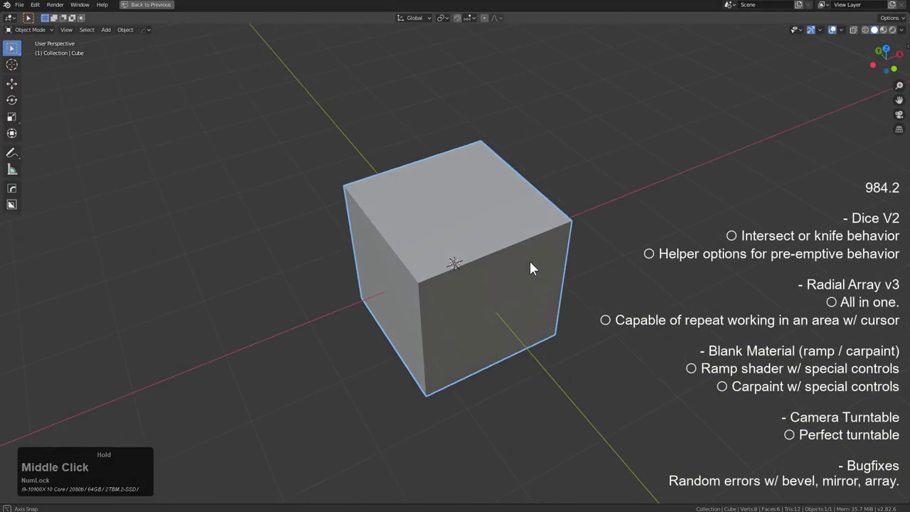
Delete the default cube and add a mesh plane at the origin.
{"action": "key", "text": "x"}
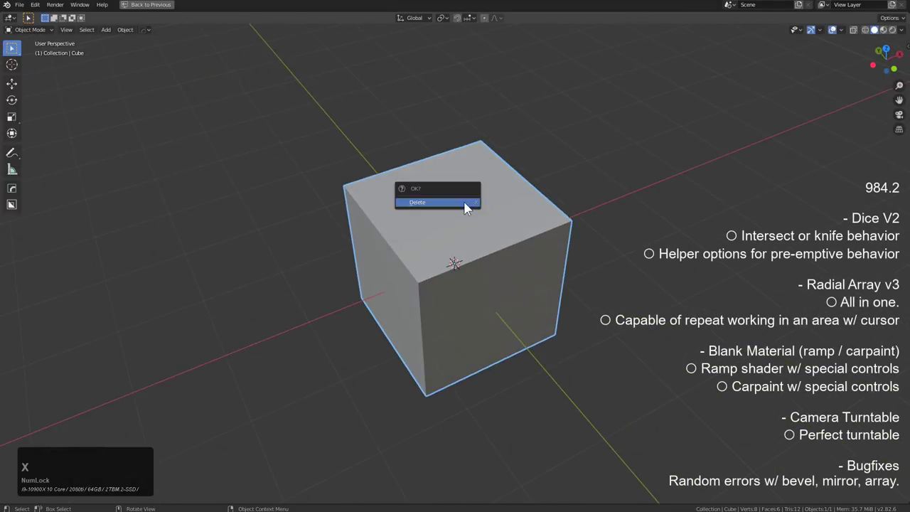
{"action": "left_click", "coordinate": [463, 205]}
{"action": "middle_click_drag", "start_coordinate": [463, 206], "coordinate": [523, 225]}
{"action": "key", "text": "shift+a"}
{"action": "mouse_move", "coordinate": [522, 217]}
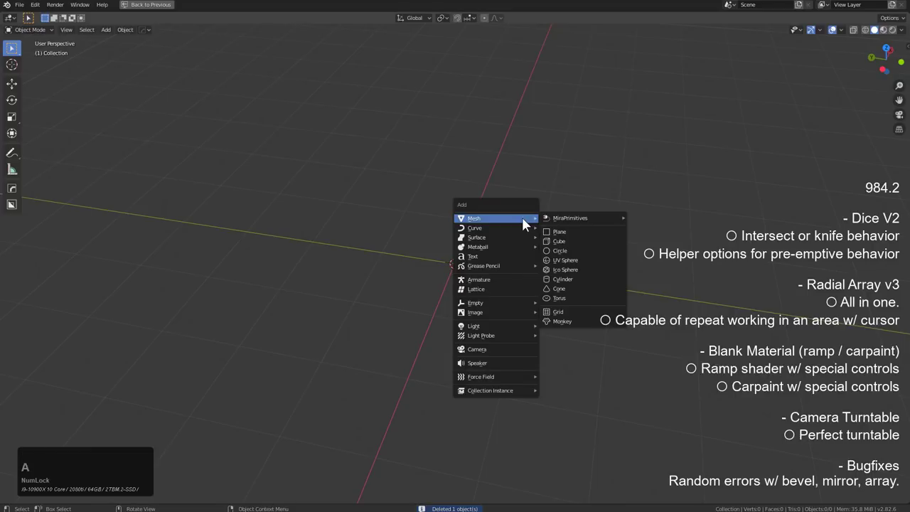
{"action": "left_click", "coordinate": [574, 232]}
Rotate the plane 90° about the X axis so that it stands upright.
{"action": "key", "text": "r"}
{"action": "key", "text": "x"}
{"action": "key", "text": "KP_9"}
{"action": "key", "text": "KP_0"}
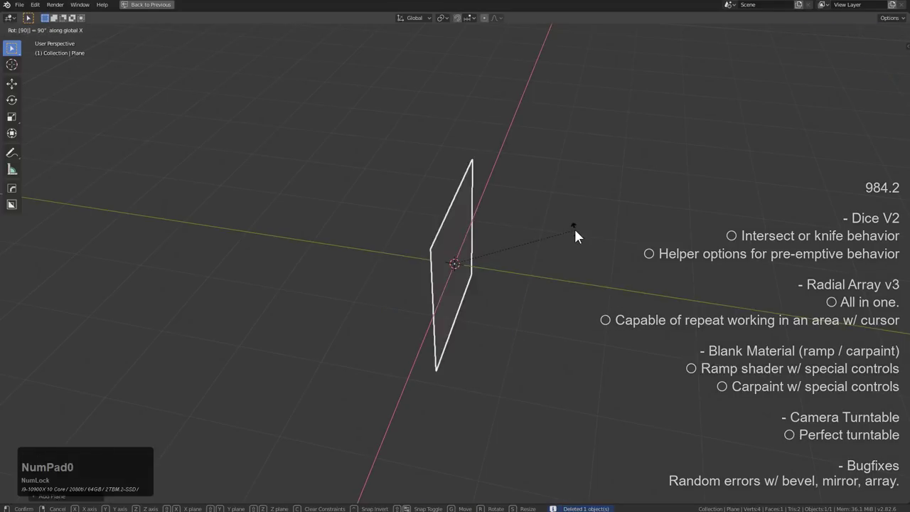
{"action": "key", "text": "Return"}
In front orthographic view, subdivide the plane once into a two-by-two grid of faces.
{"action": "key", "text": "KP_1"}
{"action": "key", "text": "KP_5"}
{"action": "scroll", "coordinate": [576, 237], "scroll_direction": "up", "scroll_amount": 3}
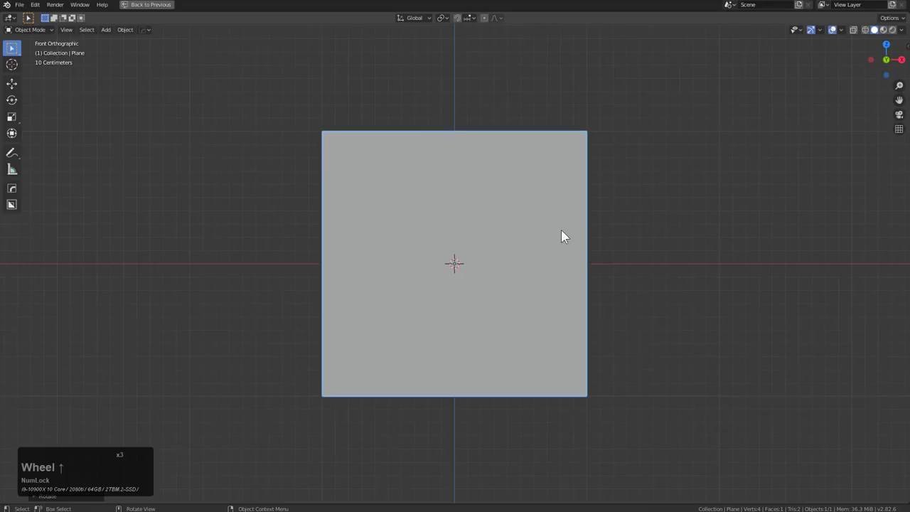
{"action": "key", "text": "Tab"}
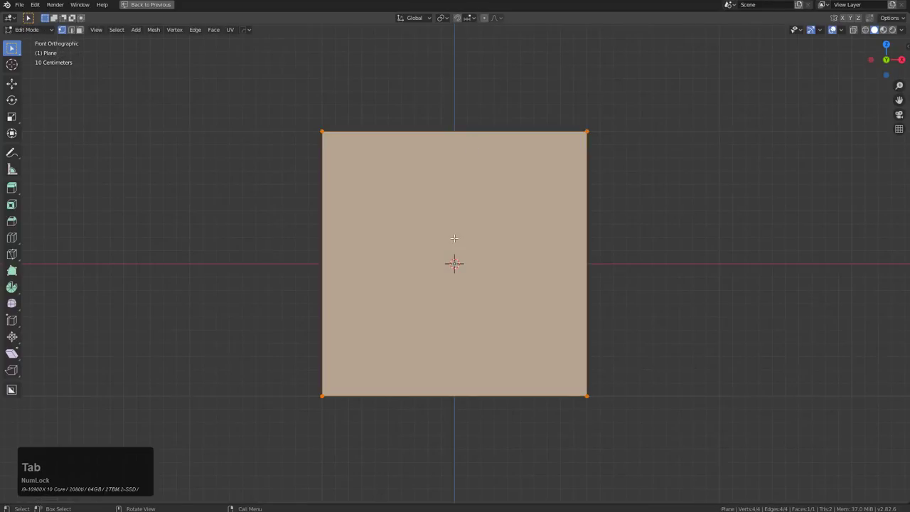
{"action": "right_click", "coordinate": [443, 238]}
{"action": "left_click", "coordinate": [422, 237]}
{"action": "key", "text": "Tab"}
{"action": "key", "text": "Tab"}
Turn the plane's centre vertex into a round face with the Hard Ops Circle operation, scaled up by about 5.34.
{"action": "left_click", "coordinate": [411, 261]}
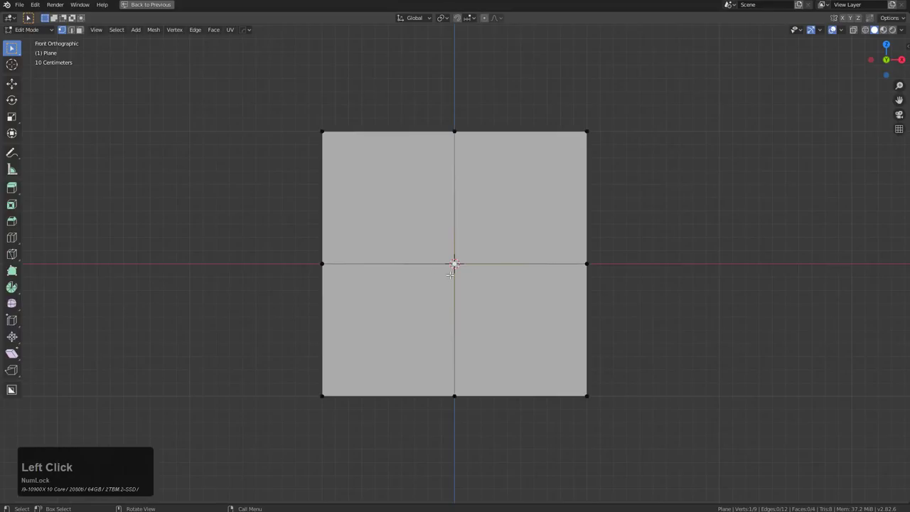
{"action": "key", "text": "q"}
{"action": "mouse_move", "coordinate": [529, 301]}
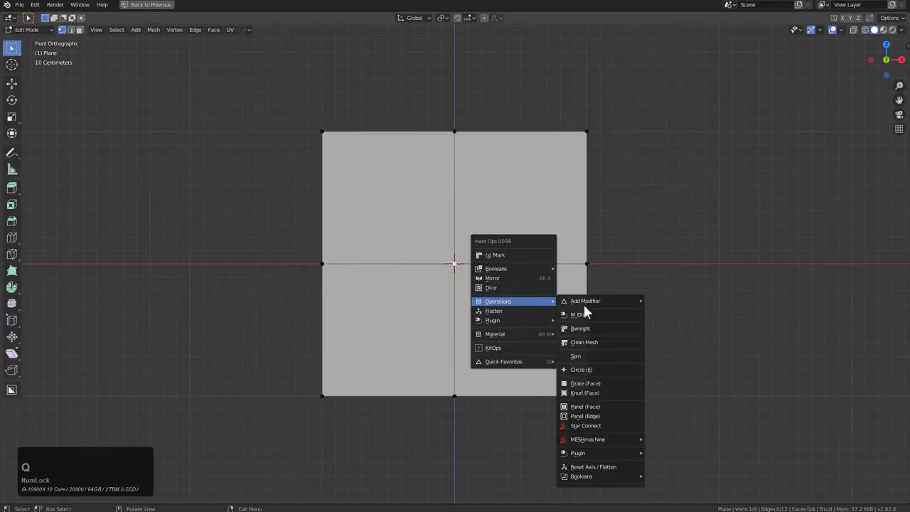
{"action": "left_click", "coordinate": [584, 373]}
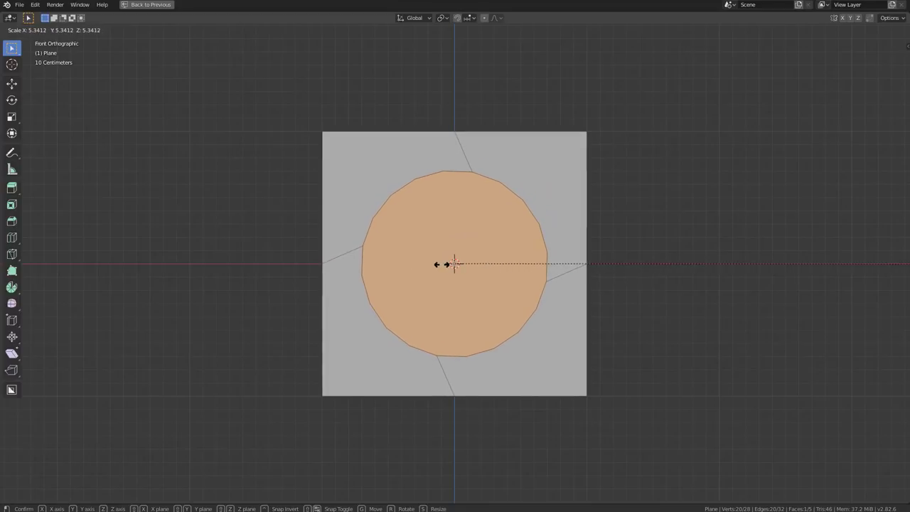
{"action": "double_click", "coordinate": [464, 264]}
Separate the circular face into its own object, then select the outer plane in Object Mode.
{"action": "key", "text": "p"}
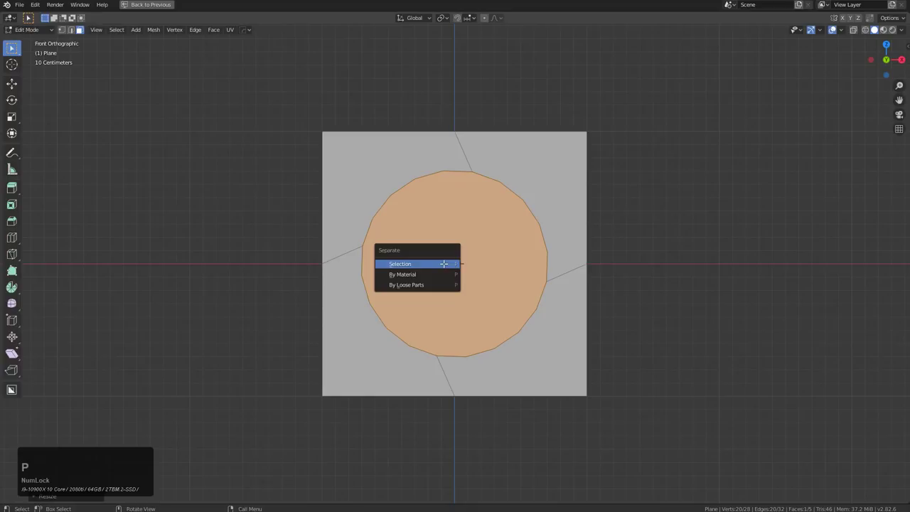
{"action": "left_click", "coordinate": [444, 265]}
{"action": "key", "text": "a"}
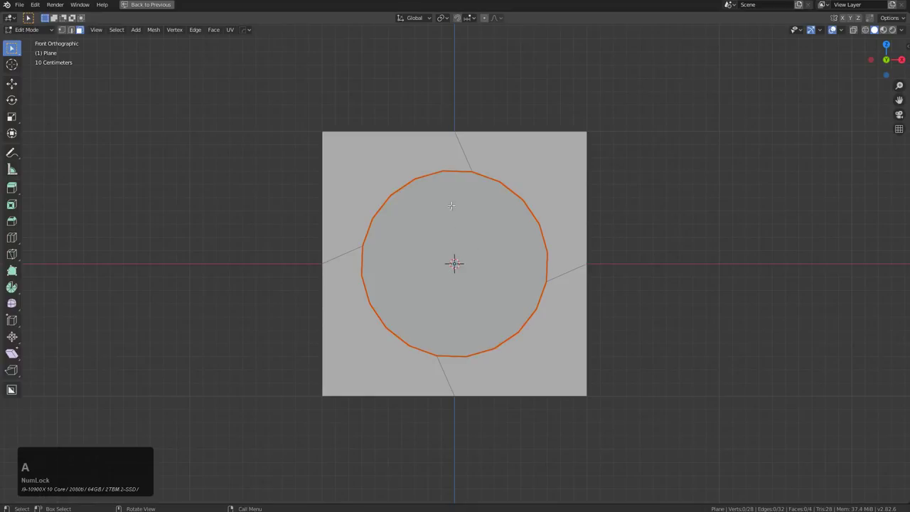
{"action": "key", "text": "Tab"}
{"action": "left_click", "coordinate": [449, 208]}
{"action": "left_click", "coordinate": [507, 156]}
{"action": "middle_click_drag", "start_coordinate": [437, 169], "coordinate": [390, 175]}
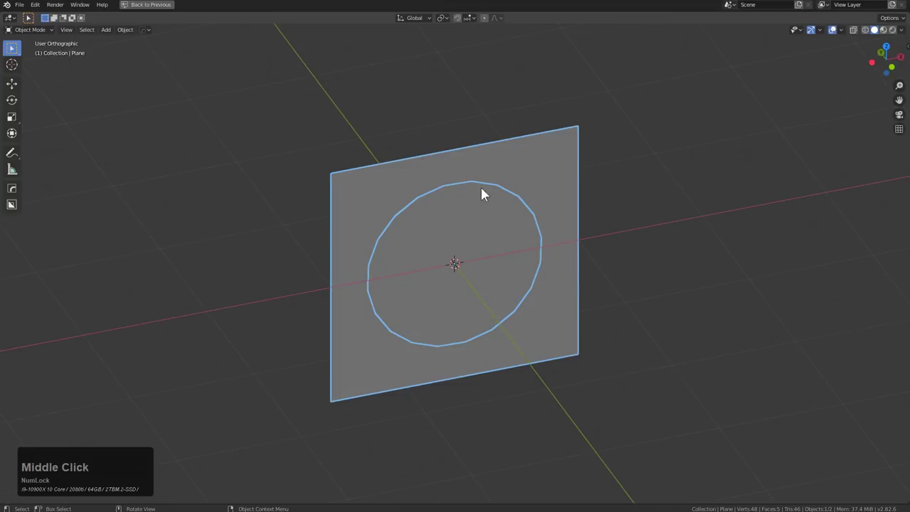
{"action": "key", "text": "q"}
{"action": "mouse_move", "coordinate": [447, 217]}
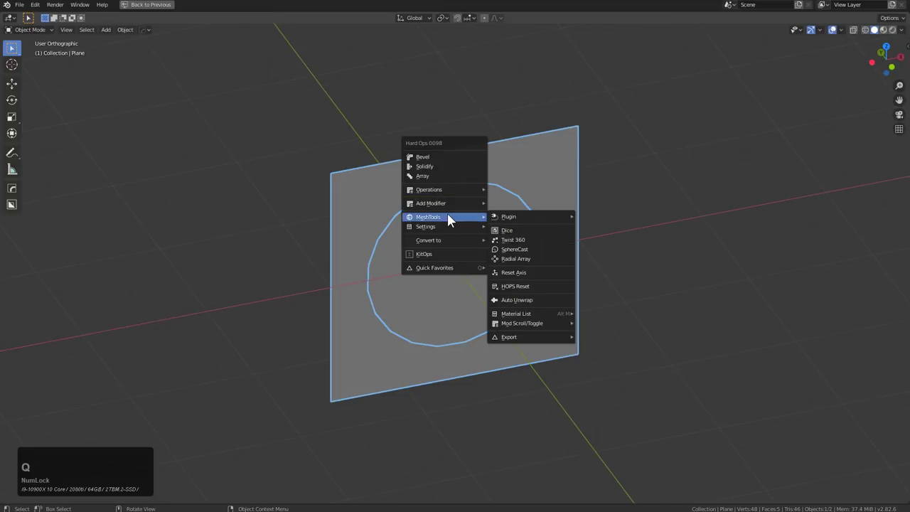
{"action": "left_click", "coordinate": [513, 242]}
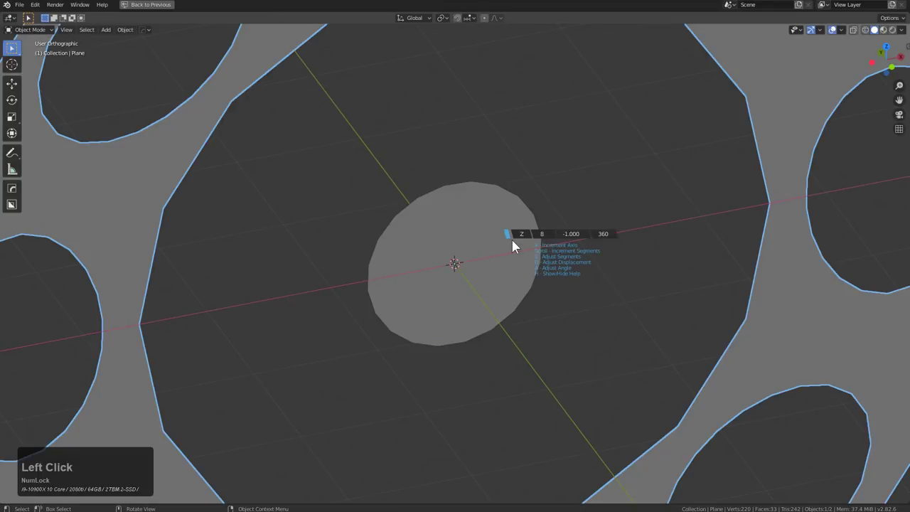
{"action": "scroll", "coordinate": [513, 242], "scroll_direction": "down", "scroll_amount": 3}
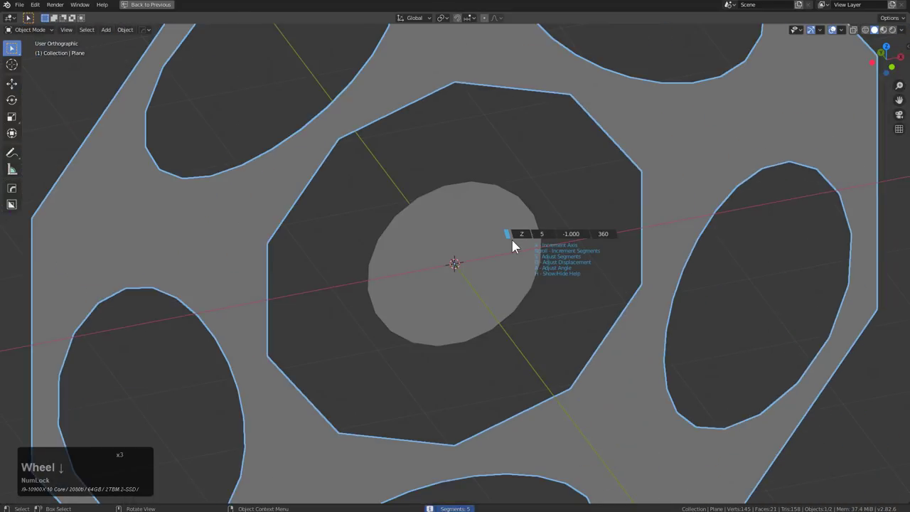
{"action": "scroll", "coordinate": [513, 241], "scroll_direction": "up", "scroll_amount": 2}
{"action": "scroll", "coordinate": [512, 242], "scroll_direction": "down", "scroll_amount": 2}
{"action": "scroll", "coordinate": [513, 242], "scroll_direction": "up", "scroll_amount": 3}
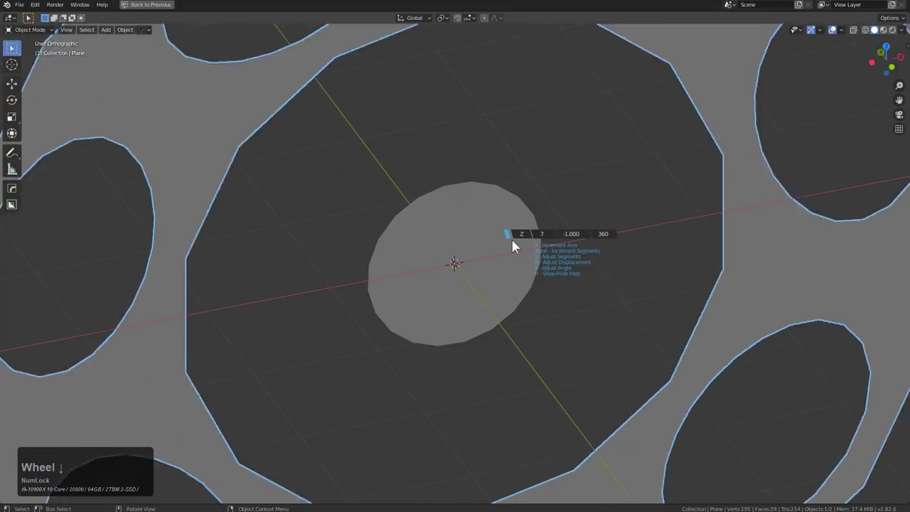
{"action": "scroll", "coordinate": [513, 242], "scroll_direction": "down", "scroll_amount": 1}
{"action": "scroll", "coordinate": [513, 242], "scroll_direction": "up", "scroll_amount": 1}
{"action": "scroll", "coordinate": [512, 241], "scroll_direction": "down", "scroll_amount": 1}
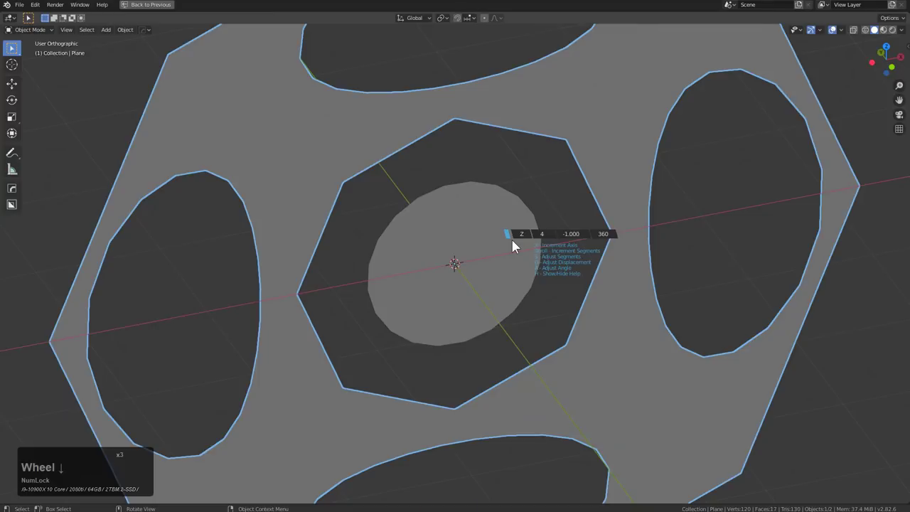
{"action": "scroll", "coordinate": [513, 242], "scroll_direction": "up", "scroll_amount": 3}
{"action": "right_click", "coordinate": [515, 246]}
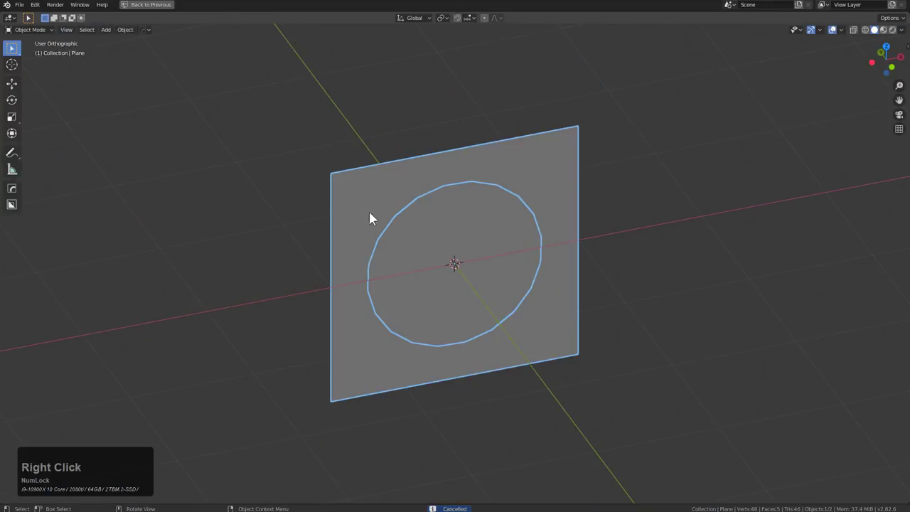
Apply the plane's rotation and wrap it into a ring with Twist 360 around Z, using 8 segments.
{"action": "key", "text": "ctrl+a"}
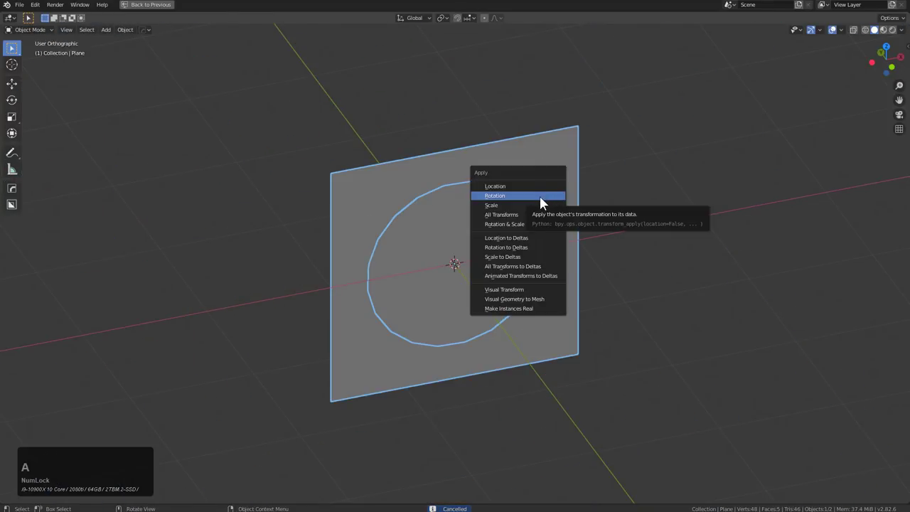
{"action": "left_click", "coordinate": [540, 195]}
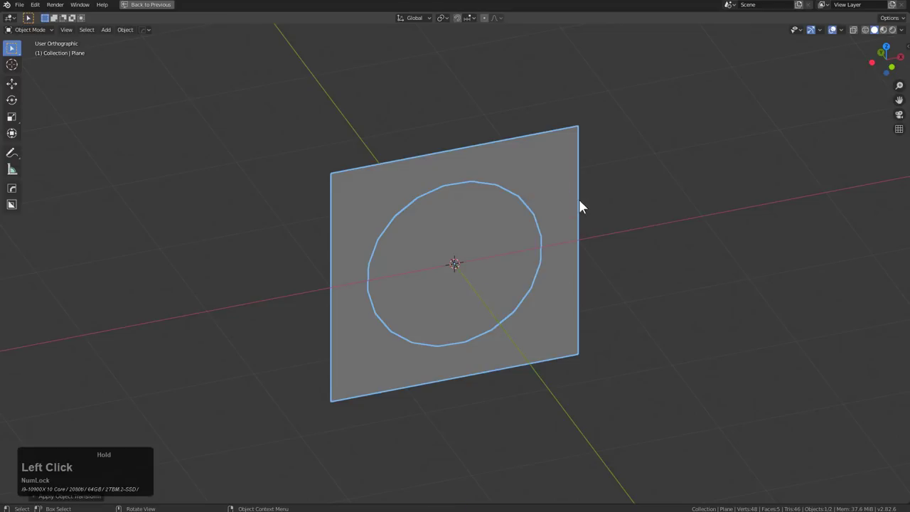
{"action": "key", "text": "q"}
{"action": "mouse_move", "coordinate": [581, 201]}
{"action": "left_click", "coordinate": [625, 224]}
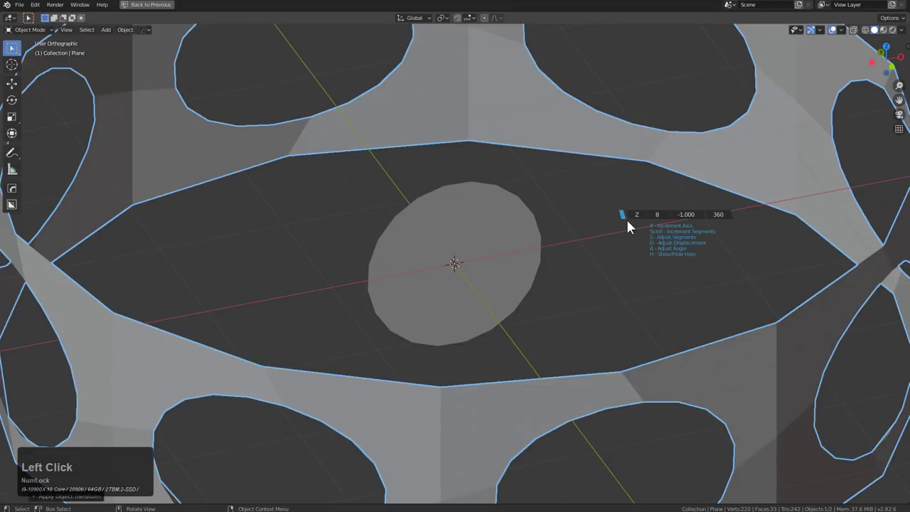
{"action": "scroll", "coordinate": [627, 224], "scroll_direction": "down", "scroll_amount": 2}
{"action": "scroll", "coordinate": [627, 219], "scroll_direction": "down", "scroll_amount": 1}
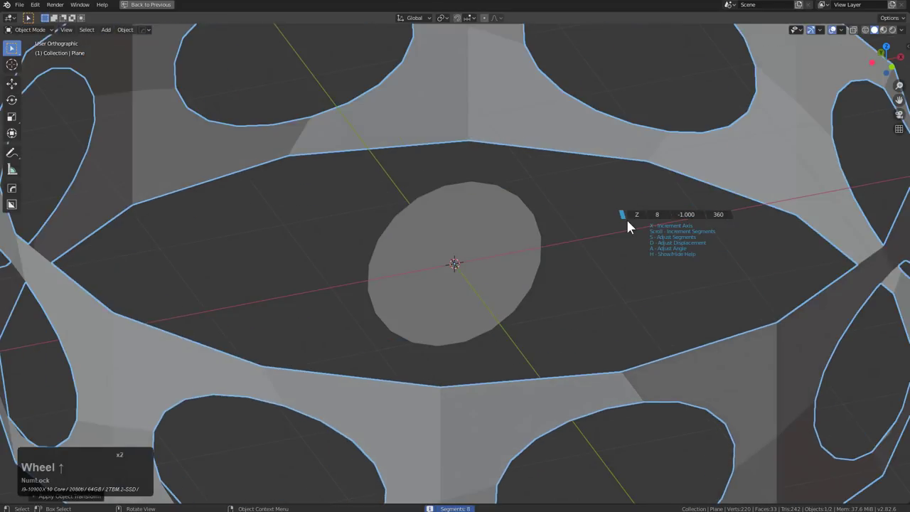
{"action": "scroll", "coordinate": [627, 221], "scroll_direction": "up", "scroll_amount": 4}
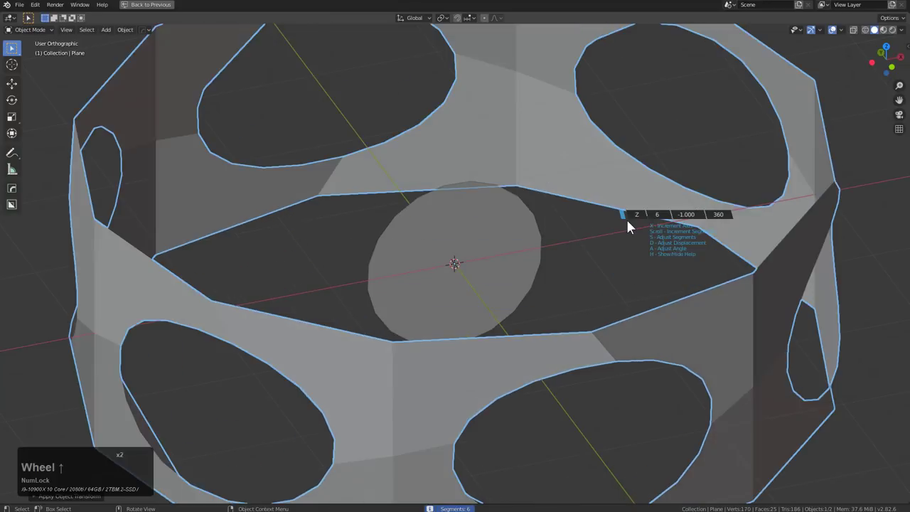
{"action": "scroll", "coordinate": [628, 226], "scroll_direction": "down", "scroll_amount": 2}
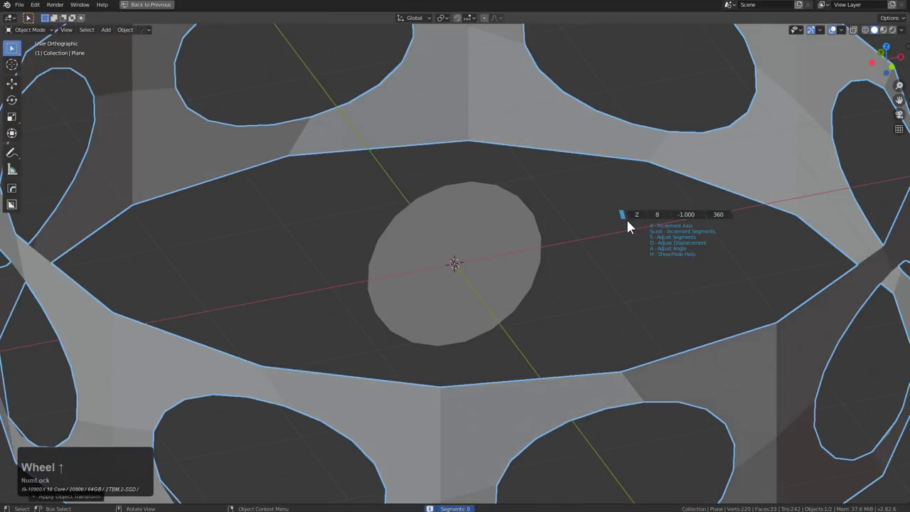
{"action": "left_click", "coordinate": [628, 226]}
Scale the vertices around the base plane's hole by about 0.72 along X, then return to Object Mode.
{"action": "scroll", "coordinate": [580, 227], "scroll_direction": "down", "scroll_amount": 2}
{"action": "key", "text": "Tab"}
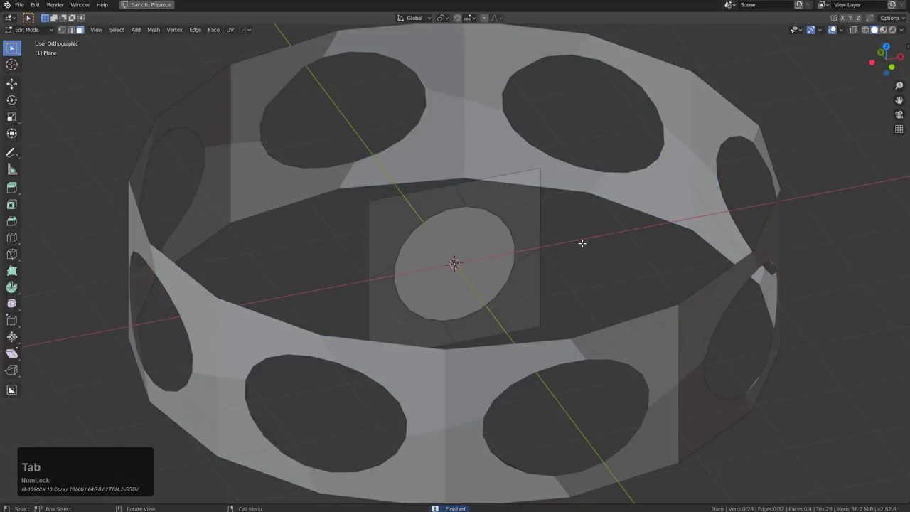
{"action": "key", "text": "KP_5"}
{"action": "key", "text": "KP_1"}
{"action": "key", "text": "1"}
{"action": "scroll", "coordinate": [581, 242], "scroll_direction": "up", "scroll_amount": 3}
{"action": "key", "text": "alt+a"}
{"action": "left_click_drag", "start_coordinate": [335, 134], "coordinate": [575, 379]}
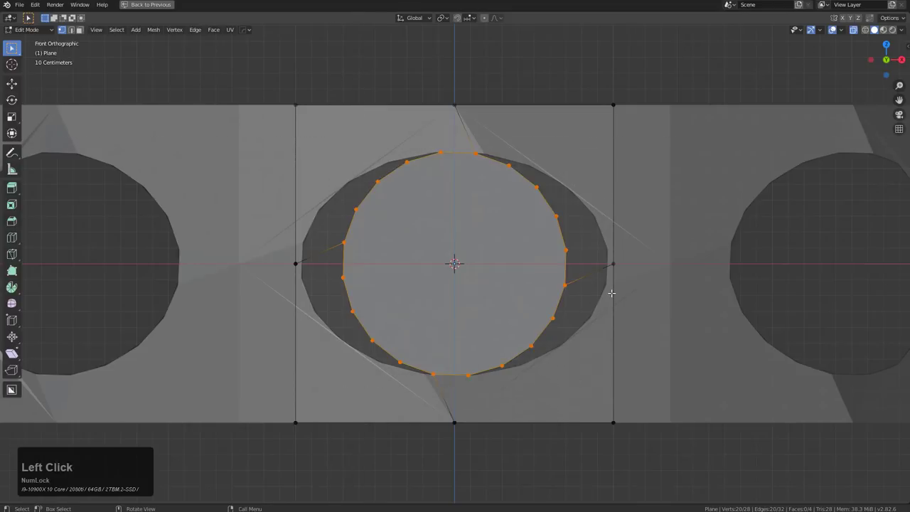
{"action": "key", "text": "s"}
{"action": "key", "text": "x"}
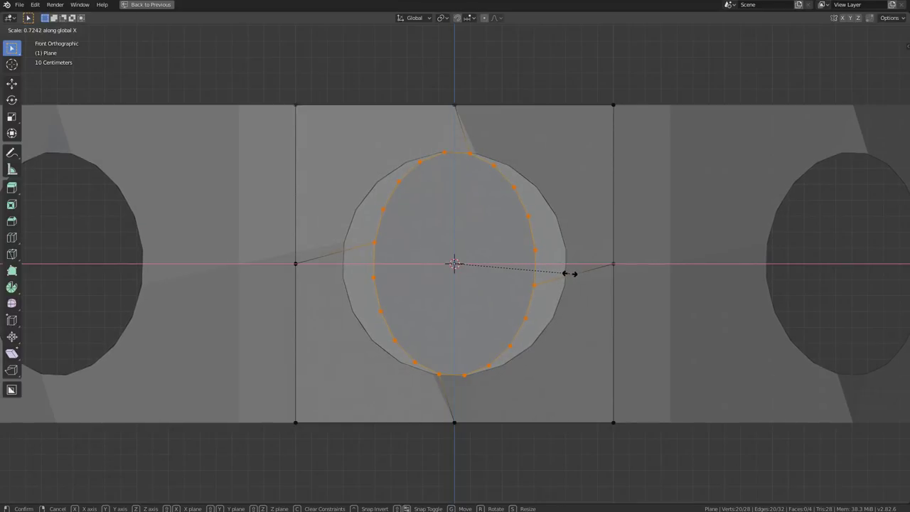
{"action": "left_click", "coordinate": [565, 271]}
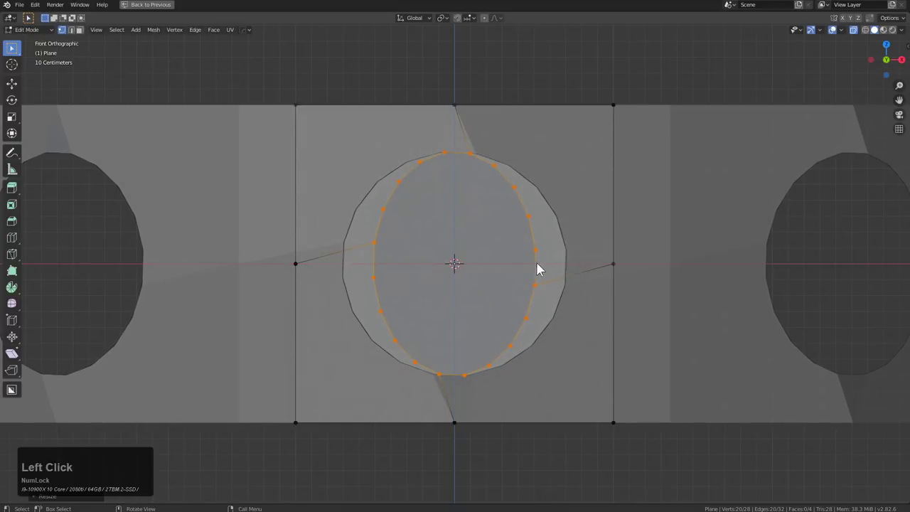
{"action": "key", "text": "Tab"}
{"action": "scroll", "coordinate": [518, 254], "scroll_direction": "down", "scroll_amount": 3}
{"action": "middle_click_drag", "start_coordinate": [519, 254], "coordinate": [360, 294]}
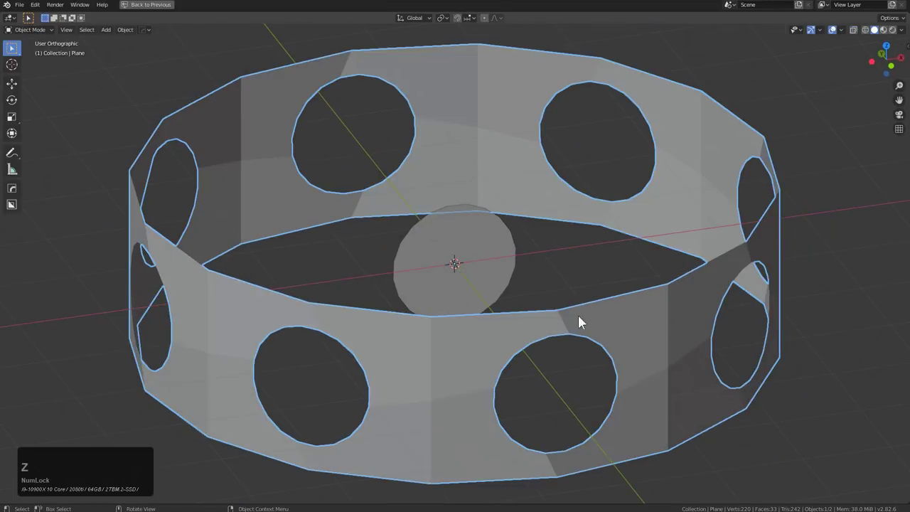
Select only the ring and dice it along the X axis with 17 segments.
{"action": "key", "text": "a"}
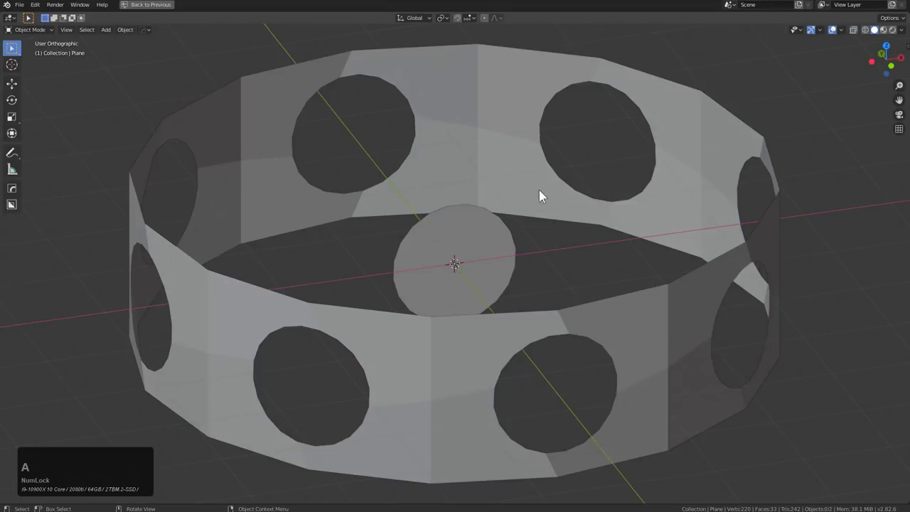
{"action": "left_click", "coordinate": [622, 328]}
{"action": "key", "text": "q"}
{"action": "mouse_move", "coordinate": [698, 257]}
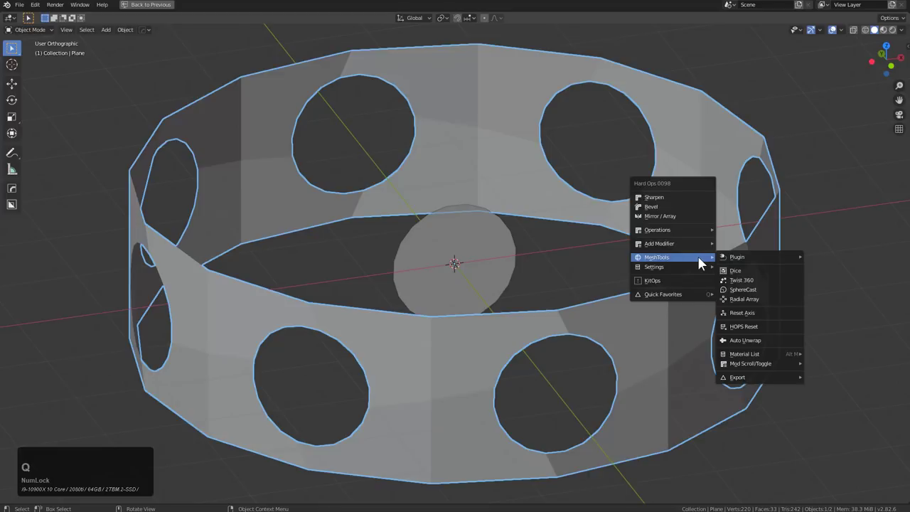
{"action": "left_click", "coordinate": [734, 272]}
{"action": "scroll", "coordinate": [735, 275], "scroll_direction": "up", "scroll_amount": 9}
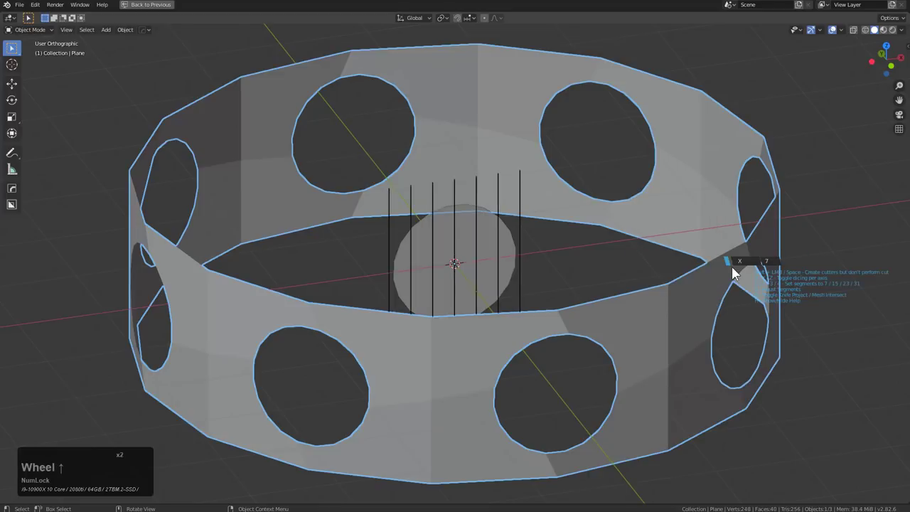
{"action": "scroll", "coordinate": [735, 274], "scroll_direction": "up", "scroll_amount": 2}
{"action": "scroll", "coordinate": [735, 274], "scroll_direction": "down", "scroll_amount": 2}
{"action": "scroll", "coordinate": [735, 274], "scroll_direction": "up", "scroll_amount": 3}
{"action": "scroll", "coordinate": [737, 270], "scroll_direction": "up", "scroll_amount": 1}
{"action": "scroll", "coordinate": [736, 271], "scroll_direction": "down", "scroll_amount": 2}
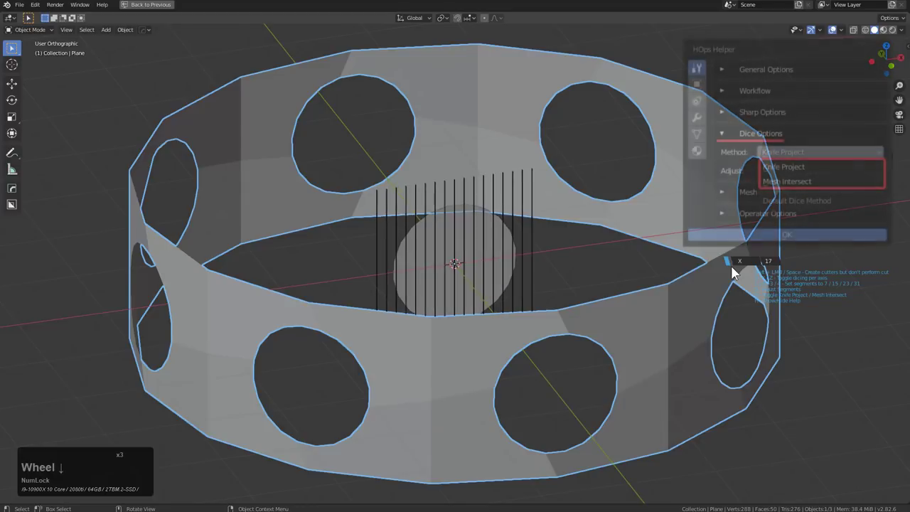
{"action": "left_click", "coordinate": [736, 268]}
Add a Solidify modifier to the diced ring to give its wall thickness.
{"action": "key", "text": "q"}
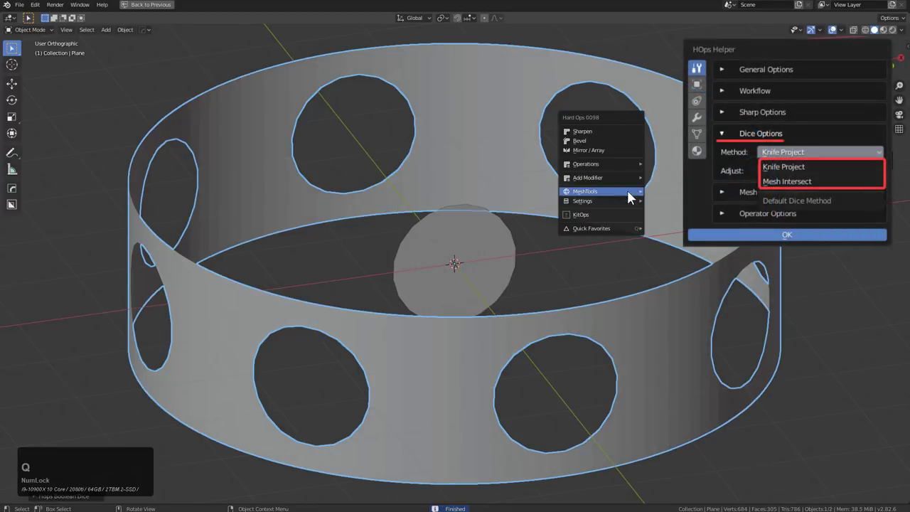
{"action": "mouse_move", "coordinate": [585, 175]}
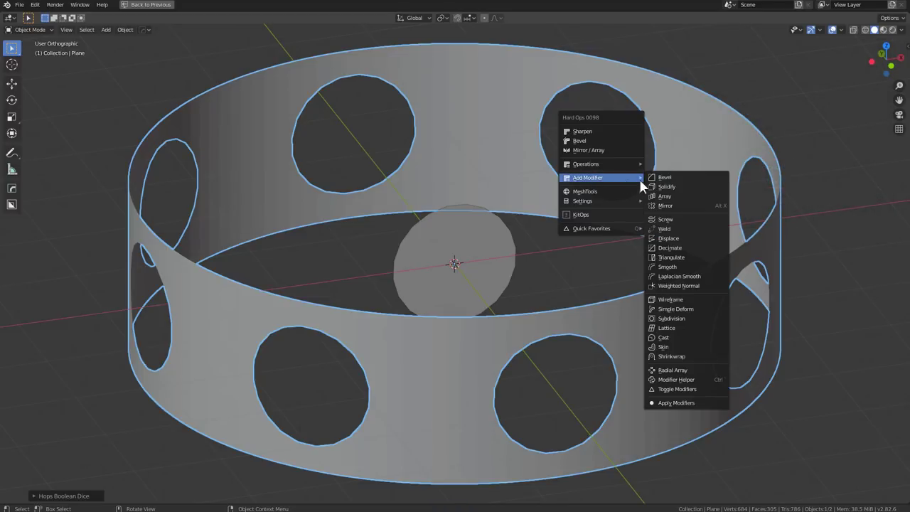
{"action": "left_click", "coordinate": [666, 188]}
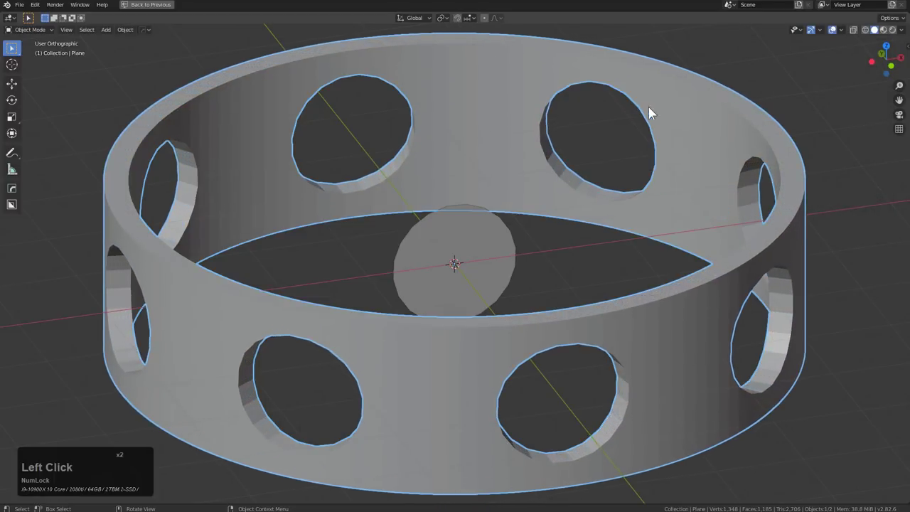
Sharpen the solidified ring with the Hard Ops Sharpen operation.
{"action": "key", "text": "q"}
{"action": "left_click", "coordinate": [617, 66]}
{"action": "middle_click_drag", "start_coordinate": [616, 111], "coordinate": [496, 208]}
{"action": "middle_click_drag", "start_coordinate": [553, 208], "coordinate": [512, 217]}
{"action": "middle_click_drag", "start_coordinate": [496, 290], "coordinate": [456, 223]}
Examine the Method and Adjust choices under Dice Options in the HOps Helper.
{"action": "key", "text": "ctrl+grave"}
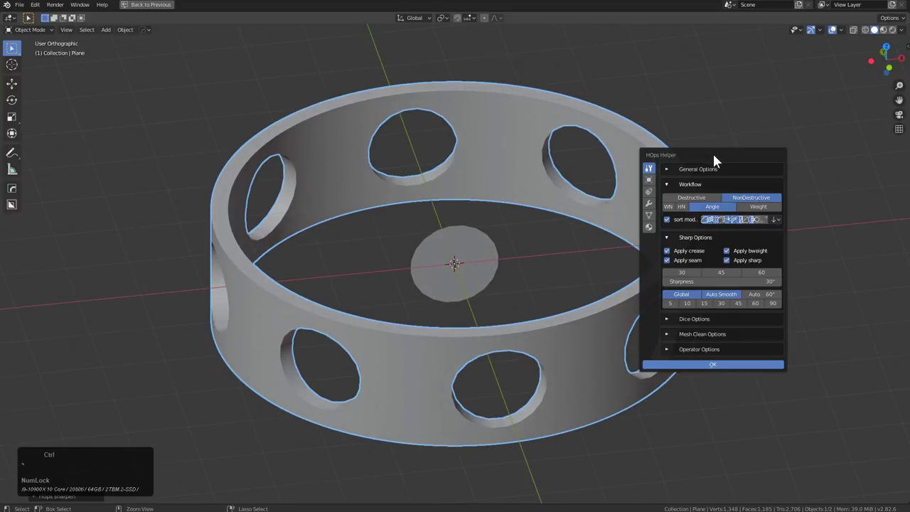
{"action": "left_click", "coordinate": [668, 184]}
{"action": "left_click", "coordinate": [669, 199]}
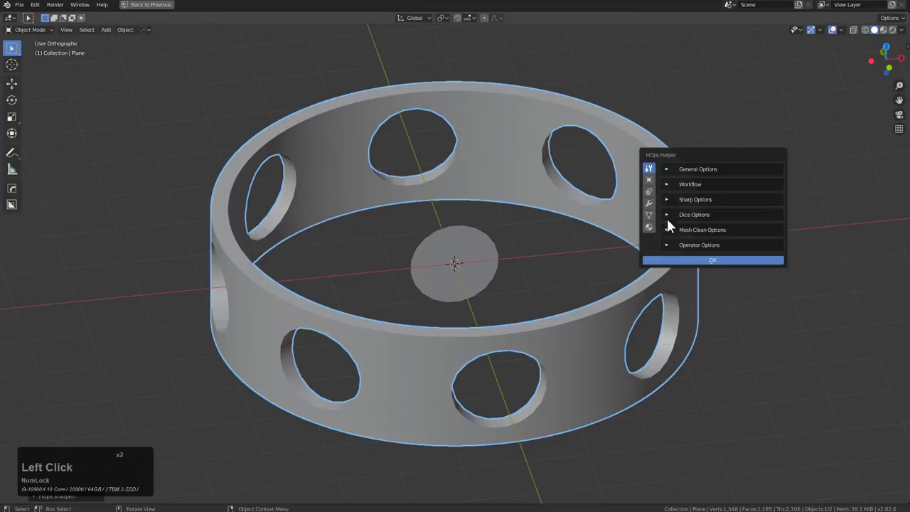
{"action": "left_click", "coordinate": [669, 215]}
{"action": "left_click", "coordinate": [704, 229]}
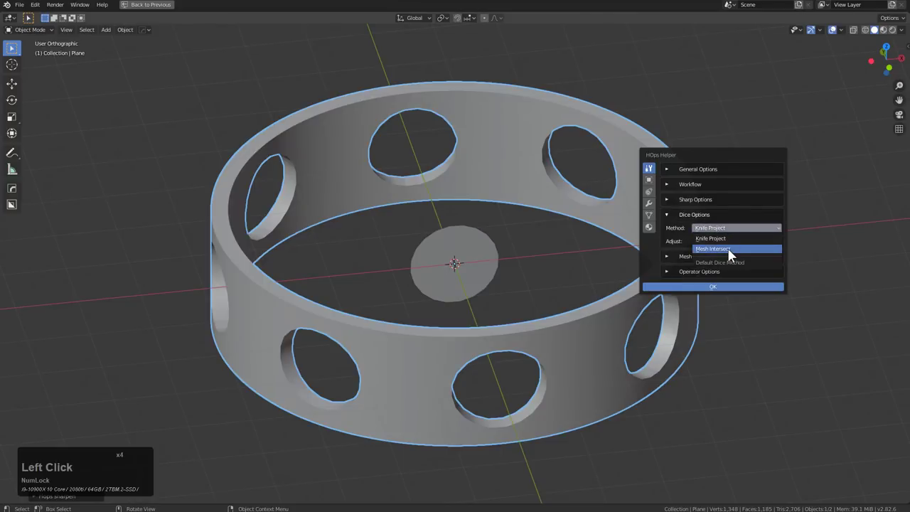
{"action": "left_click", "coordinate": [707, 238]}
{"action": "left_click", "coordinate": [712, 242]}
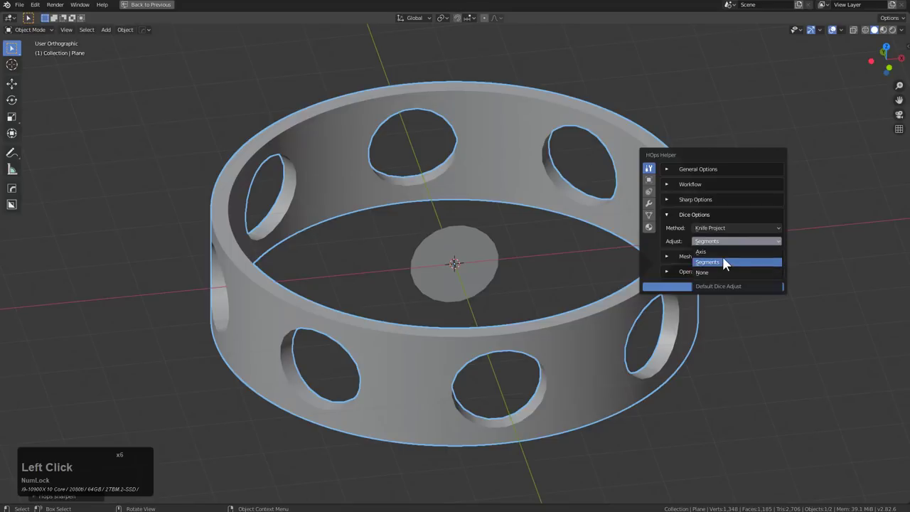
{"action": "left_click", "coordinate": [678, 213]}
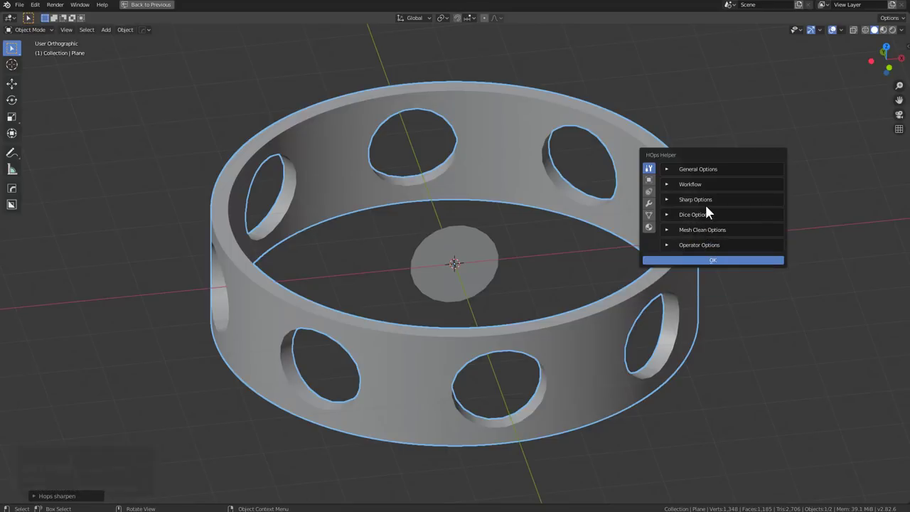
Look through the Sharp, Workflow and General option groups of the HOps Helper.
{"action": "left_click", "coordinate": [708, 199]}
{"action": "left_click", "coordinate": [704, 196]}
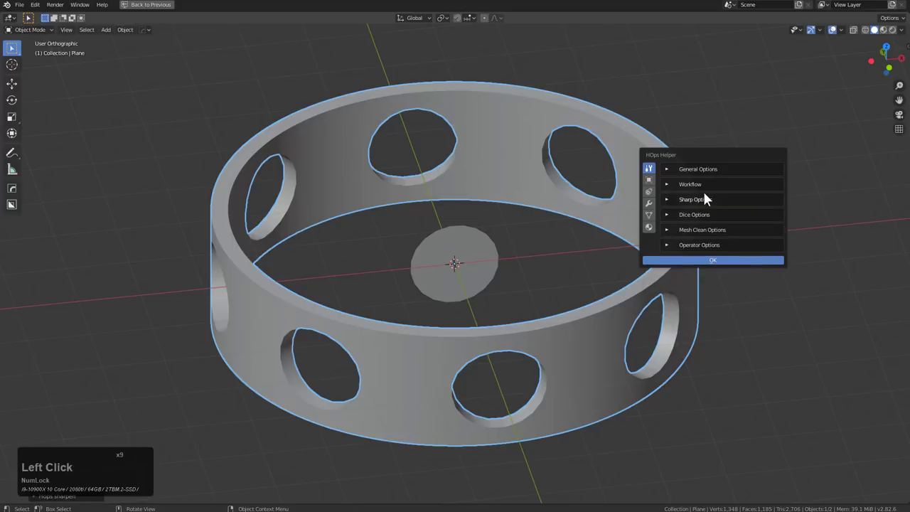
{"action": "left_click", "coordinate": [705, 187]}
{"action": "left_click", "coordinate": [704, 186]}
{"action": "double_click", "coordinate": [693, 169]}
{"action": "left_click", "coordinate": [693, 169]}
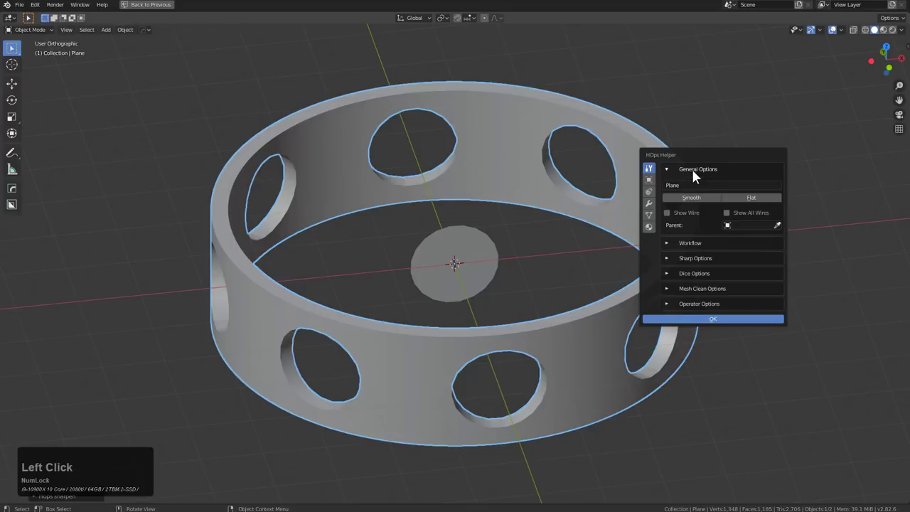
Select and delete both the ring and the base plane to clear the scene.
{"action": "middle_click", "coordinate": [572, 203]}
{"action": "middle_click_drag", "start_coordinate": [573, 211], "coordinate": [485, 229]}
{"action": "key", "text": "a"}
{"action": "key", "text": "x"}
{"action": "left_click", "coordinate": [553, 210]}
Add a cube to the empty scene and frame it in the viewport.
{"action": "key", "text": "shift+a"}
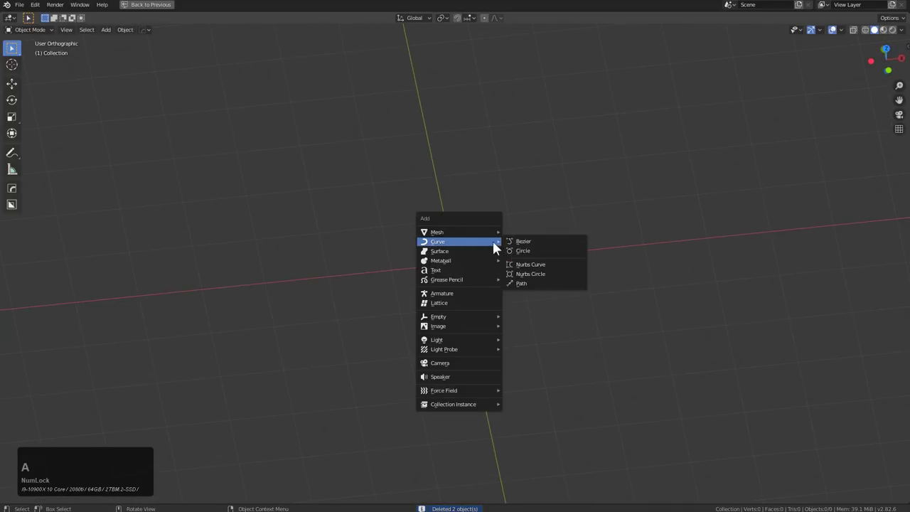
{"action": "left_click", "coordinate": [522, 255]}
{"action": "key", "text": "KP_Decimal"}
{"action": "scroll", "coordinate": [489, 249], "scroll_direction": "down", "scroll_amount": 2}
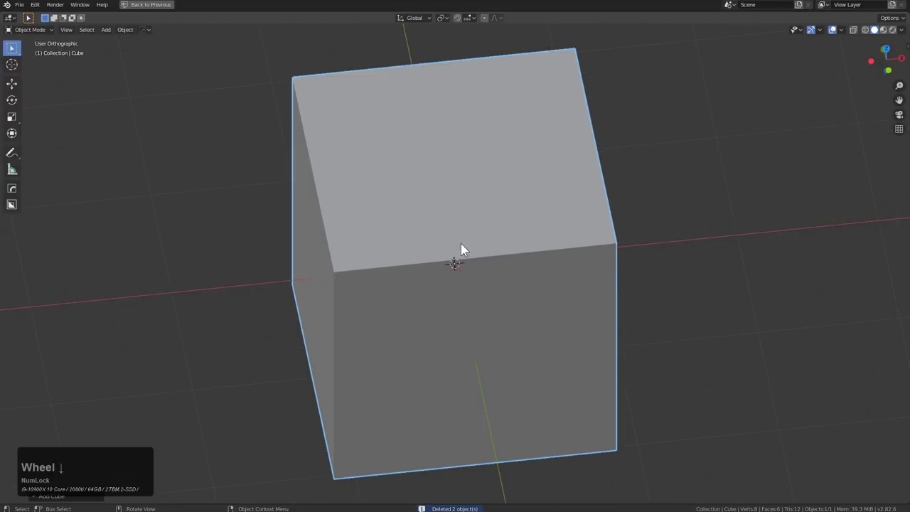
{"action": "middle_click_drag", "start_coordinate": [460, 243], "coordinate": [466, 232]}
{"action": "scroll", "coordinate": [466, 231], "scroll_direction": "up", "scroll_amount": 1}
Bevel the cube's front upper corner vertex into a flat triangular face, then return to Object Mode.
{"action": "key", "text": "Tab"}
{"action": "left_click", "coordinate": [396, 256]}
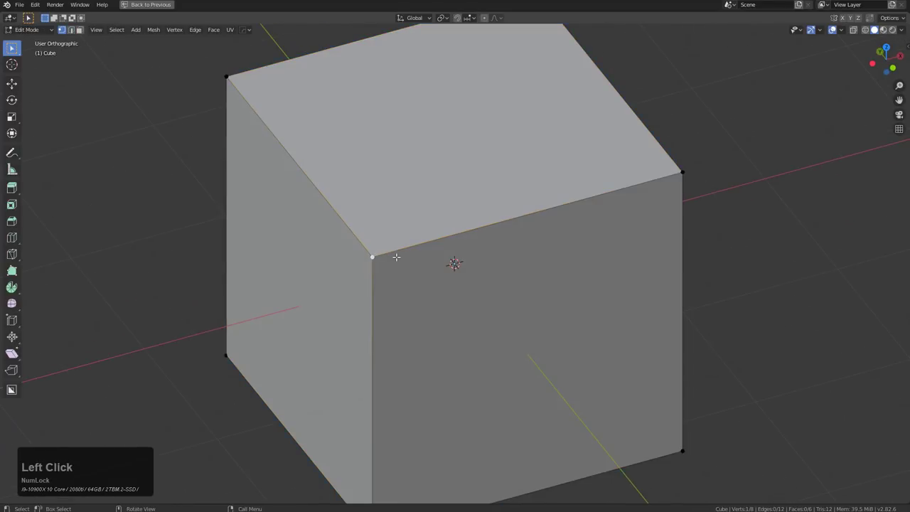
{"action": "key", "text": "ctrl+shift+b"}
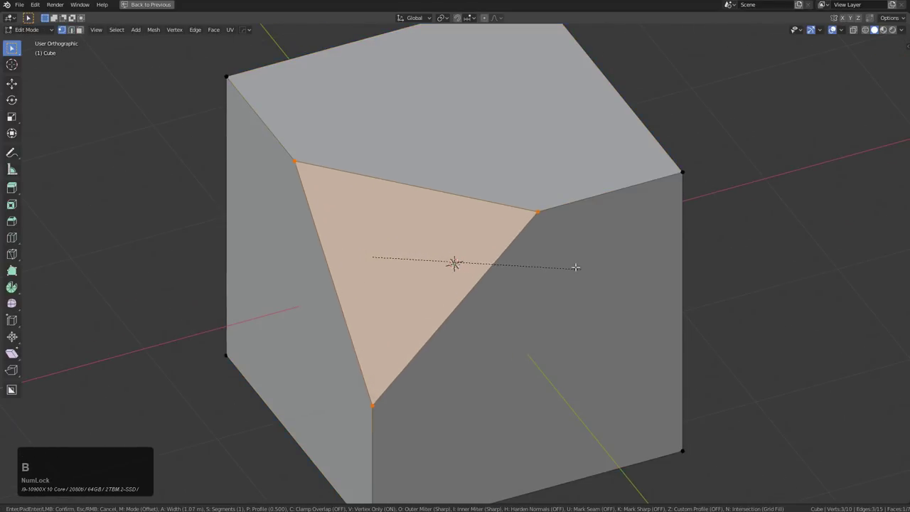
{"action": "left_click", "coordinate": [528, 246]}
{"action": "key", "text": "Tab"}
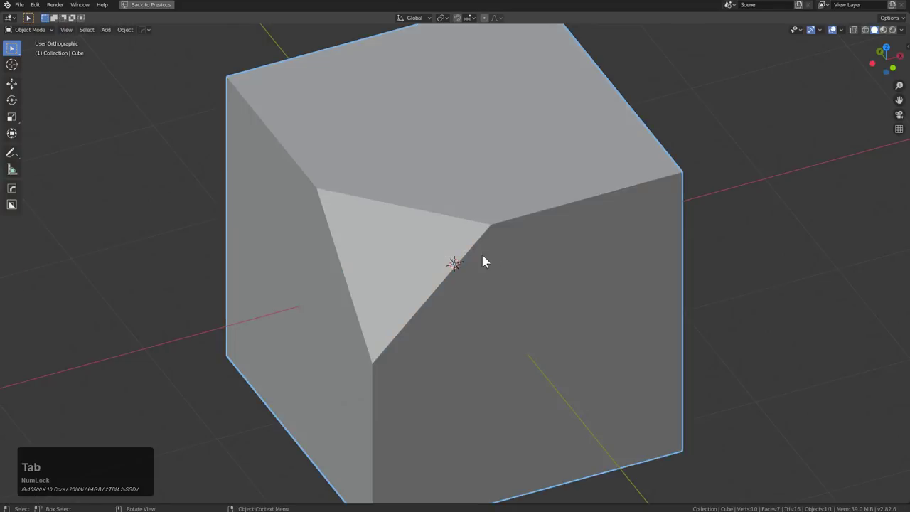
Snap the 3D cursor to the centre of the cube's triangular corner face and return to Object Mode.
{"action": "scroll", "coordinate": [543, 243], "scroll_direction": "up", "scroll_amount": 2}
{"action": "scroll", "coordinate": [508, 241], "scroll_direction": "up", "scroll_amount": 1}
{"action": "key", "text": "Tab"}
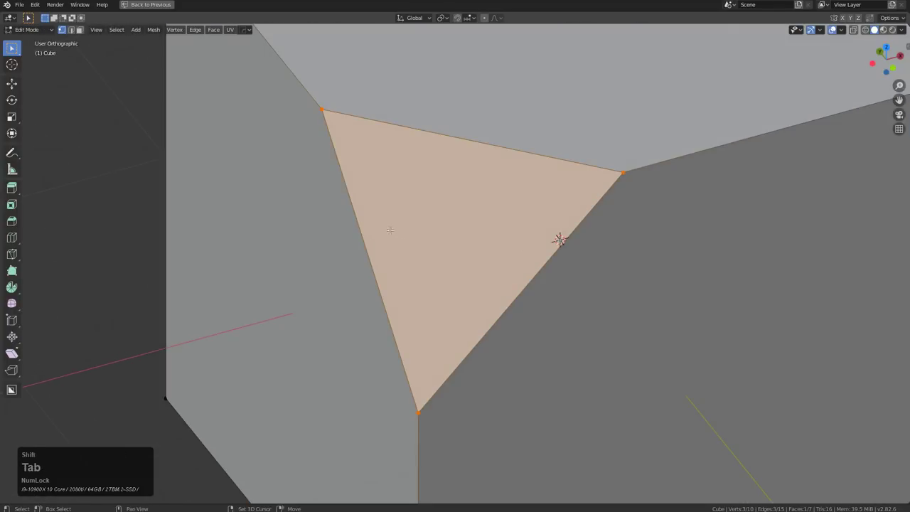
{"action": "key", "text": "shift+s"}
{"action": "left_click", "coordinate": [546, 240]}
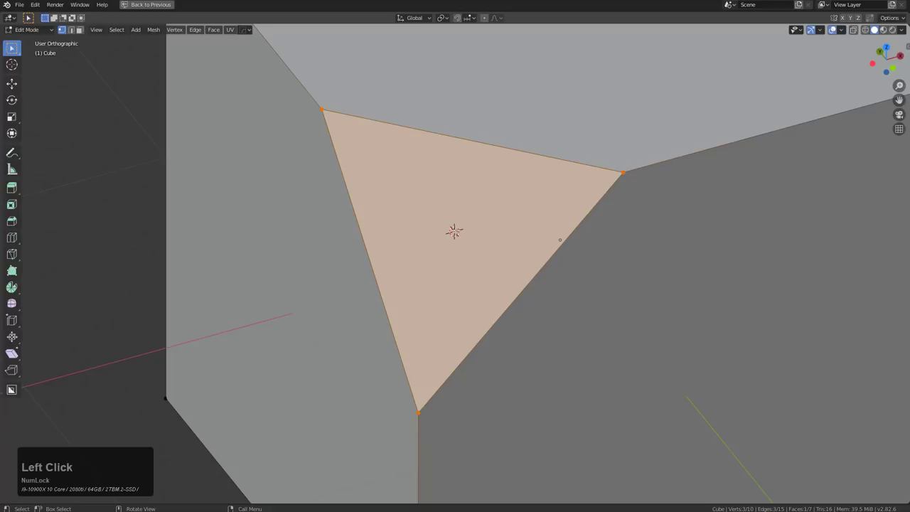
{"action": "key", "text": "Tab"}
Cut a narrow upright box into the lower part of the triangular face with BoxCutter.
{"action": "mouse_move", "coordinate": [437, 232]}
{"action": "middle_mouse_down"}
{"action": "mouse_move", "coordinate": [423, 239]}
{"action": "mouse_move", "coordinate": [485, 226]}
{"action": "mouse_move", "coordinate": [431, 224]}
{"action": "middle_mouse_up"}
{"action": "scroll", "coordinate": [462, 237], "scroll_direction": "up", "scroll_amount": 2}
{"action": "key", "text": "w"}
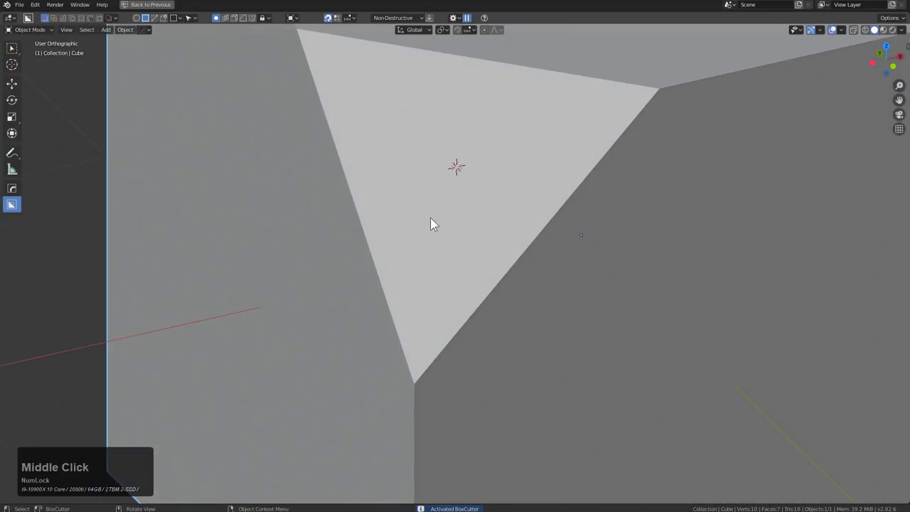
{"action": "left_click", "coordinate": [429, 221]}
{"action": "left_click_drag", "start_coordinate": [438, 298], "coordinate": [447, 295]}
{"action": "left_click", "coordinate": [462, 300]}
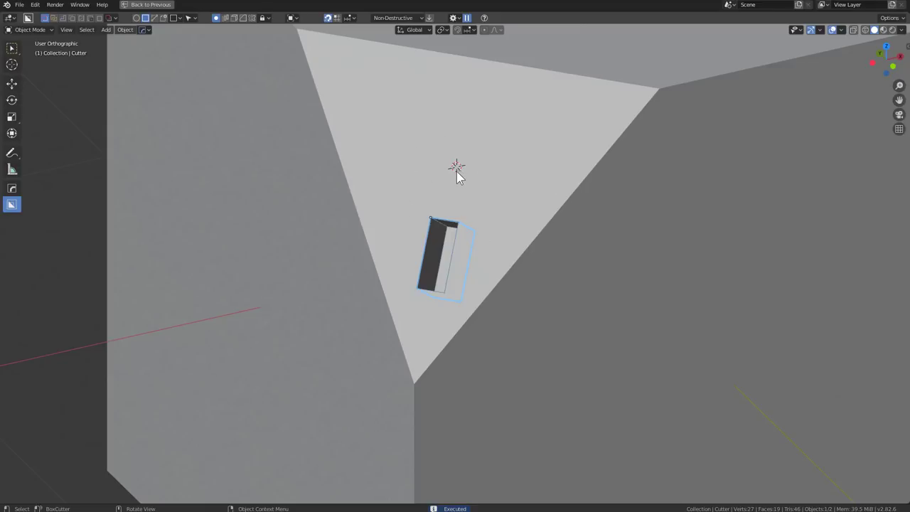
Radial-array the box cutter around the 3D cursor with 3 segments.
{"action": "key", "text": "q"}
{"action": "mouse_move", "coordinate": [552, 225]}
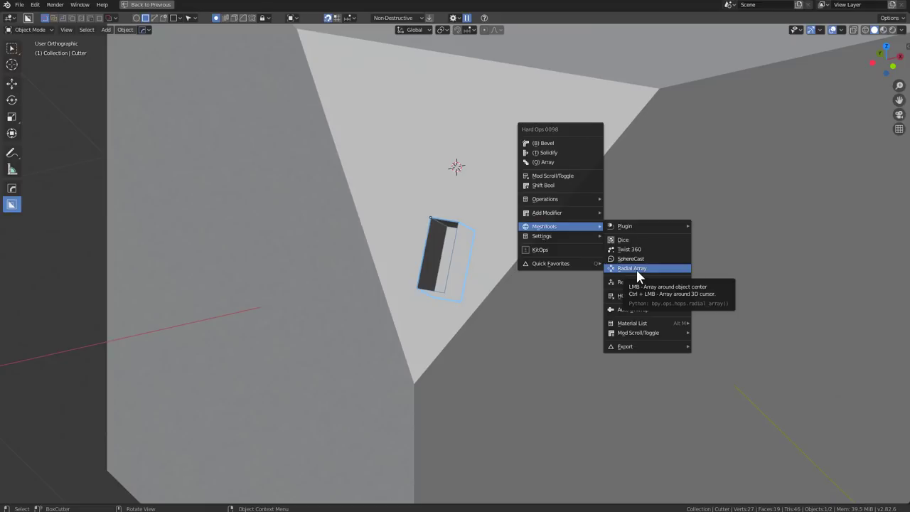
{"action": "left_click", "coordinate": [636, 268]}
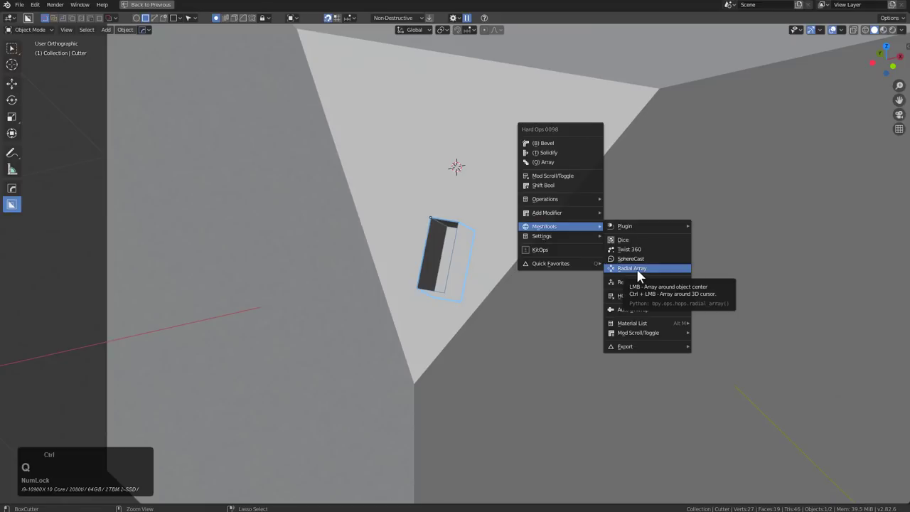
{"action": "scroll", "coordinate": [636, 269], "scroll_direction": "down", "scroll_amount": 2}
{"action": "scroll", "coordinate": [638, 270], "scroll_direction": "down", "scroll_amount": 3}
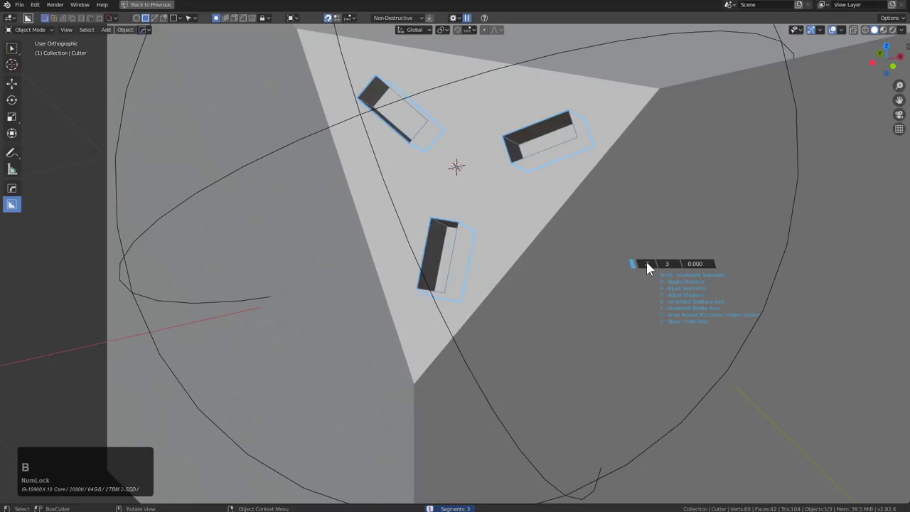
{"action": "left_click", "coordinate": [646, 261]}
Cut a second, roughly square box overlapping the upper end of the lower recess on the triangular face.
{"action": "middle_click_drag", "start_coordinate": [403, 142], "coordinate": [457, 204]}
{"action": "key", "text": "alt+a"}
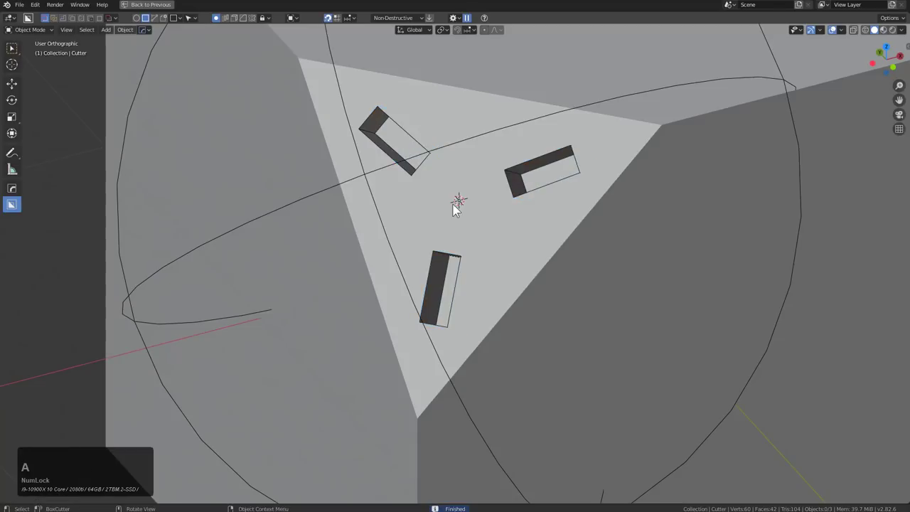
{"action": "scroll", "coordinate": [454, 205], "scroll_direction": "up", "scroll_amount": 2}
{"action": "left_click", "coordinate": [440, 212]}
{"action": "left_click_drag", "start_coordinate": [418, 226], "coordinate": [464, 304]}
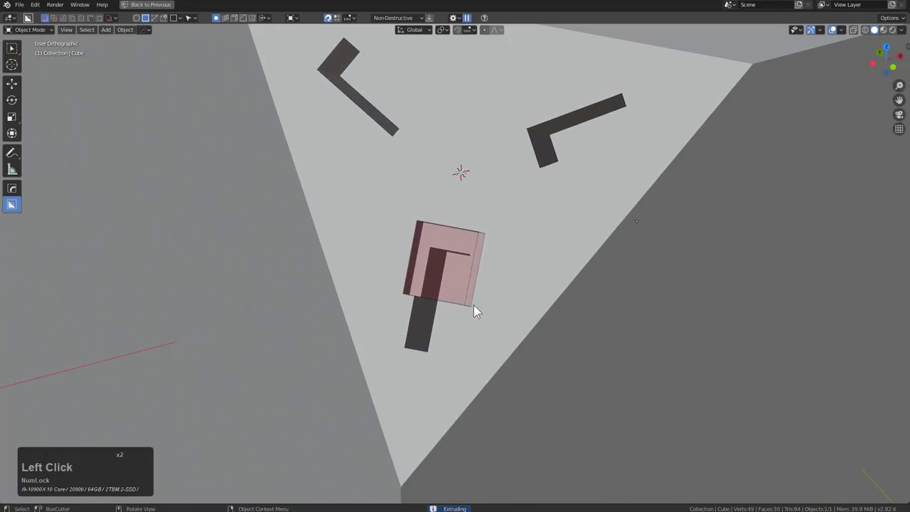
{"action": "left_click", "coordinate": [481, 306]}
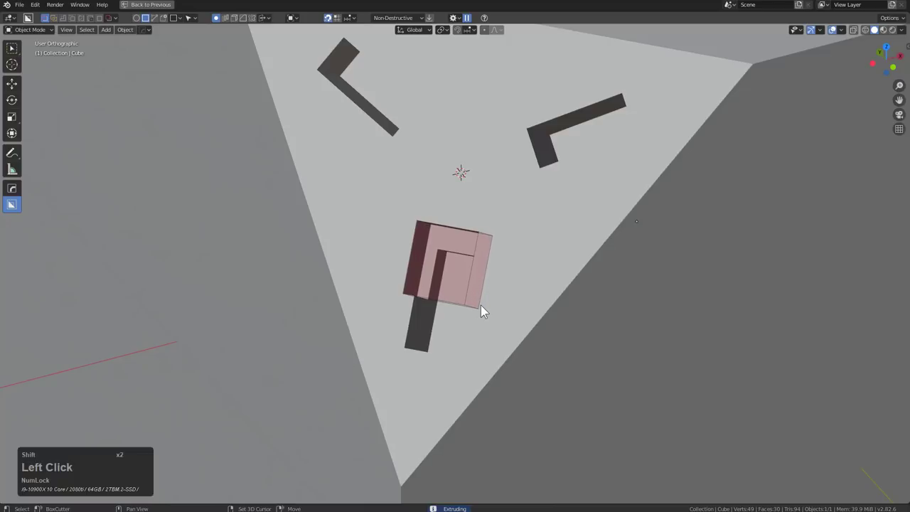
Radial-array the square cutter around the 3D cursor into three copies.
{"action": "scroll", "coordinate": [631, 174], "scroll_direction": "down", "scroll_amount": 3}
{"action": "key", "text": "q"}
{"action": "mouse_move", "coordinate": [630, 173]}
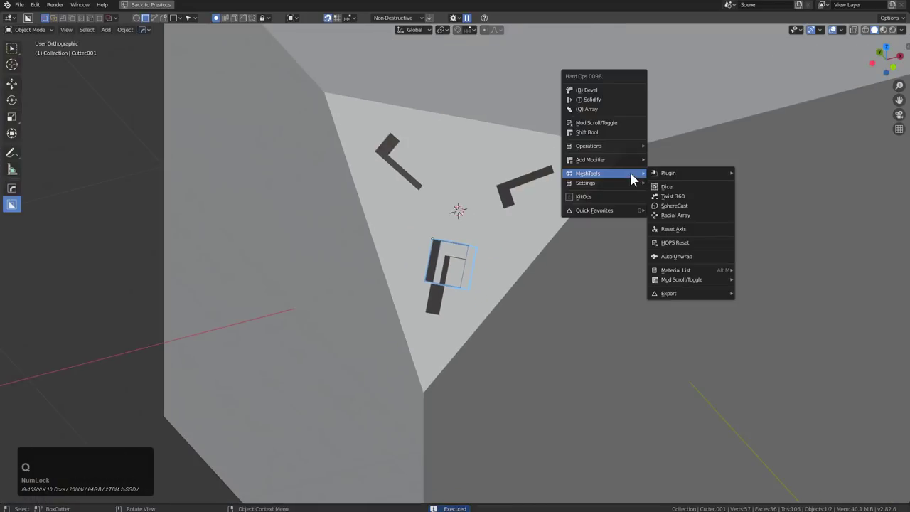
{"action": "left_click", "coordinate": [675, 217]}
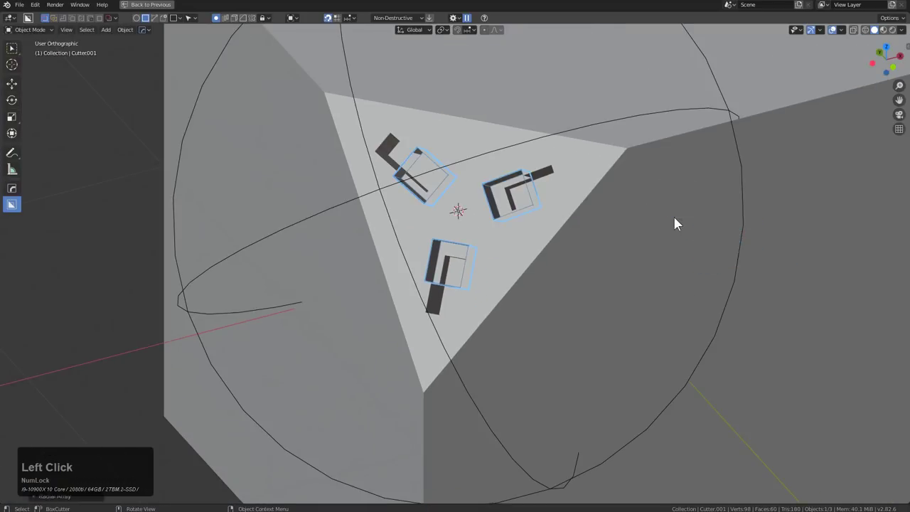
Select the cube and cut a short, wide box across the top of the lower recesses.
{"action": "left_click", "coordinate": [570, 220]}
{"action": "scroll", "coordinate": [527, 224], "scroll_direction": "up", "scroll_amount": 4}
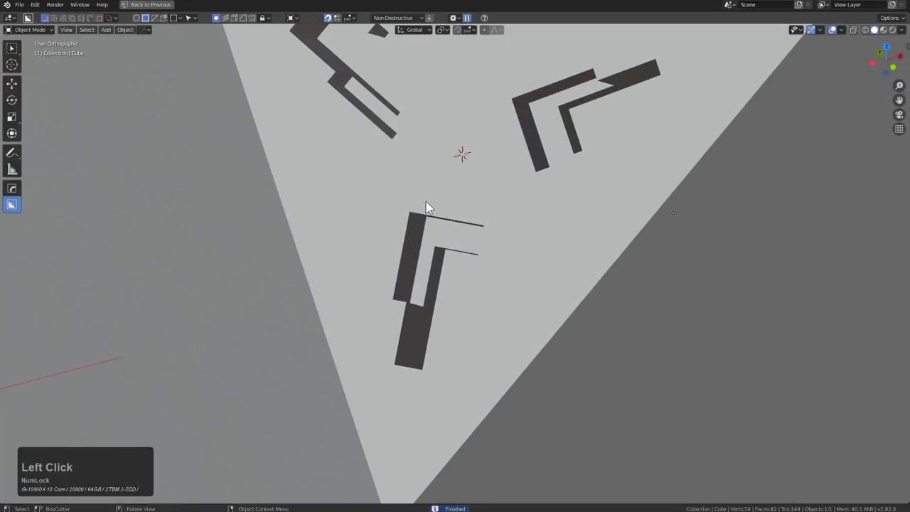
{"action": "left_click", "coordinate": [553, 234]}
{"action": "scroll", "coordinate": [501, 197], "scroll_direction": "down", "scroll_amount": 3}
{"action": "key", "text": "q"}
{"action": "mouse_move", "coordinate": [577, 198]}
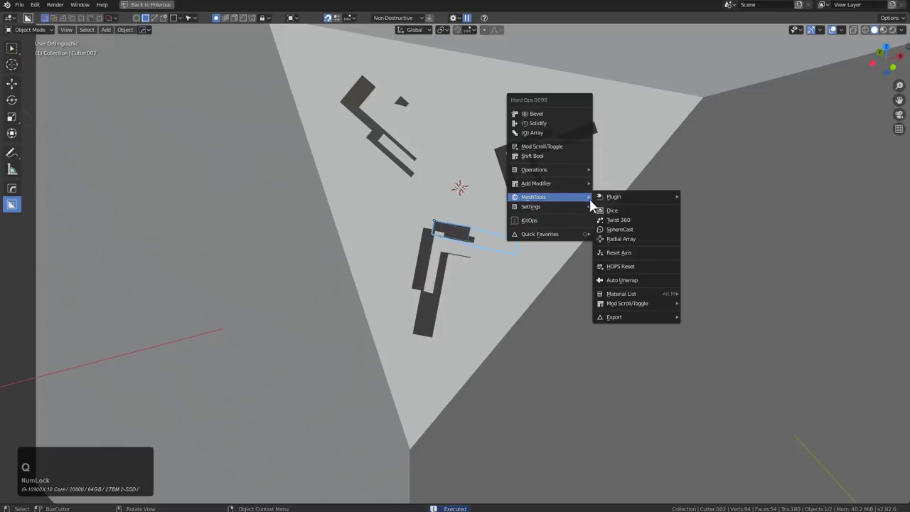
{"action": "left_click", "coordinate": [627, 237]}
{"action": "key", "text": "Escape"}
Radial-array the short, wide cutter around the 3D cursor into three copies.
{"action": "key", "text": "q"}
{"action": "mouse_move", "coordinate": [568, 210]}
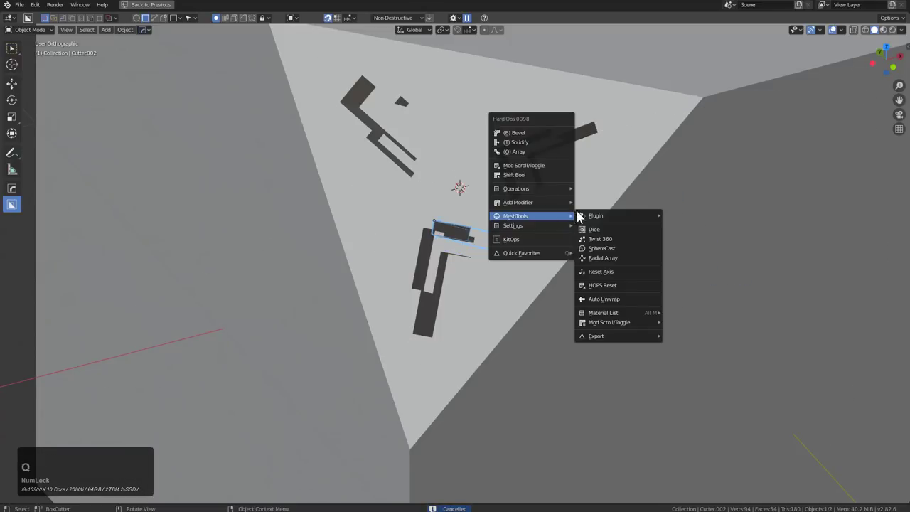
{"action": "left_click", "coordinate": [596, 251]}
{"action": "left_click", "coordinate": [578, 237]}
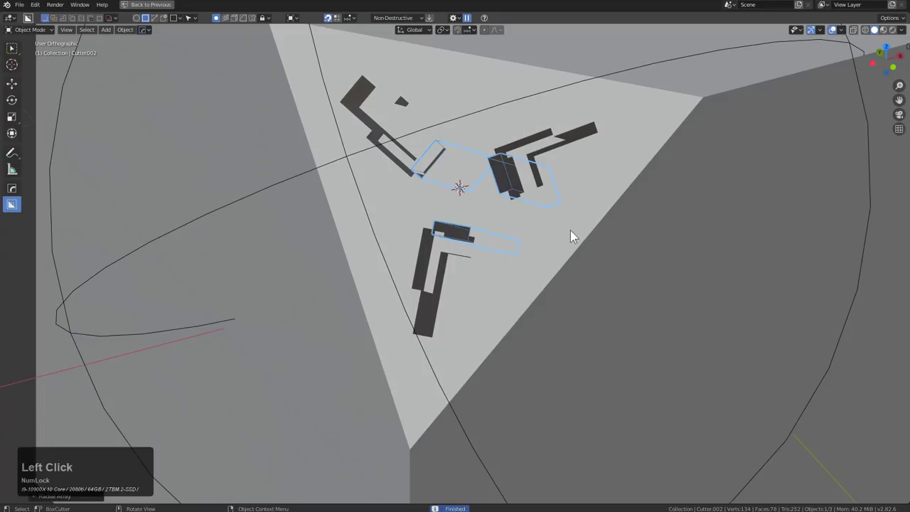
Select the cube and cut a thin rectangular frame groove around the lower group of recesses.
{"action": "scroll", "coordinate": [540, 233], "scroll_direction": "down", "scroll_amount": 1}
{"action": "left_click", "coordinate": [470, 233]}
{"action": "mouse_move", "coordinate": [424, 225]}
{"action": "left_mouse_down"}
{"action": "mouse_move", "coordinate": [437, 319]}
{"action": "mouse_move", "coordinate": [454, 349]}
{"action": "left_mouse_up"}
{"action": "key", "text": "e"}
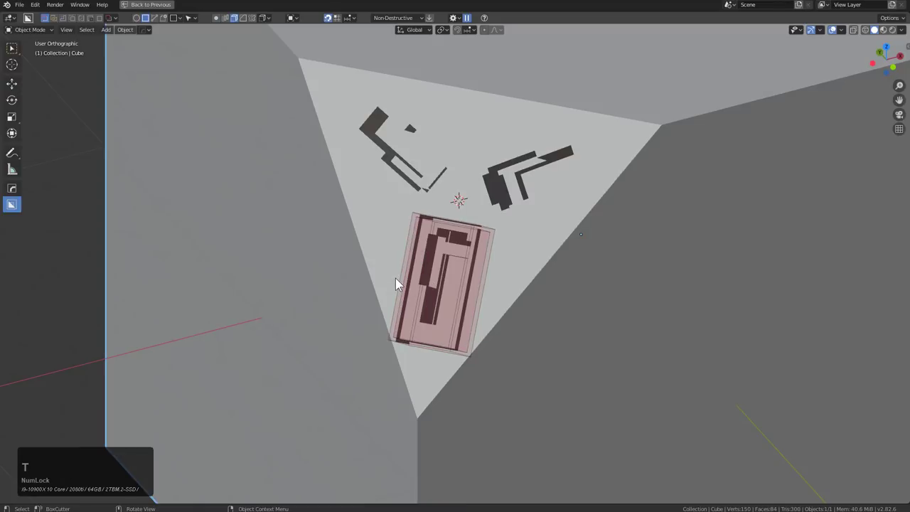
{"action": "left_click", "coordinate": [395, 278], "text": "shift"}
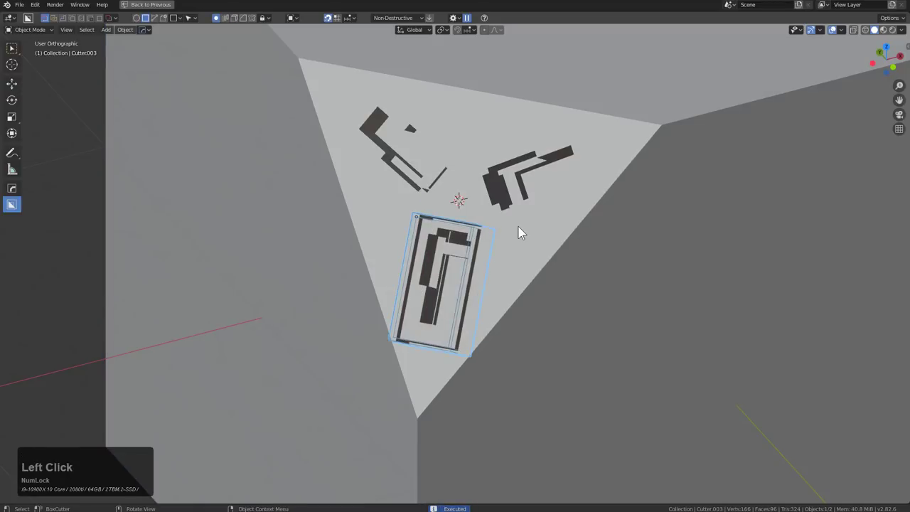
Radial-array the frame cutter around the 3D cursor into three copies and hide the cutters.
{"action": "key", "text": "q"}
{"action": "mouse_move", "coordinate": [577, 225]}
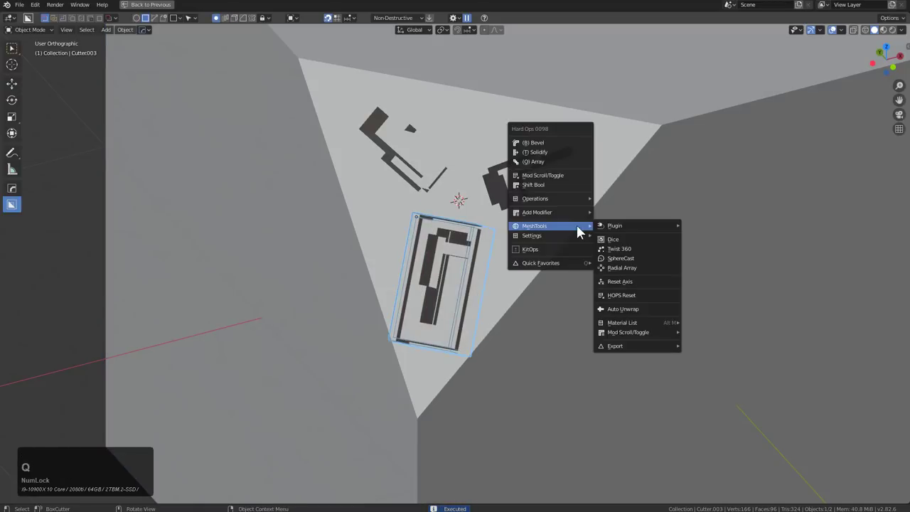
{"action": "left_click", "coordinate": [618, 266]}
{"action": "left_click", "coordinate": [538, 184]}
{"action": "key", "text": "1"}
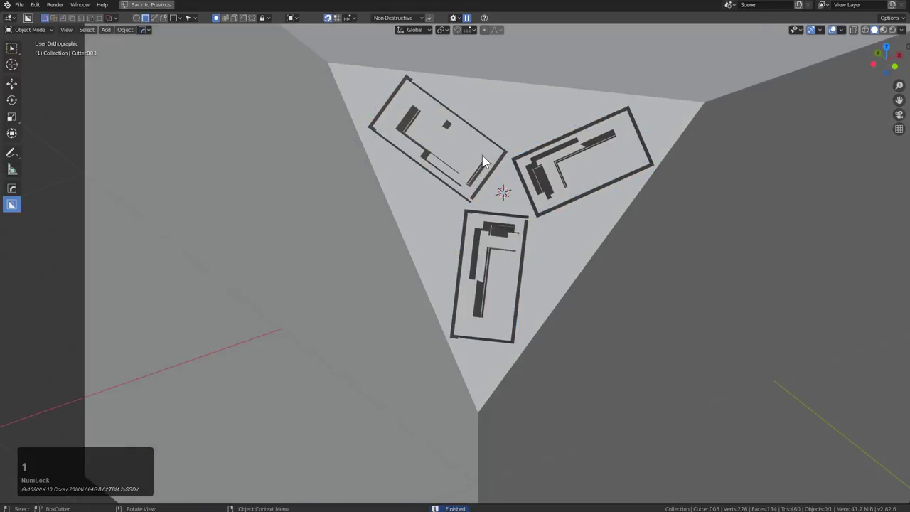
Assign a blank material to the cube and display it in Material Preview shading.
{"action": "scroll", "coordinate": [597, 207], "scroll_direction": "down", "scroll_amount": 2}
{"action": "left_click", "coordinate": [608, 220]}
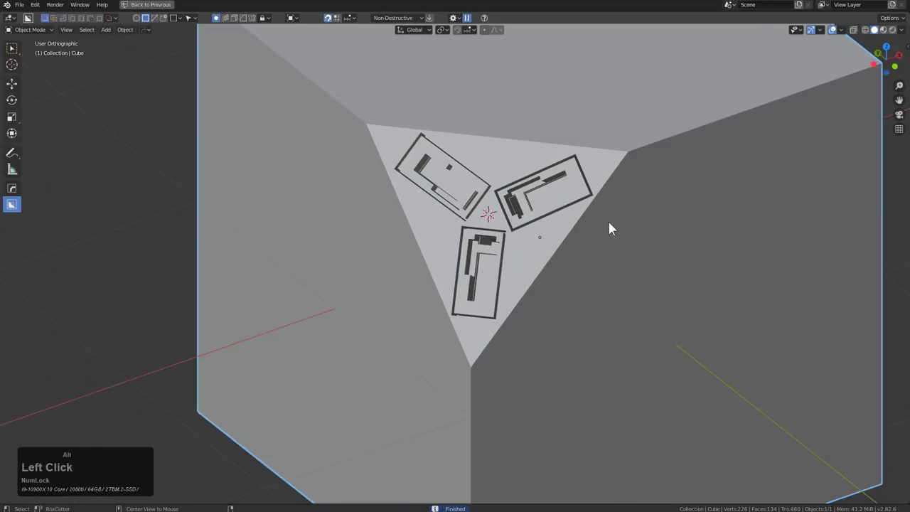
{"action": "key", "text": "m"}
{"action": "left_click", "coordinate": [598, 236]}
{"action": "key", "text": "F9"}
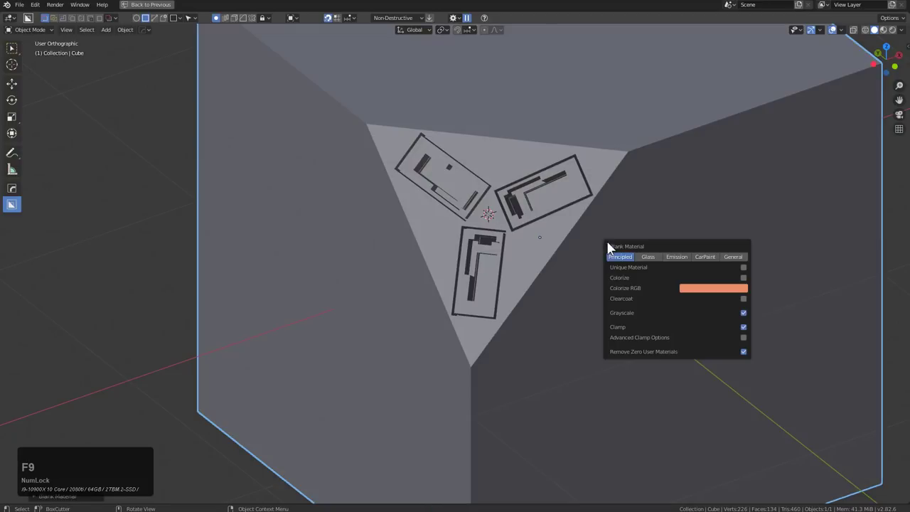
{"action": "key", "text": "F9"}
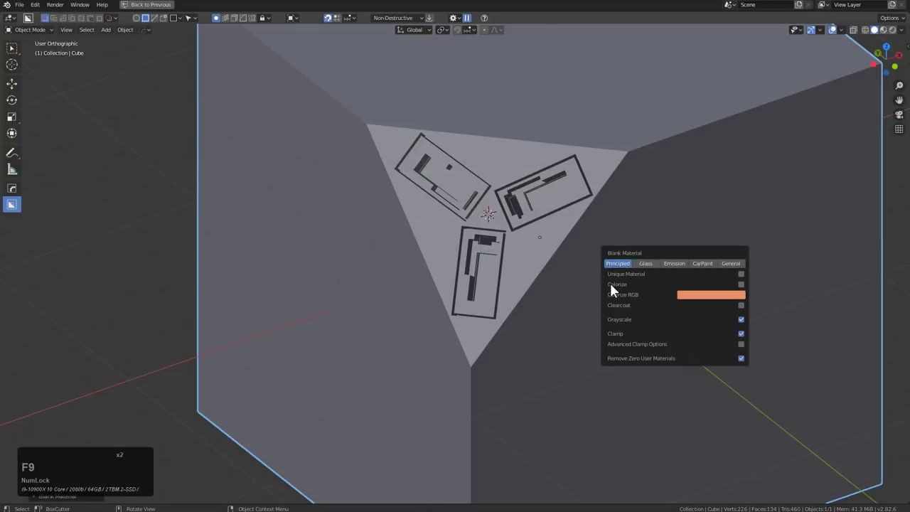
{"action": "left_click", "coordinate": [885, 29]}
{"action": "key", "text": "F9"}
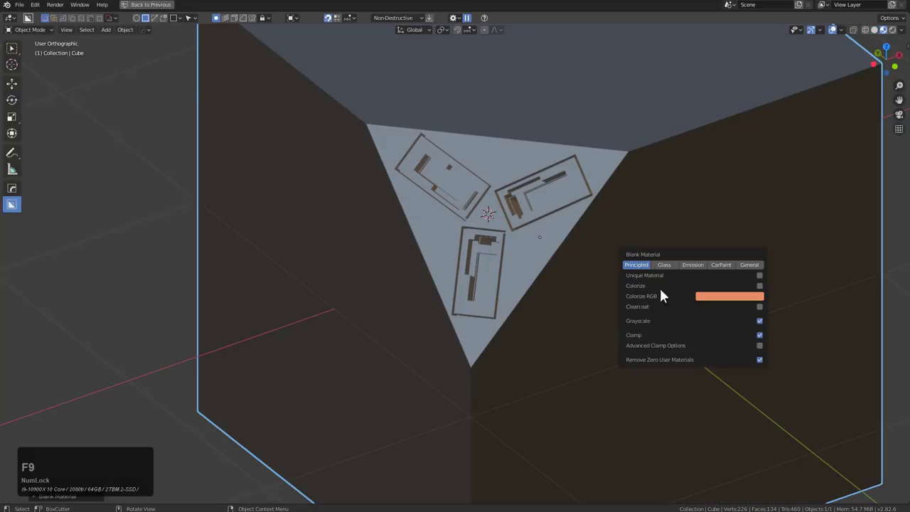
Try the blank material's Colorize option, turn it off again, and re-roll the grayscale Principled material several times.
{"action": "left_click", "coordinate": [759, 287]}
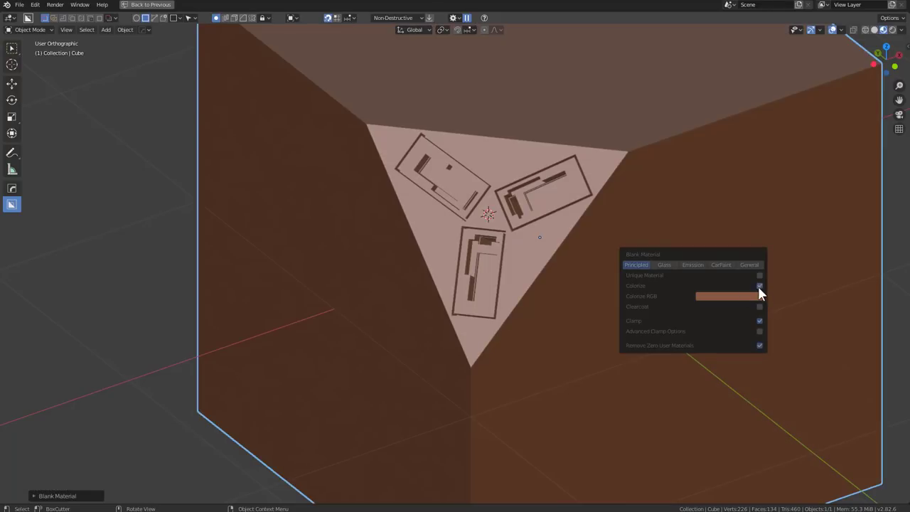
{"action": "left_click", "coordinate": [760, 286]}
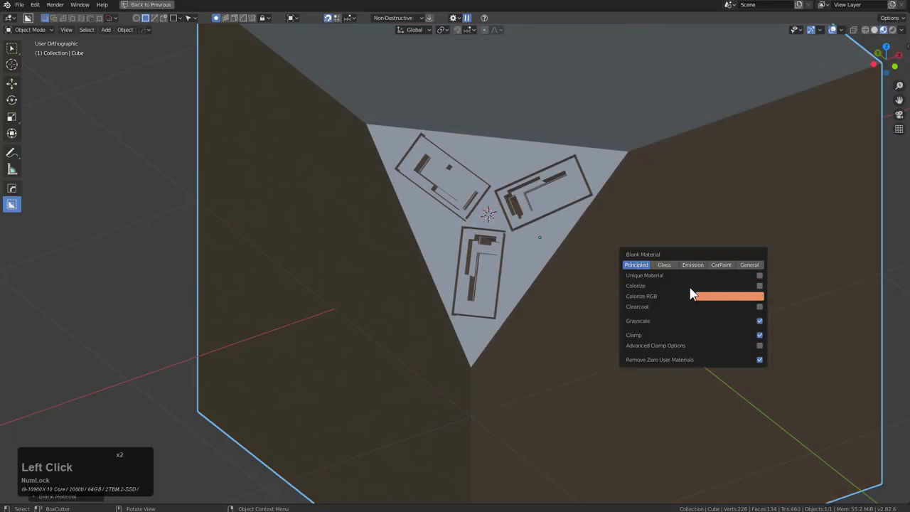
{"action": "left_click", "coordinate": [636, 265]}
{"action": "left_click", "coordinate": [637, 266]}
{"action": "left_click", "coordinate": [637, 265]}
{"action": "left_click", "coordinate": [637, 266]}
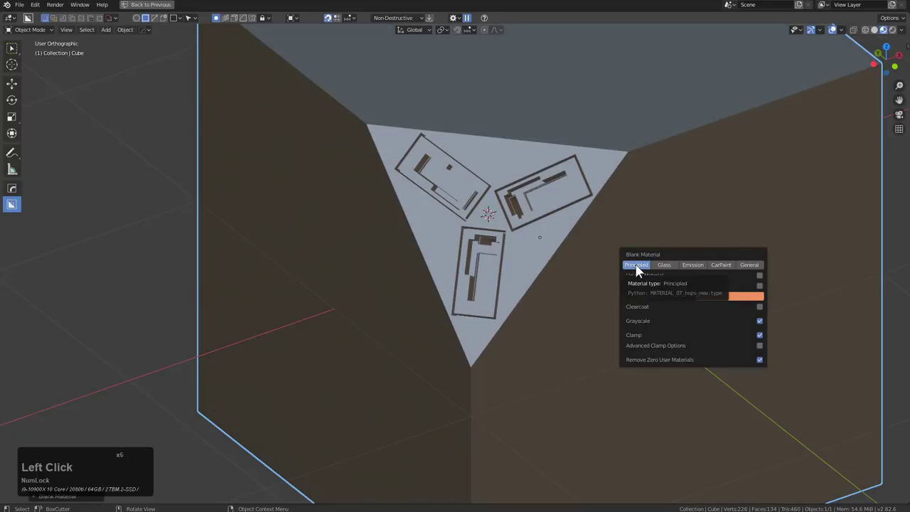
{"action": "left_click", "coordinate": [637, 265]}
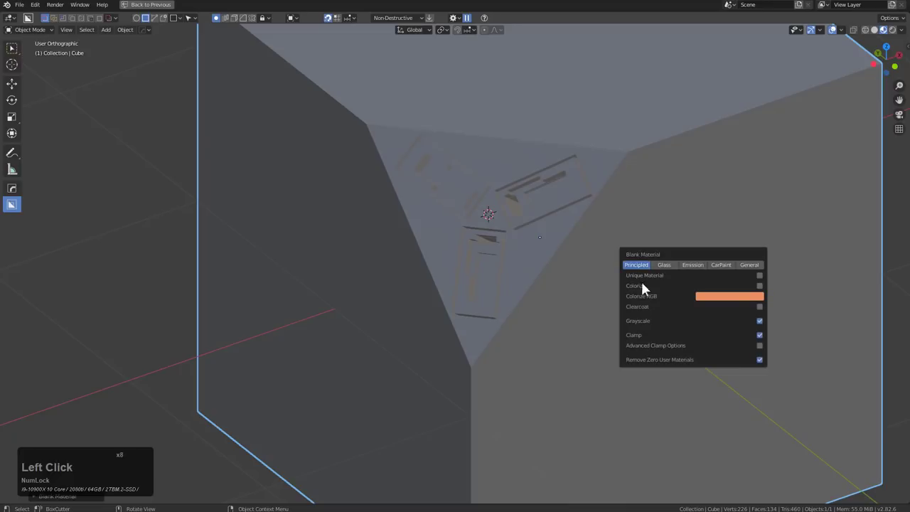
{"action": "left_click", "coordinate": [640, 267]}
{"action": "left_click", "coordinate": [640, 267]}
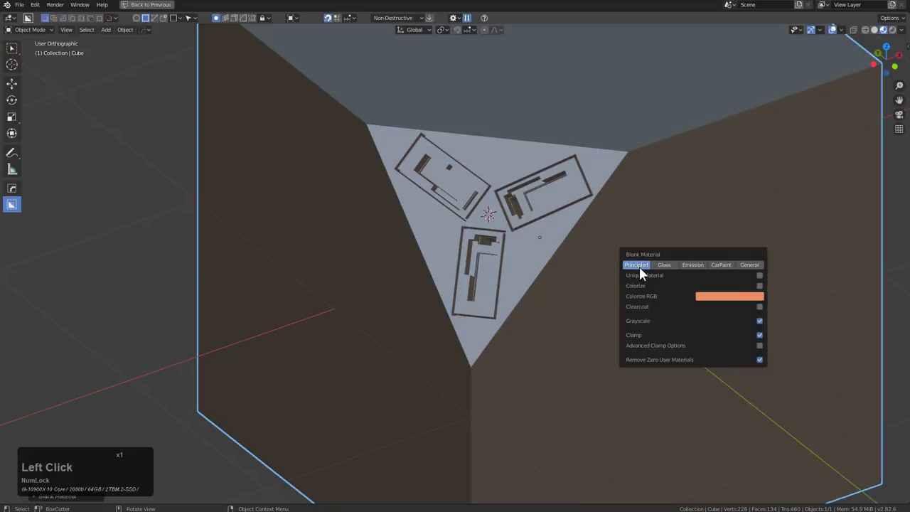
{"action": "left_click", "coordinate": [640, 267]}
{"action": "left_click", "coordinate": [639, 267]}
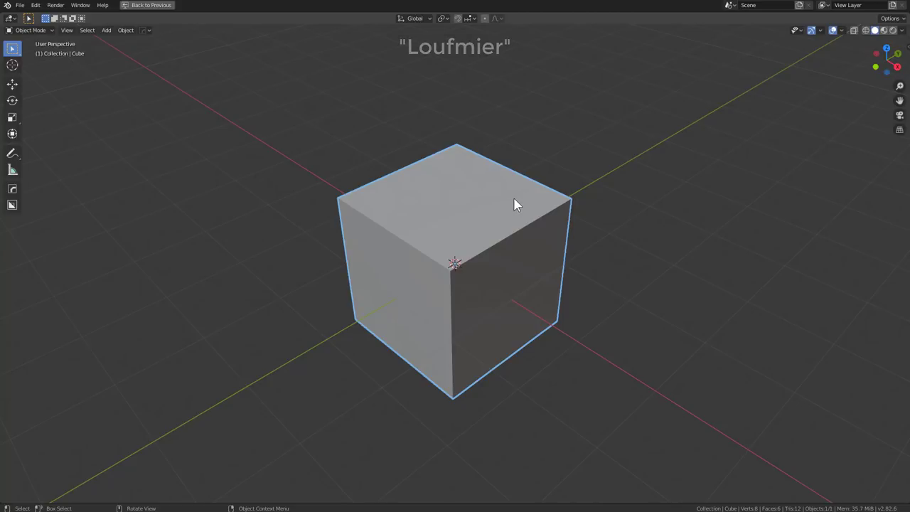
Unhide the scene's camera and light and clear the selection.
{"action": "scroll", "coordinate": [490, 197], "scroll_direction": "down", "scroll_amount": 2}
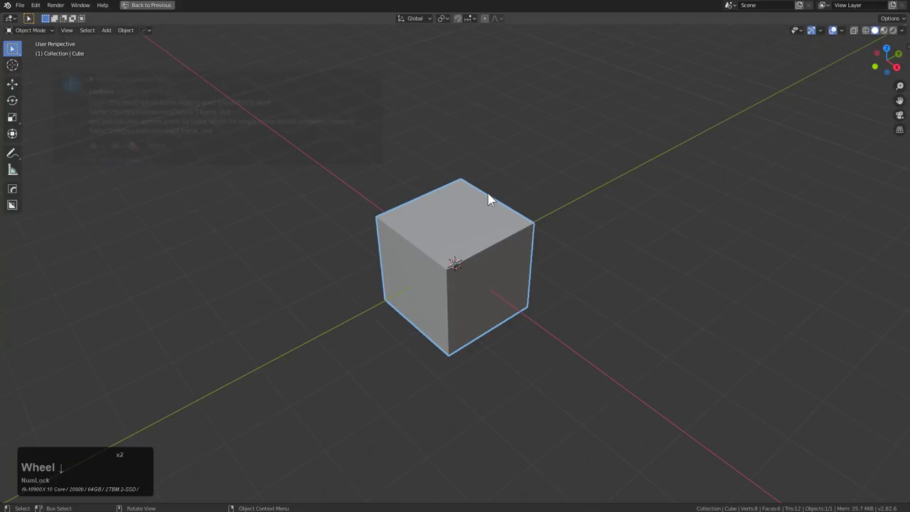
{"action": "middle_click_drag", "start_coordinate": [487, 192], "coordinate": [453, 195]}
{"action": "scroll", "coordinate": [452, 194], "scroll_direction": "down", "scroll_amount": 2}
{"action": "key", "text": "alt+h"}
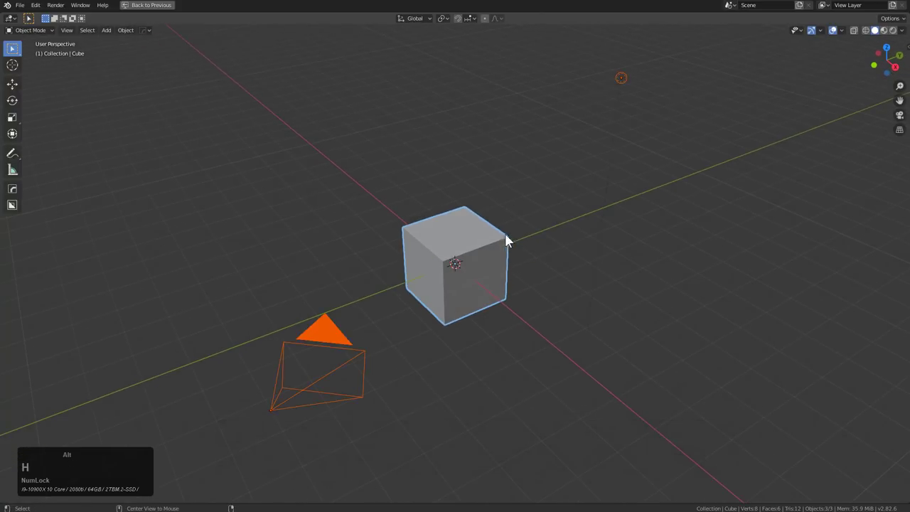
{"action": "middle_click_drag", "start_coordinate": [473, 240], "coordinate": [550, 187]}
{"action": "key", "text": "alt+a"}
Select the camera and try moving it freely away from the cube.
{"action": "scroll", "coordinate": [534, 164], "scroll_direction": "down", "scroll_amount": 2}
{"action": "middle_click_drag", "start_coordinate": [522, 144], "coordinate": [697, 201]}
{"action": "left_click", "coordinate": [728, 214]}
{"action": "key", "text": "g"}
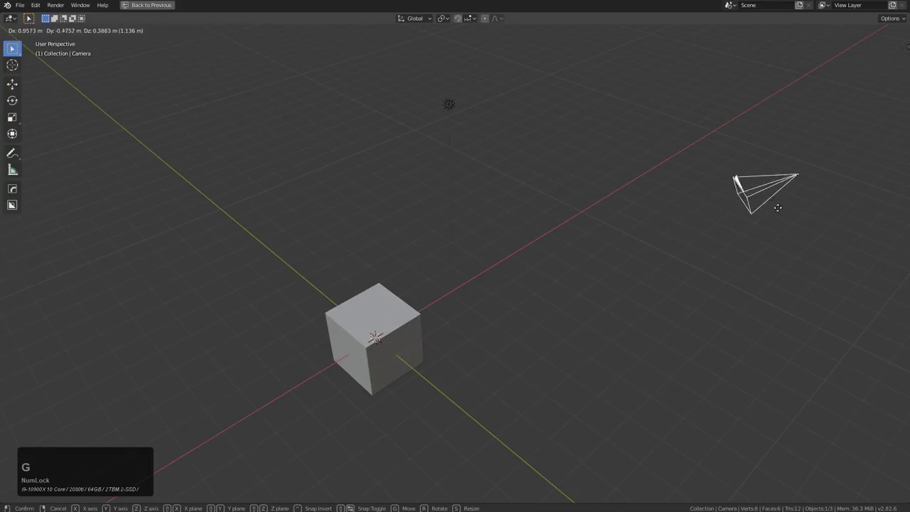
{"action": "right_click", "coordinate": [588, 183]}
{"action": "middle_click_drag", "start_coordinate": [588, 183], "coordinate": [586, 183]}
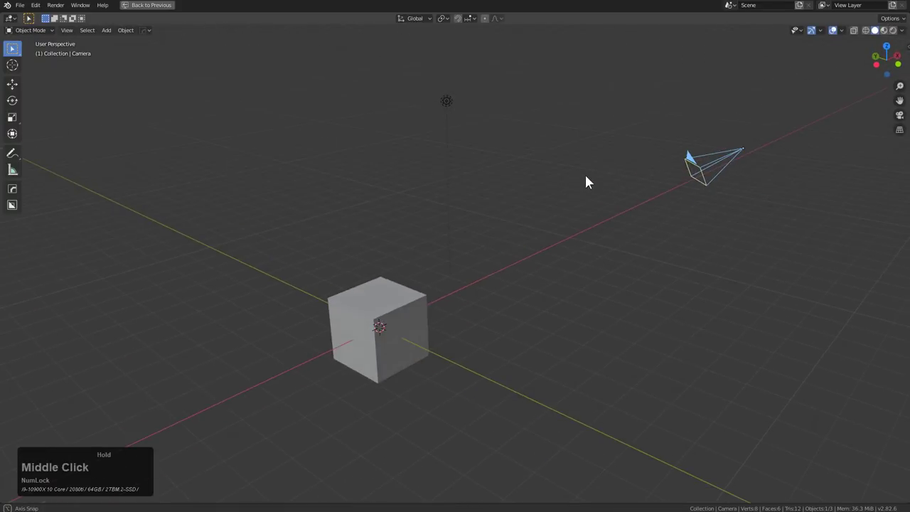
Add a sphere empty at the 3D cursor and enlarge its display size so it surrounds the cube.
{"action": "key", "text": "a"}
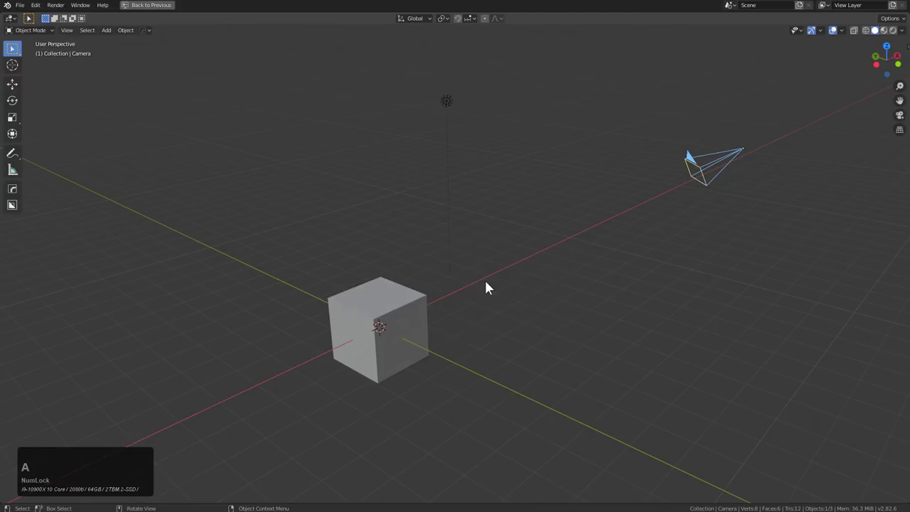
{"action": "key", "text": "shift+a"}
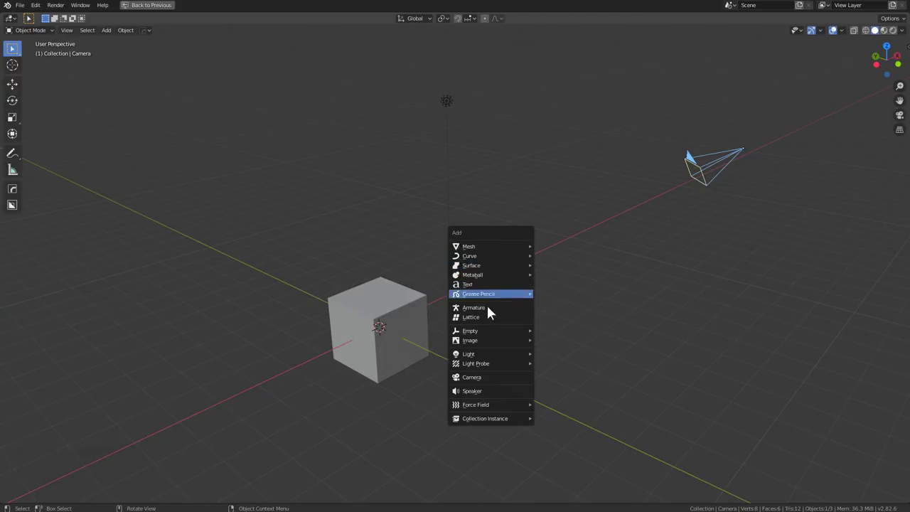
{"action": "mouse_move", "coordinate": [501, 330]}
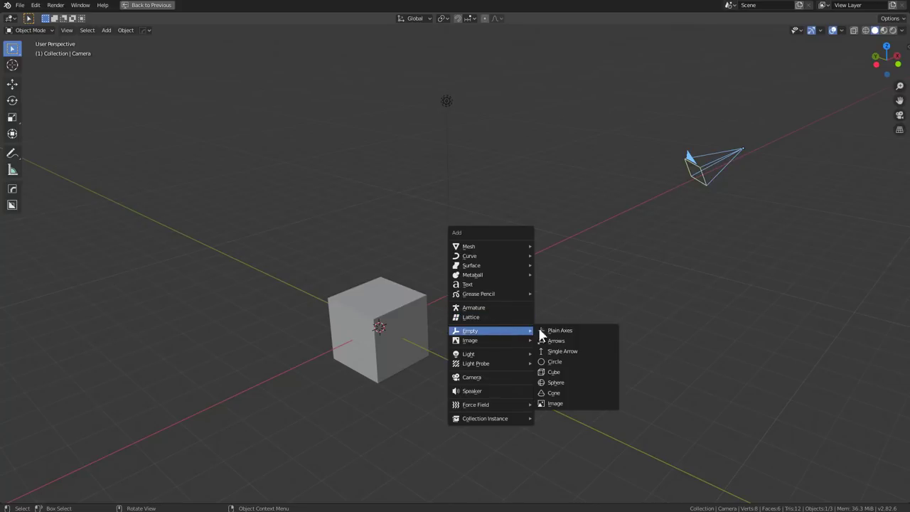
{"action": "left_click", "coordinate": [566, 382]}
{"action": "right_click", "coordinate": [391, 330]}
{"action": "left_click", "coordinate": [391, 329]}
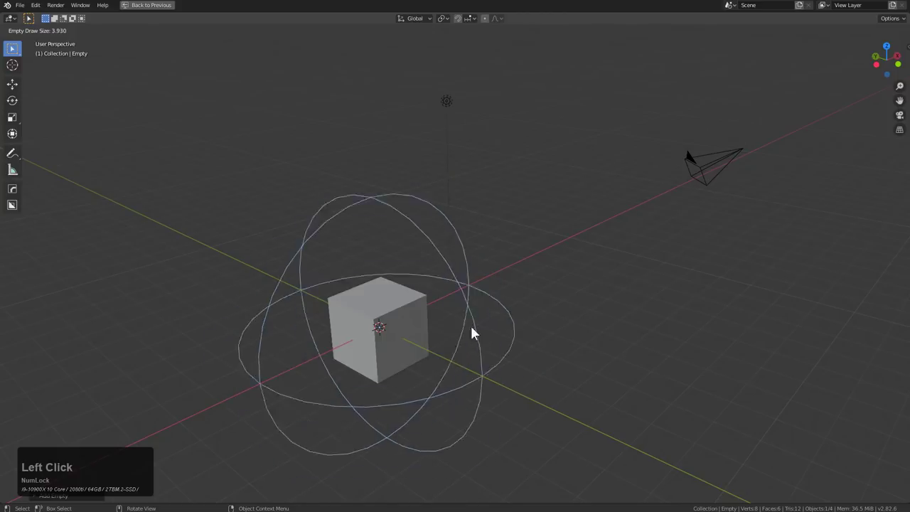
{"action": "left_click", "coordinate": [511, 320]}
Parent the camera to the sphere empty.
{"action": "mouse_move", "coordinate": [508, 316]}
{"action": "middle_mouse_down"}
{"action": "mouse_move", "coordinate": [576, 298]}
{"action": "mouse_move", "coordinate": [645, 184]}
{"action": "middle_mouse_up"}
{"action": "left_click", "coordinate": [648, 127]}
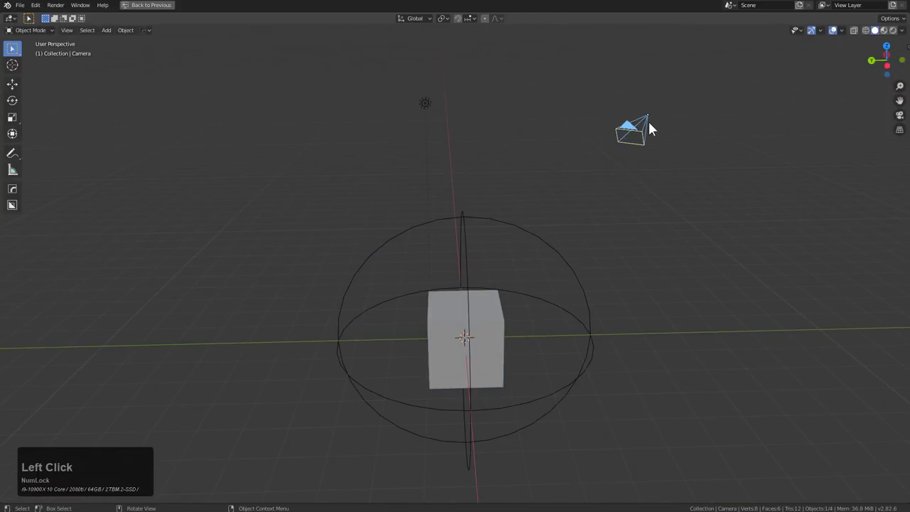
{"action": "left_click", "coordinate": [547, 249], "text": "shift"}
{"action": "key", "text": "ctrl+p"}
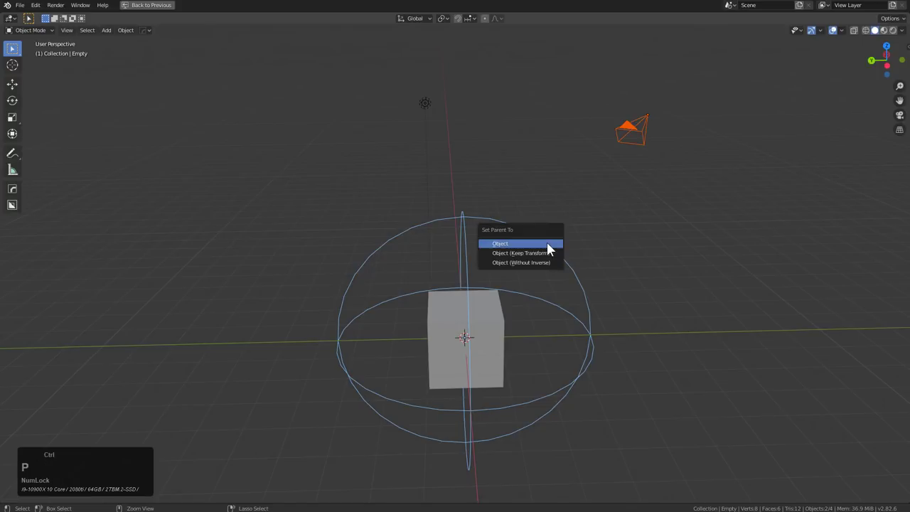
{"action": "left_click", "coordinate": [546, 251]}
Test the camera orbit by rotating the empty about global Z, in the free view and through the camera.
{"action": "left_click", "coordinate": [566, 258]}
{"action": "key", "text": "r"}
{"action": "key", "text": "z"}
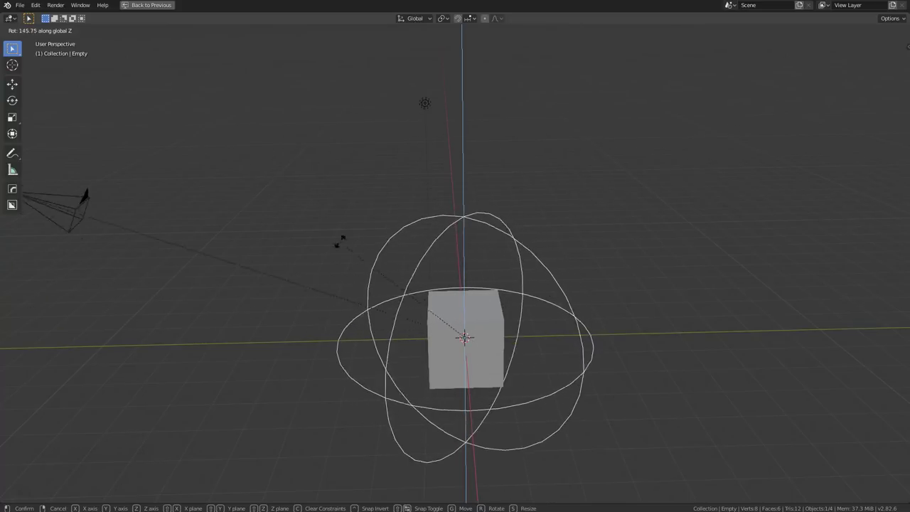
{"action": "key", "text": "Escape"}
{"action": "key", "text": "KP_0"}
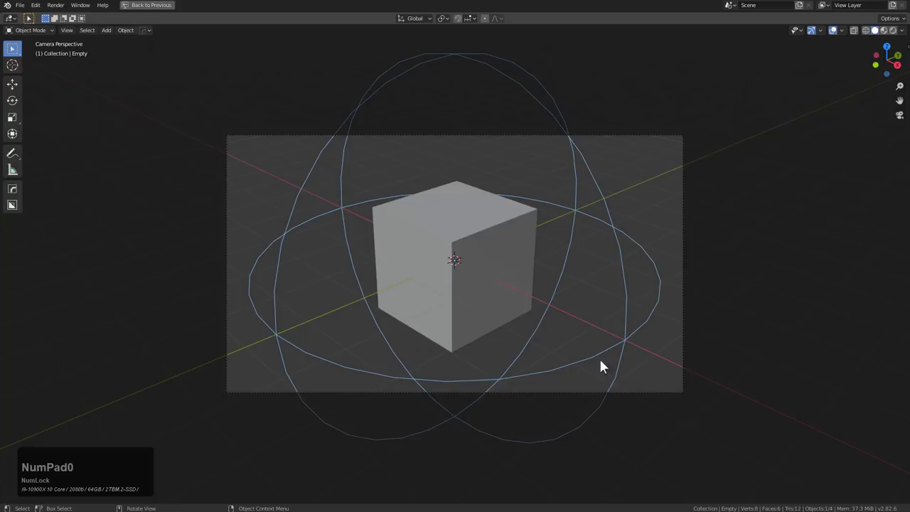
{"action": "key", "text": "r"}
{"action": "key", "text": "z"}
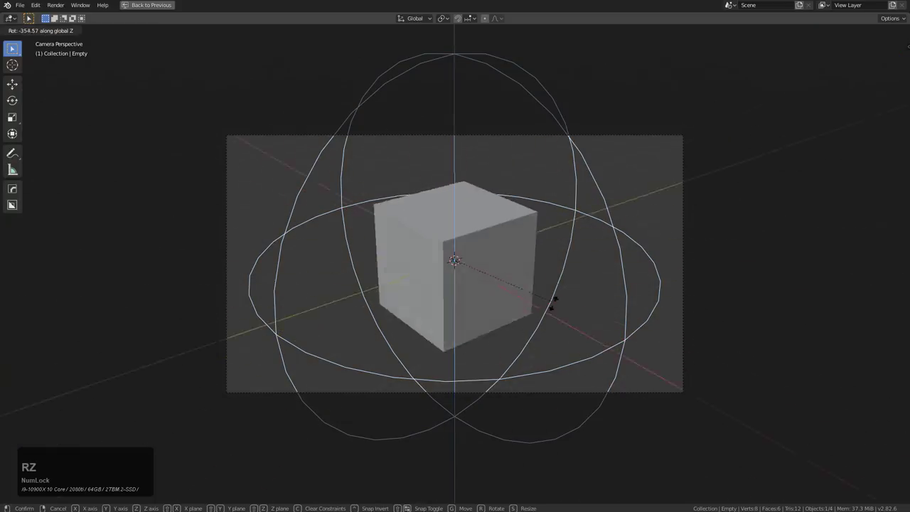
{"action": "key", "text": "Escape"}
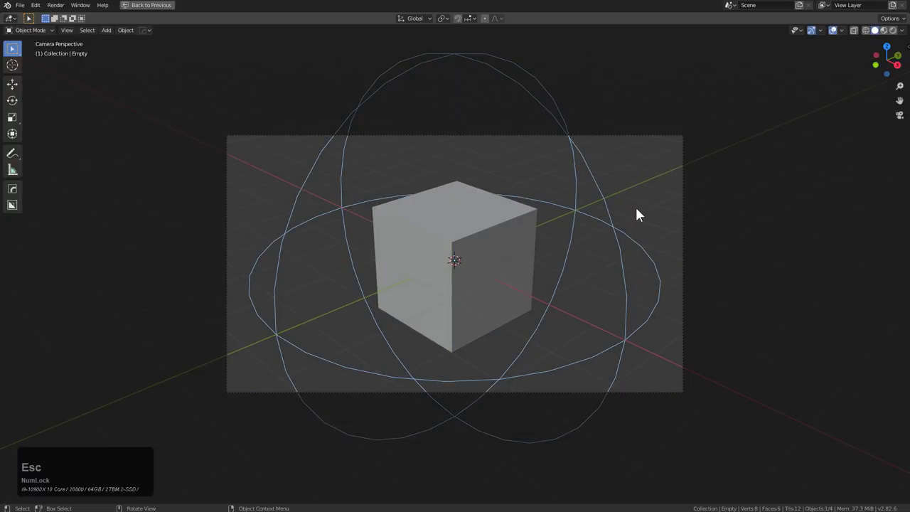
Drive the empty's Z rotation with the expression frame*2*pi/bpy.context.scene.frame_end.
{"action": "key", "text": "n"}
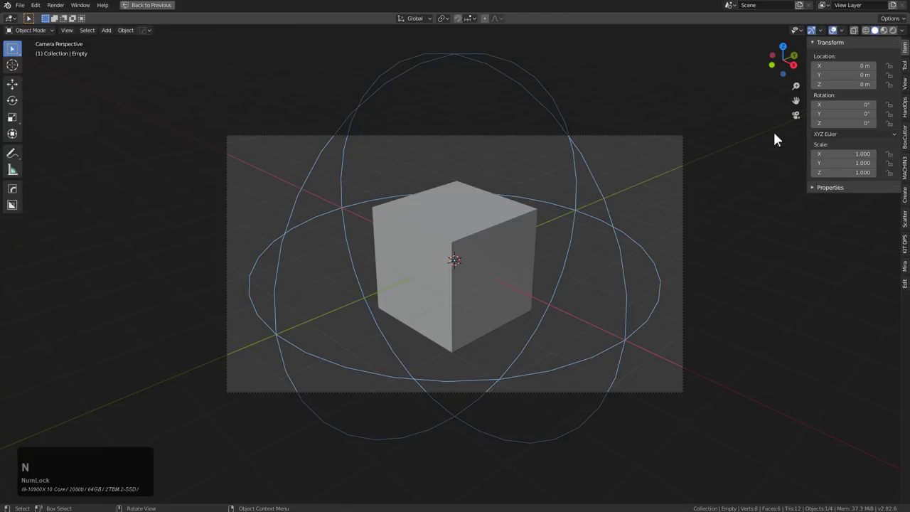
{"action": "left_click_drag", "start_coordinate": [806, 121], "coordinate": [730, 118]}
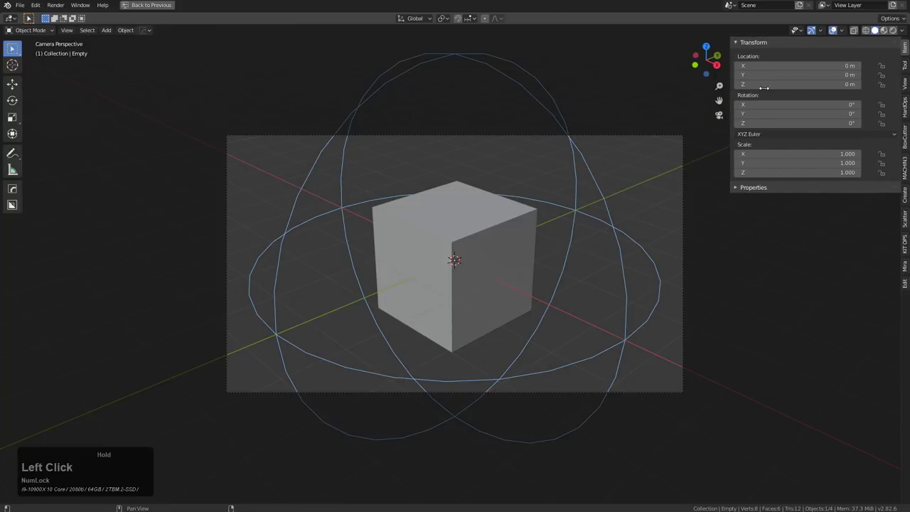
{"action": "key", "text": "Escape"}
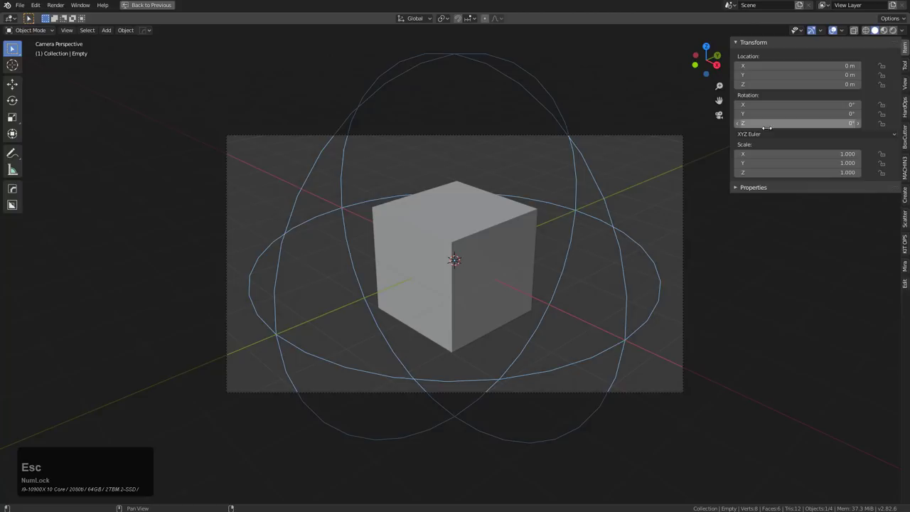
{"action": "left_click", "coordinate": [792, 122]}
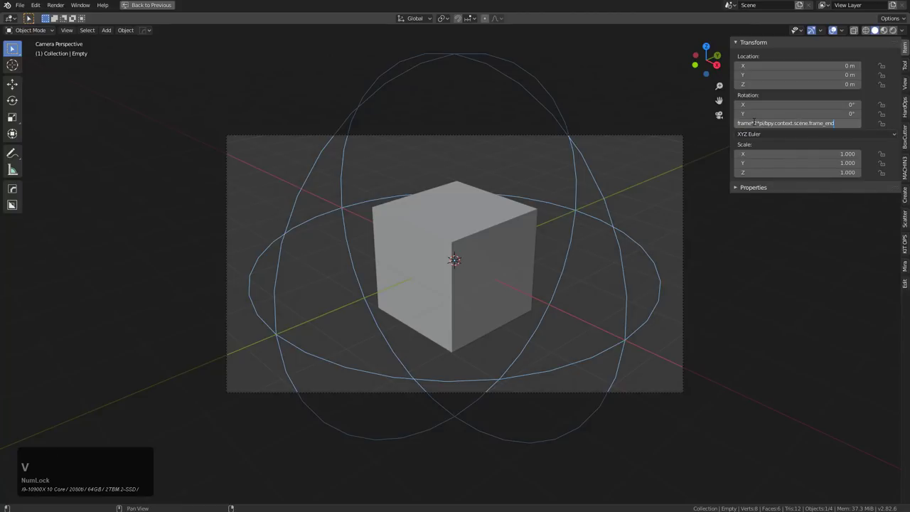
{"action": "left_click_drag", "start_coordinate": [732, 119], "coordinate": [607, 120]}
{"action": "left_click", "coordinate": [646, 124]}
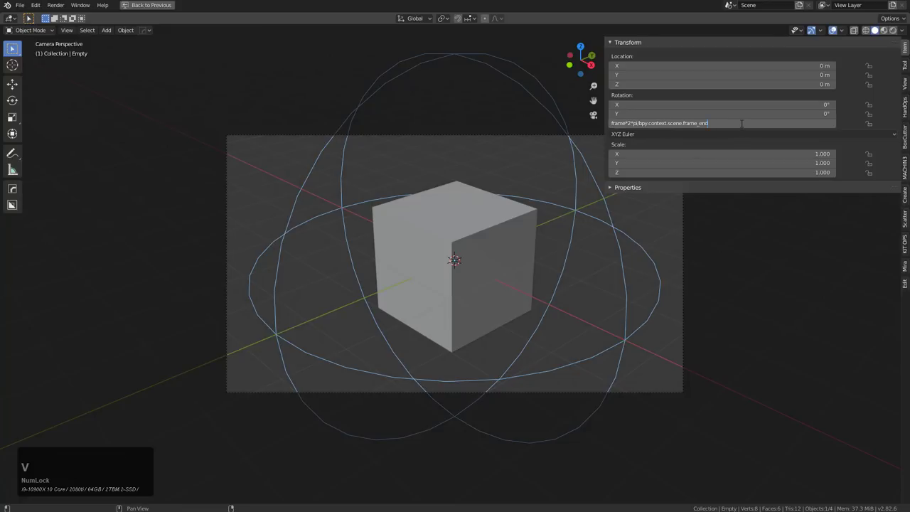
{"action": "key", "text": "Return"}
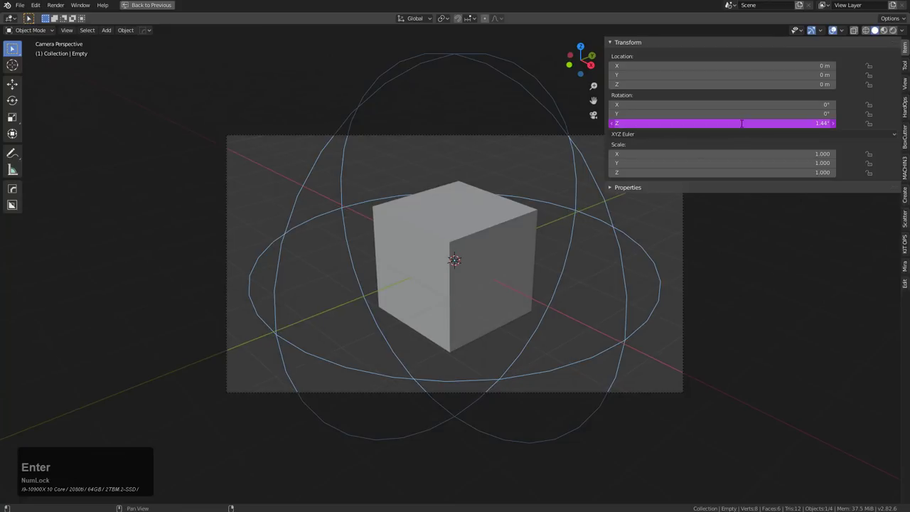
Enlarge the transform values and examine the driver expression on the empty's Z rotation.
{"action": "left_click", "coordinate": [742, 123]}
{"action": "key", "text": "Escape"}
{"action": "middle_click_drag", "start_coordinate": [725, 114], "coordinate": [712, 155], "text": "ctrl"}
{"action": "left_click", "coordinate": [742, 210]}
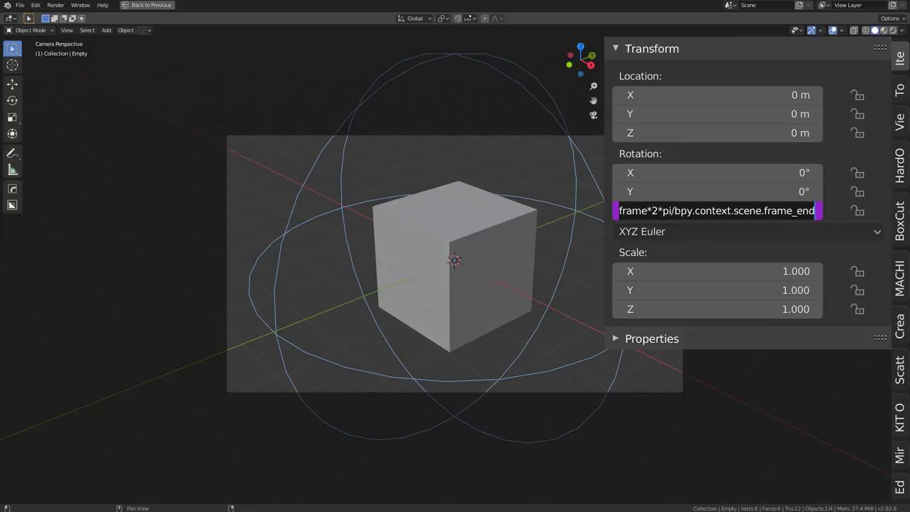
{"action": "double_click", "coordinate": [675, 211]}
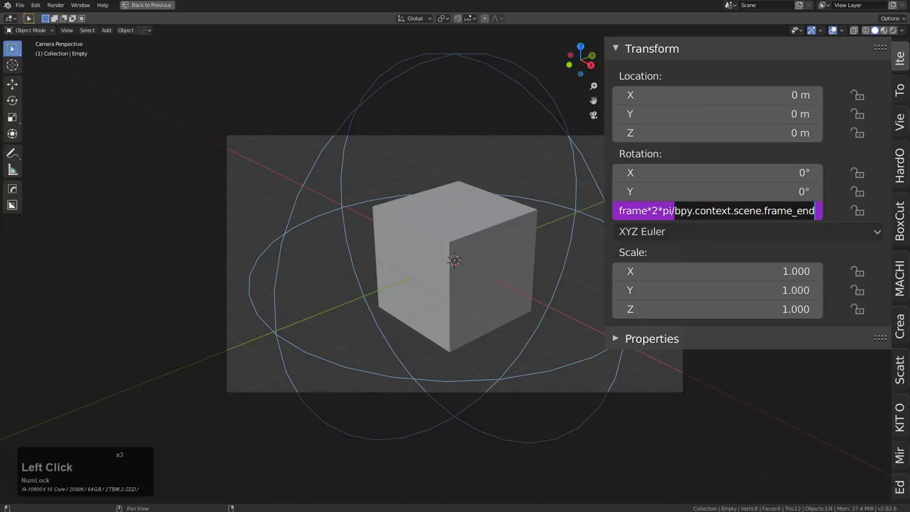
{"action": "key", "text": "Escape"}
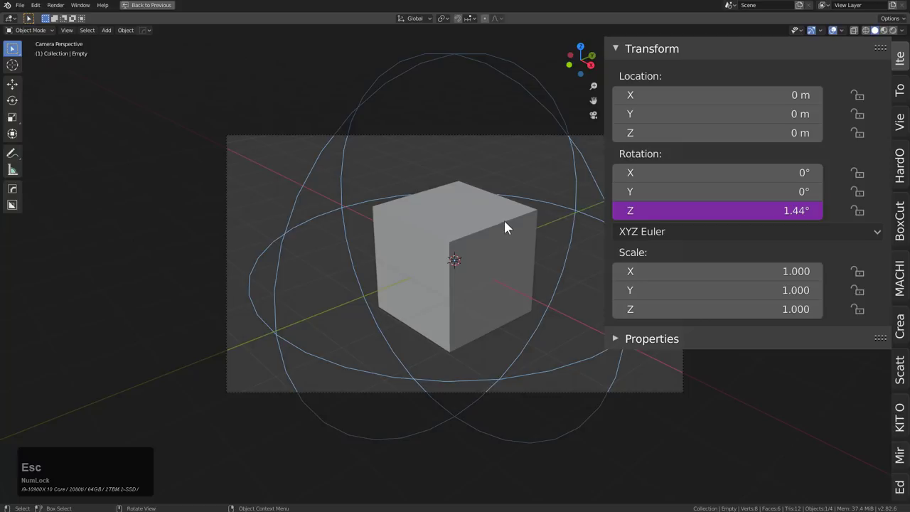
Play the turntable animation through the camera and select the camera while it runs.
{"action": "key", "text": "space"}
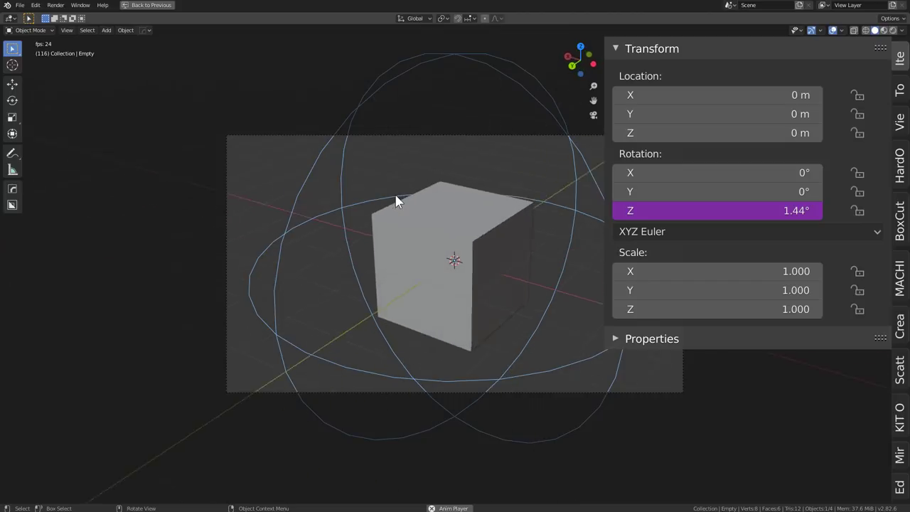
{"action": "left_click", "coordinate": [419, 137]}
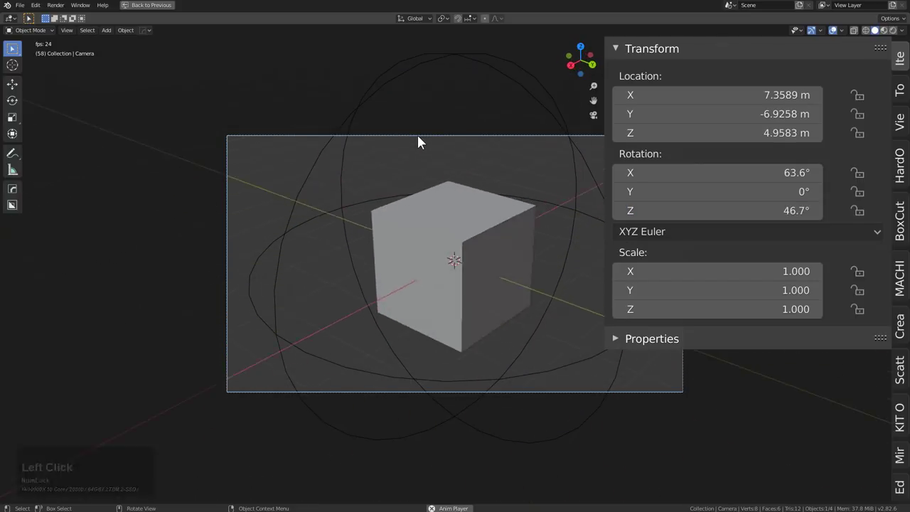
Hide the enlarged transform values, restore the full layout and set the timeline's end frame to 100.
{"action": "key", "text": "n"}
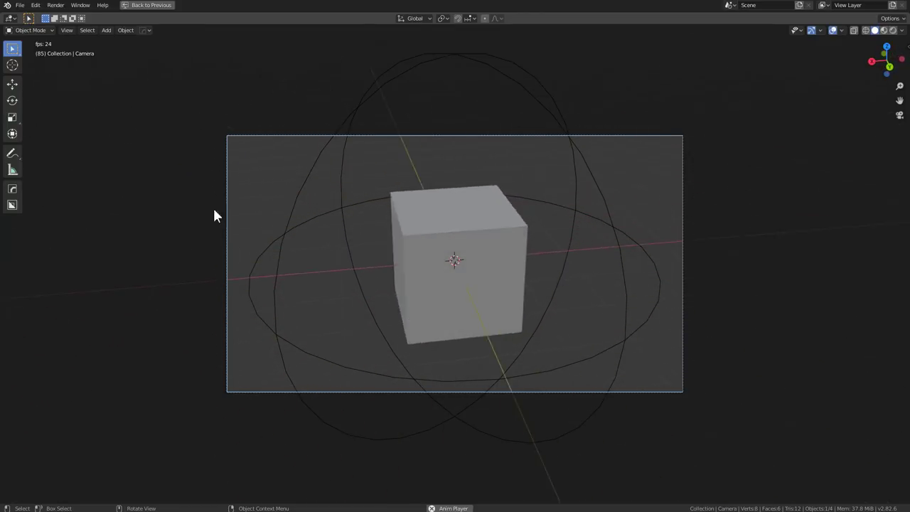
{"action": "left_click", "coordinate": [151, 5]}
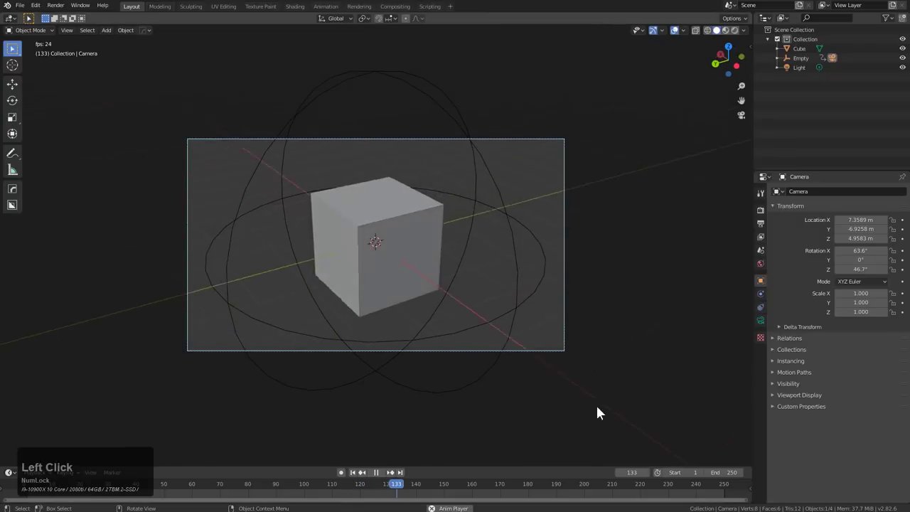
{"action": "left_click", "coordinate": [711, 472]}
{"action": "type", "text": "100"}
{"action": "key", "text": "KP_Enter"}
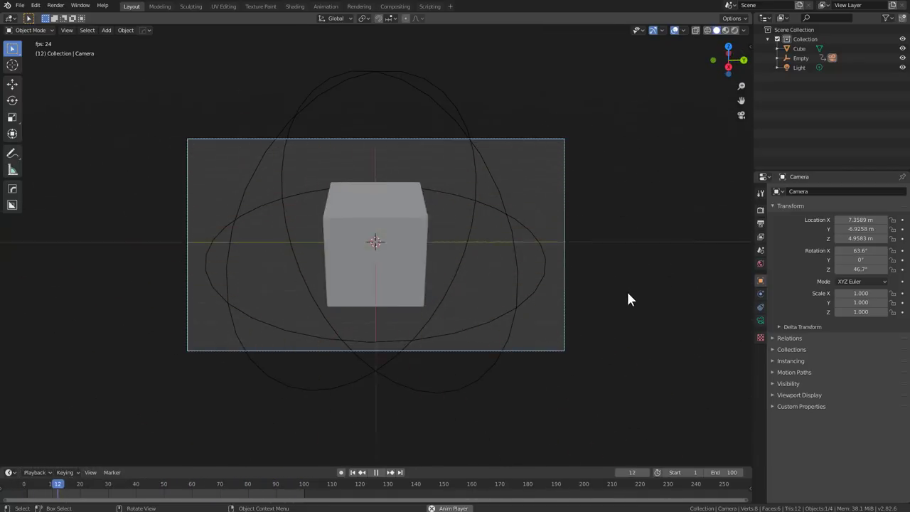
{"action": "scroll", "coordinate": [613, 273], "scroll_direction": "up", "scroll_amount": 3}
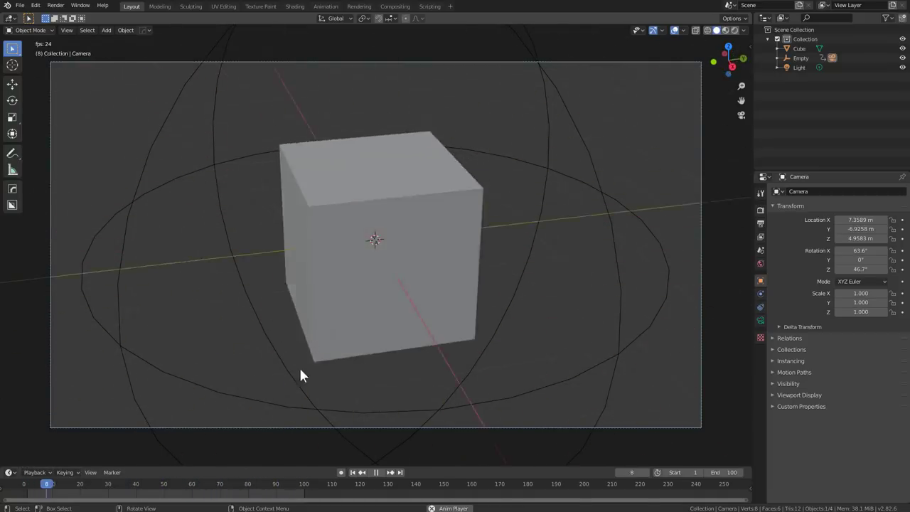
Examine the driver expression on the empty's Z rotation while the shortened animation plays.
{"action": "key", "text": "n"}
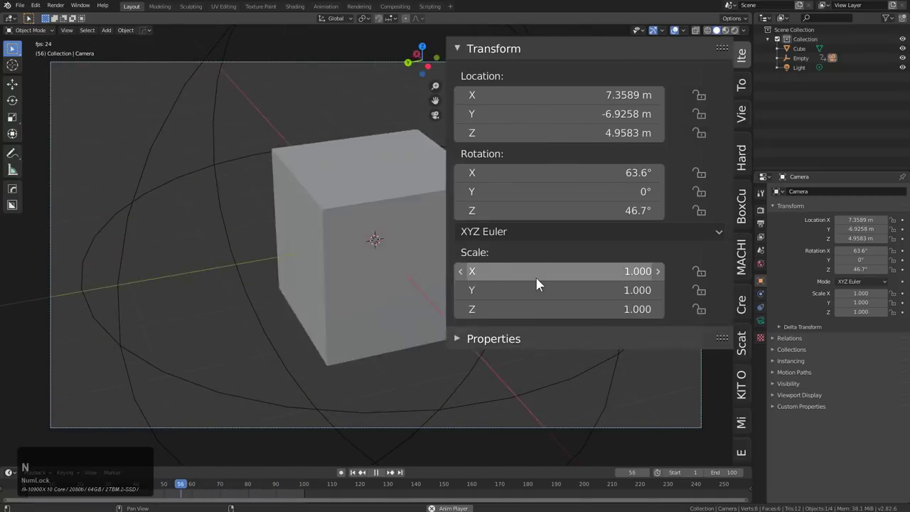
{"action": "left_click", "coordinate": [165, 113]}
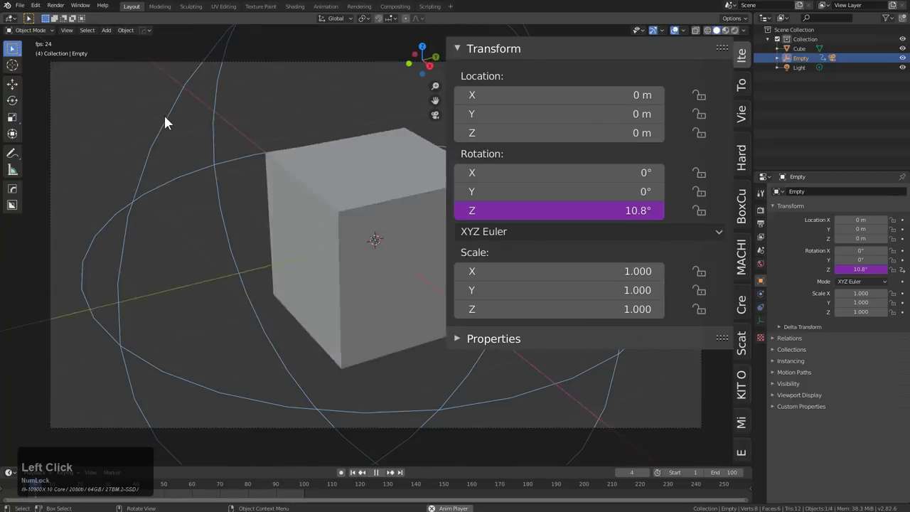
{"action": "double_click", "coordinate": [545, 210]}
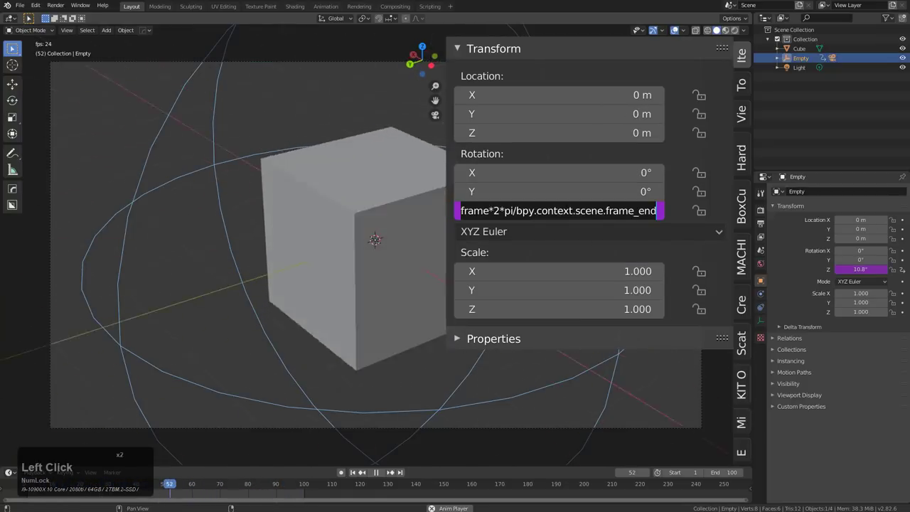
{"action": "left_click_drag", "start_coordinate": [461, 211], "coordinate": [659, 212]}
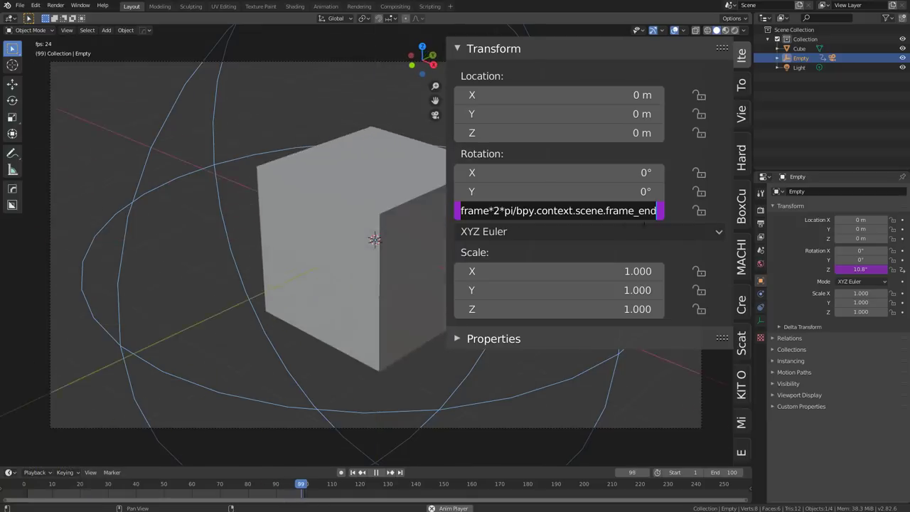
{"action": "key", "text": "Escape"}
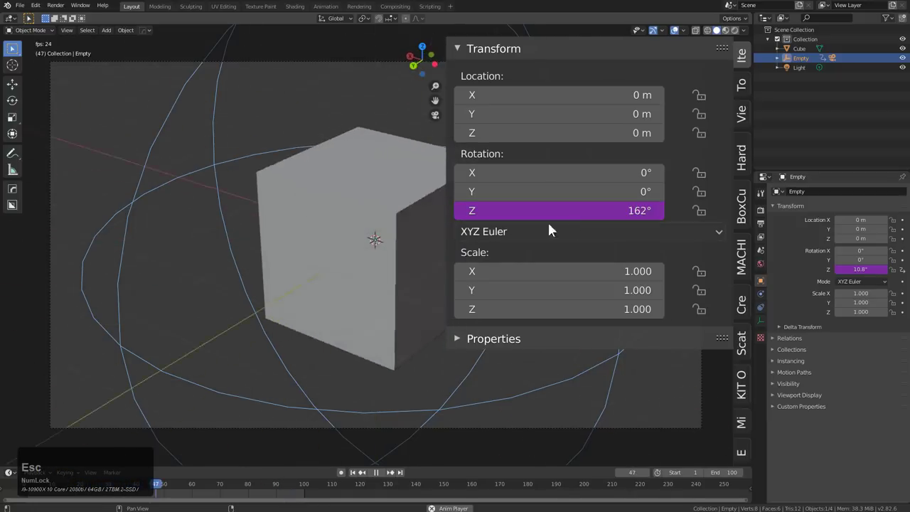
{"action": "key", "text": "n"}
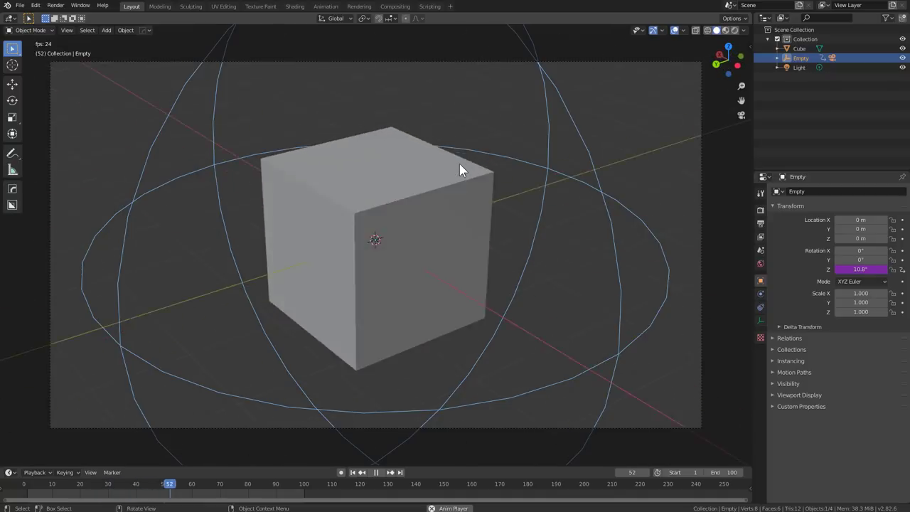
Leave the camera view, stop the playback and delete the empty together with its camera.
{"action": "middle_click", "coordinate": [427, 192]}
{"action": "scroll", "coordinate": [430, 192], "scroll_direction": "down", "scroll_amount": 2}
{"action": "middle_click_drag", "start_coordinate": [437, 191], "coordinate": [398, 194]}
{"action": "key", "text": "Escape"}
{"action": "scroll", "coordinate": [421, 189], "scroll_direction": "down", "scroll_amount": 1}
{"action": "key", "text": "x"}
{"action": "left_click", "coordinate": [515, 283]}
{"action": "middle_click_drag", "start_coordinate": [516, 284], "coordinate": [429, 220]}
{"action": "scroll", "coordinate": [360, 235], "scroll_direction": "down", "scroll_amount": 1}
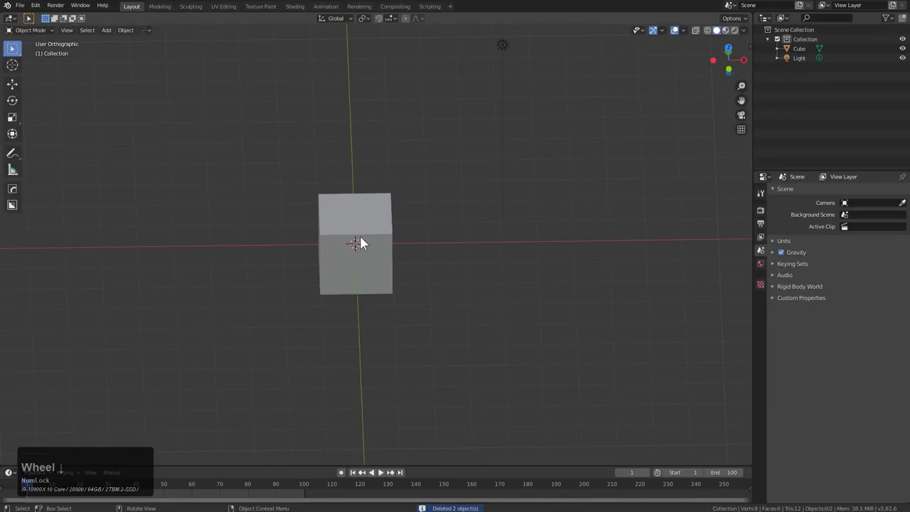
Add a turntable camera rig to the cube with the Hard Ops Add Camera operation.
{"action": "left_click", "coordinate": [360, 241]}
{"action": "scroll", "coordinate": [354, 224], "scroll_direction": "up", "scroll_amount": 3}
{"action": "middle_click_drag", "start_coordinate": [380, 240], "coordinate": [455, 209]}
{"action": "key", "text": "q"}
{"action": "mouse_move", "coordinate": [439, 173]}
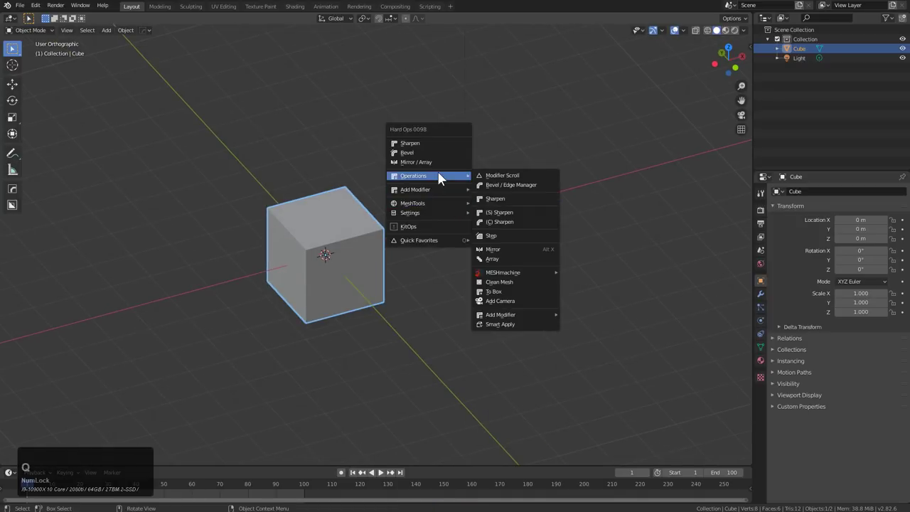
{"action": "left_click", "coordinate": [519, 300]}
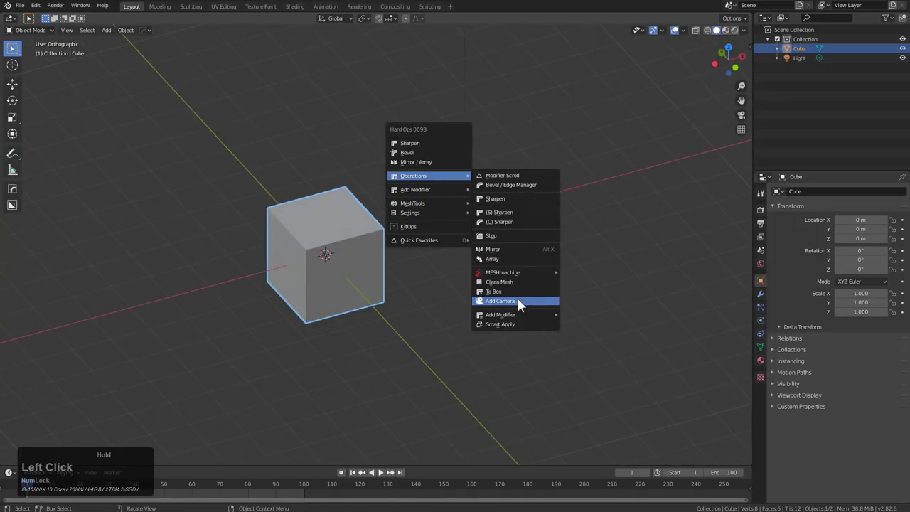
{"action": "scroll", "coordinate": [462, 259], "scroll_direction": "down", "scroll_amount": 2}
{"action": "middle_click_drag", "start_coordinate": [463, 260], "coordinate": [495, 201]}
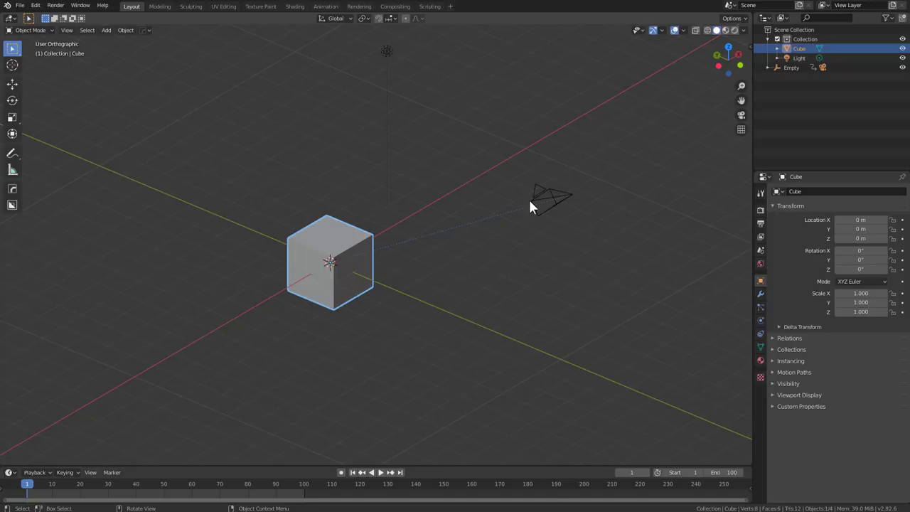
Select the added camera, inspect it from several angles and play its turntable through the camera view.
{"action": "left_click", "coordinate": [558, 202]}
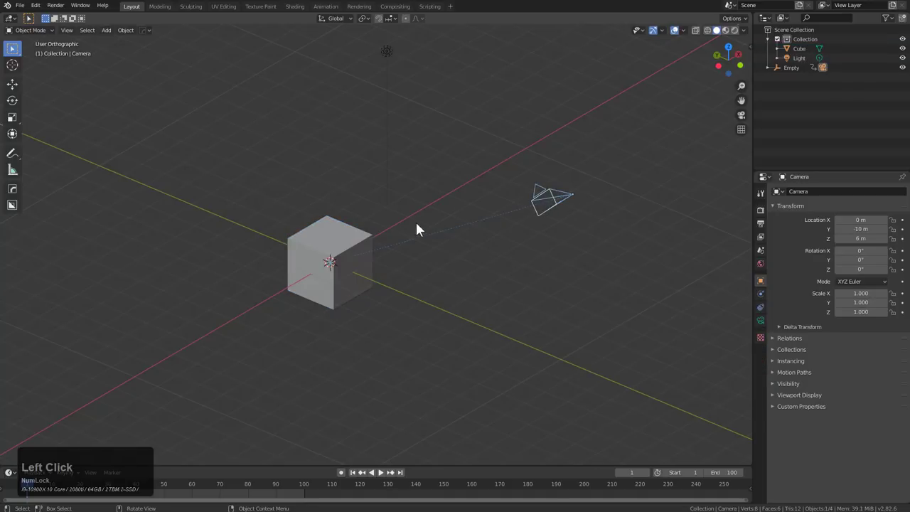
{"action": "middle_click_drag", "start_coordinate": [394, 210], "coordinate": [397, 205]}
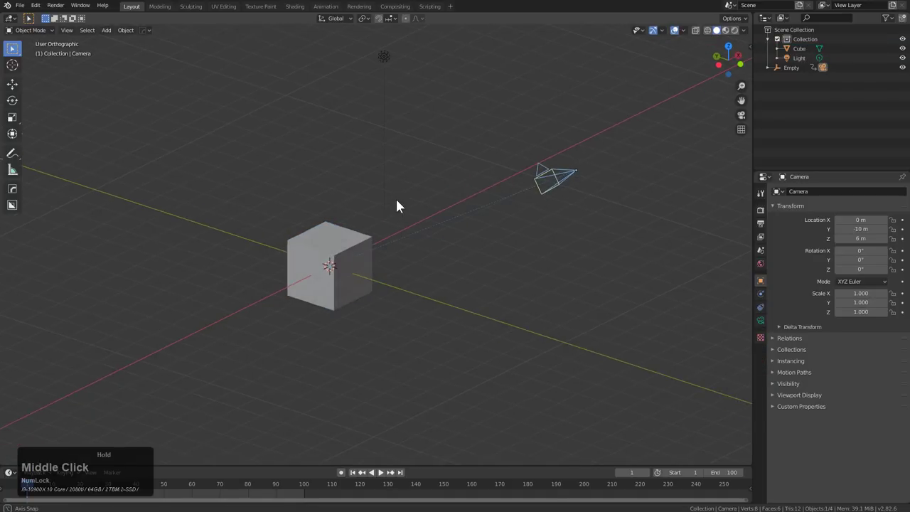
{"action": "scroll", "coordinate": [427, 203], "scroll_direction": "down", "scroll_amount": 1}
{"action": "middle_click_drag", "start_coordinate": [463, 199], "coordinate": [506, 187]}
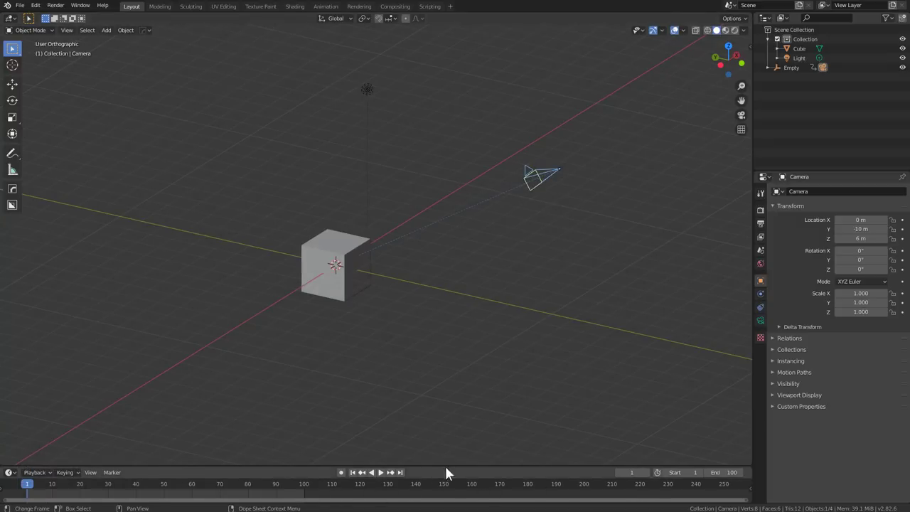
{"action": "middle_click_drag", "start_coordinate": [567, 152], "coordinate": [559, 175]}
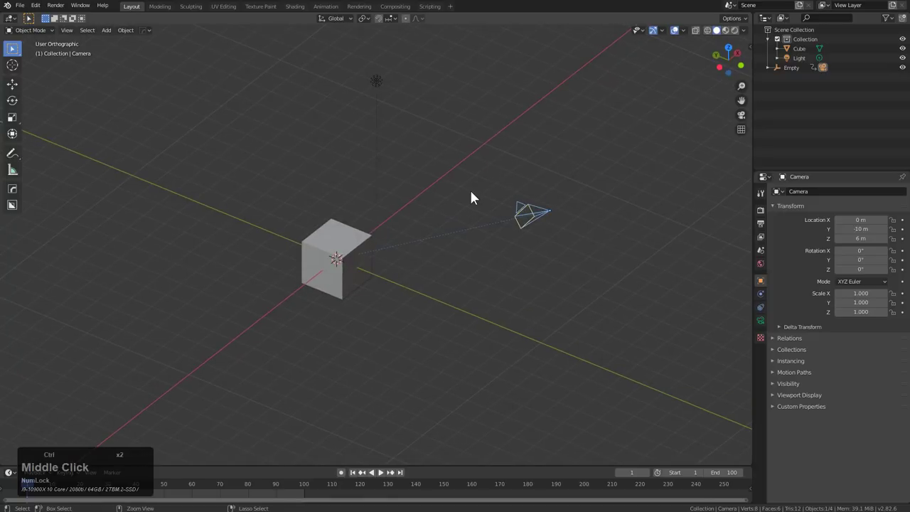
{"action": "key", "text": "KP_0"}
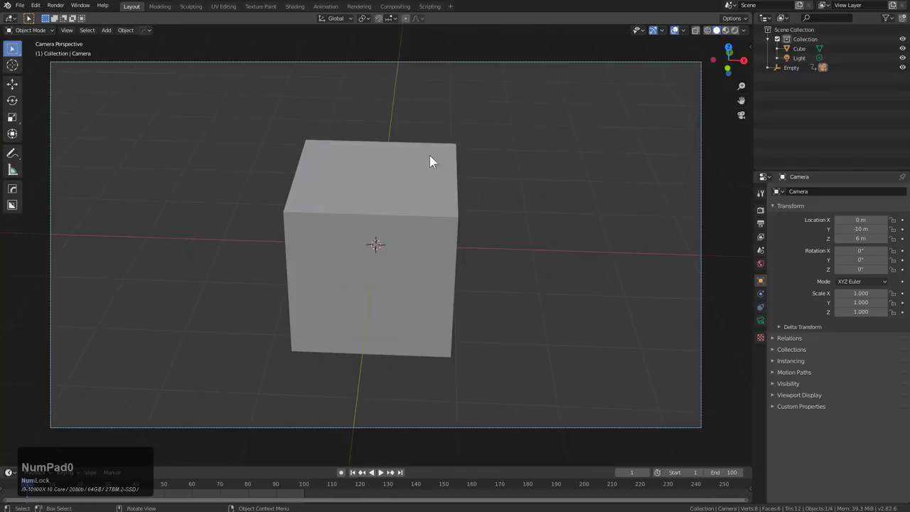
{"action": "key", "text": "space"}
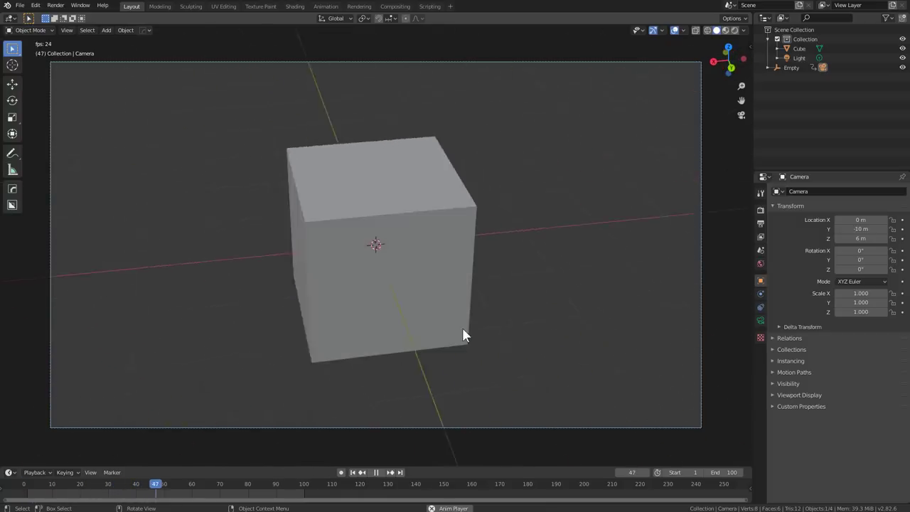
Review the Hard Ops Add Camera operation with the cube selected while the animation plays.
{"action": "left_click", "coordinate": [402, 226]}
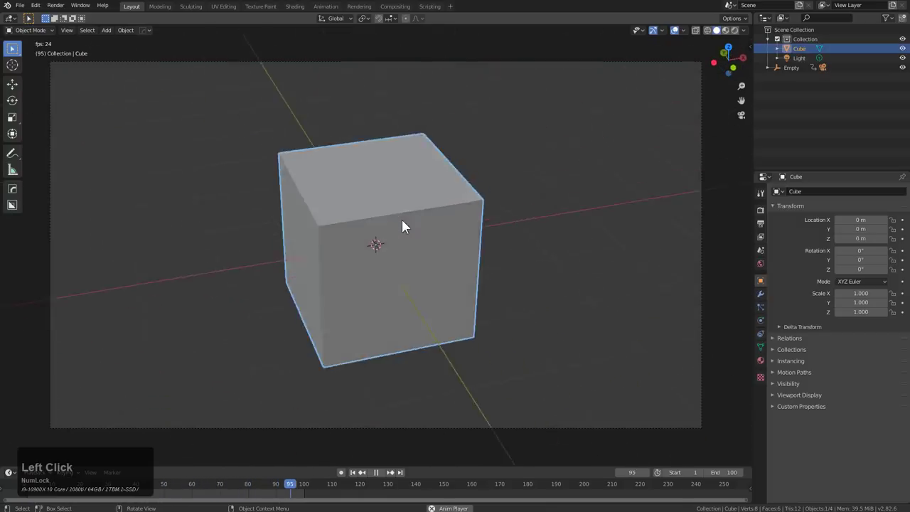
{"action": "key", "text": "q"}
{"action": "mouse_move", "coordinate": [488, 195]}
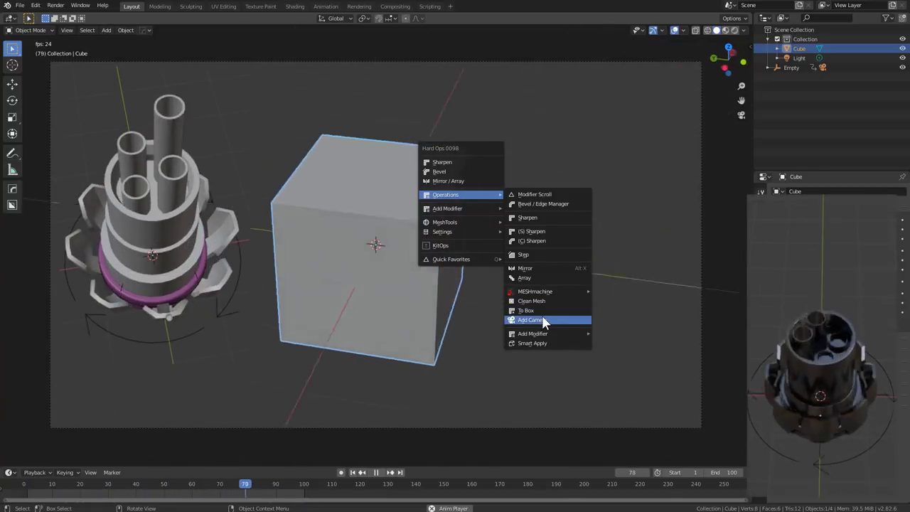
{"action": "key", "text": "Escape"}
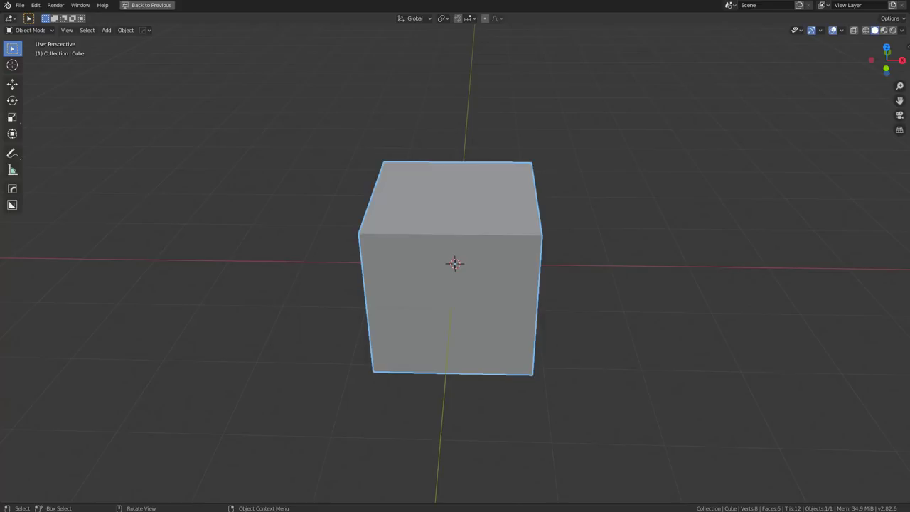
Scale the fresh cube by 2 along X and flatten it along Y into a thin slab.
{"action": "middle_click_drag", "start_coordinate": [490, 193], "coordinate": [522, 227]}
{"action": "middle_click_drag", "start_coordinate": [563, 259], "coordinate": [527, 263]}
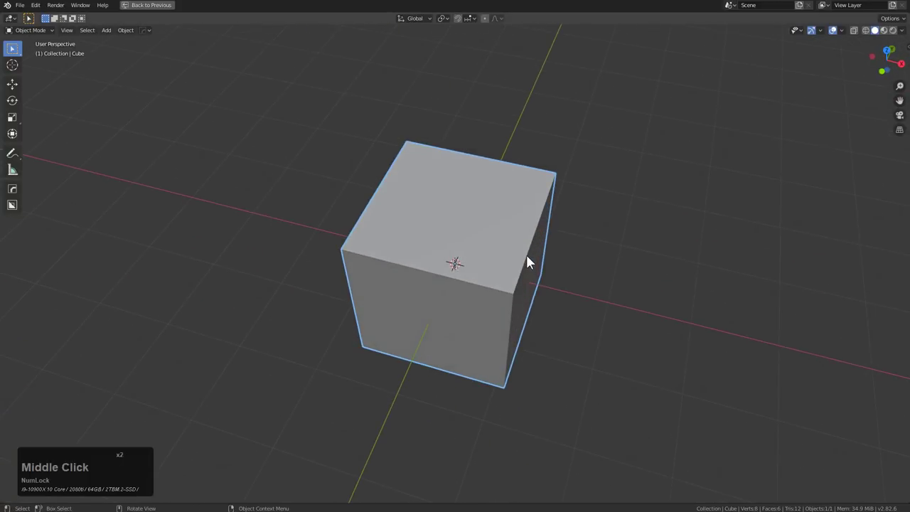
{"action": "key", "text": "KP_1"}
{"action": "key", "text": "x"}
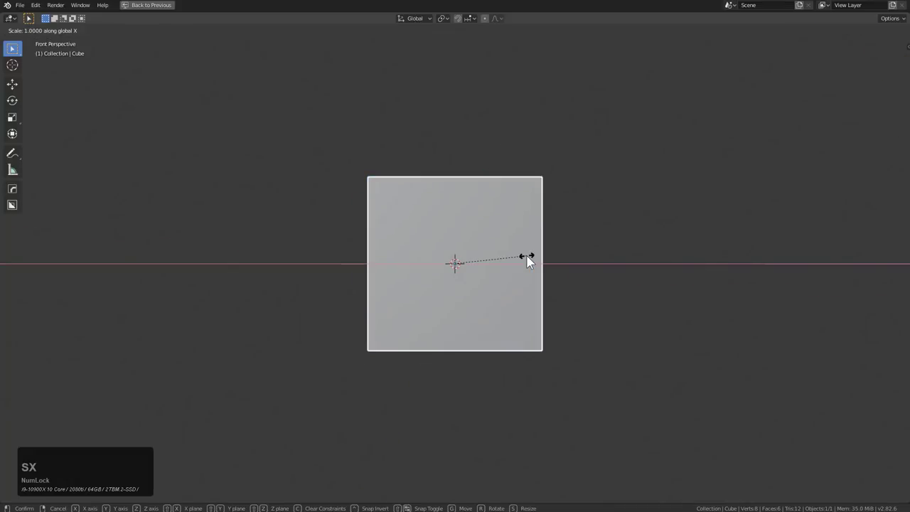
{"action": "key", "text": "KP_2"}
{"action": "key", "text": "KP_Enter"}
{"action": "middle_click_drag", "start_coordinate": [529, 262], "coordinate": [628, 326]}
{"action": "key", "text": "s"}
{"action": "key", "text": "y"}
{"action": "left_click", "coordinate": [495, 269]}
Inset the slab's large front face and extrude it inward about 0.36 m to form a recessed frame.
{"action": "middle_click_drag", "start_coordinate": [494, 269], "coordinate": [484, 251]}
{"action": "scroll", "coordinate": [485, 281], "scroll_direction": "up", "scroll_amount": 3}
{"action": "key", "text": "Tab"}
{"action": "key", "text": "3"}
{"action": "left_click", "coordinate": [575, 262]}
{"action": "key", "text": "i"}
{"action": "left_click", "coordinate": [545, 250]}
{"action": "key", "text": "e"}
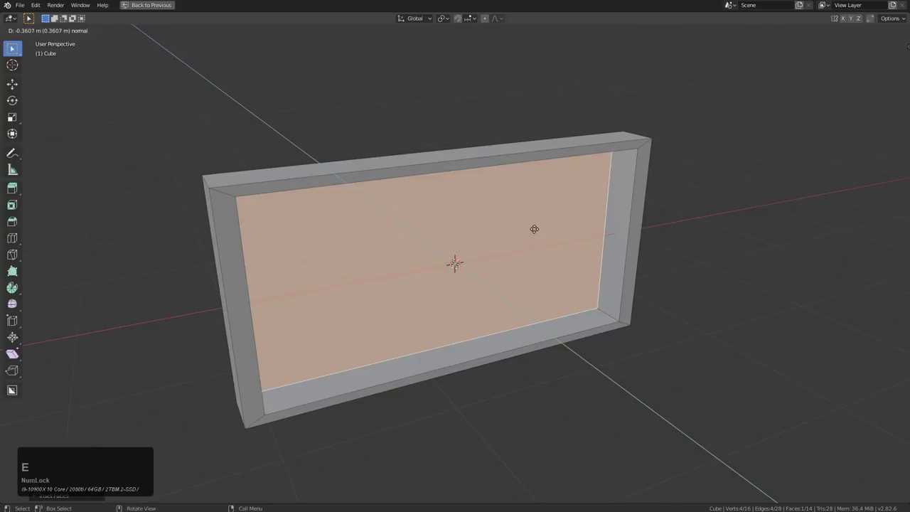
{"action": "middle_click", "coordinate": [588, 240]}
{"action": "key", "text": "Tab"}
Symmetrize the frame's mesh across the X axis with Hard Ops Mirror.
{"action": "middle_click_drag", "start_coordinate": [587, 240], "coordinate": [475, 244]}
{"action": "scroll", "coordinate": [529, 270], "scroll_direction": "up", "scroll_amount": 2}
{"action": "middle_click_drag", "start_coordinate": [529, 270], "coordinate": [518, 242]}
{"action": "scroll", "coordinate": [482, 257], "scroll_direction": "down", "scroll_amount": 1}
{"action": "key", "text": "Tab"}
{"action": "key", "text": "alt+x"}
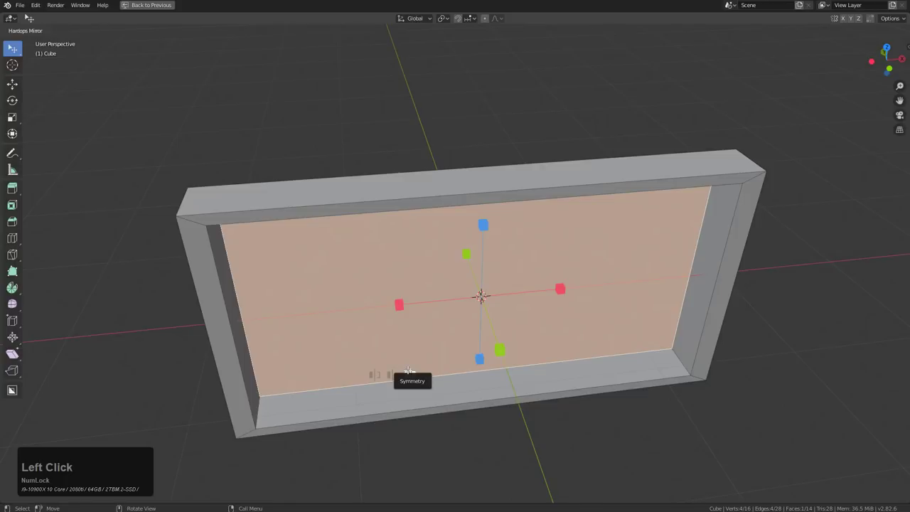
{"action": "left_click", "coordinate": [404, 315]}
{"action": "scroll", "coordinate": [444, 256], "scroll_direction": "up", "scroll_amount": 1}
{"action": "scroll", "coordinate": [401, 268], "scroll_direction": "down", "scroll_amount": 1}
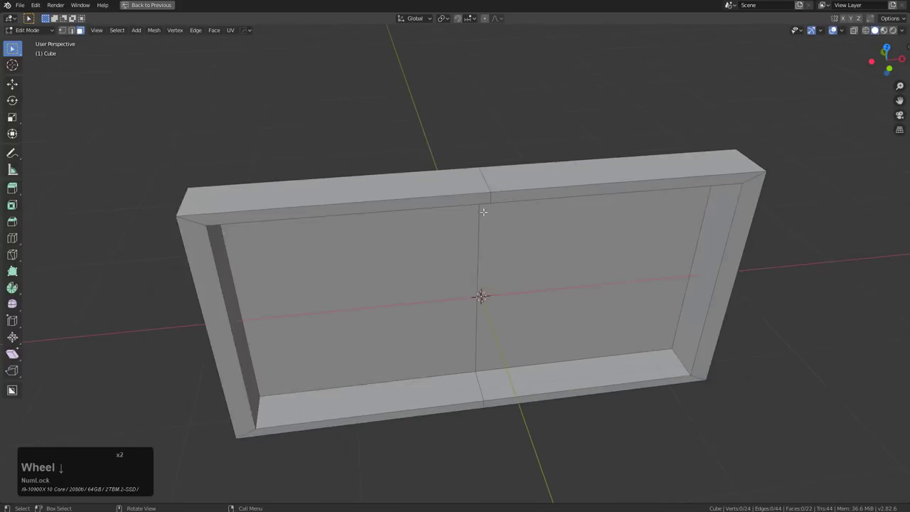
Select the frame's central edge loop and bevel it about 0.56 m wide with one segment.
{"action": "middle_click_drag", "start_coordinate": [491, 197], "coordinate": [481, 244]}
{"action": "key", "text": "2"}
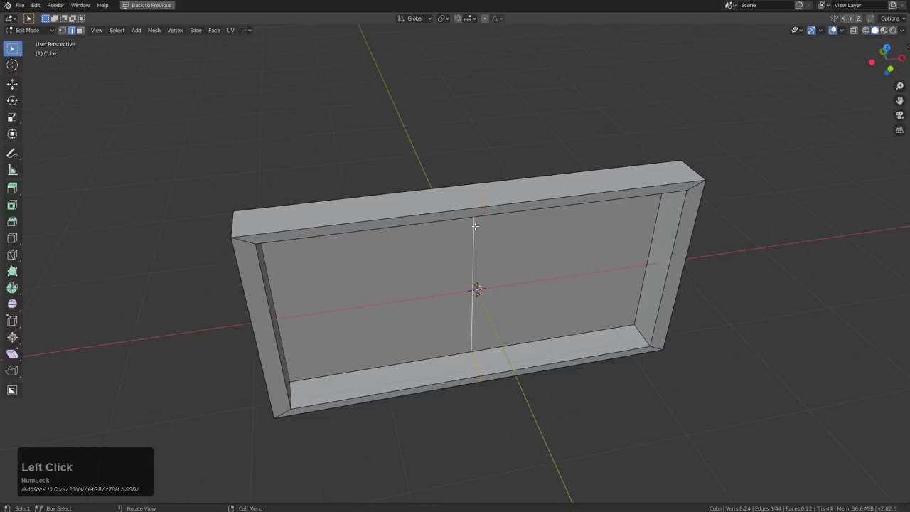
{"action": "key", "text": "ctrl+b"}
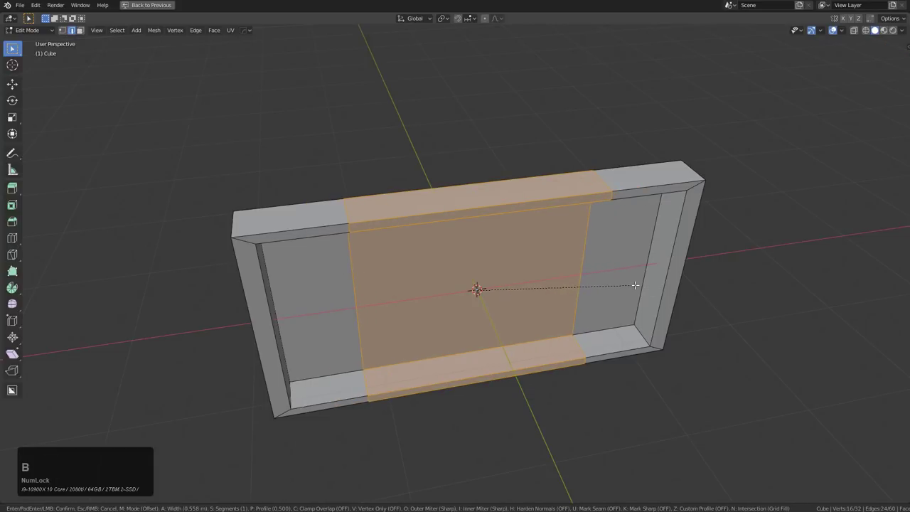
{"action": "left_click", "coordinate": [416, 147]}
Assign the Shift+~ shortcut to Select Boundary Loop and use it on the bevelled faces.
{"action": "left_click", "coordinate": [120, 30]}
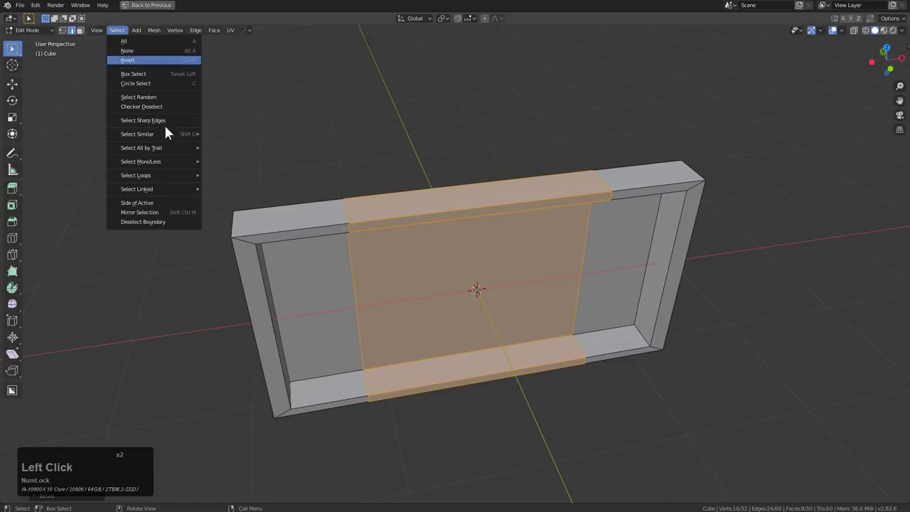
{"action": "mouse_move", "coordinate": [176, 176]}
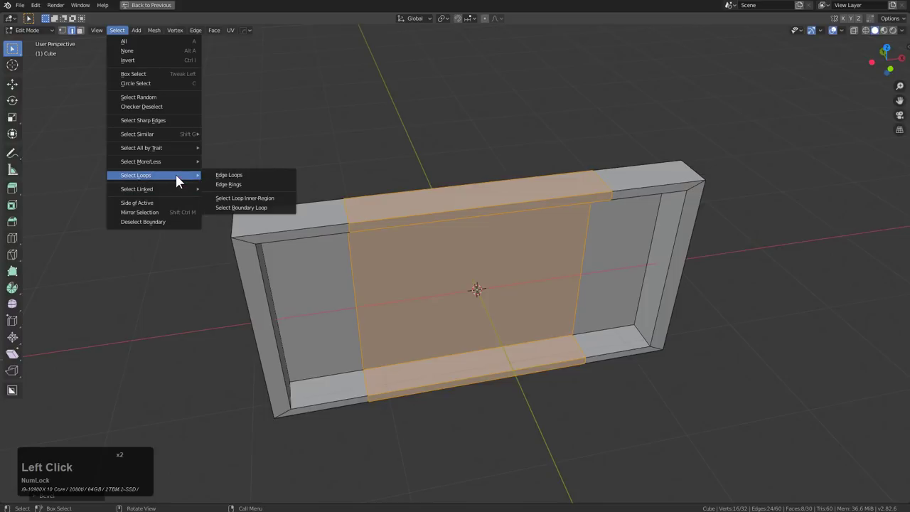
{"action": "right_click", "coordinate": [251, 211]}
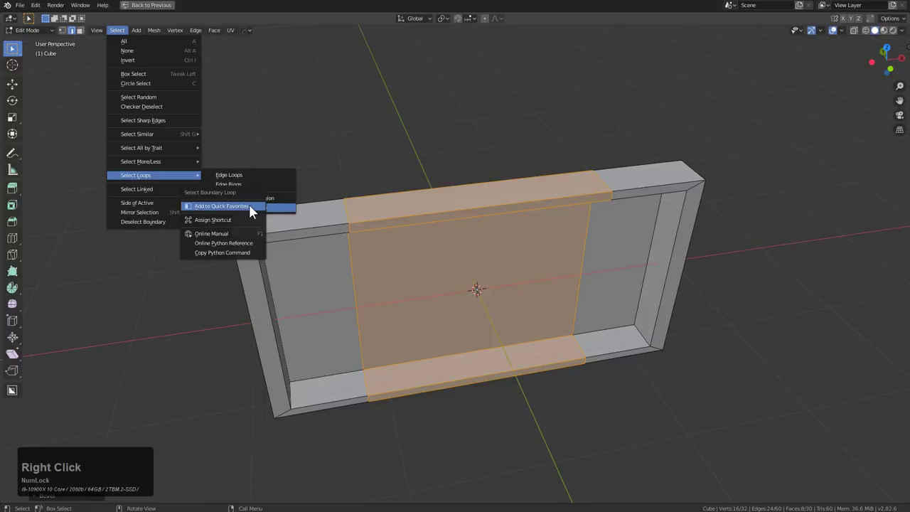
{"action": "left_click", "coordinate": [246, 219]}
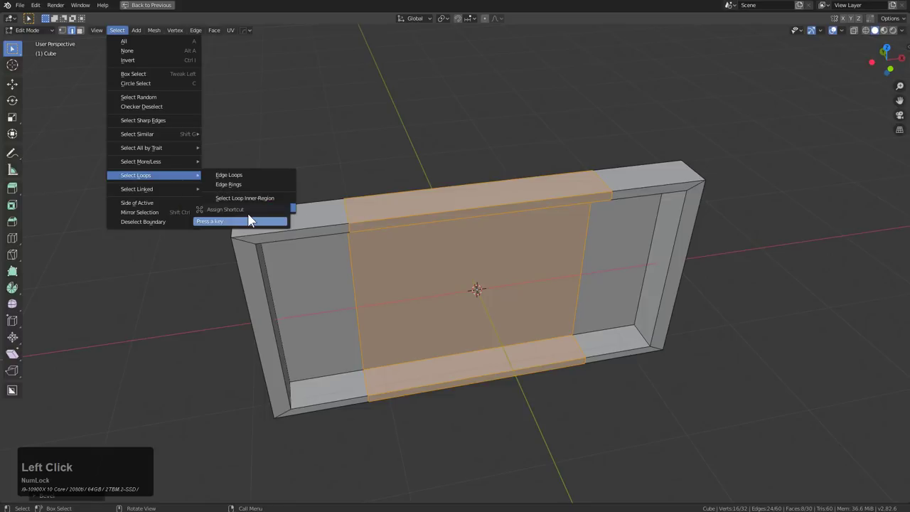
{"action": "key", "text": "shift+grave"}
{"action": "key", "text": "shift+grave"}
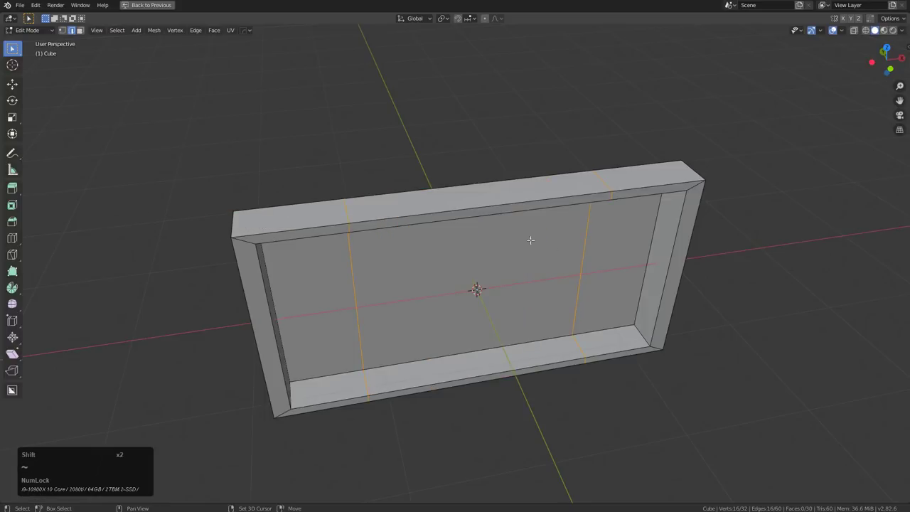
Bevel the selected boundary loop edges and pull the central front faces of the frame's upper and lower walls outward along Y.
{"action": "key", "text": "ctrl+b"}
{"action": "left_click", "coordinate": [663, 270]}
{"action": "middle_click_drag", "start_coordinate": [526, 253], "coordinate": [587, 103]}
{"action": "scroll", "coordinate": [586, 103], "scroll_direction": "up", "scroll_amount": 2}
{"action": "key", "text": "3"}
{"action": "left_click", "coordinate": [526, 194]}
{"action": "left_click", "coordinate": [518, 370], "text": "shift"}
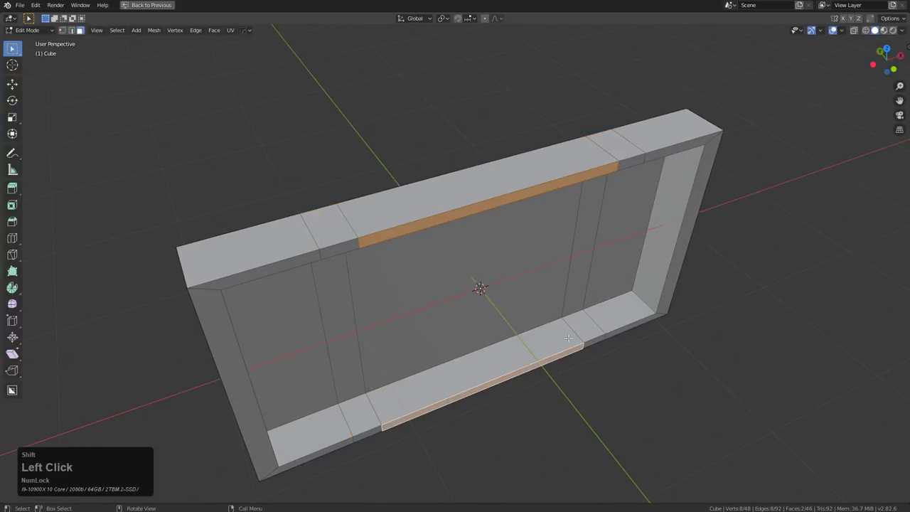
{"action": "key", "text": "g"}
{"action": "key", "text": "y"}
{"action": "left_click", "coordinate": [588, 358]}
{"action": "key", "text": "Tab"}
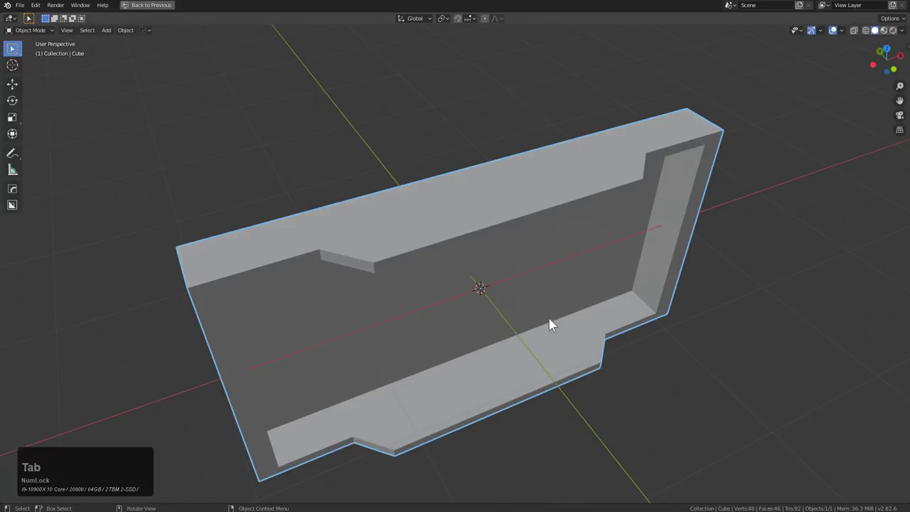
Apply the Eevee HQ setting to the viewport display.
{"action": "scroll", "coordinate": [475, 290], "scroll_direction": "down", "scroll_amount": 1}
{"action": "mouse_move", "coordinate": [475, 290]}
{"action": "middle_mouse_down"}
{"action": "mouse_move", "coordinate": [413, 248]}
{"action": "mouse_move", "coordinate": [466, 247]}
{"action": "mouse_move", "coordinate": [481, 276]}
{"action": "middle_mouse_up"}
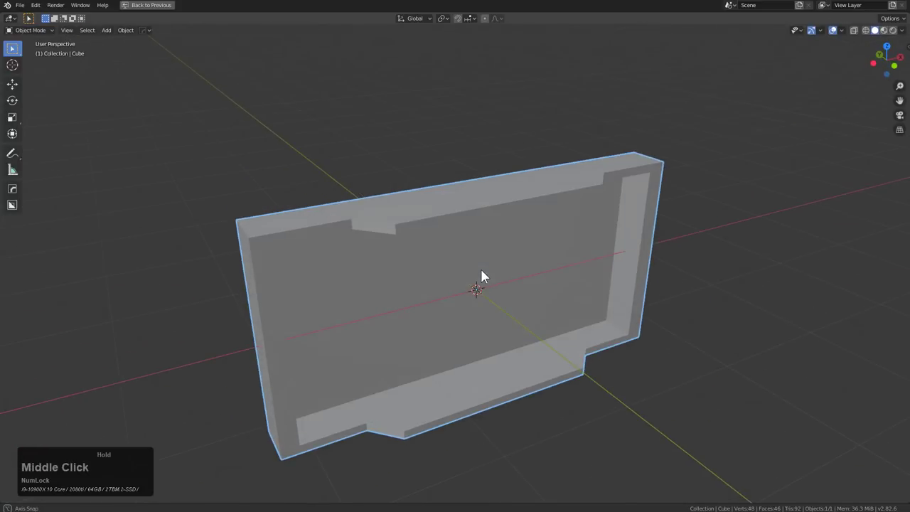
{"action": "key", "text": "v"}
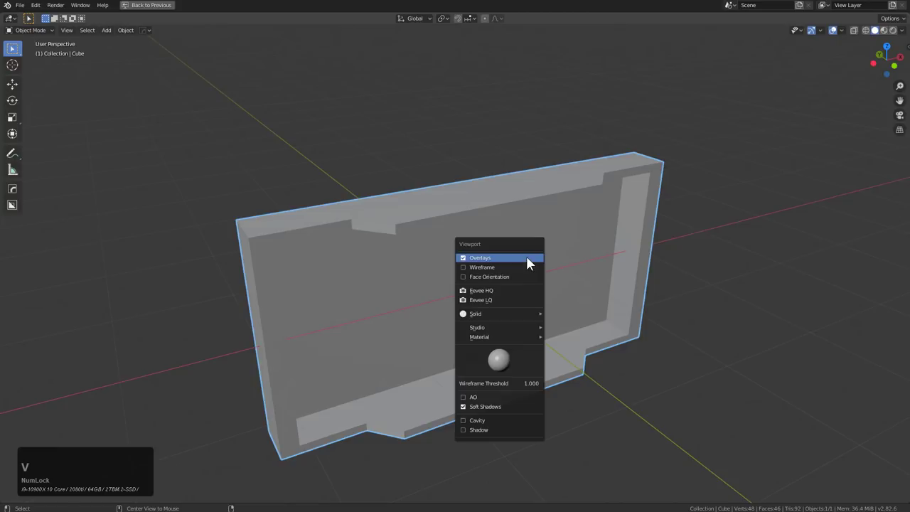
{"action": "left_click", "coordinate": [490, 291]}
{"action": "middle_click_drag", "start_coordinate": [432, 264], "coordinate": [394, 234]}
Knife a vertical cut through the frame near its -X end in front orthographic view, with cut through enabled.
{"action": "key", "text": "Tab"}
{"action": "key", "text": "KP_1"}
{"action": "key", "text": "KP_5"}
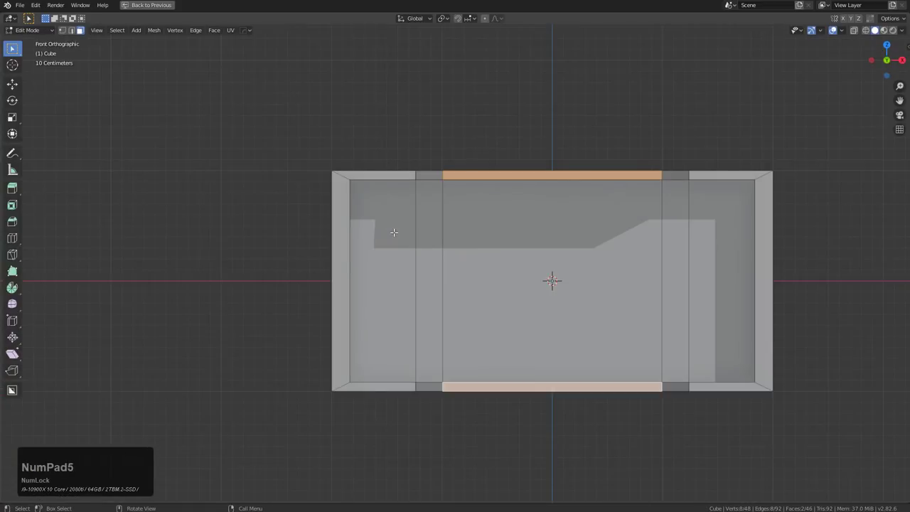
{"action": "key", "text": "k"}
{"action": "key", "text": "c"}
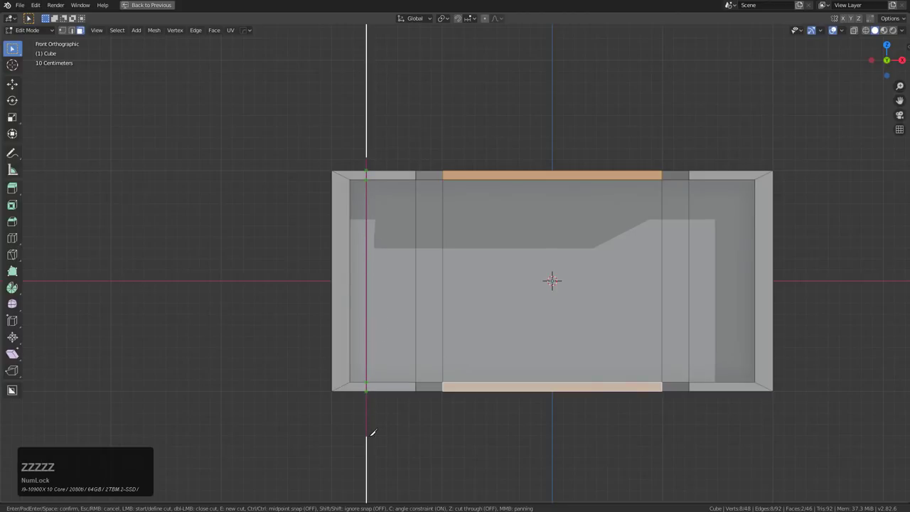
{"action": "left_click", "coordinate": [371, 431]}
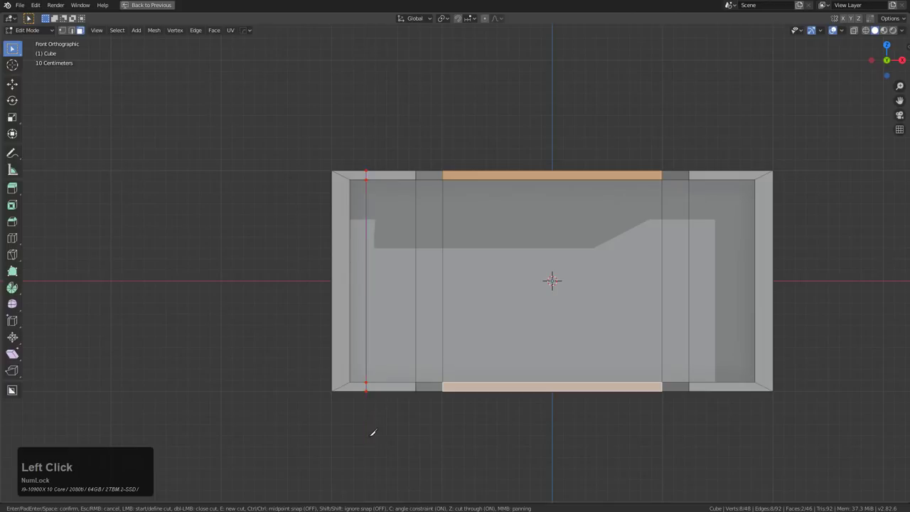
{"action": "key", "text": "KP_Enter"}
Select the three front rim faces at the frame's -X end and move them outward along Y.
{"action": "scroll", "coordinate": [364, 272], "scroll_direction": "up", "scroll_amount": 2}
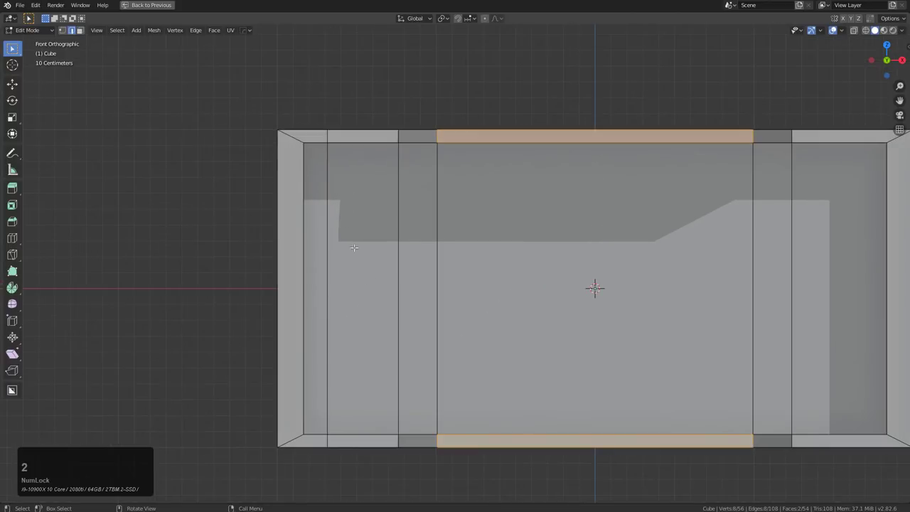
{"action": "middle_click_drag", "start_coordinate": [334, 205], "coordinate": [399, 301]}
{"action": "left_click", "coordinate": [448, 278], "text": "alt"}
{"action": "key", "text": "3"}
{"action": "left_click", "coordinate": [332, 258]}
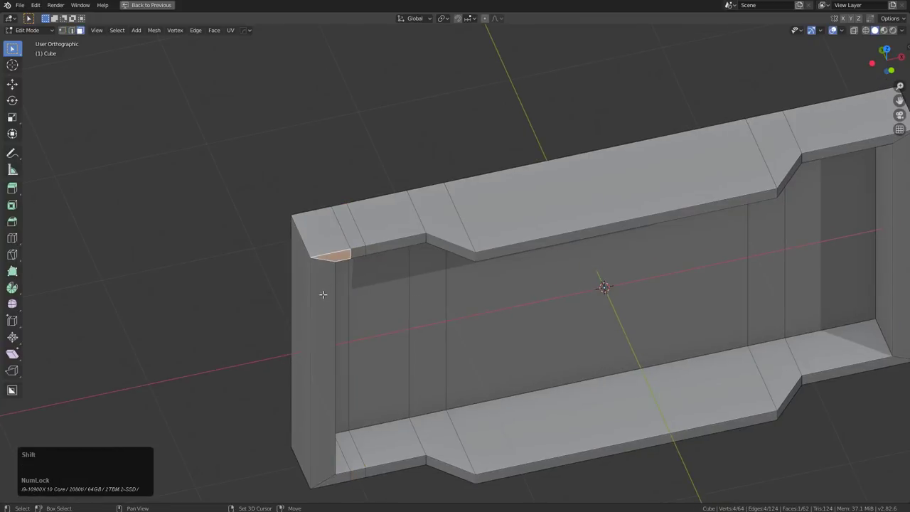
{"action": "left_click", "coordinate": [324, 331], "text": "shift"}
{"action": "left_click", "coordinate": [343, 471], "text": "shift"}
{"action": "middle_click_drag", "start_coordinate": [343, 472], "coordinate": [373, 437], "text": "shift"}
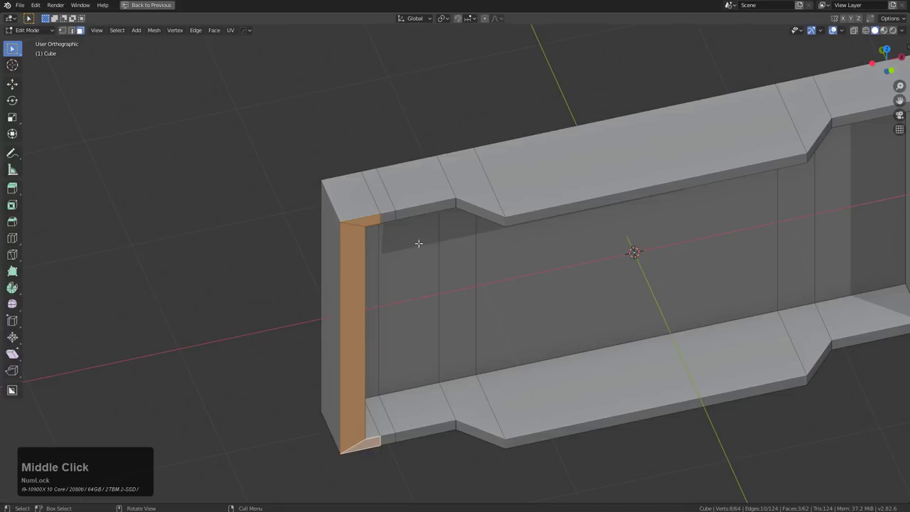
{"action": "key", "text": "g"}
{"action": "key", "text": "y"}
{"action": "left_click", "coordinate": [456, 267]}
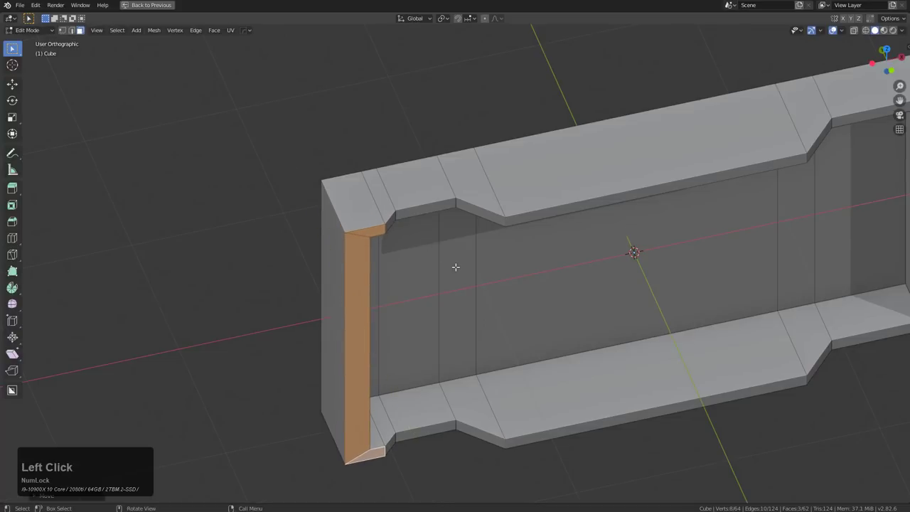
Move the selected end rim faces about 0.09 m further outward along Y.
{"action": "scroll", "coordinate": [456, 267], "scroll_direction": "down", "scroll_amount": 3}
{"action": "scroll", "coordinate": [455, 270], "scroll_direction": "up", "scroll_amount": 5}
{"action": "key", "text": "g"}
{"action": "key", "text": "x"}
{"action": "key", "text": "y"}
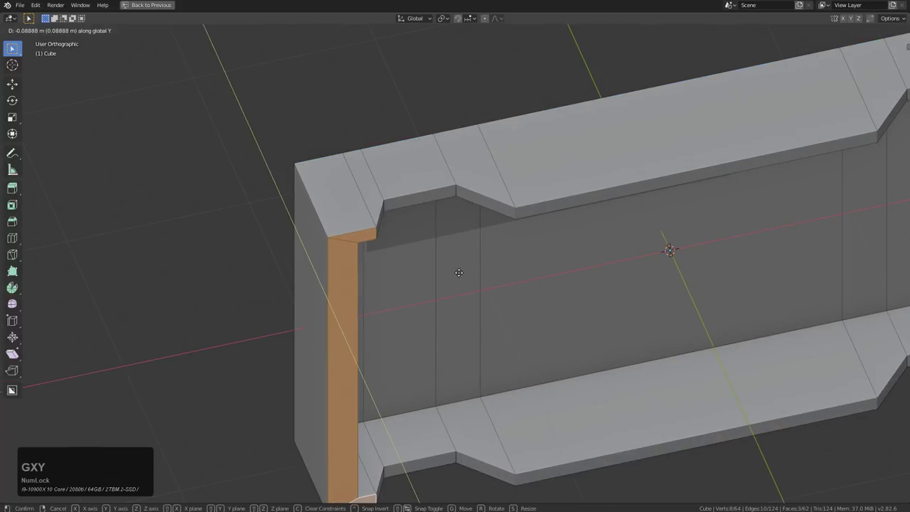
{"action": "left_click", "coordinate": [458, 271]}
Mirror the frame's new end detail across X with Hard Ops Mirror.
{"action": "key", "text": "Tab"}
{"action": "middle_click_drag", "start_coordinate": [457, 271], "coordinate": [486, 248]}
{"action": "scroll", "coordinate": [488, 251], "scroll_direction": "down", "scroll_amount": 2}
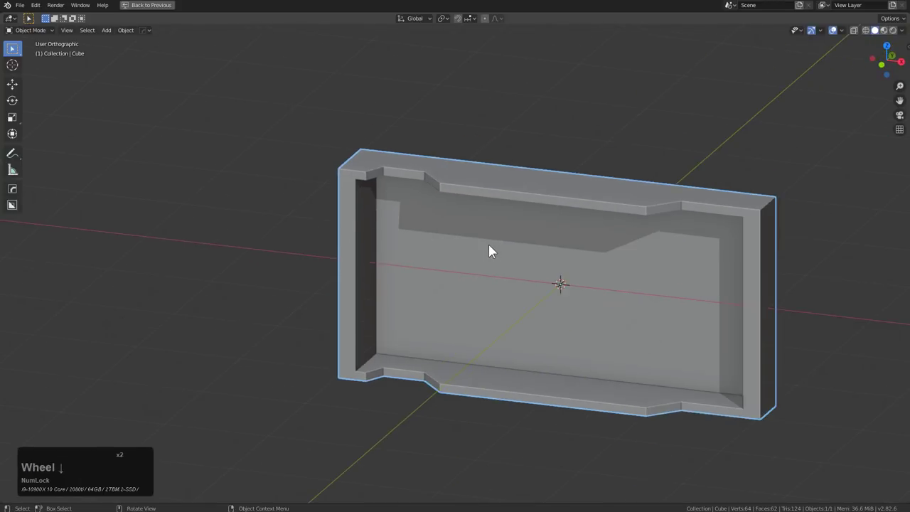
{"action": "key", "text": "alt+x"}
Add a cylinder in front orthographic view and rotate it 90° so it lies along the frame's length.
{"action": "middle_click_drag", "start_coordinate": [485, 280], "coordinate": [473, 258]}
{"action": "key", "text": "shift+KP_1"}
{"action": "key", "text": "shift+a"}
{"action": "mouse_move", "coordinate": [473, 259]}
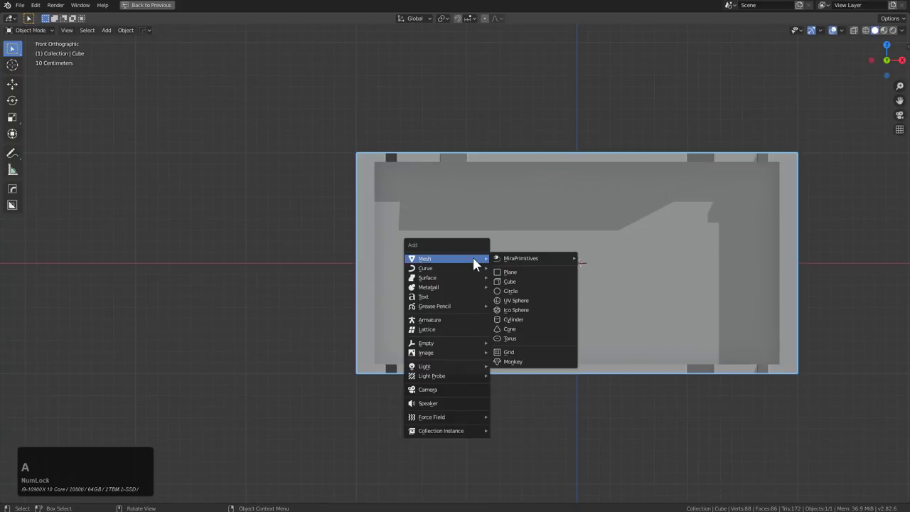
{"action": "left_click", "coordinate": [508, 304]}
{"action": "key", "text": "r"}
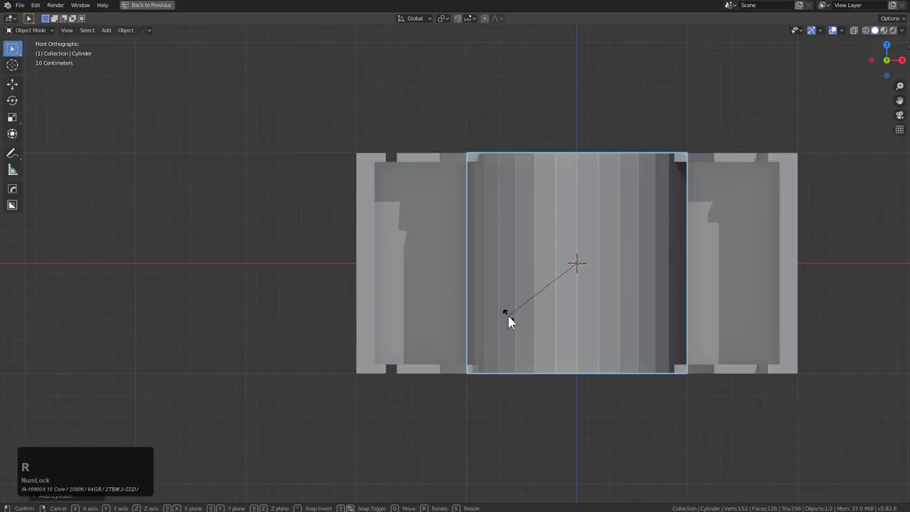
{"action": "key", "text": "Escape"}
{"action": "type", "text": "r90"}
{"action": "key", "text": "KP_Enter"}
Select the +Y half of the cylinder's vertices in right orthographic X-ray view and extrude them along Y.
{"action": "key", "text": "KP_1"}
{"action": "key", "text": "KP_3"}
{"action": "key", "text": "Tab"}
{"action": "key", "text": "alt+z"}
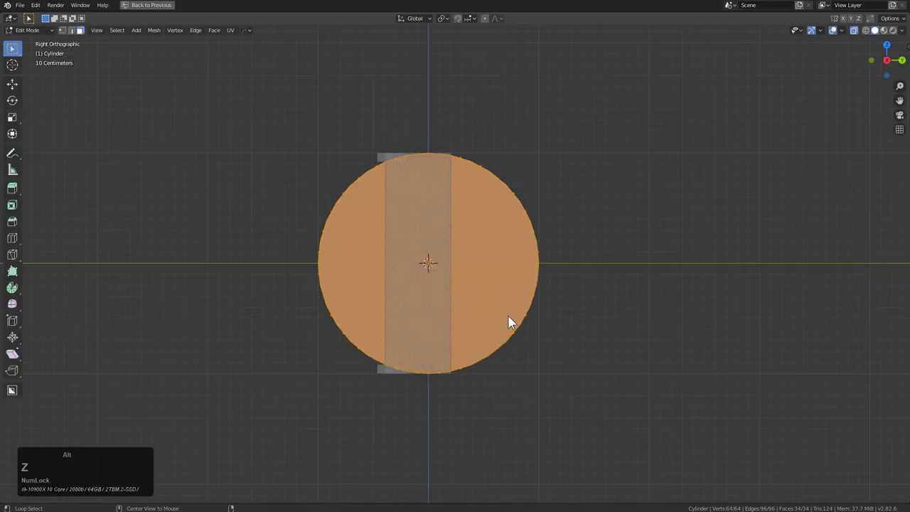
{"action": "key", "text": "1"}
{"action": "key", "text": "alt+a"}
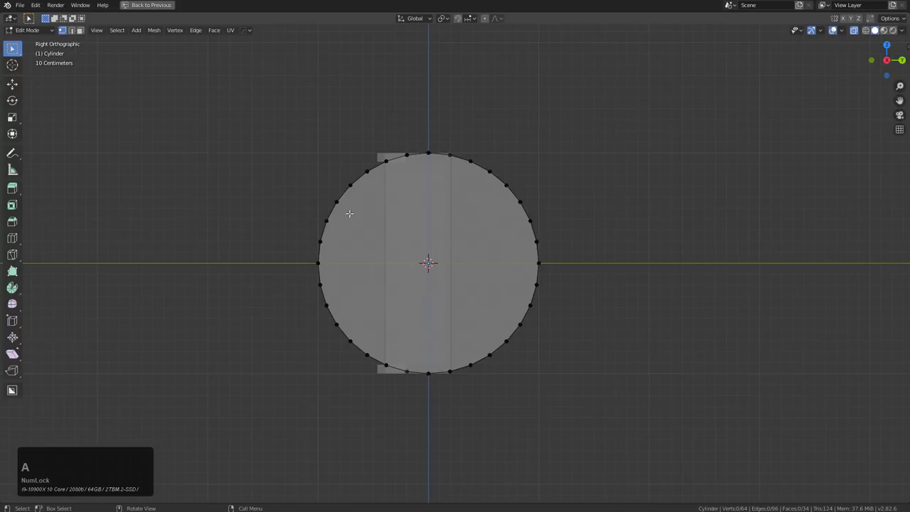
{"action": "key", "text": "alt+z"}
{"action": "key", "text": "alt+z"}
{"action": "left_click_drag", "start_coordinate": [570, 83], "coordinate": [421, 418]}
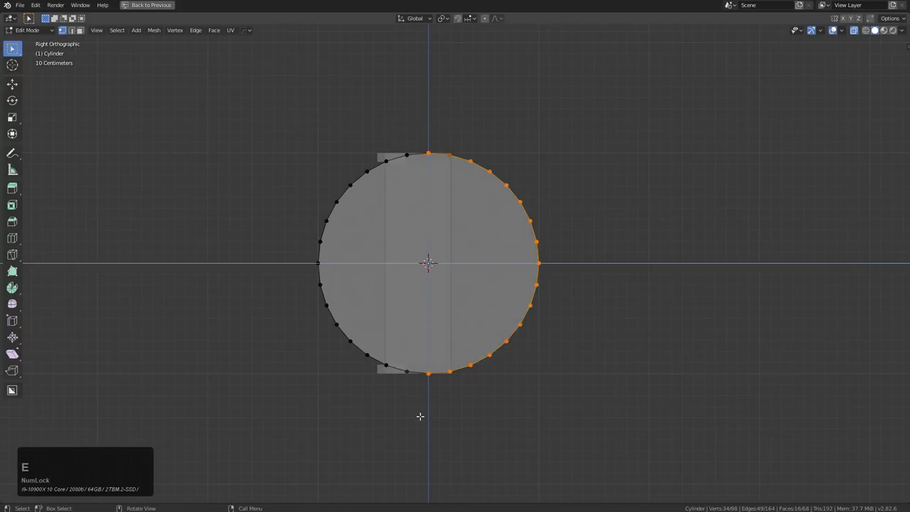
{"action": "key", "text": "e"}
{"action": "key", "text": "x"}
{"action": "key", "text": "y"}
{"action": "left_click", "coordinate": [604, 404]}
Flatten the extruded vertices by scaling them to 0 along Y, and move them back toward the cylinder.
{"action": "key", "text": "s"}
{"action": "key", "text": "y"}
{"action": "key", "text": "0"}
{"action": "key", "text": "KP_Enter"}
{"action": "key", "text": "g"}
{"action": "key", "text": "y"}
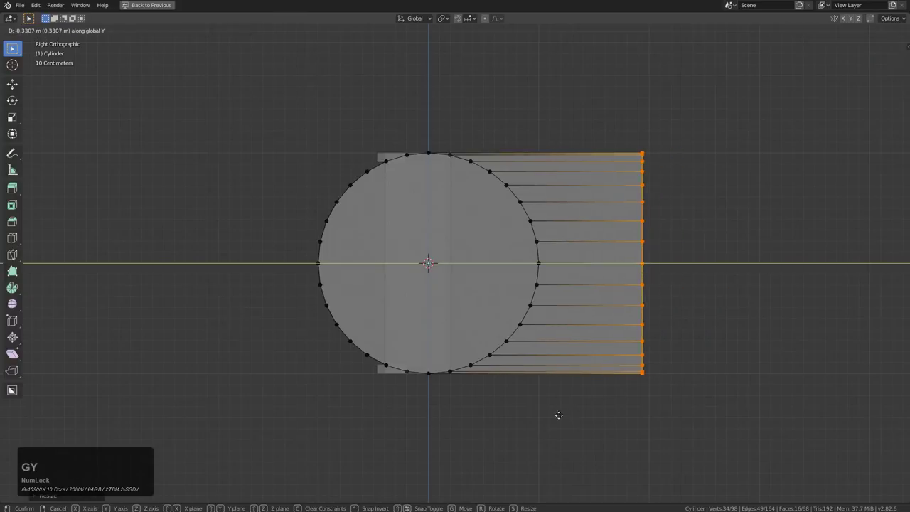
{"action": "left_click", "coordinate": [461, 351]}
{"action": "key", "text": "Tab"}
{"action": "middle_click_drag", "start_coordinate": [461, 351], "coordinate": [559, 331]}
{"action": "key", "text": "Tab"}
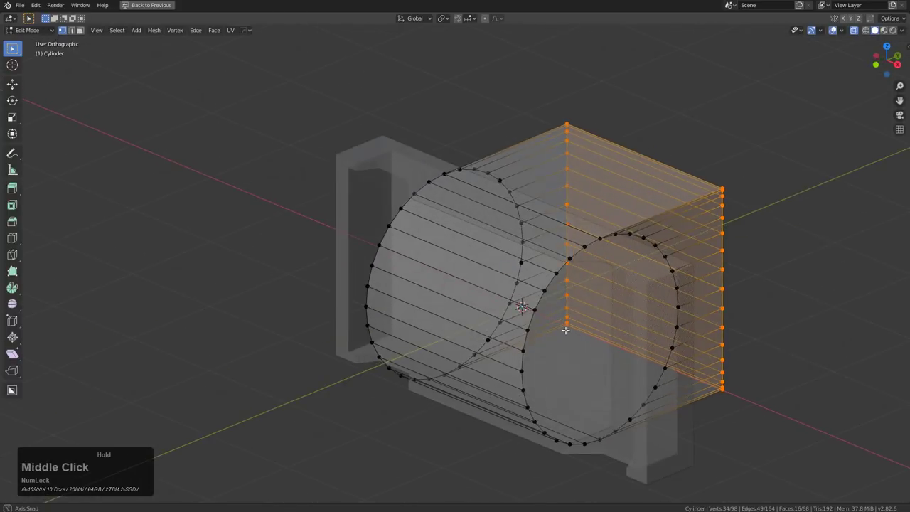
{"action": "key", "text": "Tab"}
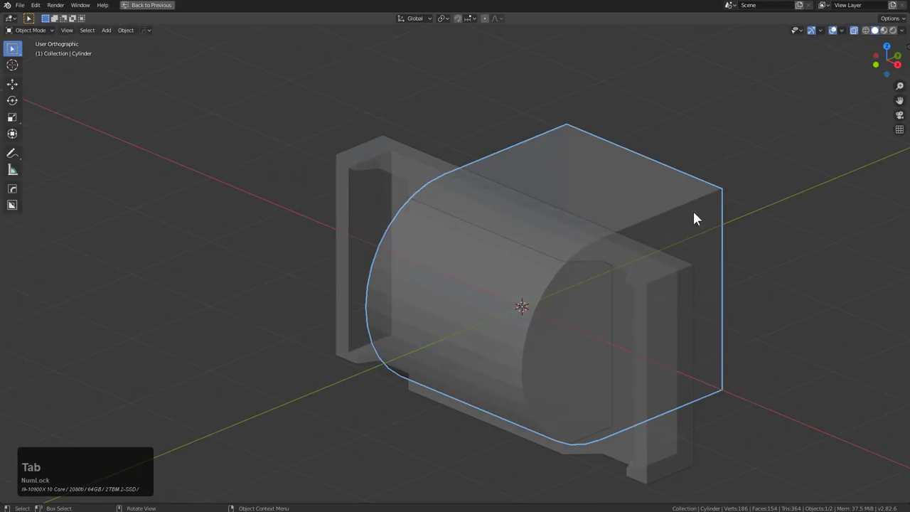
Inspect the Mesh Clean Options in HOps Helper and run Clean Mesh on the extended cylinder.
{"action": "key", "text": "ctrl+grave"}
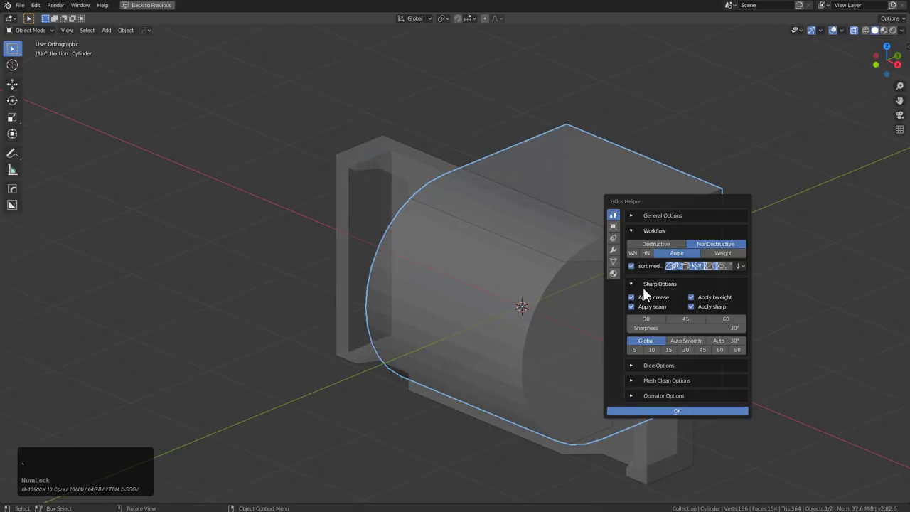
{"action": "left_click", "coordinate": [640, 382]}
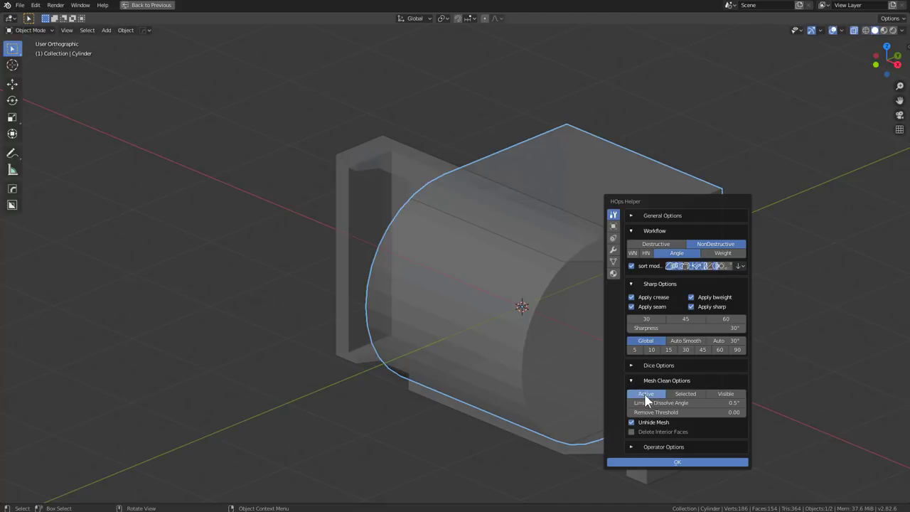
{"action": "key", "text": "Escape"}
{"action": "middle_click_drag", "start_coordinate": [518, 341], "coordinate": [589, 318]}
{"action": "key", "text": "q"}
{"action": "mouse_move", "coordinate": [595, 346]}
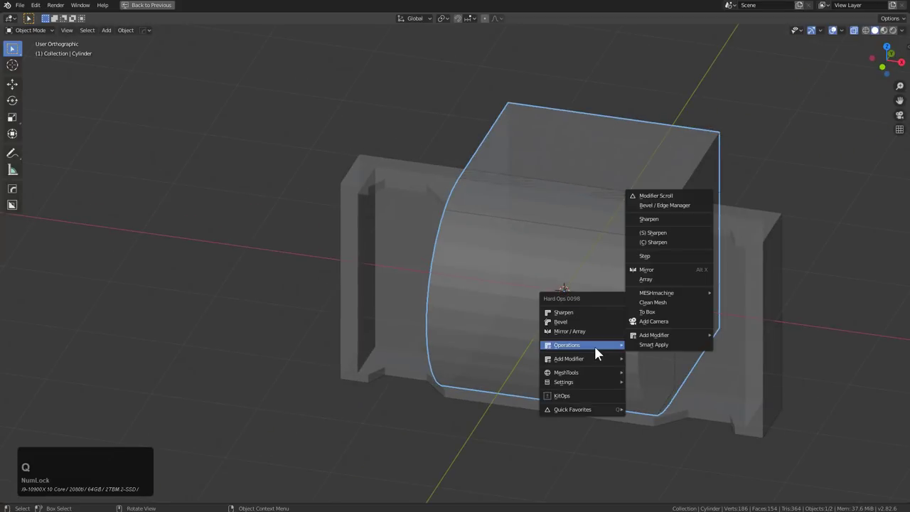
{"action": "left_click", "coordinate": [669, 302]}
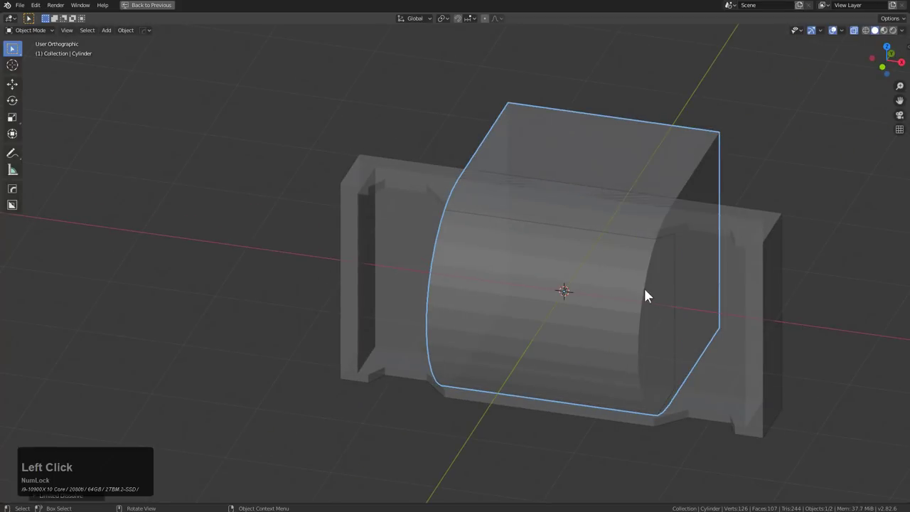
Turn off X-ray and smooth the cylinder's shading with Hard Ops Sharpen.
{"action": "key", "text": "alt+z"}
{"action": "scroll", "coordinate": [664, 313], "scroll_direction": "up", "scroll_amount": 3}
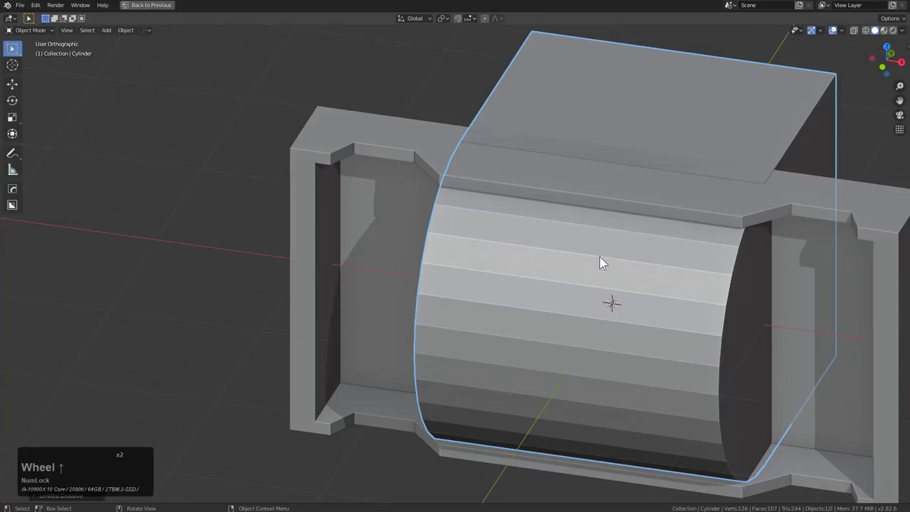
{"action": "key", "text": "q"}
{"action": "left_click", "coordinate": [663, 217]}
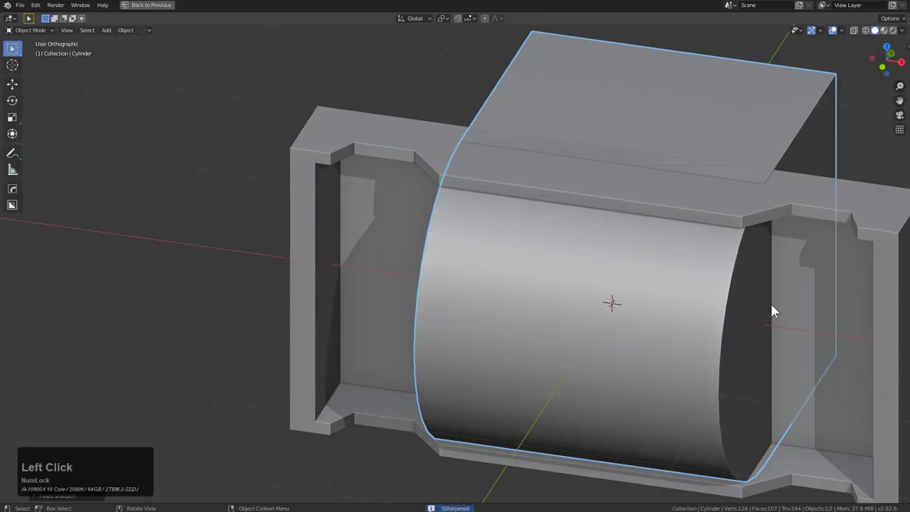
Scale the cylinder down uniformly and stretch it along X to span the frame's interior.
{"action": "key", "text": "s"}
{"action": "left_click", "coordinate": [661, 269]}
{"action": "key", "text": "s"}
{"action": "key", "text": "x"}
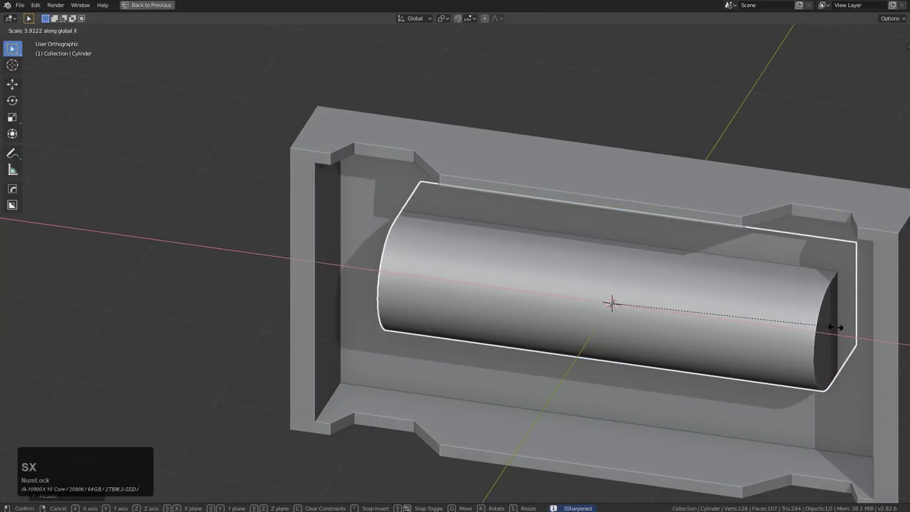
{"action": "left_click", "coordinate": [897, 352]}
{"action": "key", "text": "s"}
{"action": "key", "text": "x"}
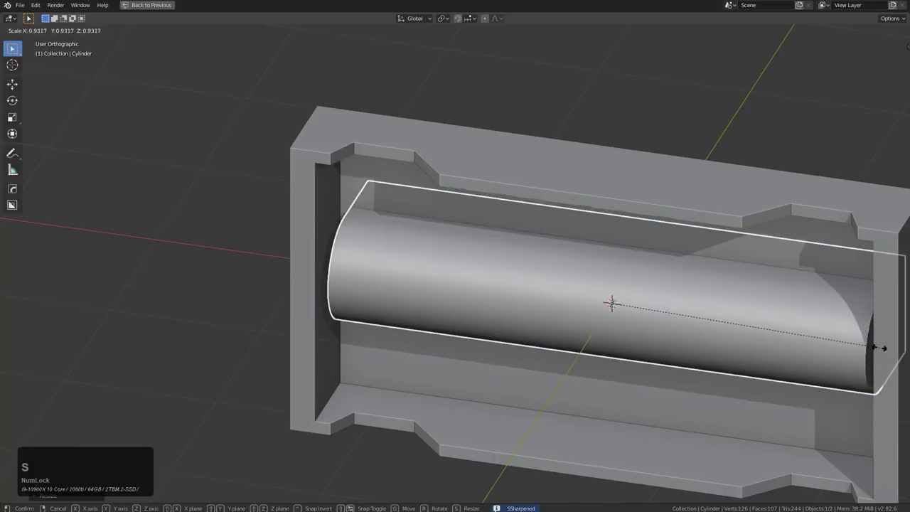
{"action": "left_click", "coordinate": [838, 336]}
{"action": "key", "text": "s"}
{"action": "key", "text": "x"}
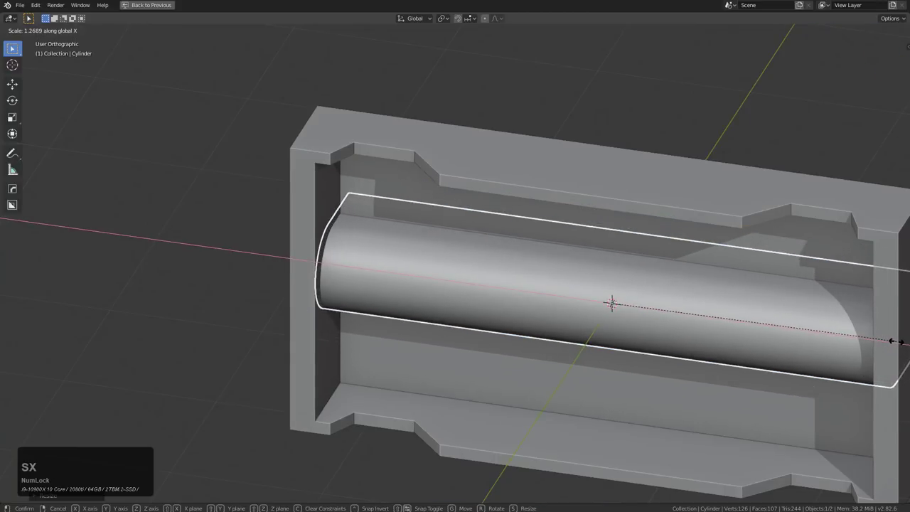
{"action": "left_click", "coordinate": [786, 297]}
Move the cylinder forward along Y and adjust its X scale to reach both end walls of the frame.
{"action": "middle_click_drag", "start_coordinate": [786, 297], "coordinate": [665, 278]}
{"action": "key", "text": "g"}
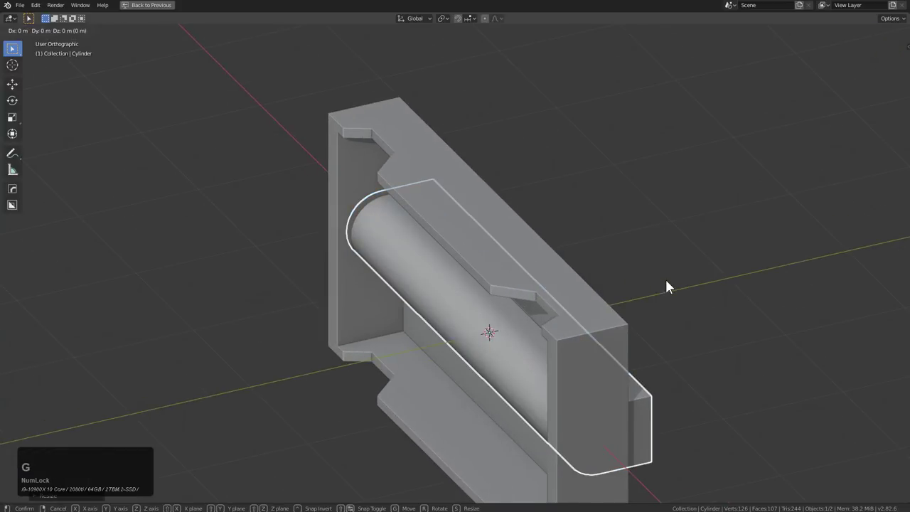
{"action": "key", "text": "y"}
{"action": "left_click", "coordinate": [655, 315]}
{"action": "middle_click_drag", "start_coordinate": [655, 315], "coordinate": [716, 330]}
{"action": "key", "text": "s"}
{"action": "key", "text": "x"}
{"action": "left_click", "coordinate": [743, 343]}
{"action": "key", "text": "s"}
{"action": "key", "text": "x"}
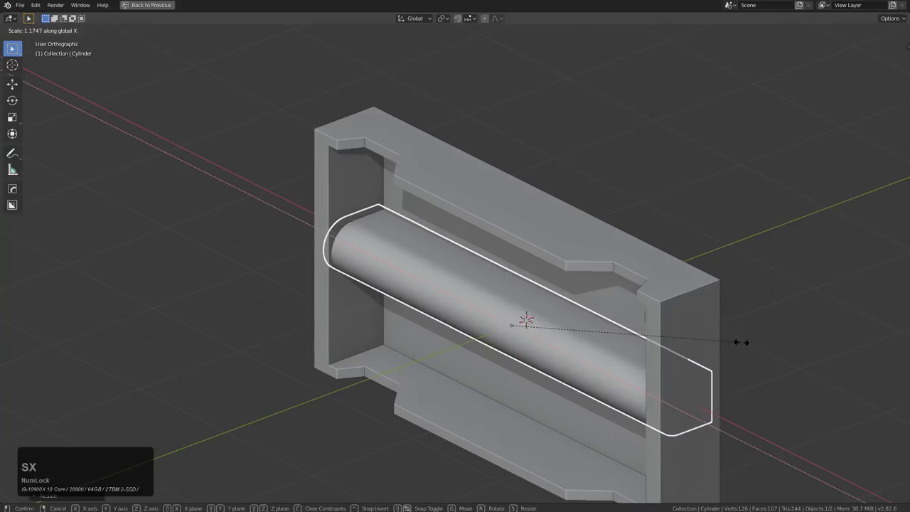
{"action": "left_click", "coordinate": [740, 340]}
Reposition the cylinder along Y and push its flat back face forward so it sits inside the frame's back wall.
{"action": "middle_click_drag", "start_coordinate": [738, 337], "coordinate": [679, 327]}
{"action": "key", "text": "g"}
{"action": "key", "text": "y"}
{"action": "left_click", "coordinate": [723, 336]}
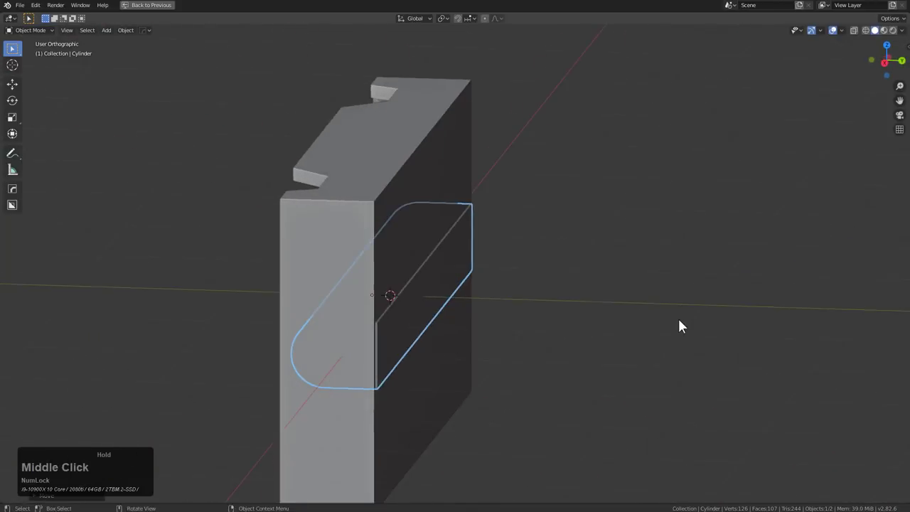
{"action": "key", "text": "Tab"}
{"action": "key", "text": "3"}
{"action": "key", "text": "g"}
{"action": "key", "text": "y"}
{"action": "left_click", "coordinate": [511, 305]}
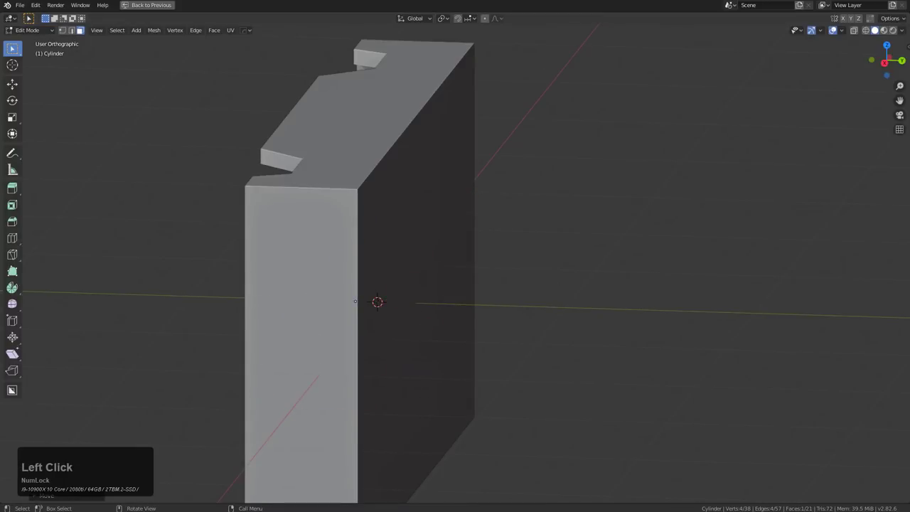
Move the cylinder up along Z to the upper part of the frame's opening.
{"action": "middle_click_drag", "start_coordinate": [540, 116], "coordinate": [529, 242]}
{"action": "key", "text": "alt+z"}
{"action": "key", "text": "alt+z"}
{"action": "key", "text": "Tab"}
{"action": "scroll", "coordinate": [573, 260], "scroll_direction": "down", "scroll_amount": 3}
{"action": "key", "text": "g"}
{"action": "key", "text": "z"}
{"action": "left_click", "coordinate": [567, 193]}
Add the frame to the selection and mirror the cylinder across Z about it with Hard Ops Mirror.
{"action": "left_click", "coordinate": [525, 257], "text": "shift"}
{"action": "key", "text": "alt+x"}
{"action": "left_click", "coordinate": [560, 214]}
Duplicate the mirrored cylinder and move the copy down along Z to fill the middle of the frame.
{"action": "left_click", "coordinate": [511, 242]}
{"action": "middle_click_drag", "start_coordinate": [541, 245], "coordinate": [559, 210]}
{"action": "scroll", "coordinate": [559, 210], "scroll_direction": "up", "scroll_amount": 2}
{"action": "key", "text": "shift+d"}
{"action": "key", "text": "z"}
{"action": "left_click", "coordinate": [669, 264]}
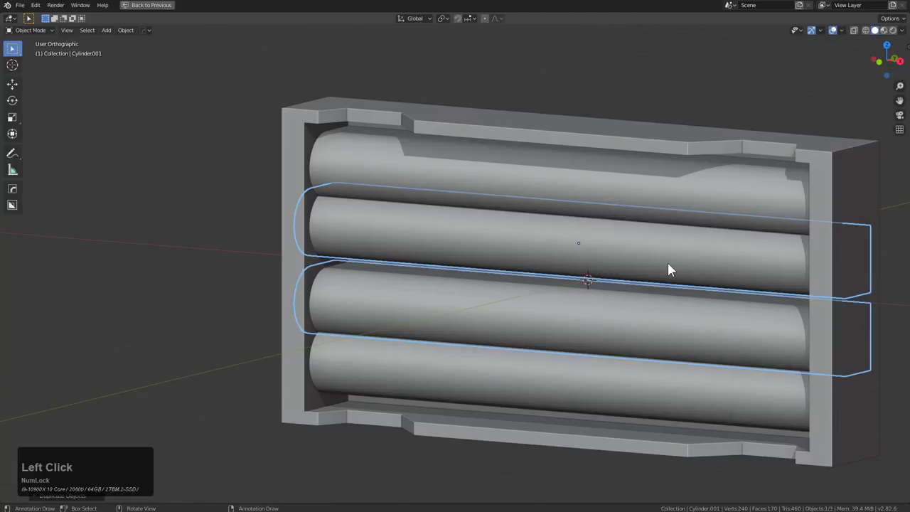
Scale the two middle cylinders to about 0.45 in Y and Z only and push them back along Y inside the frame.
{"action": "key", "text": "s"}
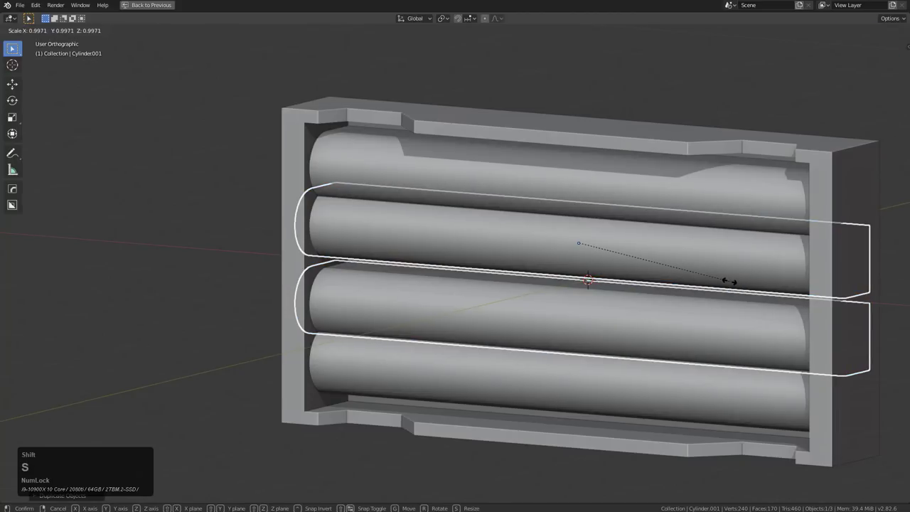
{"action": "key", "text": "shift+x"}
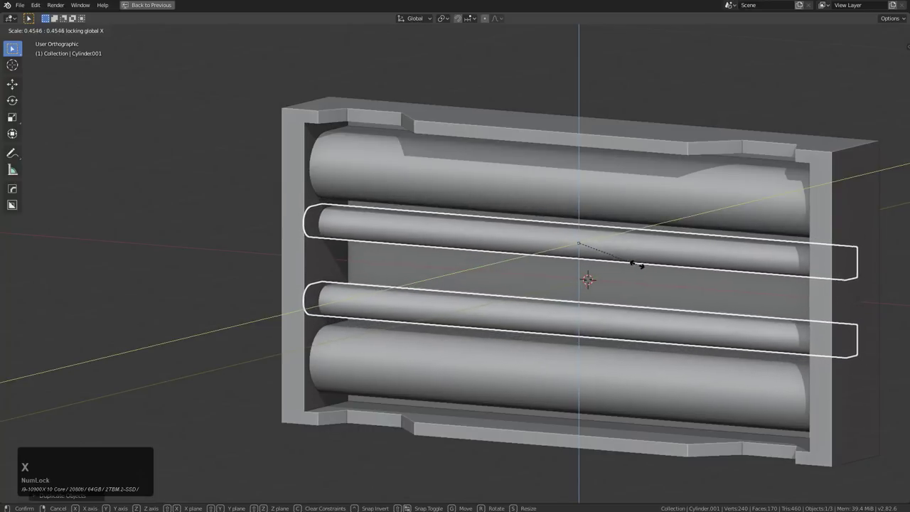
{"action": "left_click", "coordinate": [646, 245]}
{"action": "middle_click_drag", "start_coordinate": [648, 239], "coordinate": [623, 240]}
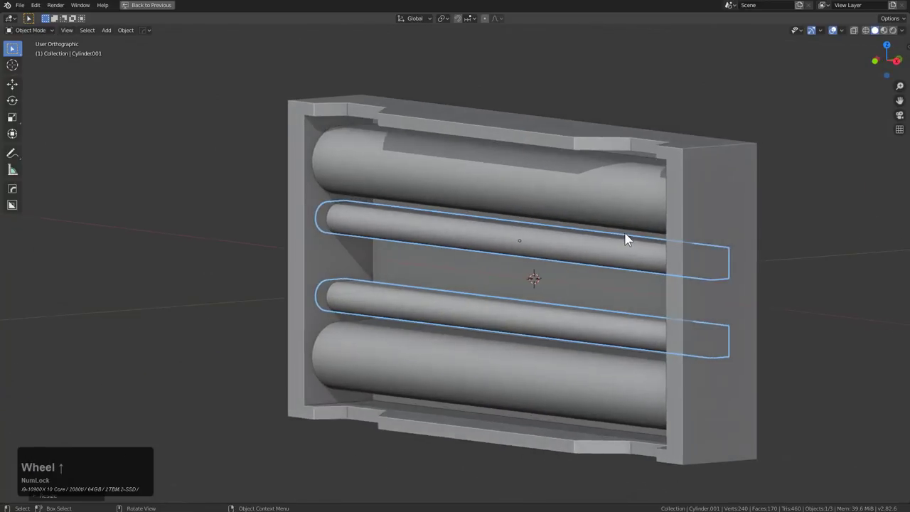
{"action": "scroll", "coordinate": [623, 239], "scroll_direction": "up", "scroll_amount": 2}
{"action": "key", "text": "g"}
{"action": "key", "text": "y"}
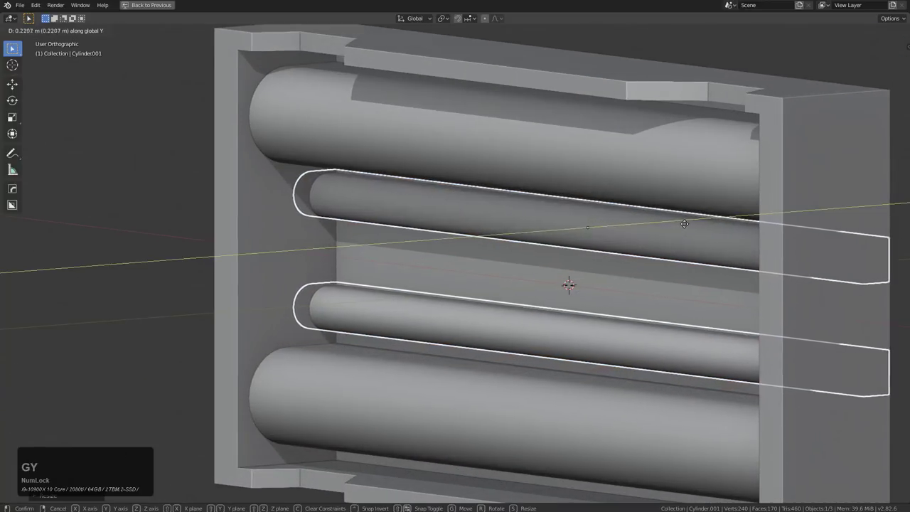
{"action": "left_click", "coordinate": [622, 189]}
Select the two outer cylinders and adjust their depth in the frame along Y.
{"action": "scroll", "coordinate": [593, 187], "scroll_direction": "down", "scroll_amount": 2}
{"action": "left_click", "coordinate": [586, 173]}
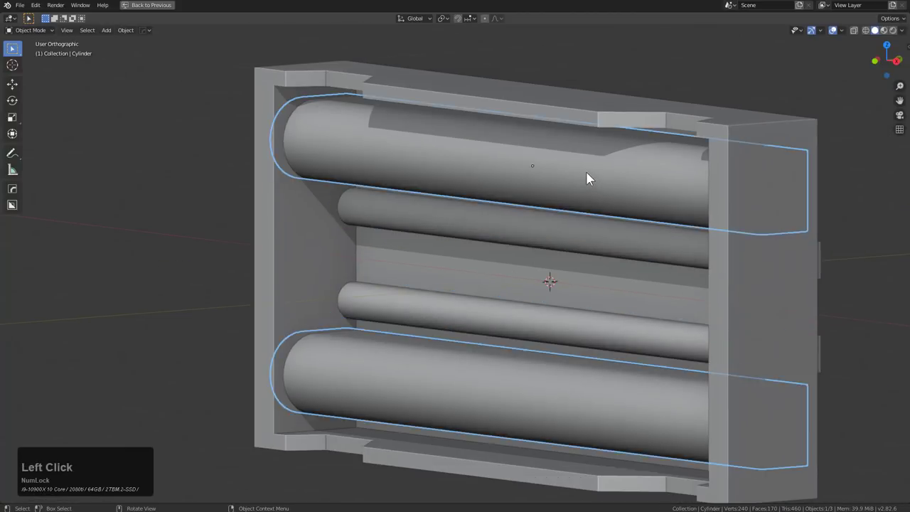
{"action": "middle_click_drag", "start_coordinate": [587, 173], "coordinate": [581, 157]}
{"action": "key", "text": "g"}
{"action": "key", "text": "y"}
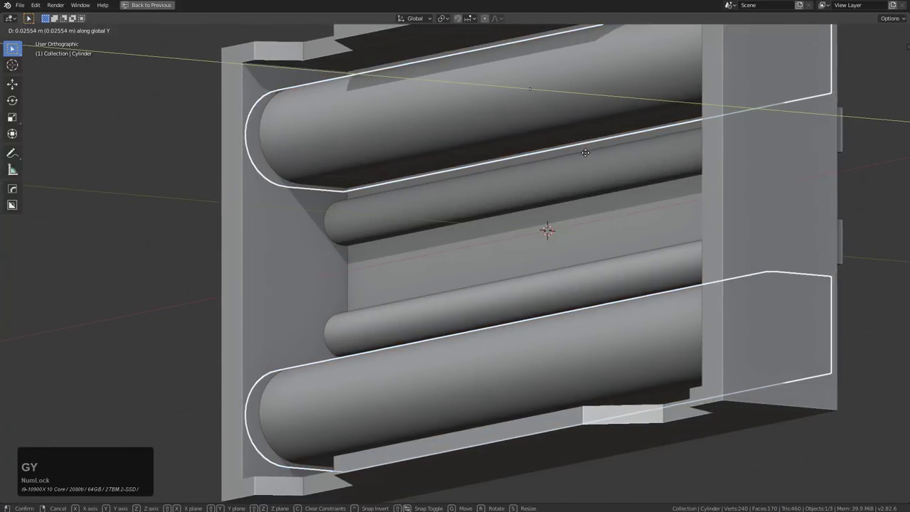
{"action": "left_click", "coordinate": [674, 135]}
Reselect the two thin middle cylinders and reposition them along Y relative to the frame's back wall.
{"action": "left_click", "coordinate": [664, 153]}
{"action": "middle_click_drag", "start_coordinate": [665, 153], "coordinate": [562, 126]}
{"action": "key", "text": "g"}
{"action": "key", "text": "x"}
{"action": "key", "text": "y"}
{"action": "left_click", "coordinate": [618, 152]}
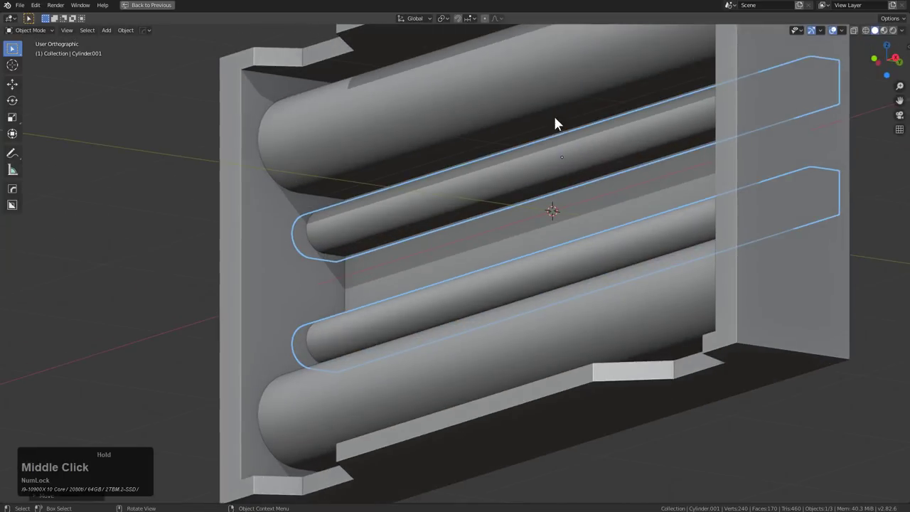
Union the outer and middle cylinders into the frame with a Hard Ops boolean.
{"action": "left_click", "coordinate": [411, 106]}
{"action": "left_click", "coordinate": [375, 214], "text": "shift"}
{"action": "double_click", "coordinate": [271, 235], "text": "shift"}
{"action": "key", "text": "ctrl+KP_Add"}
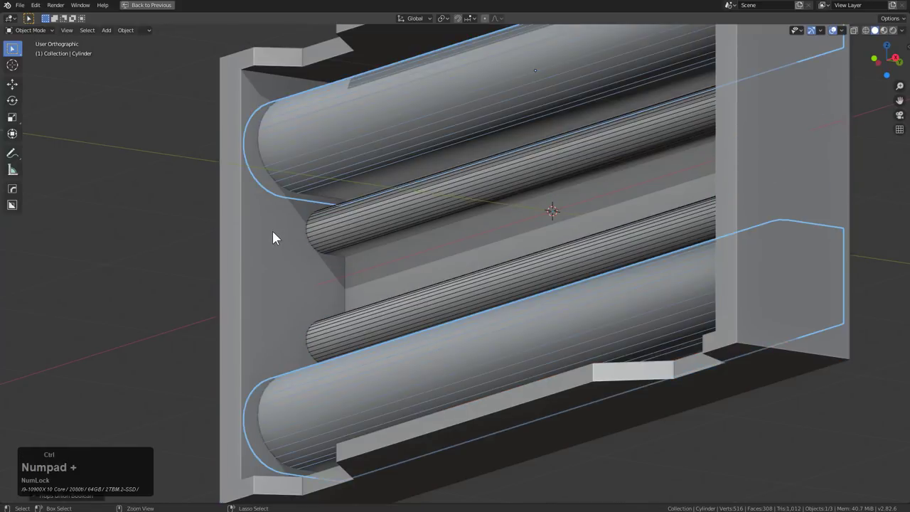
Select the frame and try auto smooth presets of 10, 30 and 45 degrees in the Hard Ops sharp options.
{"action": "middle_click_drag", "start_coordinate": [337, 198], "coordinate": [425, 183]}
{"action": "left_click", "coordinate": [430, 196]}
{"action": "middle_click_drag", "start_coordinate": [443, 224], "coordinate": [569, 216]}
{"action": "key", "text": "ctrl+grave"}
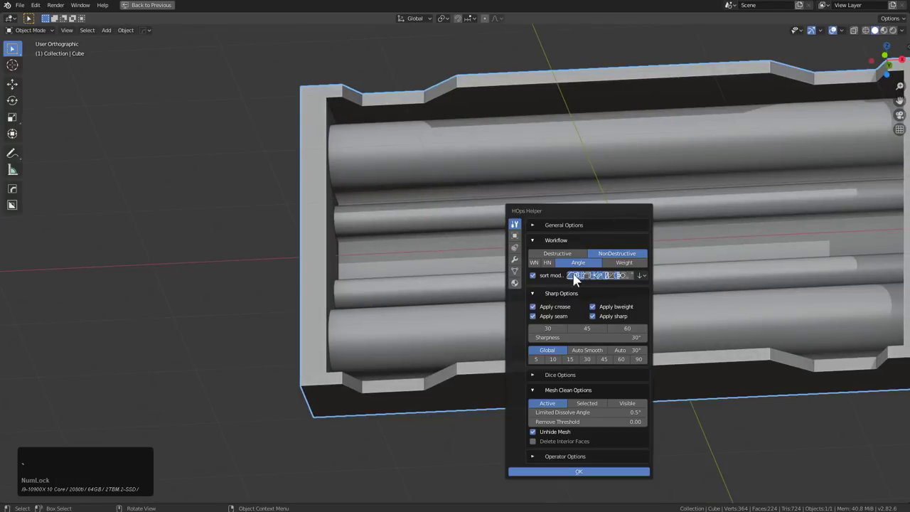
{"action": "left_click", "coordinate": [537, 389]}
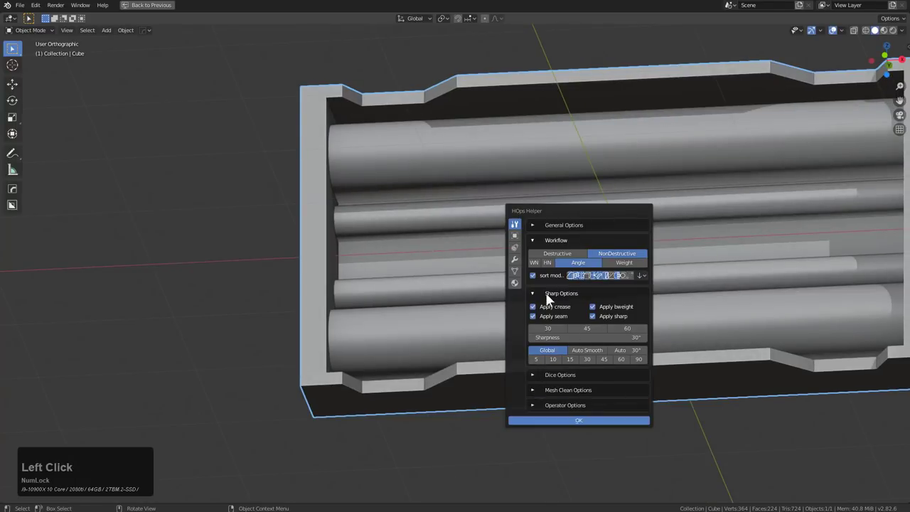
{"action": "left_click", "coordinate": [554, 359]}
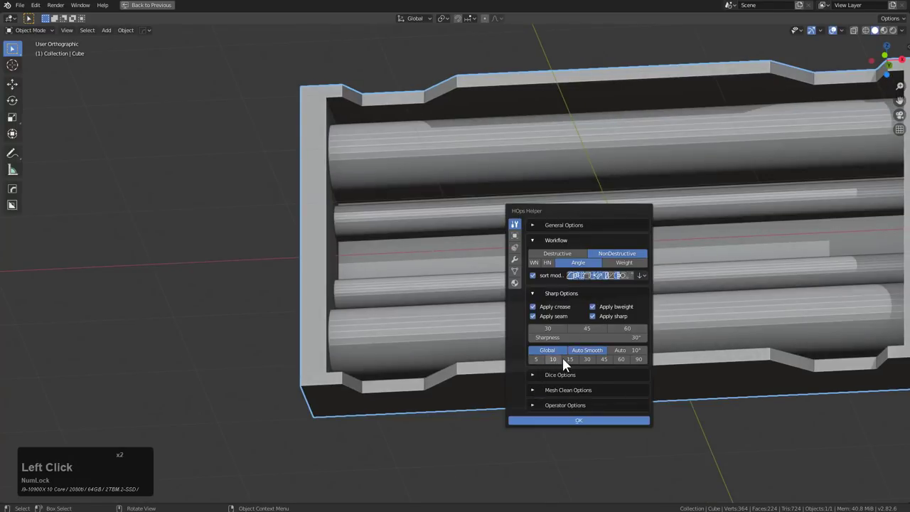
{"action": "left_click", "coordinate": [572, 359]}
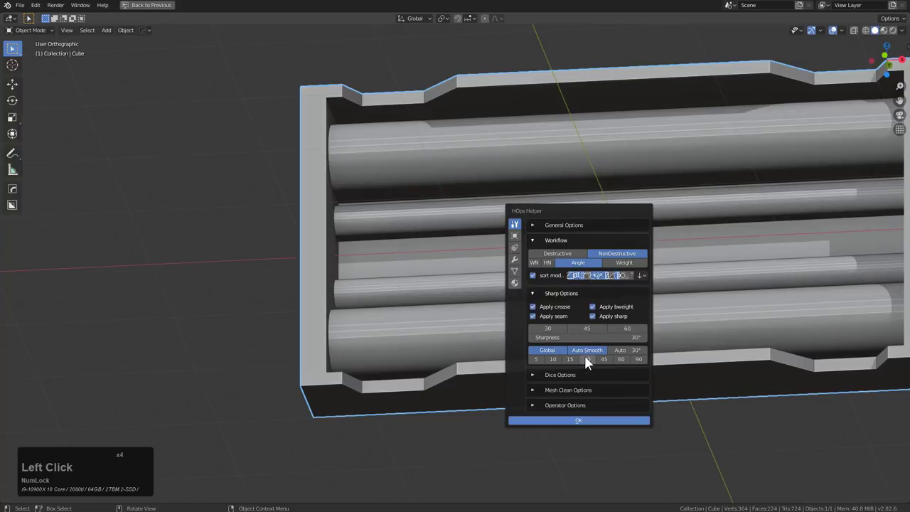
{"action": "left_click", "coordinate": [602, 359]}
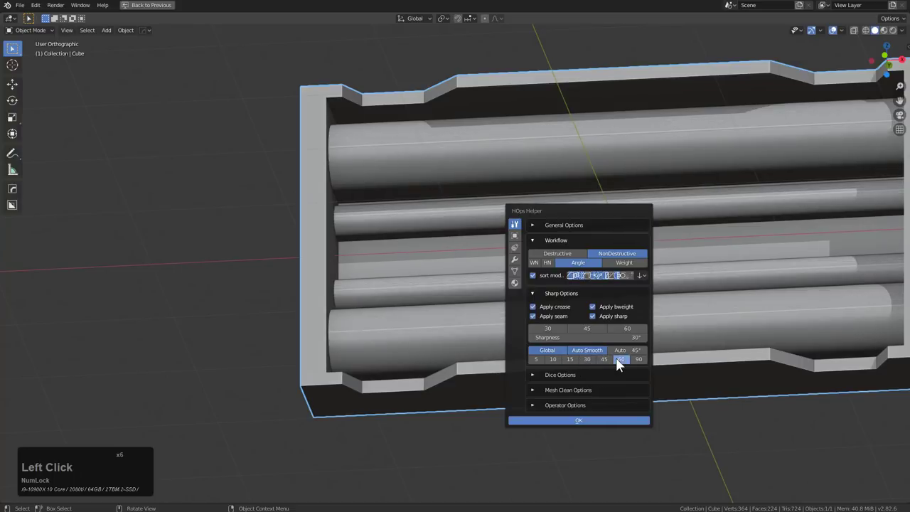
{"action": "middle_click", "coordinate": [422, 191]}
{"action": "middle_click_drag", "start_coordinate": [422, 194], "coordinate": [676, 243]}
{"action": "middle_click_drag", "start_coordinate": [741, 264], "coordinate": [712, 254]}
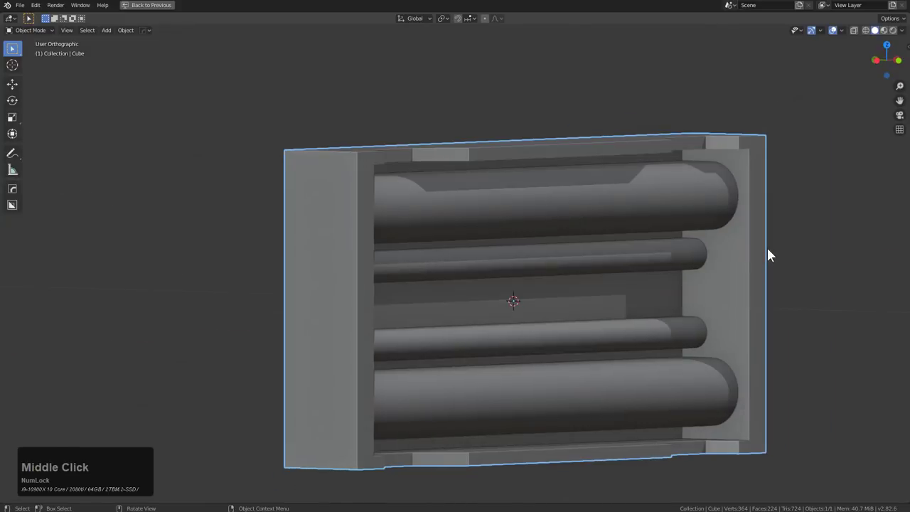
Set the frame's auto smooth angle to 60 degrees after comparing 30, 45 and 50 degrees.
{"action": "key", "text": "ctrl+grave"}
{"action": "left_click", "coordinate": [784, 406]}
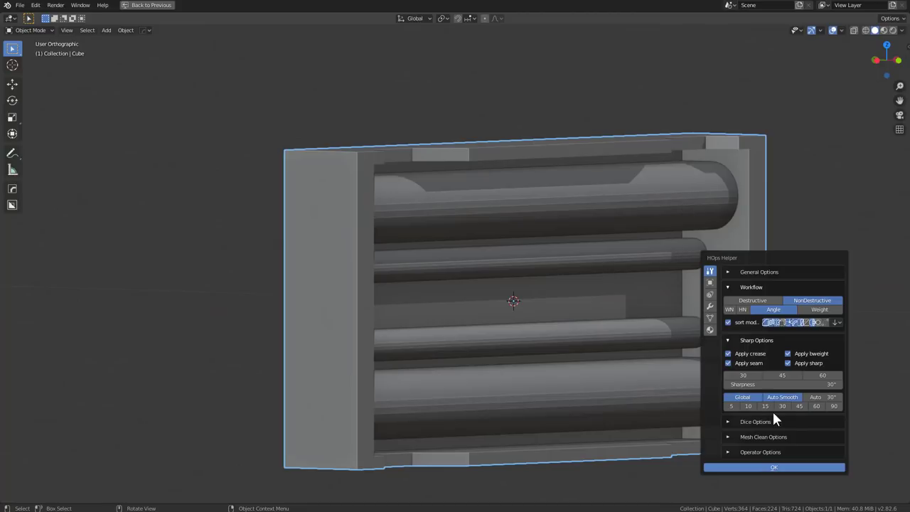
{"action": "double_click", "coordinate": [796, 407]}
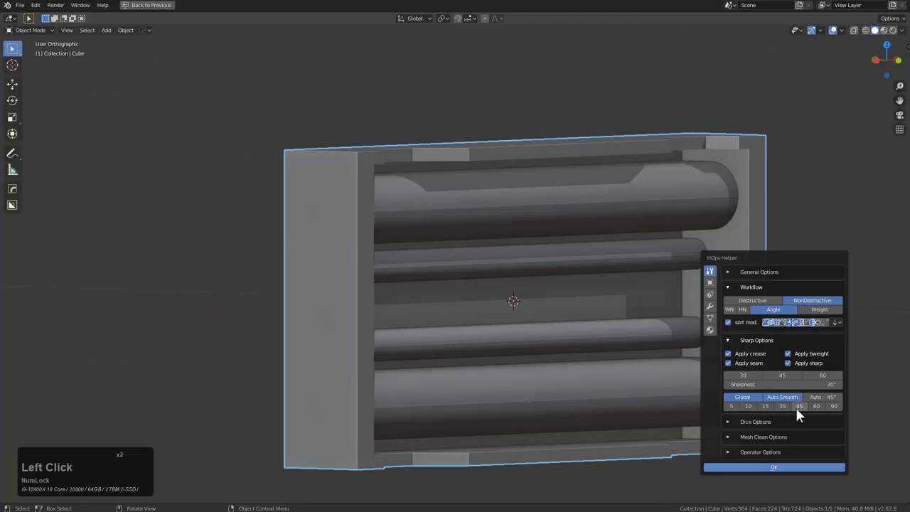
{"action": "left_click", "coordinate": [821, 397]}
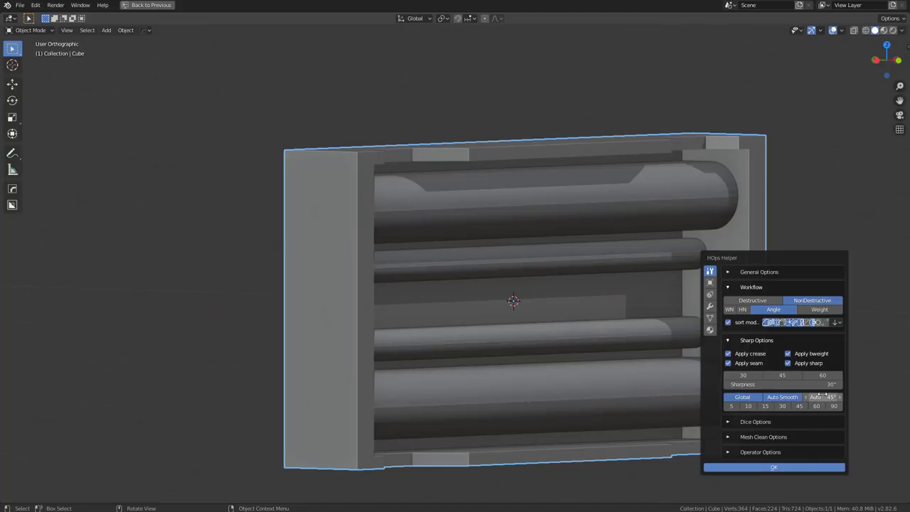
{"action": "type", "text": "50"}
{"action": "key", "text": "KP_Enter"}
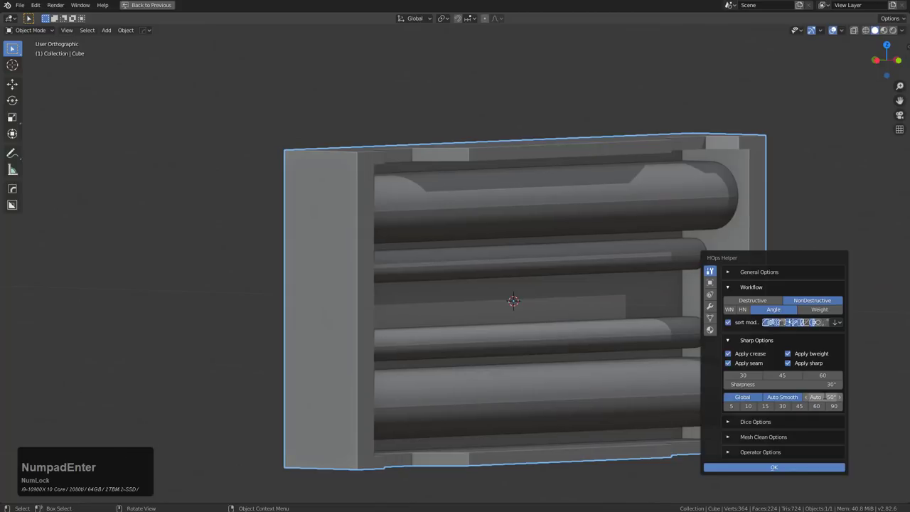
{"action": "left_click", "coordinate": [826, 397]}
{"action": "left_click", "coordinate": [816, 406]}
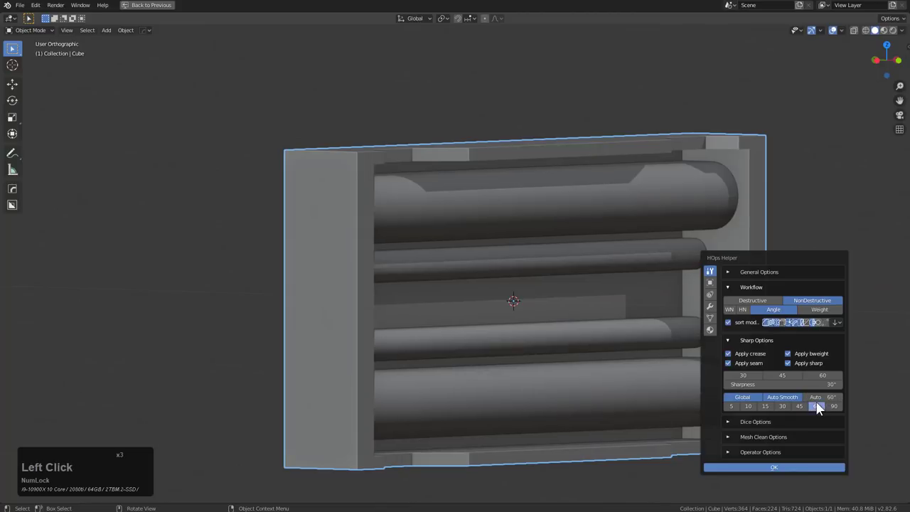
{"action": "key", "text": "Escape"}
Add a cube at the middle of the frame, scale it down and shift it along Y into the opening.
{"action": "middle_click_drag", "start_coordinate": [673, 266], "coordinate": [633, 295]}
{"action": "key", "text": "a"}
{"action": "key", "text": "KP_7"}
{"action": "key", "text": "alt+z"}
{"action": "scroll", "coordinate": [563, 261], "scroll_direction": "up", "scroll_amount": 2}
{"action": "left_click", "coordinate": [525, 237]}
{"action": "key", "text": "shift+a"}
{"action": "mouse_move", "coordinate": [537, 230]}
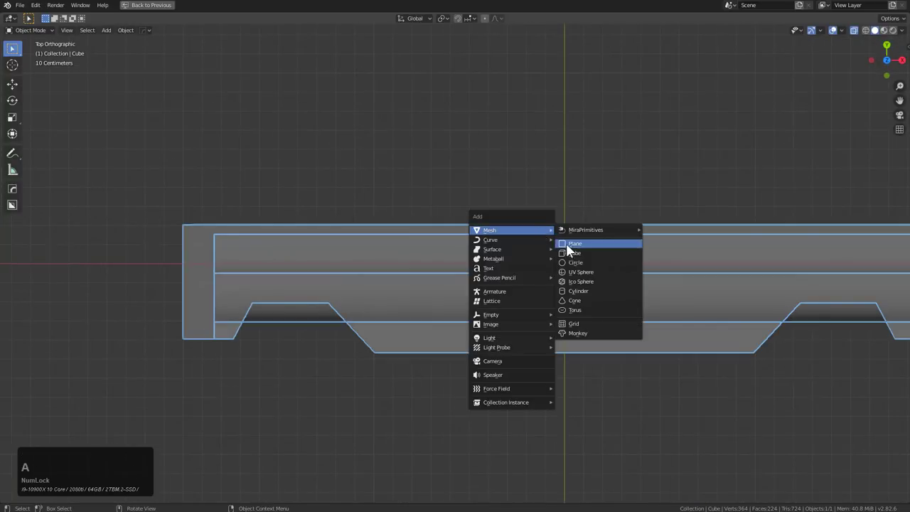
{"action": "left_click", "coordinate": [569, 246]}
{"action": "key", "text": "s"}
{"action": "left_click", "coordinate": [600, 245]}
{"action": "key", "text": "g"}
{"action": "key", "text": "y"}
{"action": "left_click", "coordinate": [599, 254]}
Scale the cube along Z so it spans between the frame's upper and lower walls.
{"action": "middle_click_drag", "start_coordinate": [603, 259], "coordinate": [629, 225]}
{"action": "key", "text": "s"}
{"action": "key", "text": "z"}
{"action": "left_click", "coordinate": [697, 157]}
{"action": "scroll", "coordinate": [696, 153], "scroll_direction": "up", "scroll_amount": 1}
{"action": "key", "text": "s"}
{"action": "key", "text": "z"}
{"action": "left_click", "coordinate": [676, 150]}
Duplicate the vertical bar in place and narrow the copy along X.
{"action": "middle_click_drag", "start_coordinate": [662, 155], "coordinate": [620, 199]}
{"action": "key", "text": "shift+d"}
{"action": "right_click", "coordinate": [677, 216]}
{"action": "key", "text": "g"}
{"action": "key", "text": "x"}
{"action": "left_click", "coordinate": [583, 244]}
Move the narrow copy forward along Y and shorten it to about 0.8 along Z.
{"action": "middle_click_drag", "start_coordinate": [583, 244], "coordinate": [600, 258]}
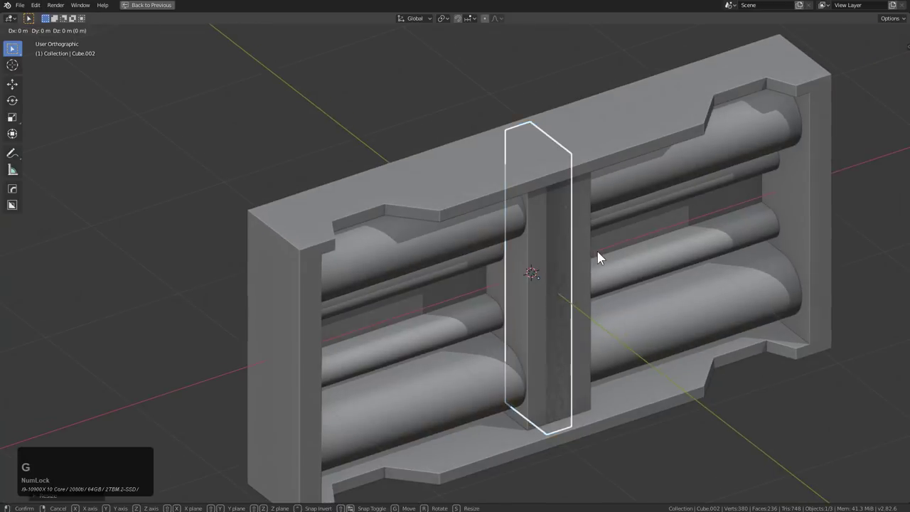
{"action": "key", "text": "g"}
{"action": "key", "text": "y"}
{"action": "left_click", "coordinate": [694, 310]}
{"action": "key", "text": "s"}
{"action": "key", "text": "z"}
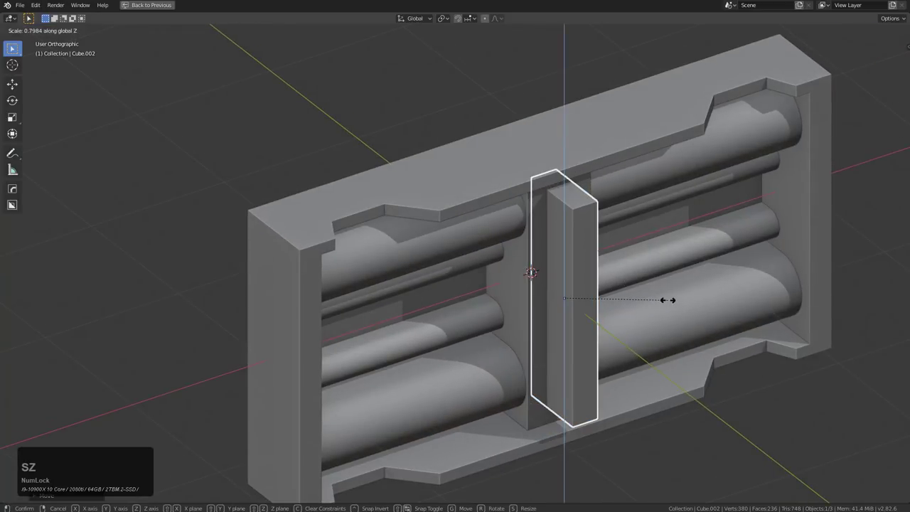
{"action": "left_click", "coordinate": [673, 301]}
Union the wide vertical bar into the frame with a Hard Ops boolean.
{"action": "middle_click_drag", "start_coordinate": [672, 301], "coordinate": [662, 268]}
{"action": "scroll", "coordinate": [562, 188], "scroll_direction": "up", "scroll_amount": 3}
{"action": "left_click", "coordinate": [562, 187]}
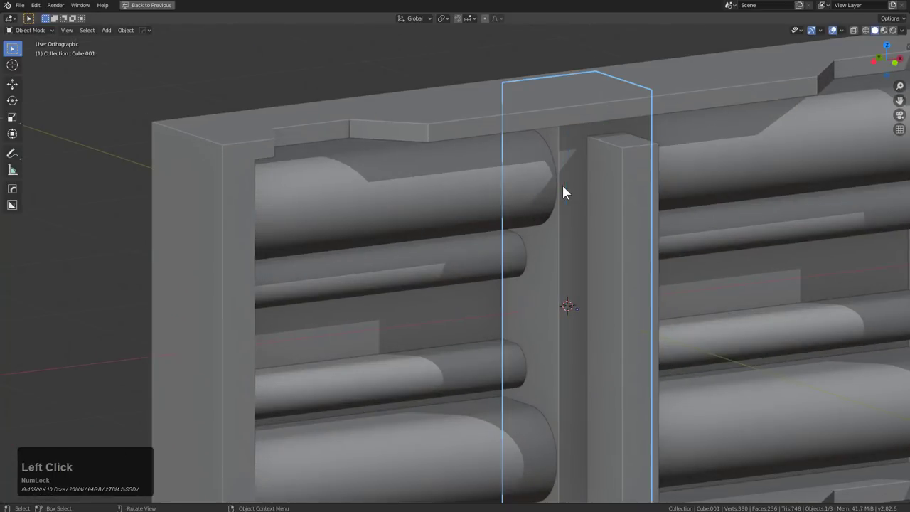
{"action": "left_click", "coordinate": [562, 123], "text": "shift"}
{"action": "key", "text": "q"}
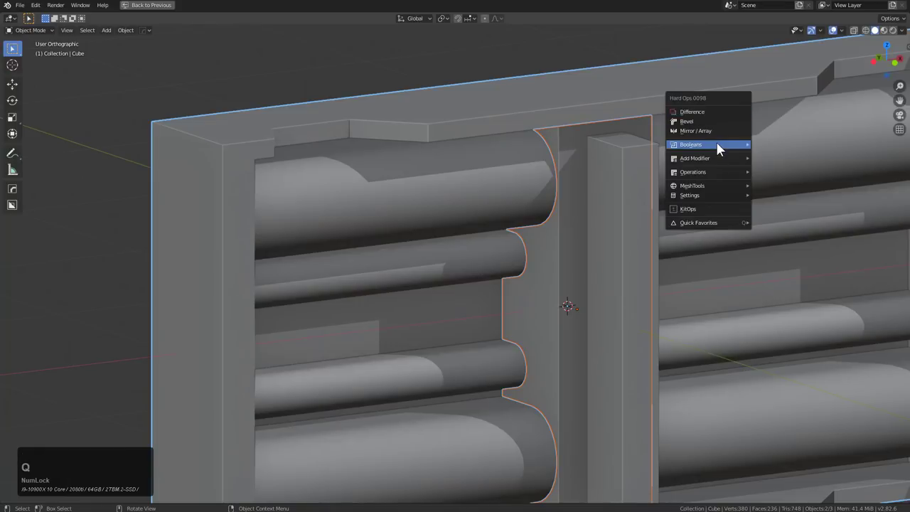
{"action": "mouse_move", "coordinate": [717, 146]}
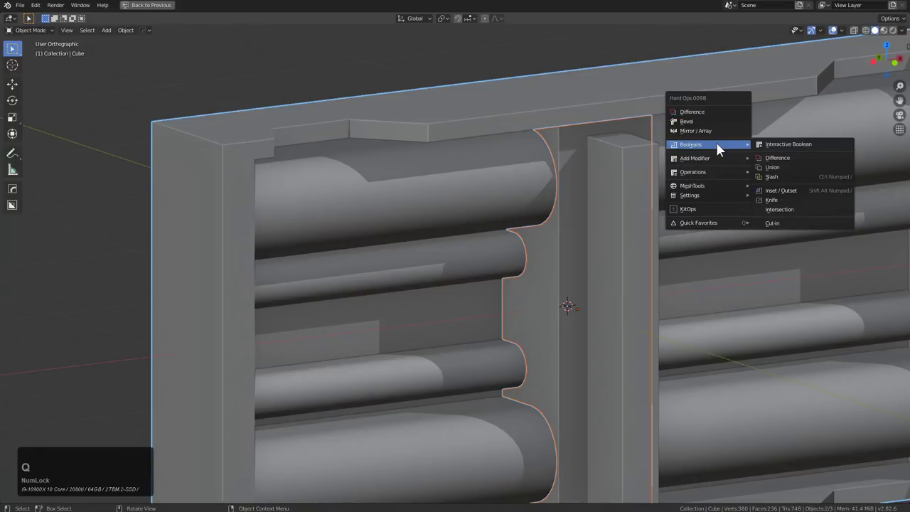
{"action": "left_click", "coordinate": [773, 167]}
Widen the front block by about 2.2 along X, keeping it slightly narrower than the bar behind it.
{"action": "scroll", "coordinate": [624, 206], "scroll_direction": "down", "scroll_amount": 3}
{"action": "left_click", "coordinate": [583, 216]}
{"action": "middle_click_drag", "start_coordinate": [583, 215], "coordinate": [602, 192]}
{"action": "scroll", "coordinate": [583, 231], "scroll_direction": "up", "scroll_amount": 2}
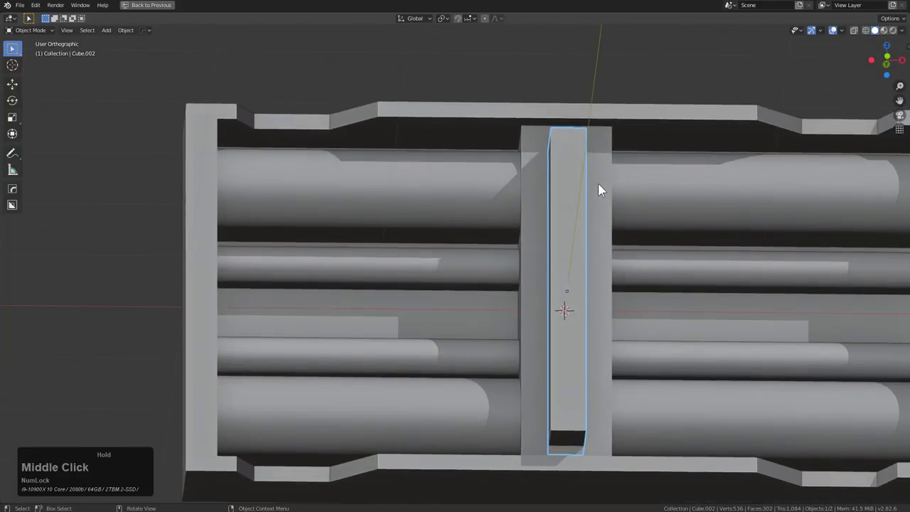
{"action": "middle_click_drag", "start_coordinate": [555, 143], "coordinate": [577, 268]}
{"action": "scroll", "coordinate": [579, 204], "scroll_direction": "down", "scroll_amount": 2}
{"action": "key", "text": "s"}
{"action": "key", "text": "x"}
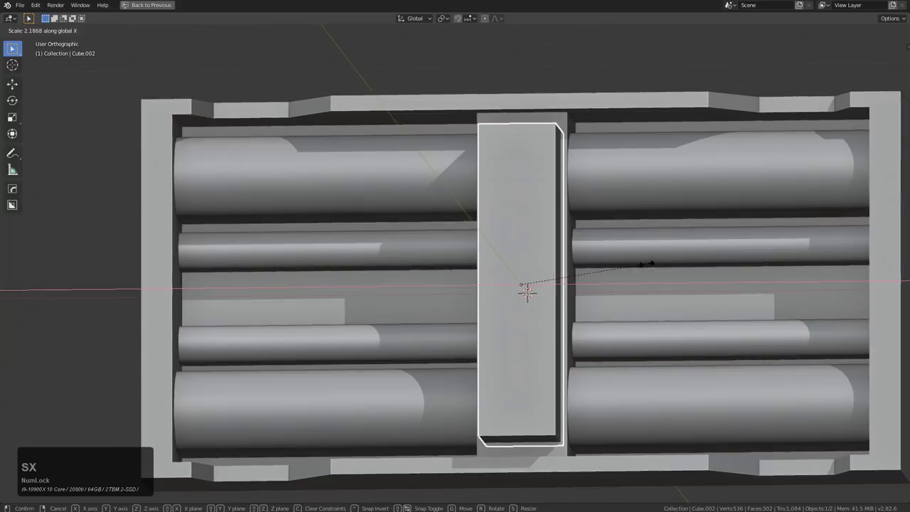
{"action": "left_click", "coordinate": [642, 263]}
{"action": "middle_click_drag", "start_coordinate": [541, 244], "coordinate": [604, 268]}
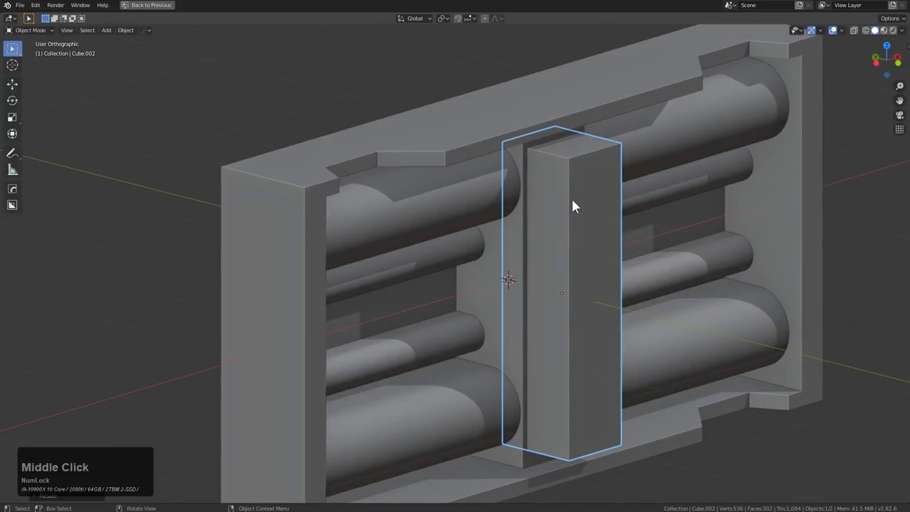
Select the front block's upper and lower back edges with X-ray on and try to bevel them.
{"action": "scroll", "coordinate": [575, 206], "scroll_direction": "down", "scroll_amount": 2}
{"action": "middle_click_drag", "start_coordinate": [577, 234], "coordinate": [543, 192]}
{"action": "scroll", "coordinate": [457, 193], "scroll_direction": "up", "scroll_amount": 2}
{"action": "scroll", "coordinate": [534, 154], "scroll_direction": "down", "scroll_amount": 2}
{"action": "scroll", "coordinate": [473, 153], "scroll_direction": "up", "scroll_amount": 2}
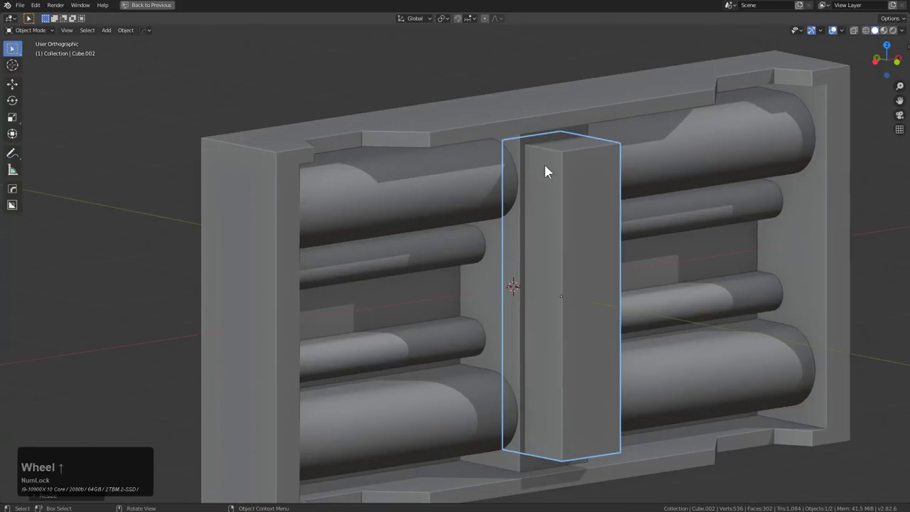
{"action": "key", "text": "Tab"}
{"action": "key", "text": "alt+z"}
{"action": "key", "text": "2"}
{"action": "left_click", "coordinate": [542, 360], "text": "shift"}
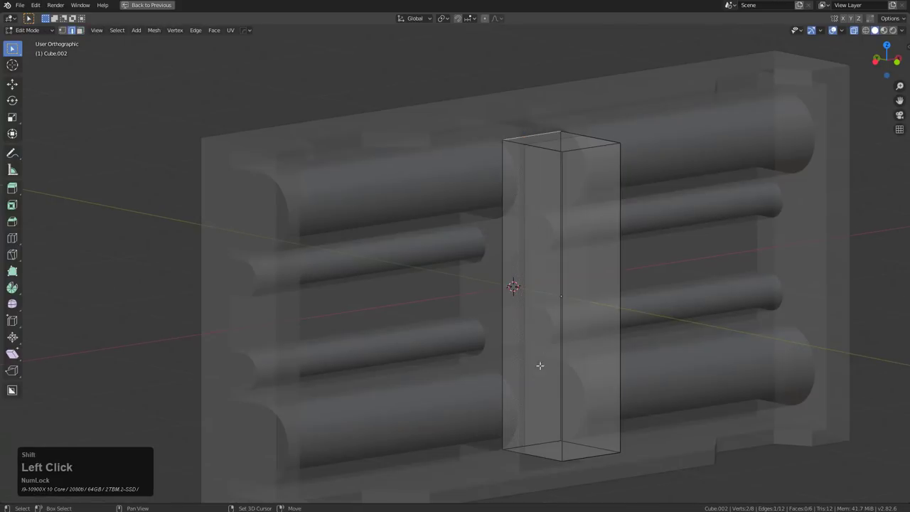
{"action": "left_click", "coordinate": [519, 436], "text": "shift"}
{"action": "key", "text": "b"}
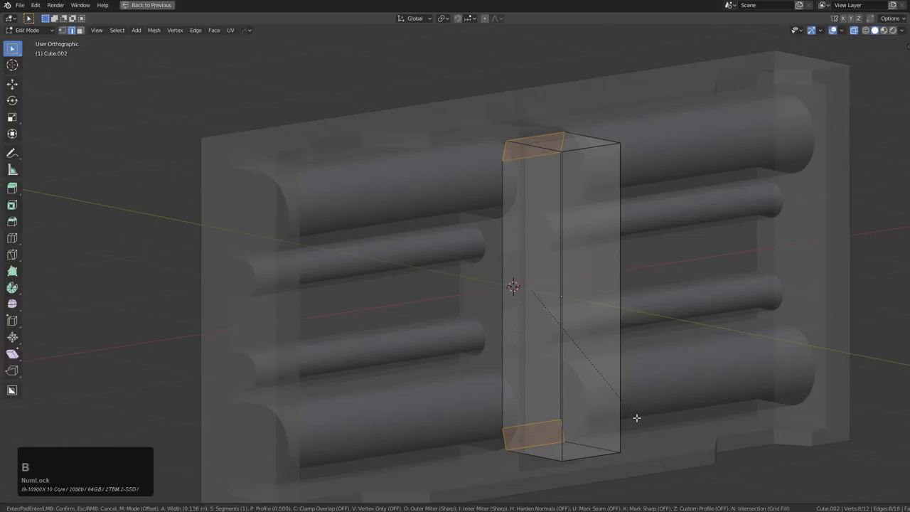
{"action": "key", "text": "Escape"}
Apply the front block's scale and bevel its upper and lower back edges with a single chamfer.
{"action": "key", "text": "Tab"}
{"action": "key", "text": "ctrl+a"}
{"action": "left_click", "coordinate": [561, 314]}
{"action": "key", "text": "Tab"}
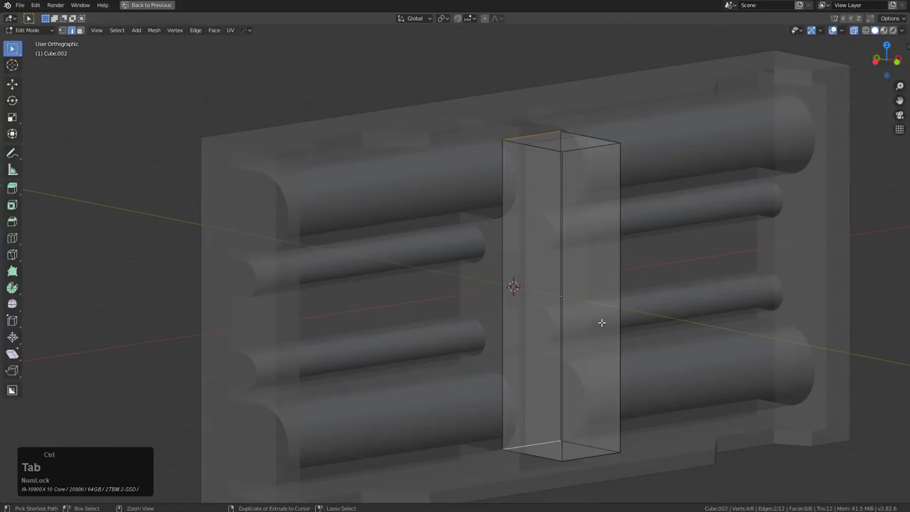
{"action": "key", "text": "ctrl+b"}
{"action": "left_click", "coordinate": [656, 327]}
{"action": "key", "text": "Tab"}
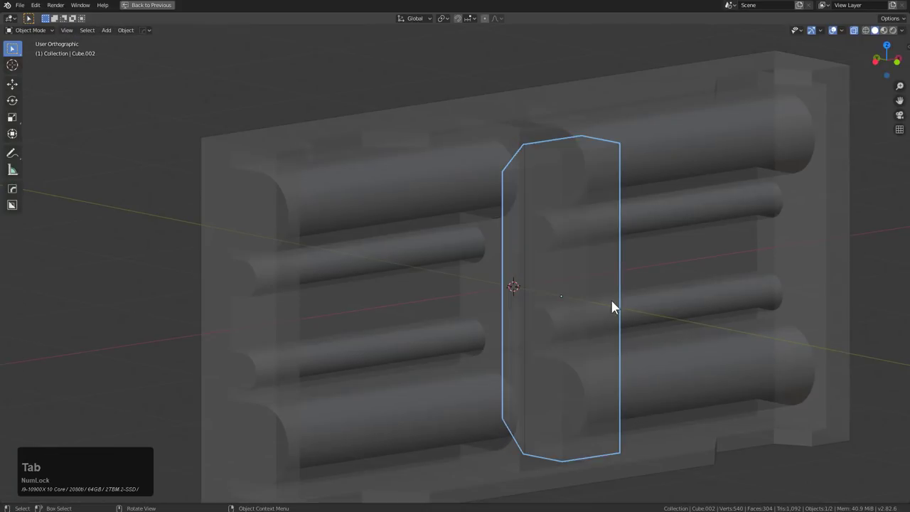
Turn X-ray off and subtract the bevelled block from the frame with a Hard Ops Difference boolean.
{"action": "key", "text": "z"}
{"action": "middle_click_drag", "start_coordinate": [479, 232], "coordinate": [429, 93]}
{"action": "scroll", "coordinate": [428, 93], "scroll_direction": "up", "scroll_amount": 3}
{"action": "left_click", "coordinate": [540, 263], "text": "shift"}
{"action": "middle_click_drag", "start_coordinate": [540, 264], "coordinate": [601, 214]}
{"action": "key", "text": "q"}
{"action": "mouse_move", "coordinate": [546, 235]}
{"action": "left_click", "coordinate": [588, 246]}
Bring up the bevelled block's hidden boolean cutter with Hard Ops Object Scroll.
{"action": "scroll", "coordinate": [595, 223], "scroll_direction": "down", "scroll_amount": 3}
{"action": "scroll", "coordinate": [601, 215], "scroll_direction": "up", "scroll_amount": 3}
{"action": "right_click", "coordinate": [601, 216]}
{"action": "left_click", "coordinate": [609, 153]}
{"action": "right_click", "coordinate": [609, 153]}
{"action": "left_click", "coordinate": [593, 167]}
{"action": "scroll", "coordinate": [593, 165], "scroll_direction": "down", "scroll_amount": 1}
{"action": "middle_click", "coordinate": [596, 178]}
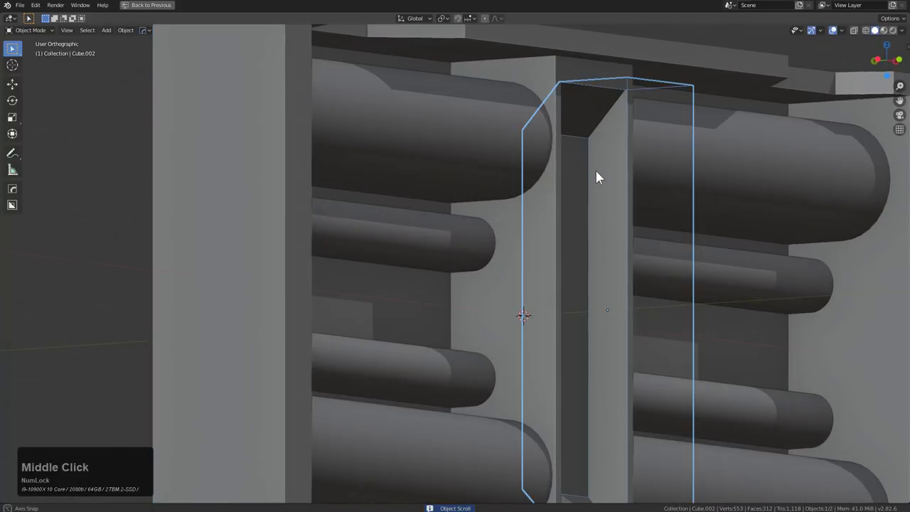
Move the bevelled block's boolean cutter along global Y to adjust the depth of the frame's central recess.
{"action": "middle_click_drag", "start_coordinate": [598, 179], "coordinate": [593, 158]}
{"action": "scroll", "coordinate": [593, 159], "scroll_direction": "up", "scroll_amount": 1}
{"action": "key", "text": "g"}
{"action": "key", "text": "x"}
{"action": "key", "text": "y"}
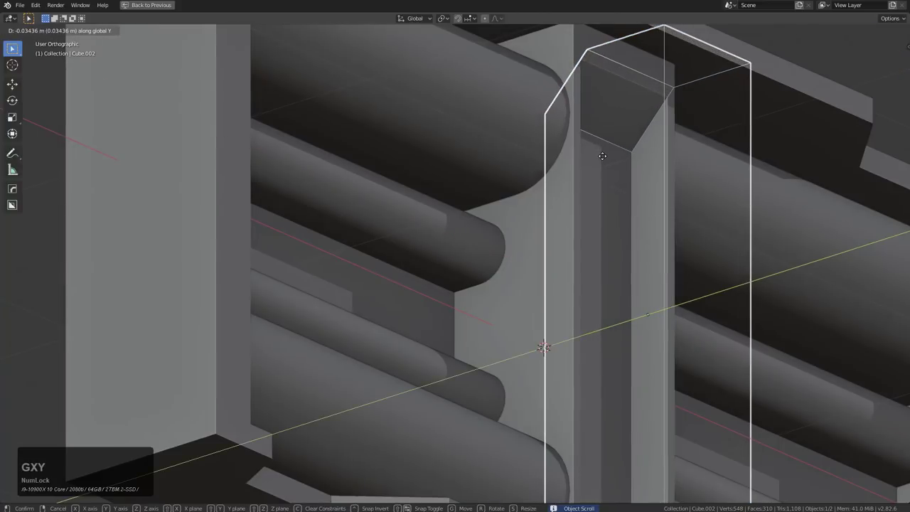
{"action": "left_click", "coordinate": [605, 153]}
{"action": "scroll", "coordinate": [621, 154], "scroll_direction": "down", "scroll_amount": 3}
{"action": "middle_click_drag", "start_coordinate": [622, 154], "coordinate": [577, 230]}
{"action": "scroll", "coordinate": [528, 248], "scroll_direction": "down", "scroll_amount": 3}
{"action": "middle_click_drag", "start_coordinate": [529, 249], "coordinate": [579, 237]}
{"action": "scroll", "coordinate": [411, 244], "scroll_direction": "down", "scroll_amount": 2}
Select the frame and convert its visual geometry to a mesh.
{"action": "left_click", "coordinate": [478, 217]}
{"action": "scroll", "coordinate": [646, 246], "scroll_direction": "up", "scroll_amount": 2}
{"action": "scroll", "coordinate": [595, 241], "scroll_direction": "down", "scroll_amount": 1}
{"action": "middle_click_drag", "start_coordinate": [527, 250], "coordinate": [531, 260]}
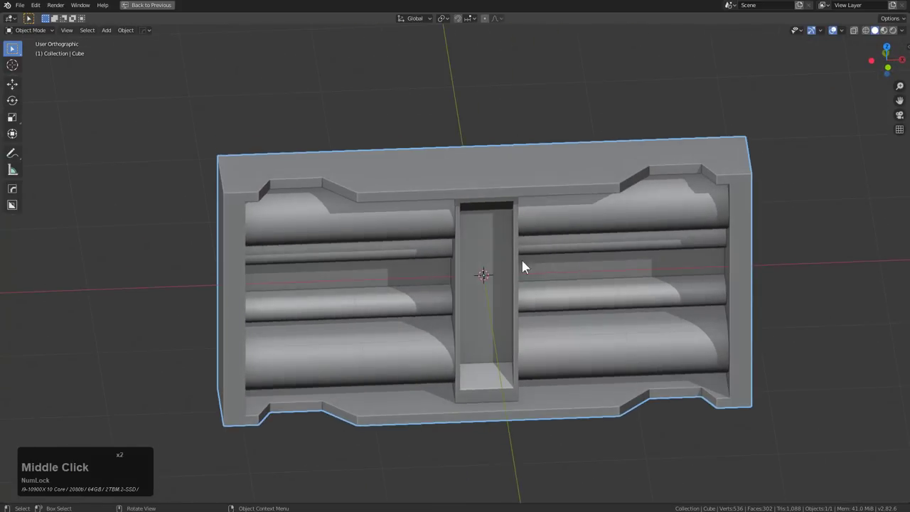
{"action": "middle_click_drag", "start_coordinate": [577, 242], "coordinate": [537, 261]}
{"action": "middle_click", "coordinate": [557, 258]}
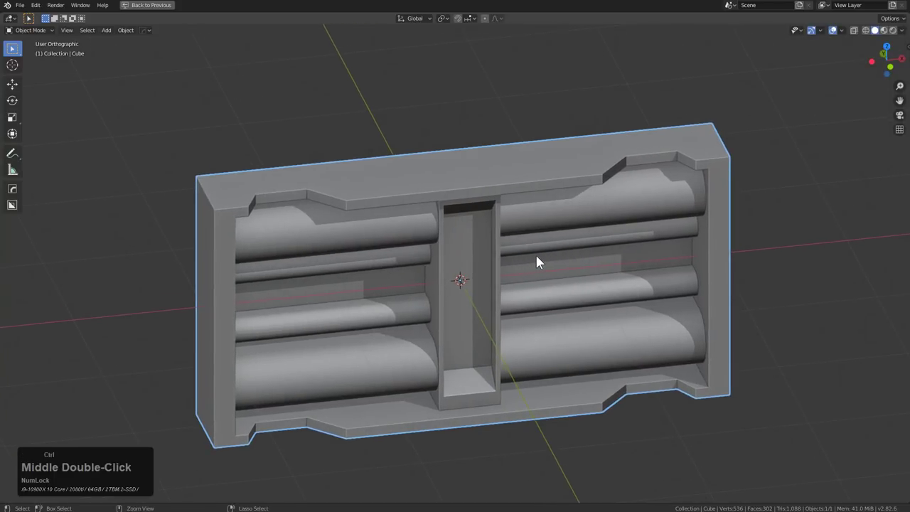
{"action": "key", "text": "ctrl+a"}
{"action": "left_click", "coordinate": [509, 350]}
{"action": "middle_click_drag", "start_coordinate": [533, 314], "coordinate": [543, 278]}
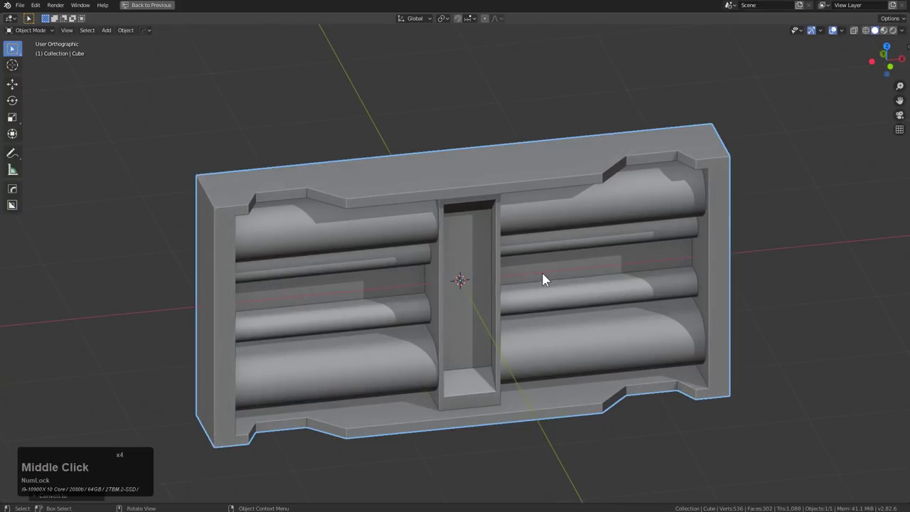
Dice the frame along X with 17 segments using the Hard Ops Dice tool.
{"action": "key", "text": "q"}
{"action": "mouse_move", "coordinate": [515, 333]}
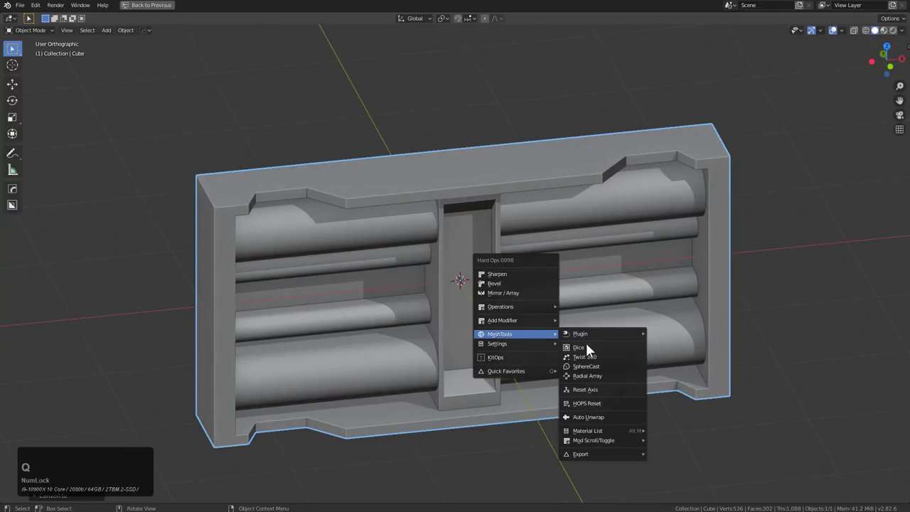
{"action": "left_click", "coordinate": [588, 348]}
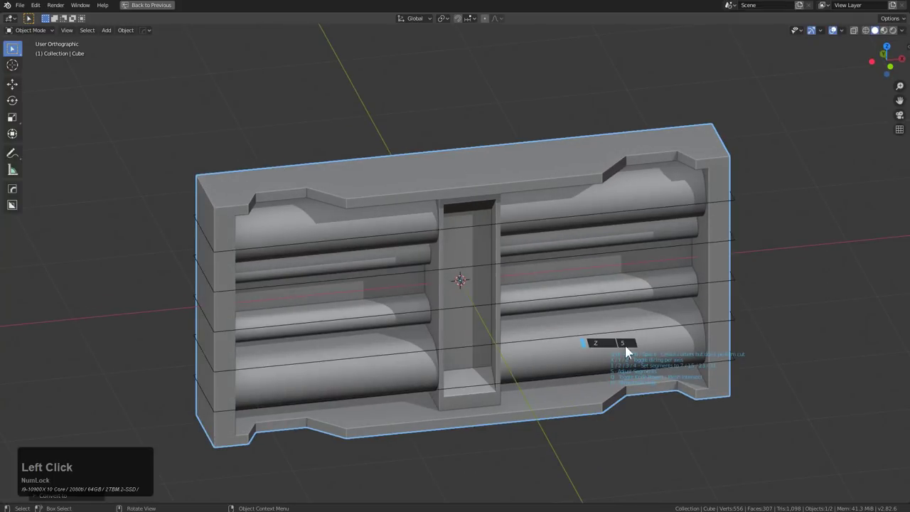
{"action": "scroll", "coordinate": [569, 344], "scroll_direction": "up", "scroll_amount": 12}
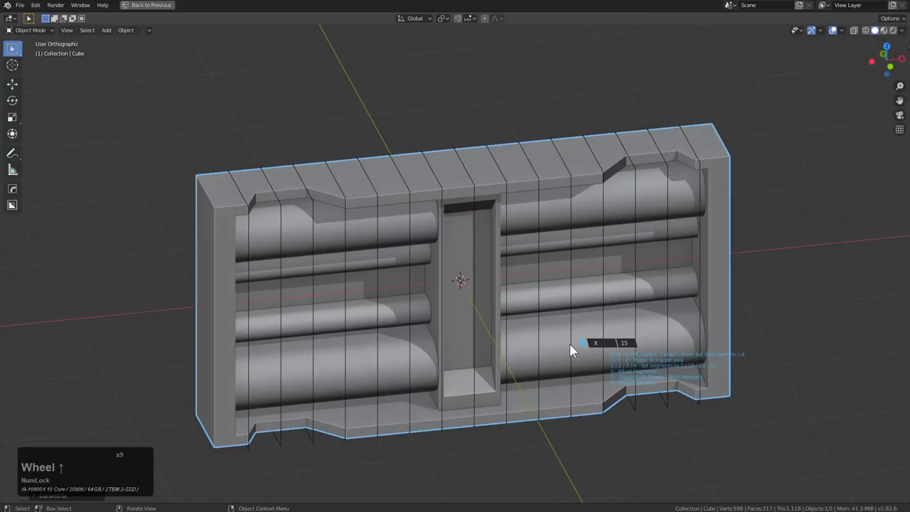
{"action": "scroll", "coordinate": [570, 344], "scroll_direction": "down", "scroll_amount": 1}
{"action": "scroll", "coordinate": [570, 345], "scroll_direction": "up", "scroll_amount": 1}
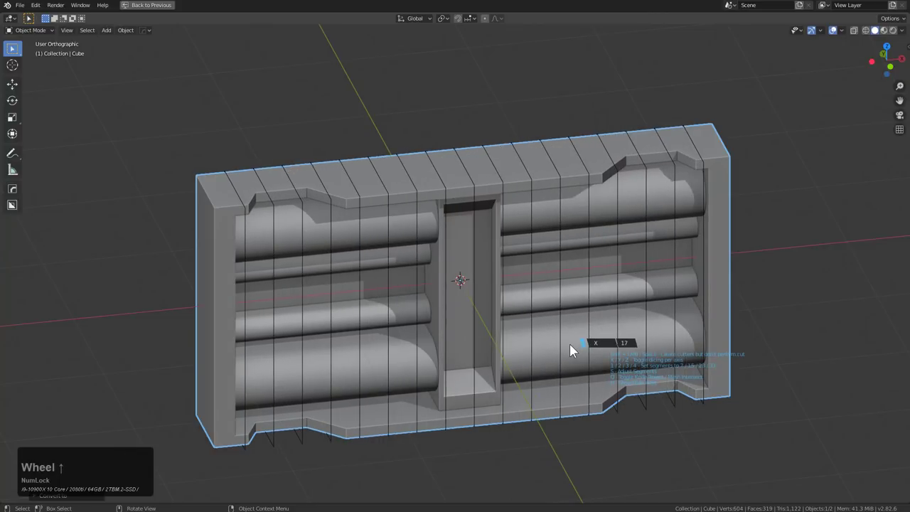
{"action": "left_click", "coordinate": [569, 345]}
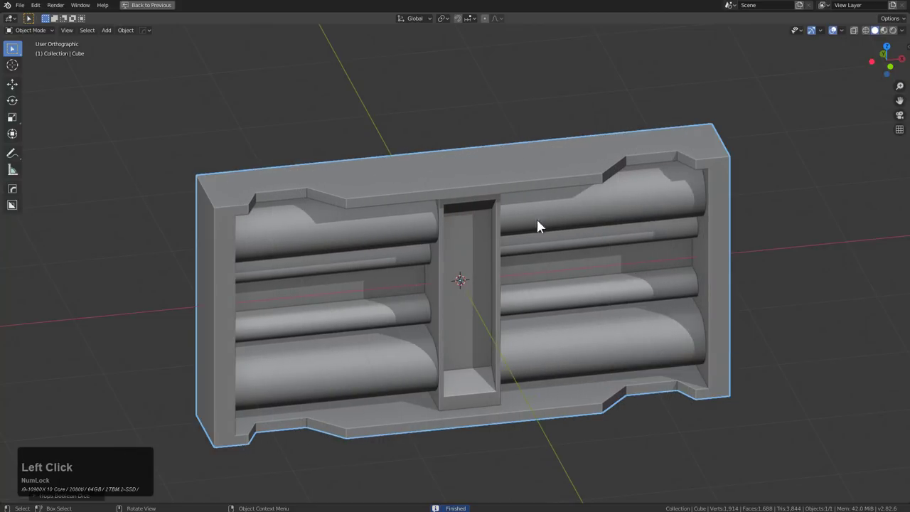
Review the Dice method choices in the Hard Ops Helper and set the Dice Adjust option to Segments.
{"action": "key", "text": "ctrl+grave"}
{"action": "left_click_drag", "start_coordinate": [640, 217], "coordinate": [658, 145]}
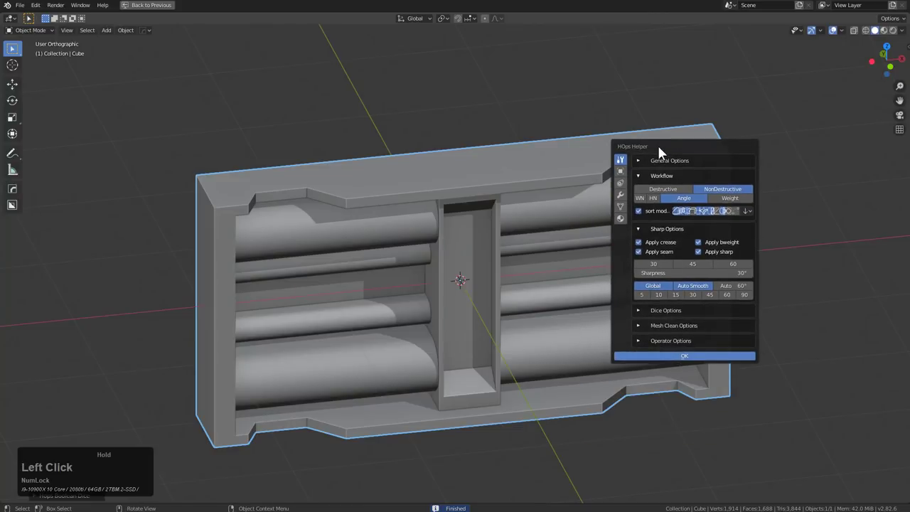
{"action": "left_click", "coordinate": [641, 229]}
{"action": "left_click", "coordinate": [640, 244]}
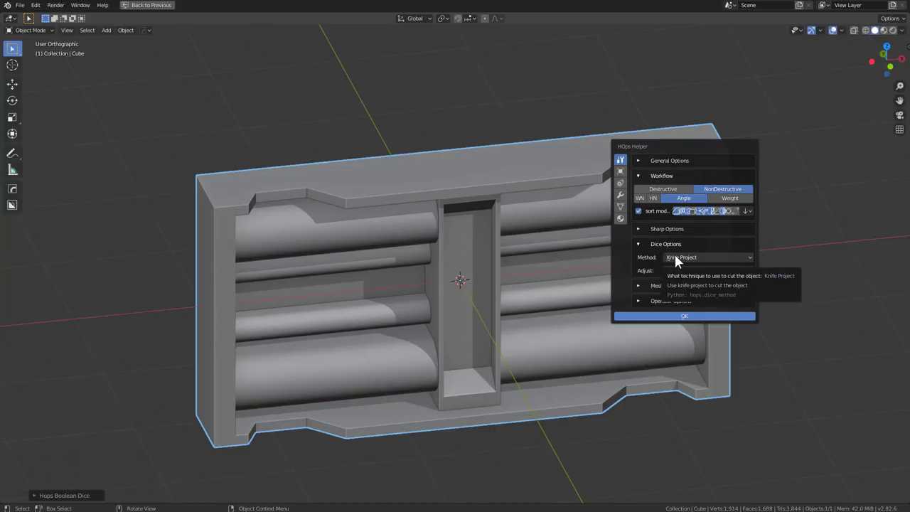
{"action": "left_click", "coordinate": [676, 258]}
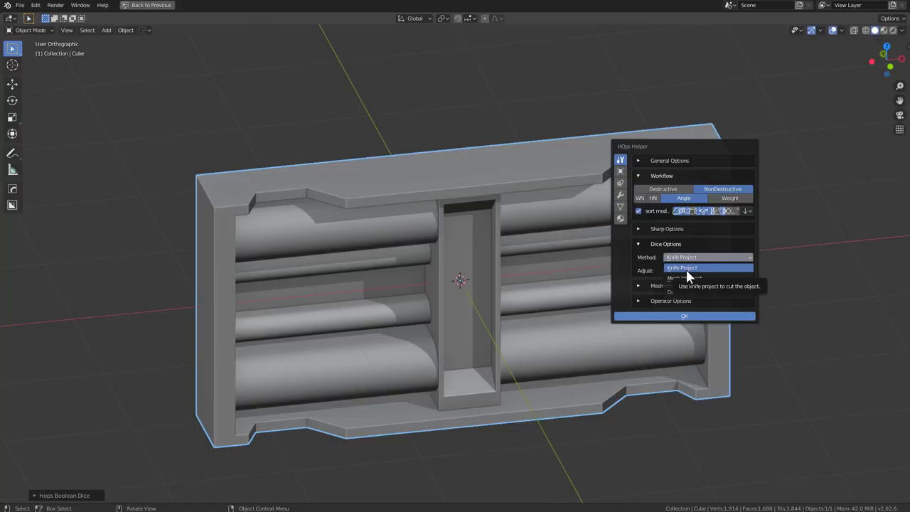
{"action": "left_click", "coordinate": [649, 260]}
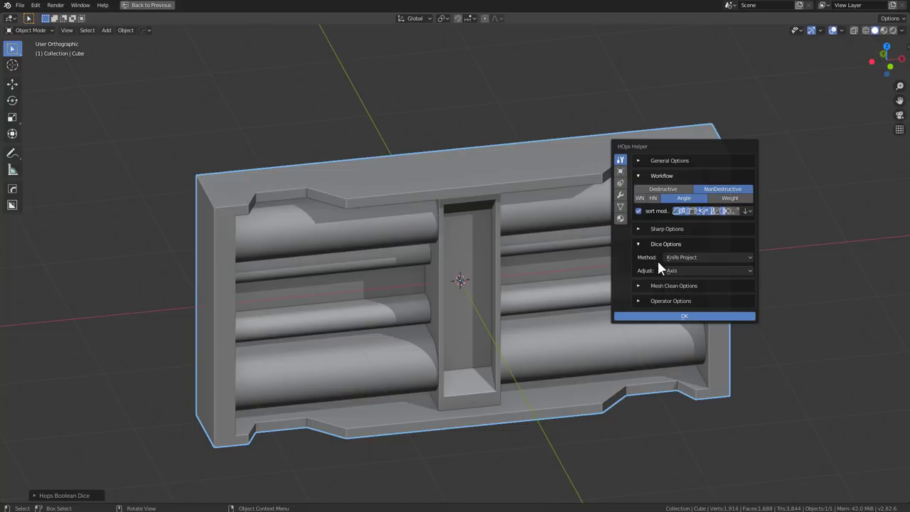
{"action": "left_click", "coordinate": [672, 271]}
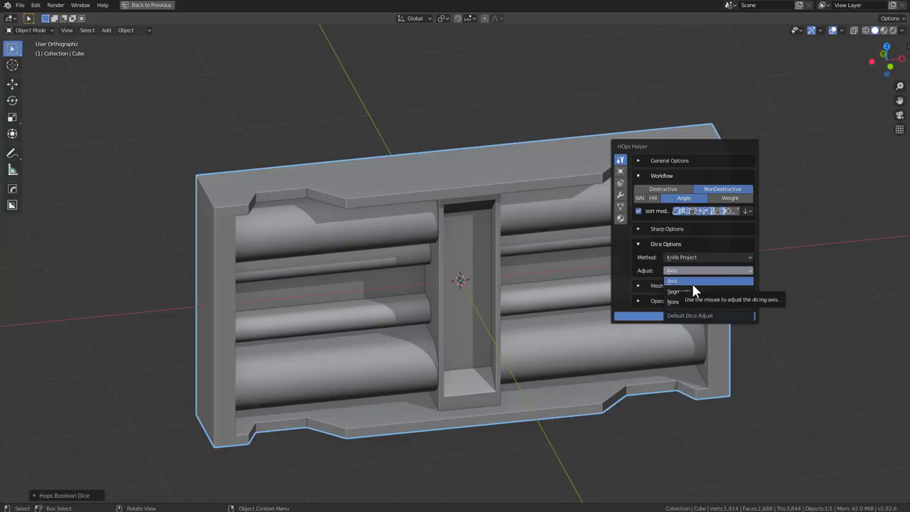
{"action": "left_click", "coordinate": [696, 292]}
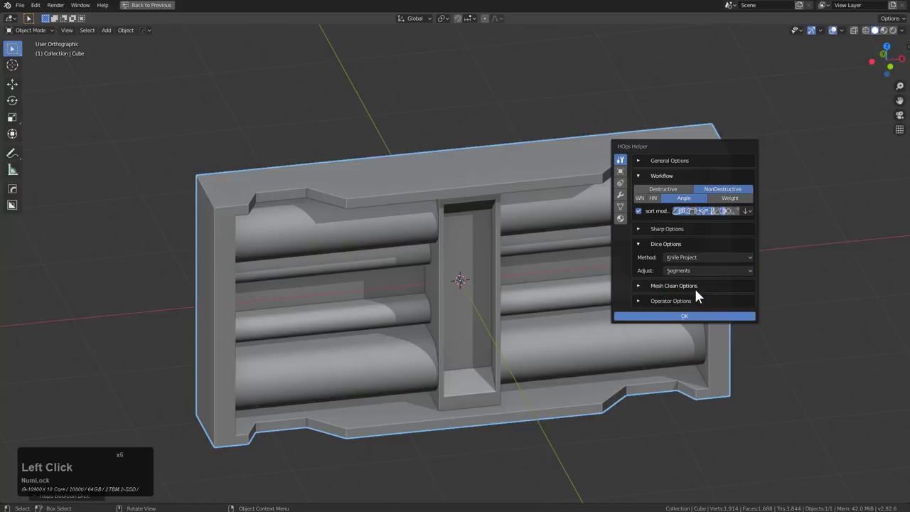
{"action": "key", "text": "Escape"}
Try the Dice tool on the frame along X, varying the segment count between about 16 and 20 with mouse movement.
{"action": "key", "text": "q"}
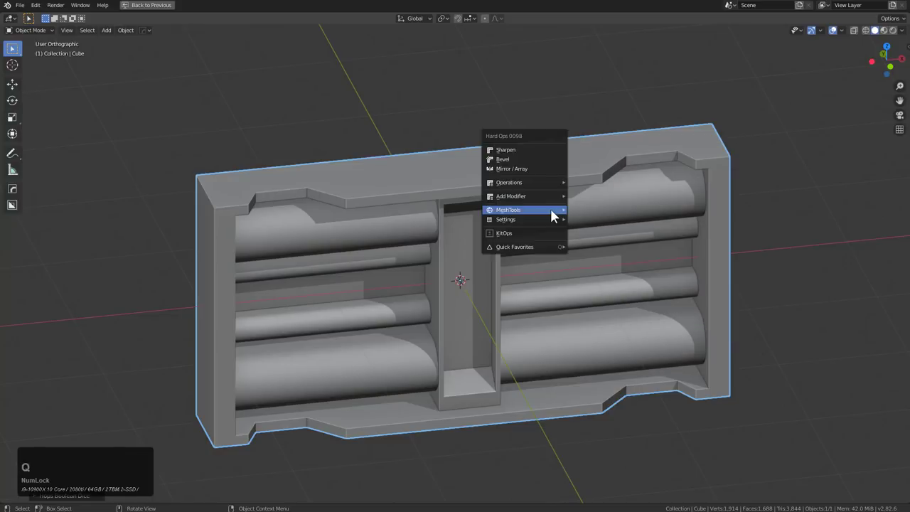
{"action": "mouse_move", "coordinate": [550, 209]}
{"action": "left_click", "coordinate": [594, 225]}
{"action": "scroll", "coordinate": [757, 234], "scroll_direction": "up", "scroll_amount": 10}
{"action": "scroll", "coordinate": [787, 231], "scroll_direction": "down", "scroll_amount": 12}
{"action": "scroll", "coordinate": [786, 238], "scroll_direction": "up", "scroll_amount": 15}
{"action": "scroll", "coordinate": [624, 222], "scroll_direction": "down", "scroll_amount": 17}
{"action": "scroll", "coordinate": [624, 223], "scroll_direction": "up", "scroll_amount": 15}
{"action": "scroll", "coordinate": [427, 219], "scroll_direction": "down", "scroll_amount": 12}
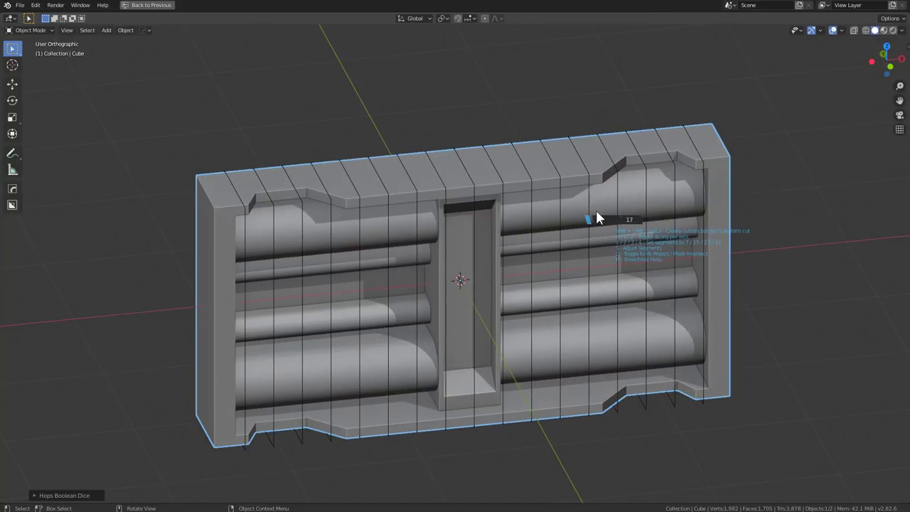
{"action": "scroll", "coordinate": [567, 216], "scroll_direction": "up", "scroll_amount": 1}
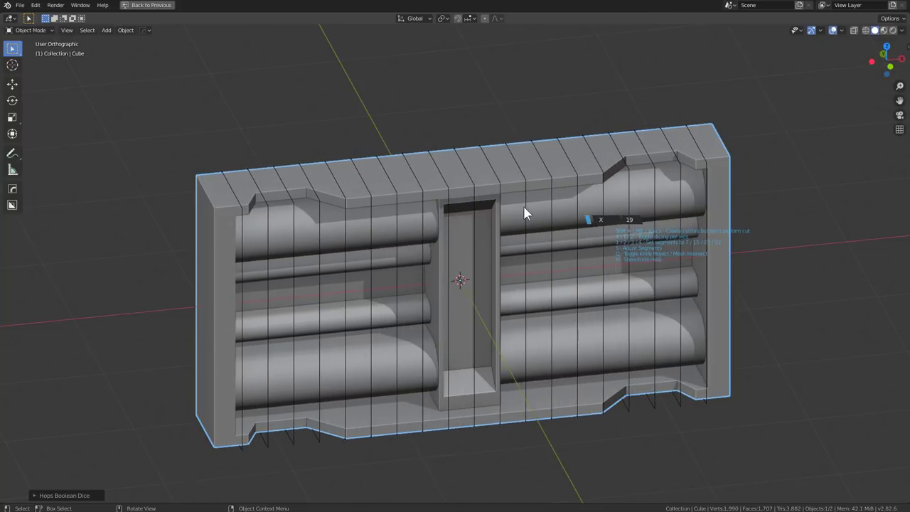
{"action": "scroll", "coordinate": [526, 212], "scroll_direction": "up", "scroll_amount": 2}
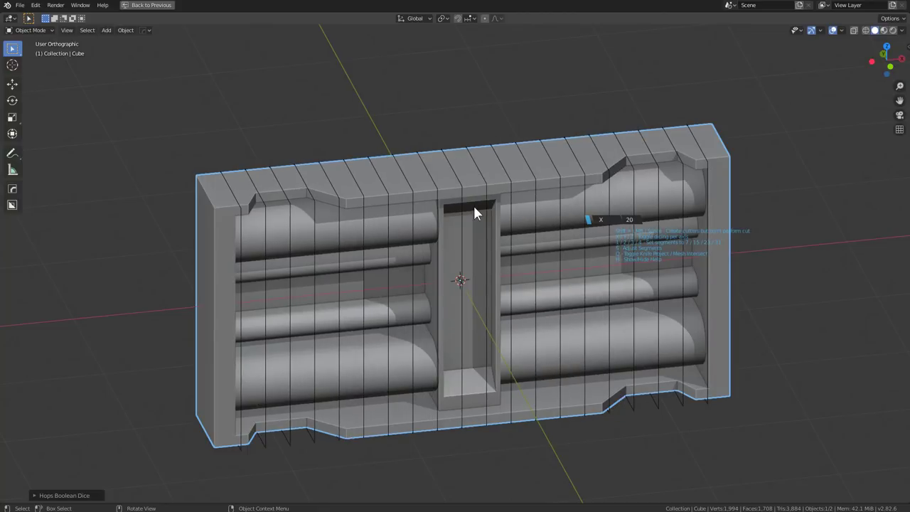
{"action": "scroll", "coordinate": [434, 212], "scroll_direction": "down", "scroll_amount": 3}
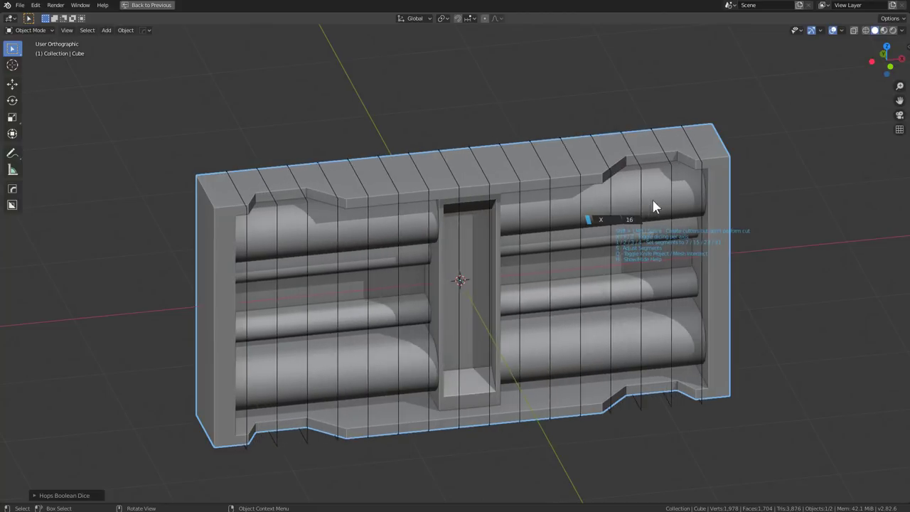
{"action": "scroll", "coordinate": [754, 162], "scroll_direction": "up", "scroll_amount": 1}
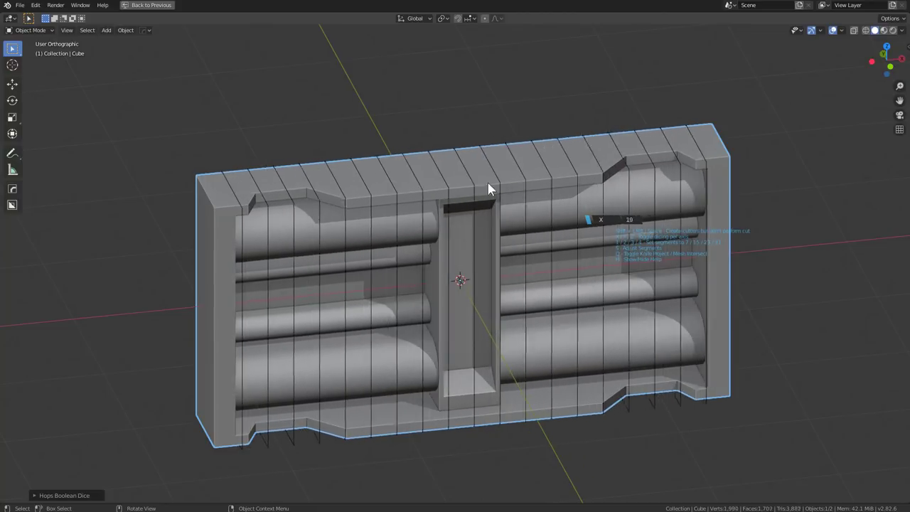
{"action": "right_click", "coordinate": [659, 166]}
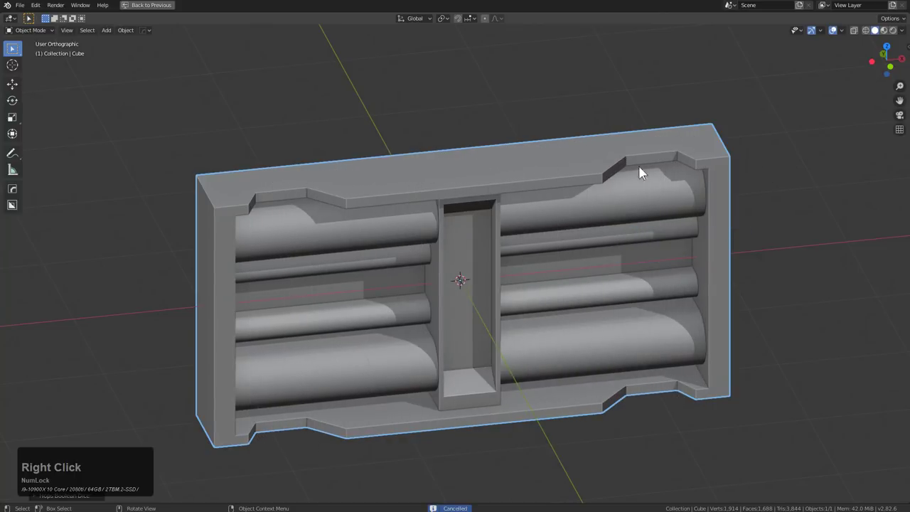
Delete the frame's large outer face at its left end in face select mode.
{"action": "scroll", "coordinate": [466, 222], "scroll_direction": "down", "scroll_amount": 1}
{"action": "scroll", "coordinate": [474, 228], "scroll_direction": "up", "scroll_amount": 2}
{"action": "middle_click_drag", "start_coordinate": [439, 234], "coordinate": [449, 253]}
{"action": "mouse_move", "coordinate": [498, 235]}
{"action": "middle_mouse_down"}
{"action": "mouse_move", "coordinate": [506, 258]}
{"action": "mouse_move", "coordinate": [509, 235]}
{"action": "middle_mouse_up"}
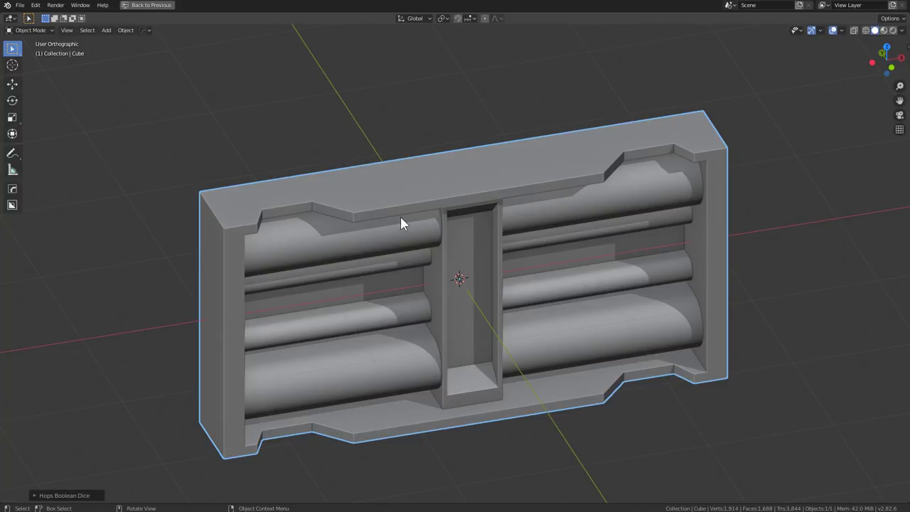
{"action": "middle_click", "coordinate": [558, 224]}
{"action": "key", "text": "Tab"}
{"action": "key", "text": "3"}
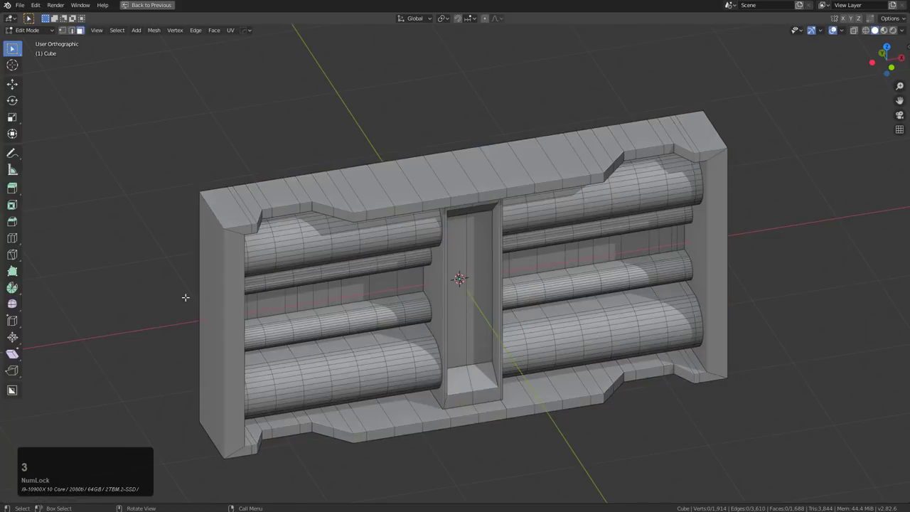
{"action": "left_click", "coordinate": [207, 276]}
{"action": "key", "text": "x"}
{"action": "left_click", "coordinate": [282, 296]}
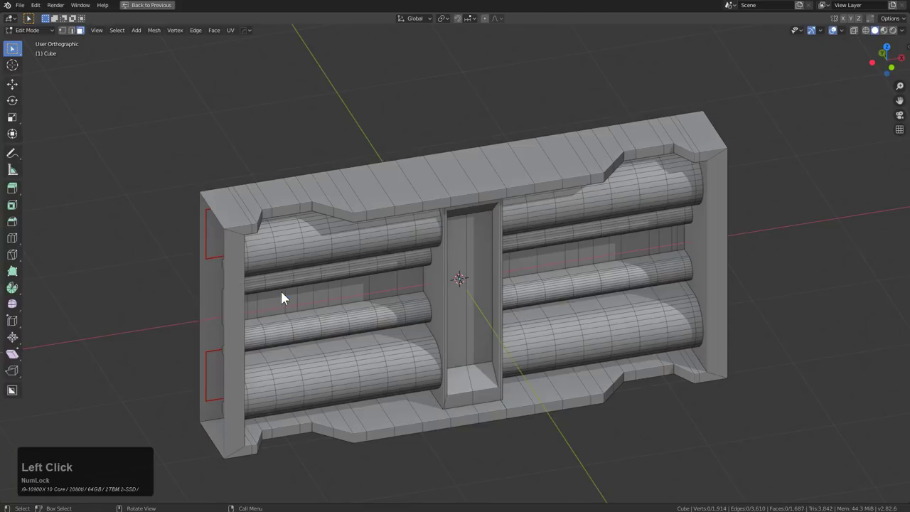
Return to Object Mode and mirror the detailed panel across the X axis with Hardops Mirror.
{"action": "middle_click_drag", "start_coordinate": [283, 277], "coordinate": [356, 260]}
{"action": "key", "text": "Tab"}
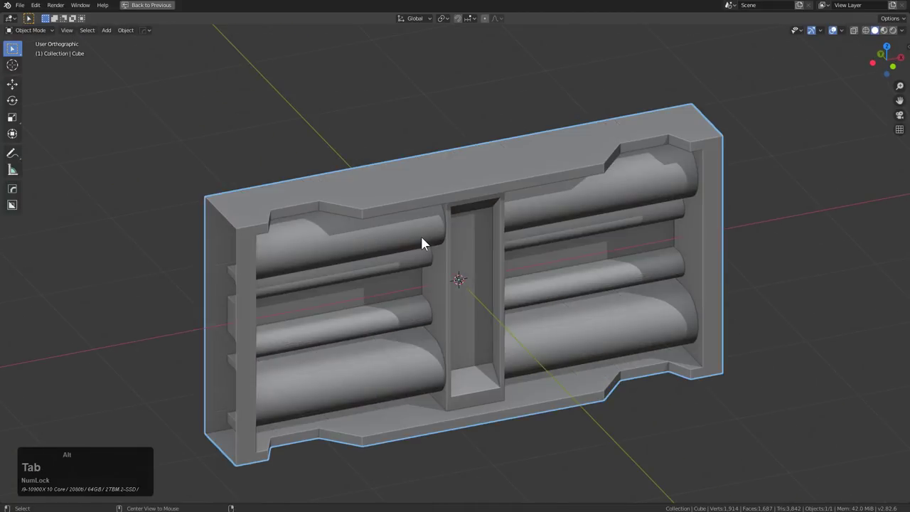
{"action": "key", "text": "x"}
{"action": "left_click", "coordinate": [354, 353]}
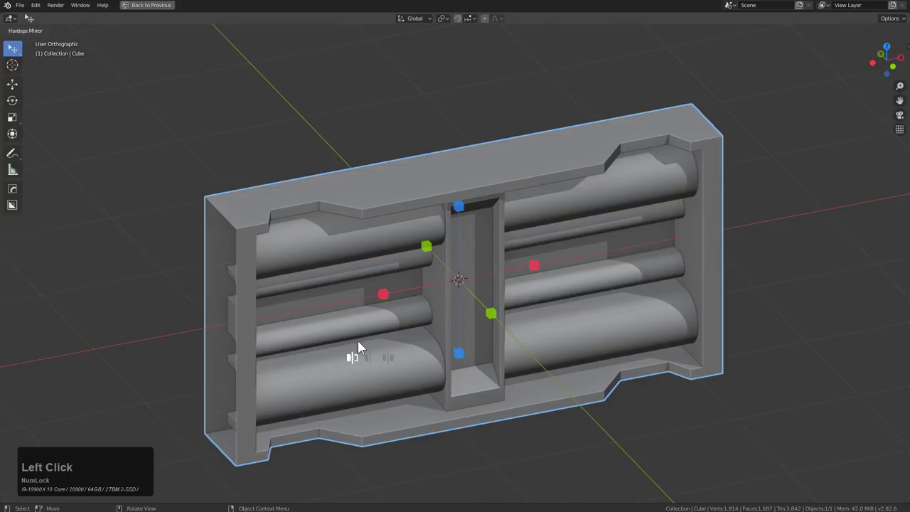
{"action": "left_click", "coordinate": [383, 296]}
Try a Twist 360 array with 18 segments on the mirrored panel and undo it.
{"action": "middle_click_drag", "start_coordinate": [403, 291], "coordinate": [510, 246]}
{"action": "scroll", "coordinate": [510, 246], "scroll_direction": "down", "scroll_amount": 2}
{"action": "key", "text": "q"}
{"action": "mouse_move", "coordinate": [508, 246]}
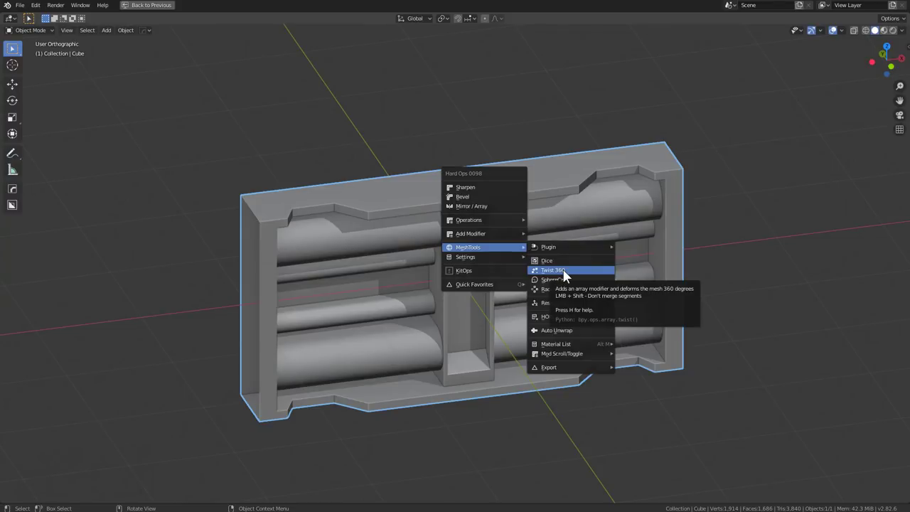
{"action": "left_click", "coordinate": [563, 271]}
{"action": "scroll", "coordinate": [564, 271], "scroll_direction": "down", "scroll_amount": 2}
{"action": "scroll", "coordinate": [562, 267], "scroll_direction": "up", "scroll_amount": 6}
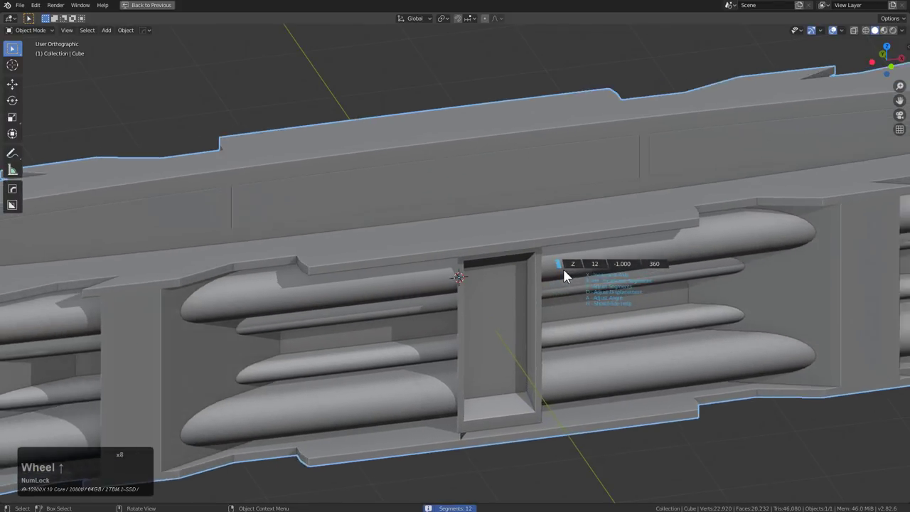
{"action": "scroll", "coordinate": [563, 269], "scroll_direction": "up", "scroll_amount": 6}
{"action": "left_click", "coordinate": [563, 269]}
{"action": "scroll", "coordinate": [521, 261], "scroll_direction": "down", "scroll_amount": 3}
{"action": "mouse_move", "coordinate": [521, 261]}
{"action": "middle_mouse_down"}
{"action": "mouse_move", "coordinate": [569, 277]}
{"action": "mouse_move", "coordinate": [598, 264]}
{"action": "mouse_move", "coordinate": [539, 264]}
{"action": "middle_mouse_up"}
{"action": "scroll", "coordinate": [527, 263], "scroll_direction": "up", "scroll_amount": 2}
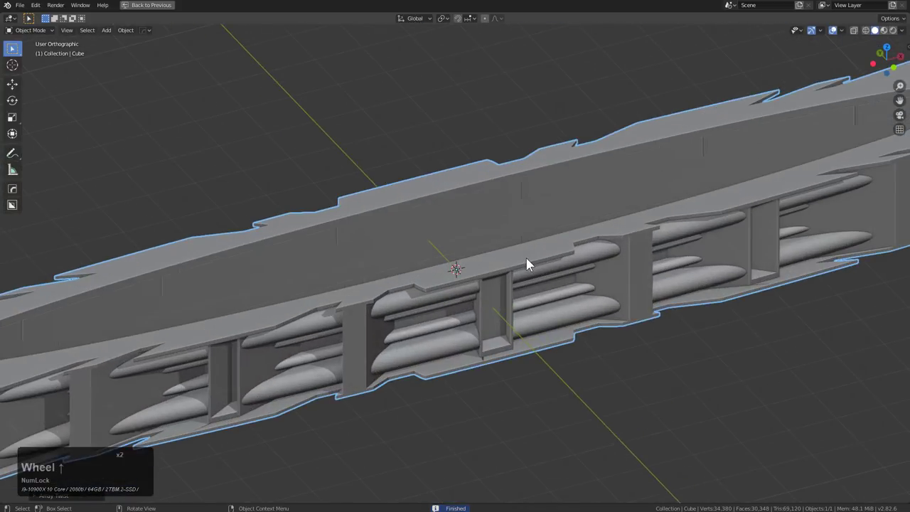
{"action": "key", "text": "ctrl+z"}
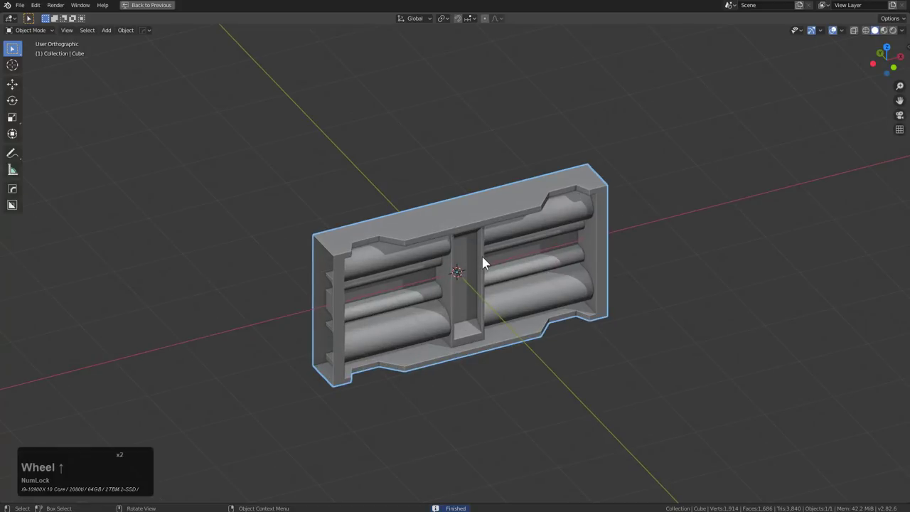
Apply the panel's rotation and scale.
{"action": "scroll", "coordinate": [483, 263], "scroll_direction": "up", "scroll_amount": 2}
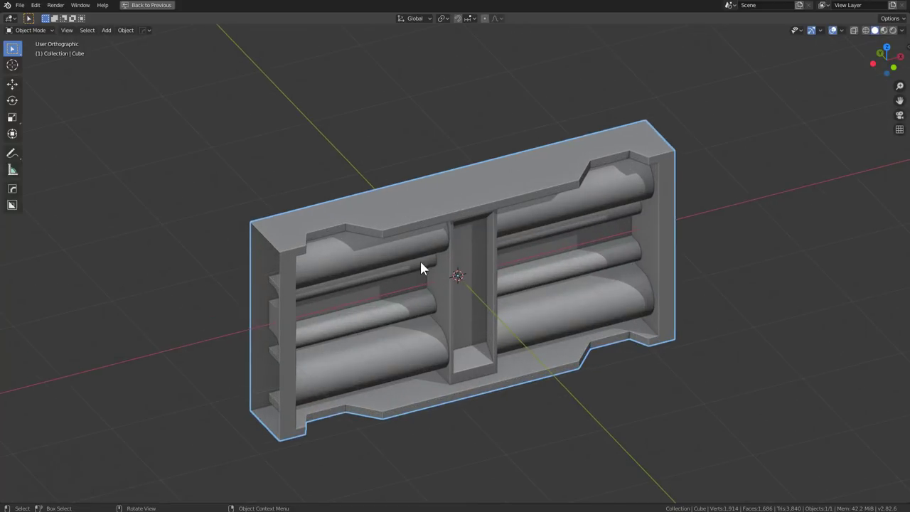
{"action": "key", "text": "ctrl+a"}
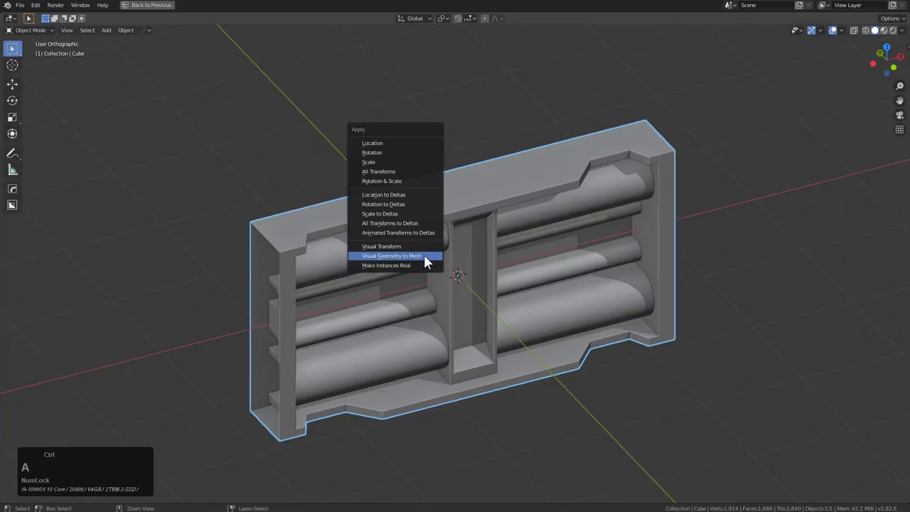
{"action": "left_click", "coordinate": [393, 182]}
Apply the Hard Ops Sharpen operation to the panel.
{"action": "middle_click_drag", "start_coordinate": [462, 222], "coordinate": [485, 198]}
{"action": "scroll", "coordinate": [485, 199], "scroll_direction": "up", "scroll_amount": 1}
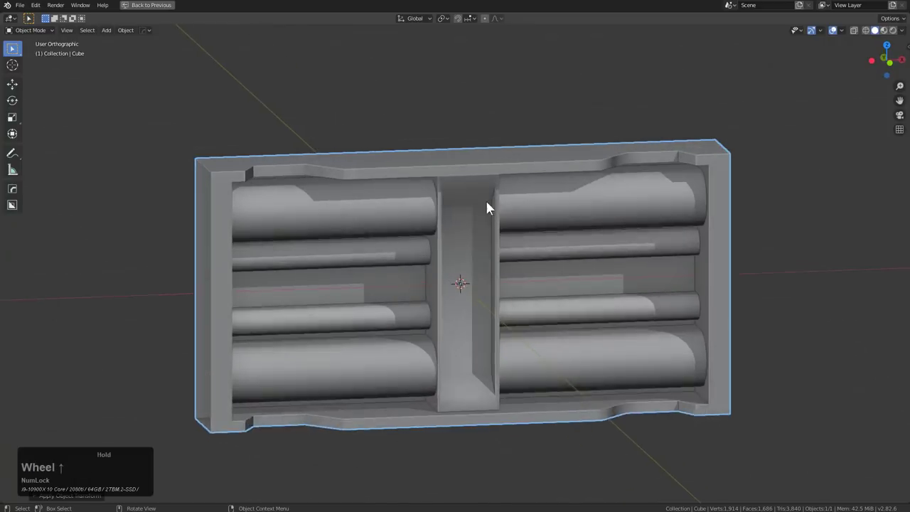
{"action": "key", "text": "Tab"}
{"action": "scroll", "coordinate": [486, 193], "scroll_direction": "up", "scroll_amount": 3}
{"action": "scroll", "coordinate": [485, 194], "scroll_direction": "up", "scroll_amount": 2}
{"action": "key", "text": "Tab"}
{"action": "key", "text": "q"}
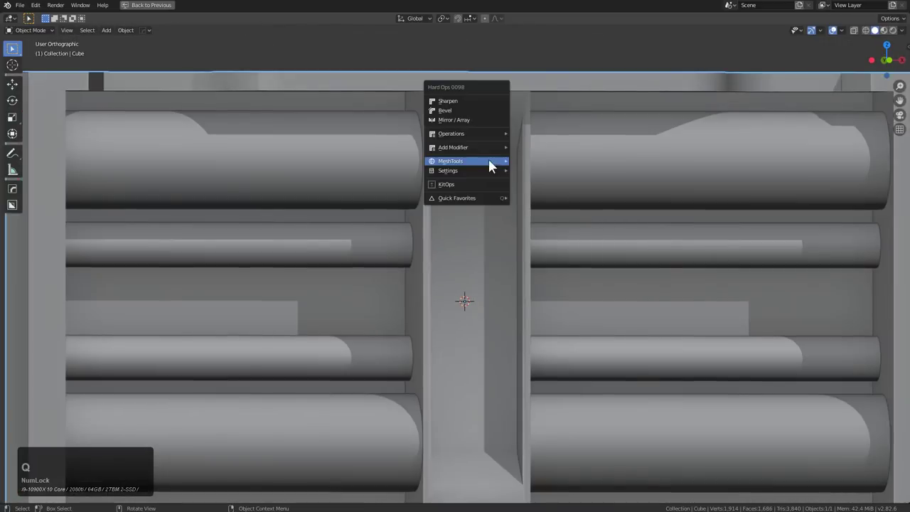
{"action": "left_click", "coordinate": [472, 99]}
{"action": "scroll", "coordinate": [491, 135], "scroll_direction": "down", "scroll_amount": 2}
{"action": "middle_click_drag", "start_coordinate": [481, 164], "coordinate": [338, 231]}
{"action": "middle_click_drag", "start_coordinate": [446, 271], "coordinate": [296, 207]}
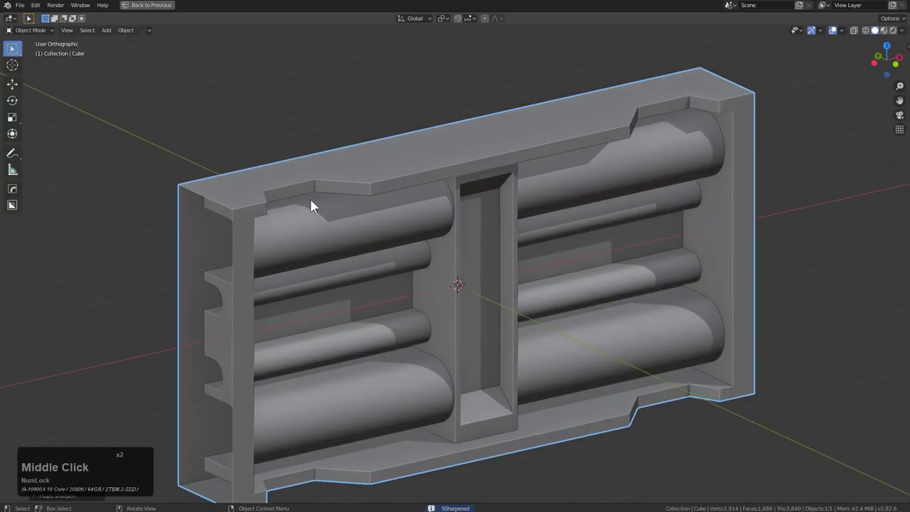
{"action": "middle_click_drag", "start_coordinate": [563, 226], "coordinate": [448, 228]}
{"action": "scroll", "coordinate": [457, 249], "scroll_direction": "down", "scroll_amount": 1}
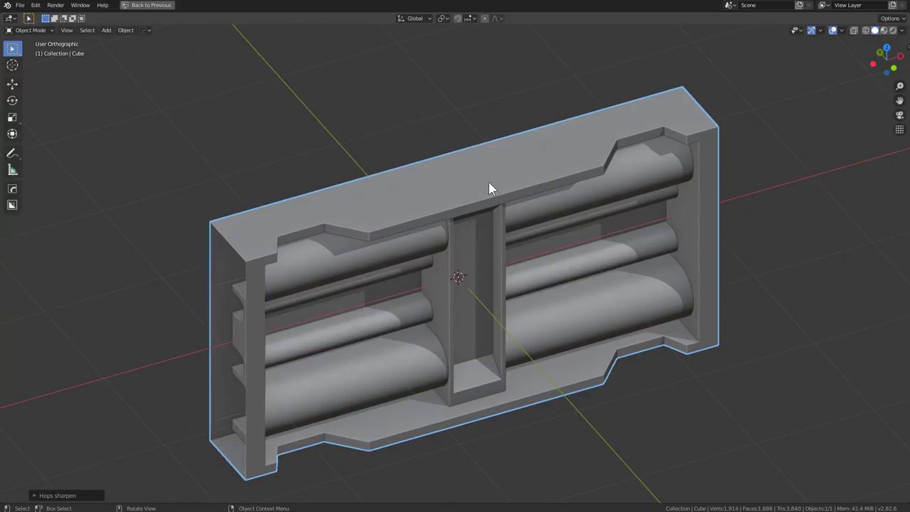
Bend the panel into a full ring with Twist 360, using the Z axis, 4 segments and a 360-degree angle.
{"action": "key", "text": "q"}
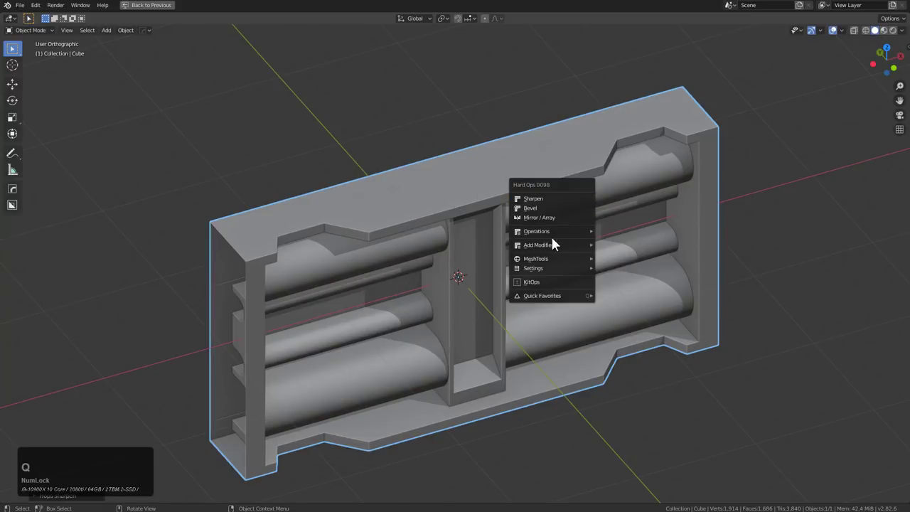
{"action": "mouse_move", "coordinate": [551, 258]}
{"action": "left_click", "coordinate": [625, 283]}
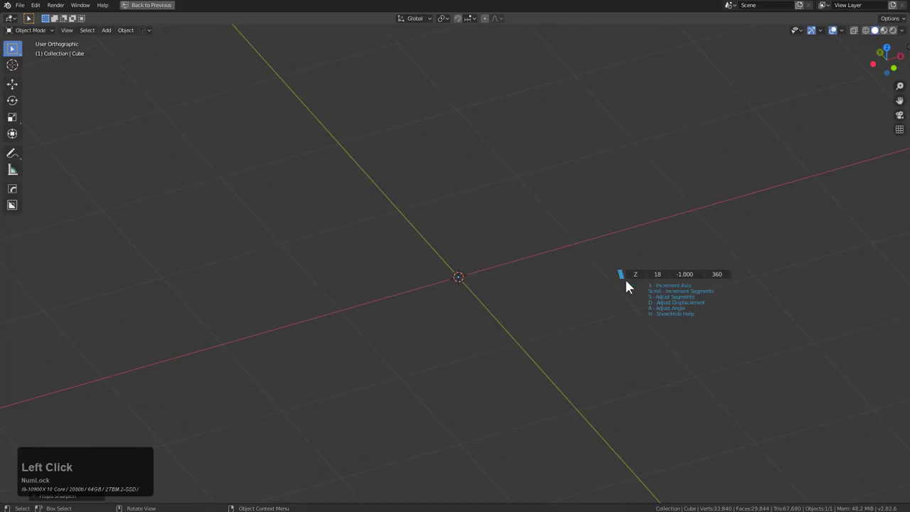
{"action": "scroll", "coordinate": [627, 286], "scroll_direction": "down", "scroll_amount": 2}
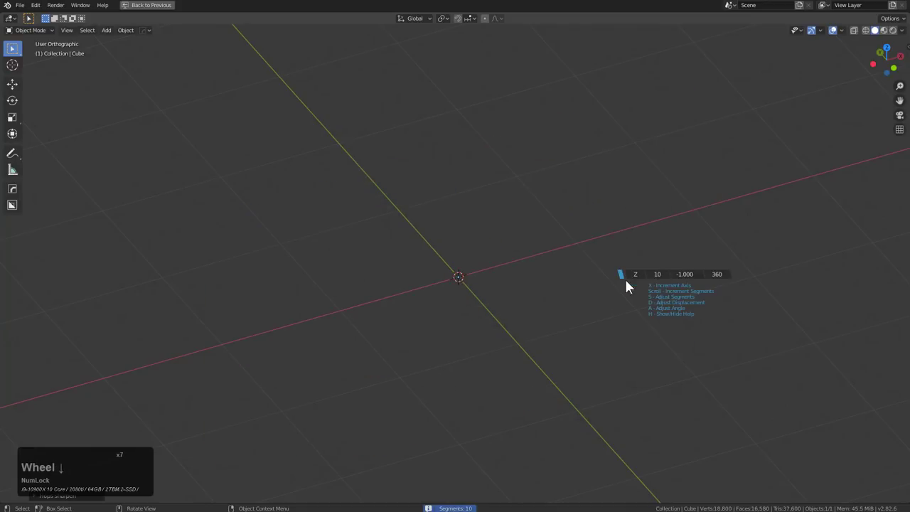
{"action": "scroll", "coordinate": [626, 287], "scroll_direction": "down", "scroll_amount": 6}
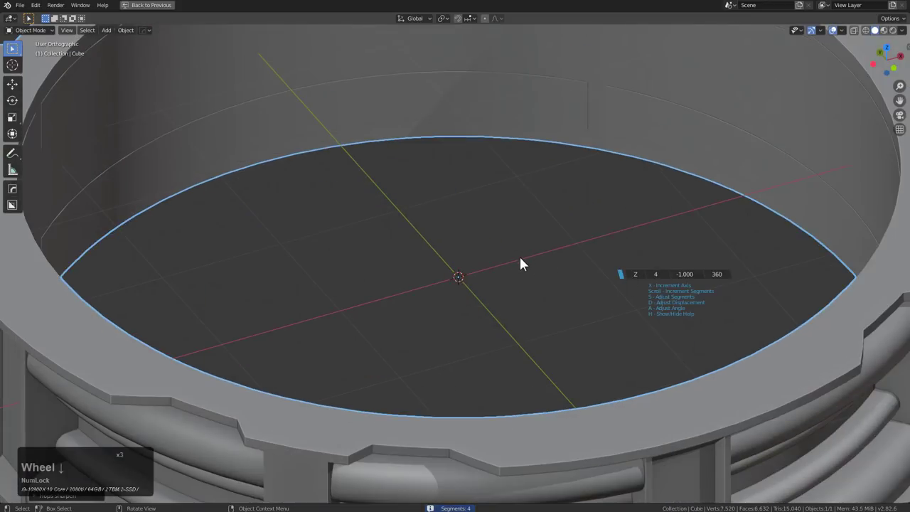
{"action": "scroll", "coordinate": [517, 260], "scroll_direction": "down", "scroll_amount": 5}
{"action": "middle_click_drag", "start_coordinate": [561, 268], "coordinate": [594, 259]}
{"action": "key", "text": "ctrl+grave"}
{"action": "left_click", "coordinate": [548, 341]}
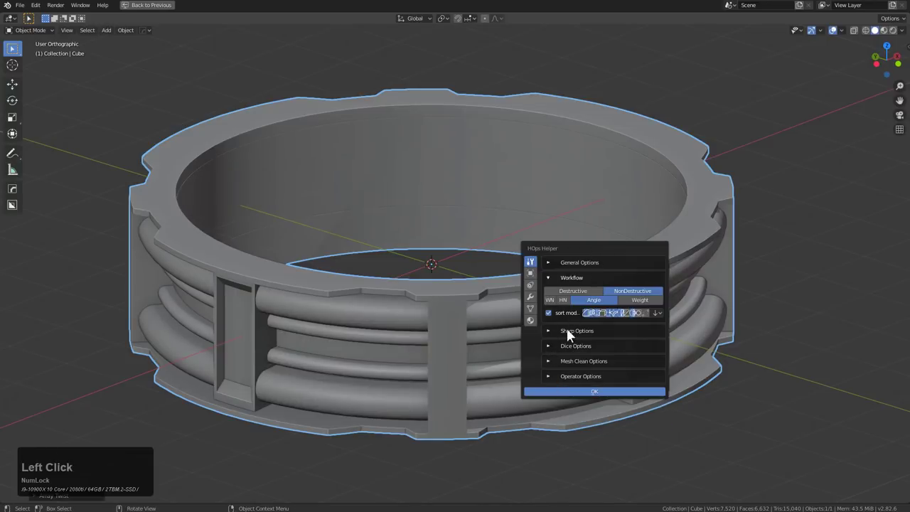
{"action": "left_click", "coordinate": [557, 276]}
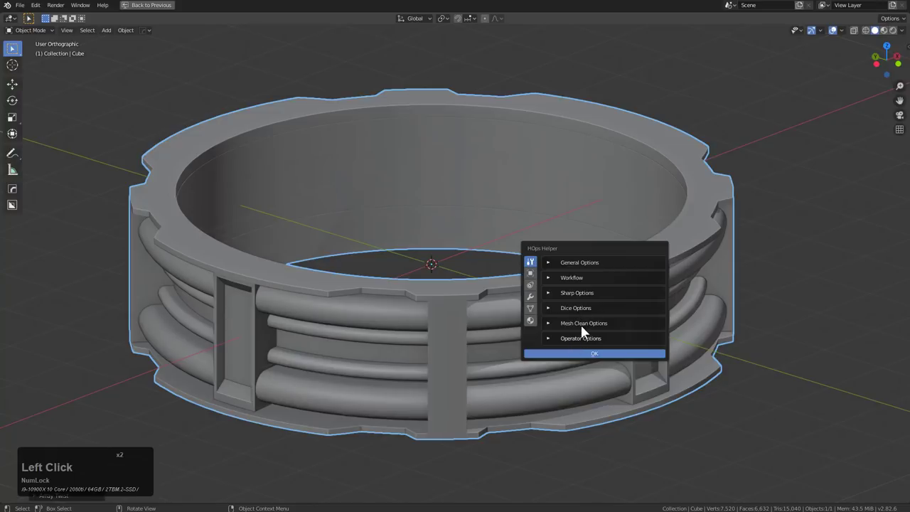
{"action": "key", "text": "Escape"}
Examine the twisted ring from above and from the side.
{"action": "middle_click_drag", "start_coordinate": [655, 287], "coordinate": [490, 298]}
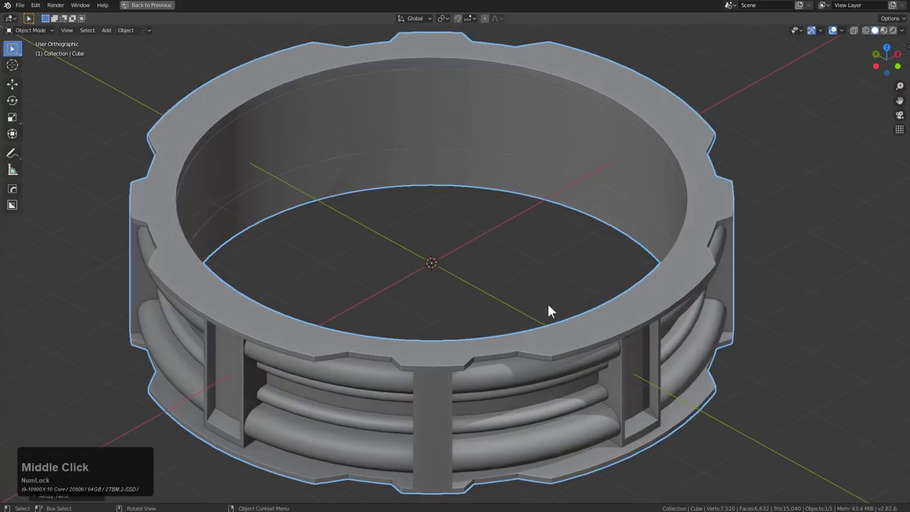
{"action": "scroll", "coordinate": [475, 292], "scroll_direction": "down", "scroll_amount": 2}
{"action": "mouse_move", "coordinate": [491, 263]}
{"action": "middle_mouse_down"}
{"action": "mouse_move", "coordinate": [473, 280]}
{"action": "mouse_move", "coordinate": [480, 265]}
{"action": "mouse_move", "coordinate": [567, 283]}
{"action": "mouse_move", "coordinate": [421, 250]}
{"action": "mouse_move", "coordinate": [525, 266]}
{"action": "mouse_move", "coordinate": [503, 271]}
{"action": "middle_mouse_up"}
{"action": "scroll", "coordinate": [491, 277], "scroll_direction": "down", "scroll_amount": 1}
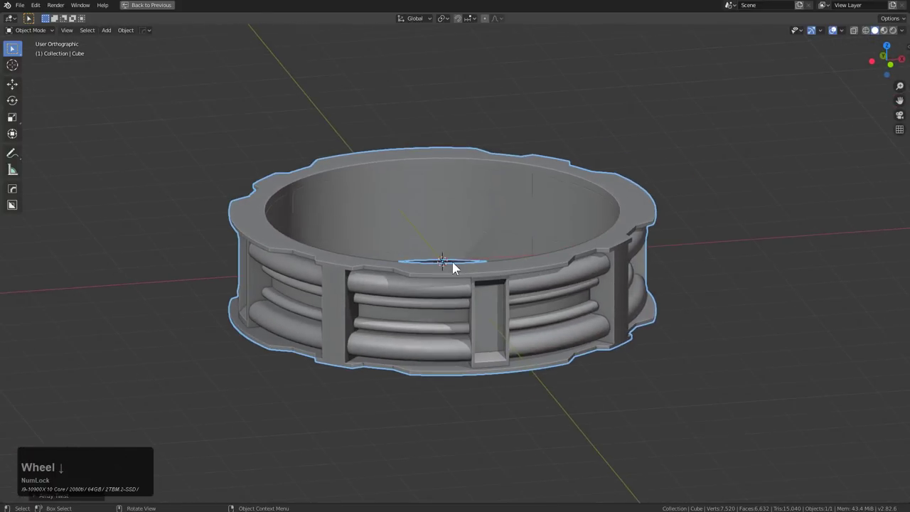
{"action": "middle_click_drag", "start_coordinate": [462, 253], "coordinate": [472, 281]}
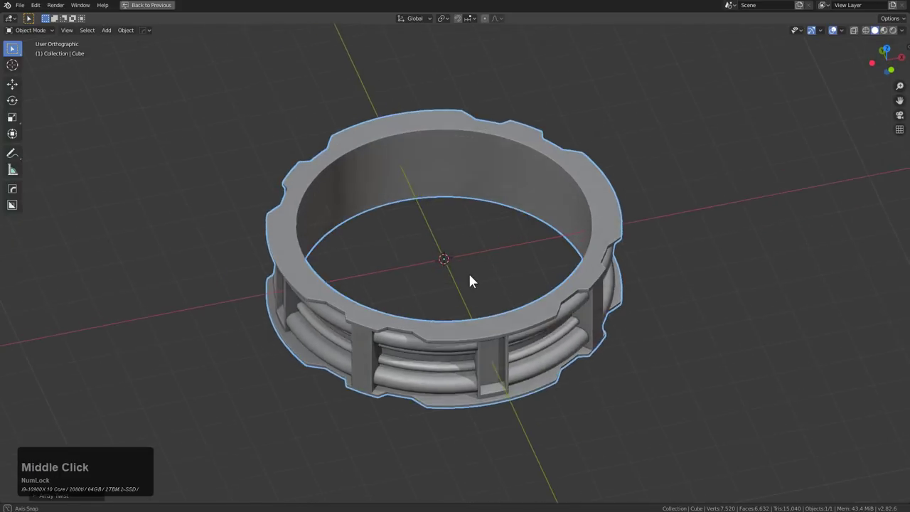
{"action": "scroll", "coordinate": [497, 264], "scroll_direction": "up", "scroll_amount": 1}
{"action": "scroll", "coordinate": [498, 267], "scroll_direction": "down", "scroll_amount": 1}
Delete the ring and add a new cube mesh in its place, framed in the view.
{"action": "key", "text": "x"}
{"action": "left_click", "coordinate": [487, 262]}
{"action": "key", "text": "shift+a"}
{"action": "mouse_move", "coordinate": [483, 256]}
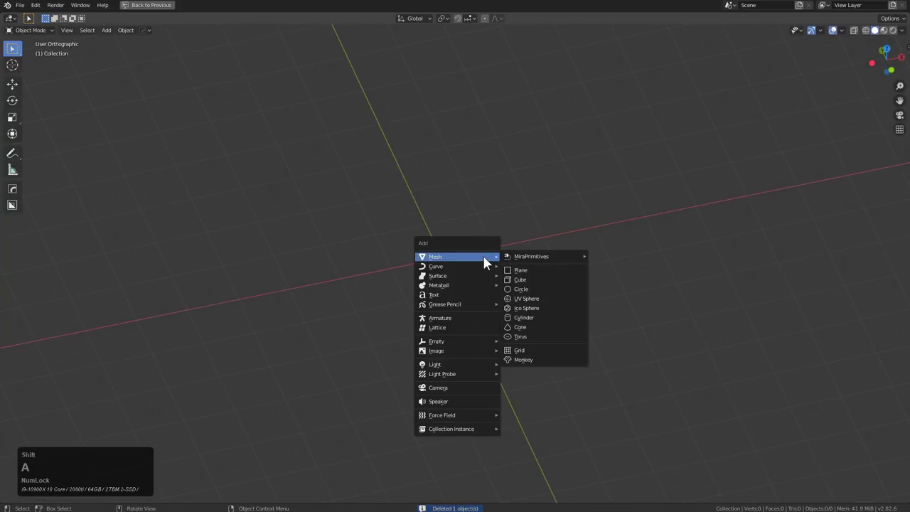
{"action": "left_click", "coordinate": [518, 281]}
{"action": "key", "text": "KP_Decimal"}
{"action": "middle_click_drag", "start_coordinate": [498, 277], "coordinate": [420, 282]}
{"action": "scroll", "coordinate": [434, 264], "scroll_direction": "up", "scroll_amount": 2}
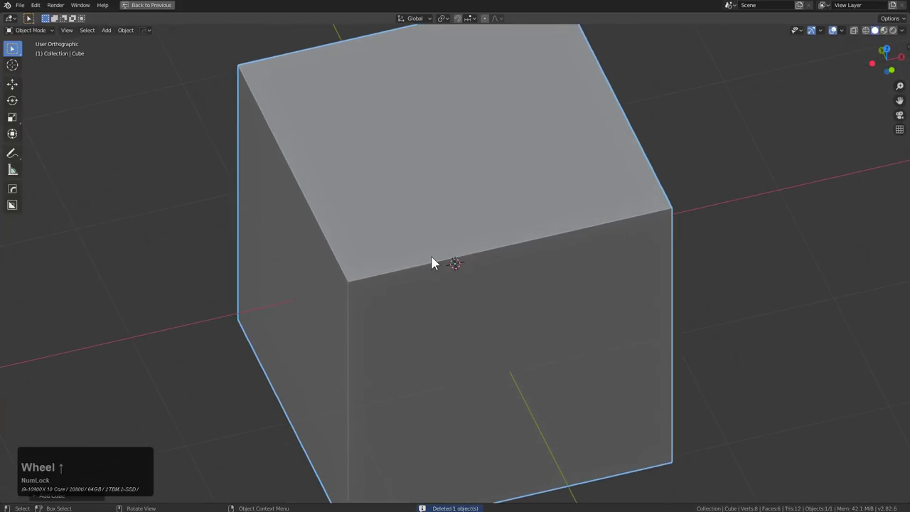
Bevel the cube's upper front corner vertex into a triangular face.
{"action": "key", "text": "Tab"}
{"action": "key", "text": "1"}
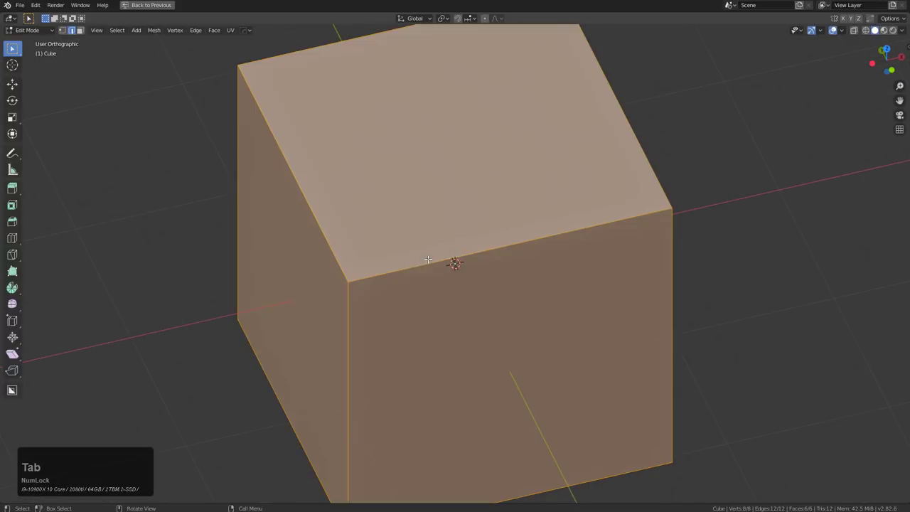
{"action": "left_click", "coordinate": [351, 282]}
{"action": "key", "text": "ctrl+shift+b"}
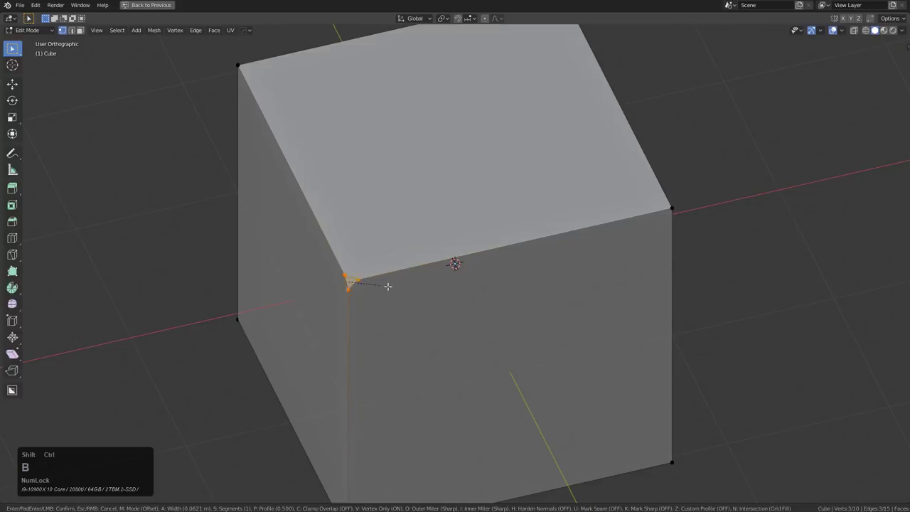
{"action": "left_click", "coordinate": [509, 288]}
{"action": "key", "text": "Tab"}
Activate BoxCutter and snap the 3D cursor to the centre of the triangular corner face.
{"action": "middle_click_drag", "start_coordinate": [458, 285], "coordinate": [458, 250]}
{"action": "scroll", "coordinate": [471, 260], "scroll_direction": "up", "scroll_amount": 3}
{"action": "key", "text": "w"}
{"action": "key", "text": "Tab"}
{"action": "key", "text": "shift+s"}
{"action": "left_click", "coordinate": [519, 246]}
{"action": "key", "text": "Tab"}
{"action": "scroll", "coordinate": [447, 256], "scroll_direction": "up", "scroll_amount": 1}
{"action": "scroll", "coordinate": [494, 254], "scroll_direction": "up", "scroll_amount": 1}
{"action": "left_click", "coordinate": [474, 242]}
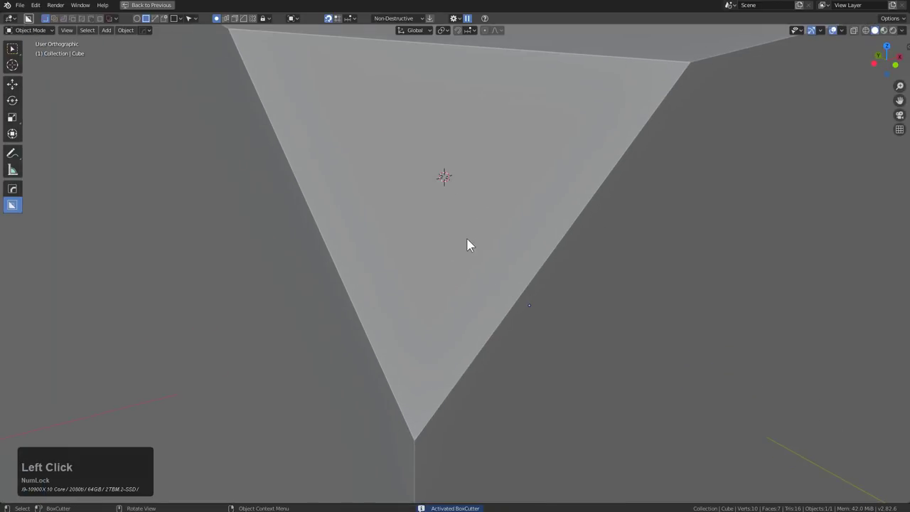
Draw a narrow rectangular box cutter below the 3D cursor on the triangular face and extrude it inward.
{"action": "scroll", "coordinate": [421, 246], "scroll_direction": "up", "scroll_amount": 1}
{"action": "left_click", "coordinate": [425, 285]}
{"action": "left_click", "coordinate": [444, 330]}
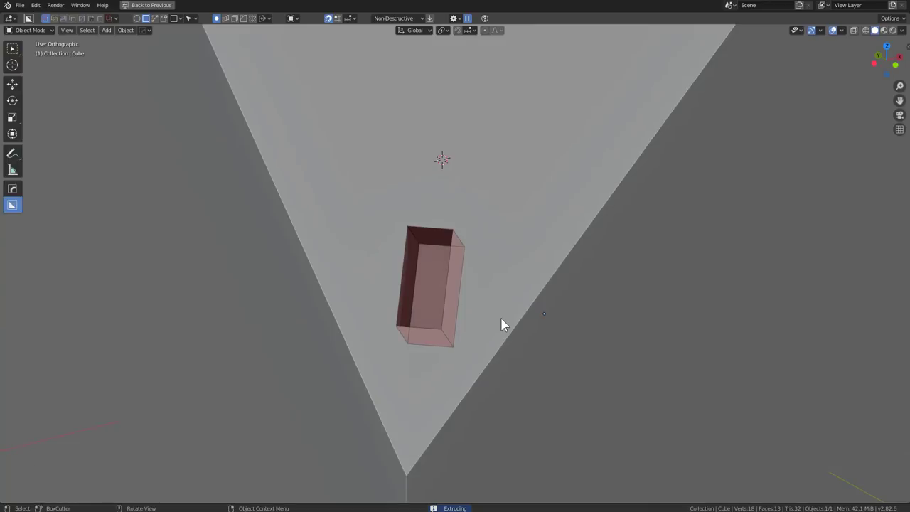
Try a three-copy radial array of the box cutter within BoxCutter.
{"action": "key", "text": "v"}
{"action": "key", "text": "v"}
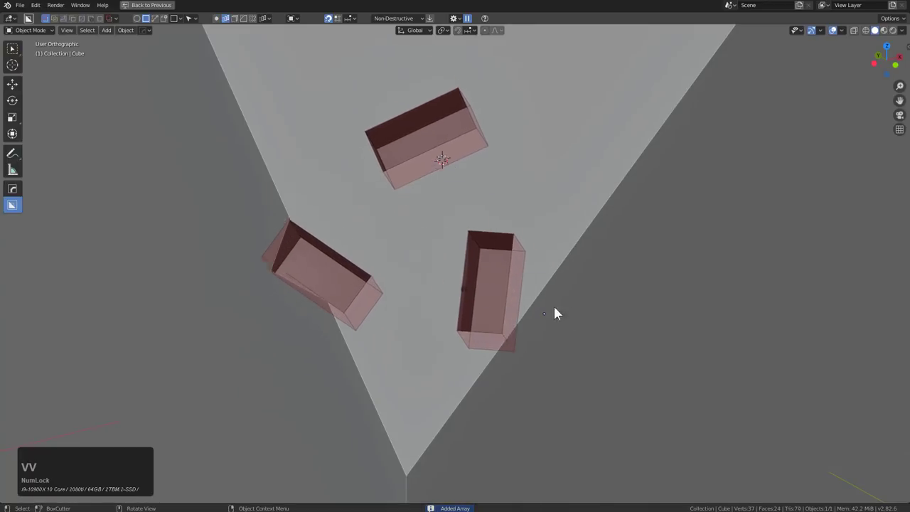
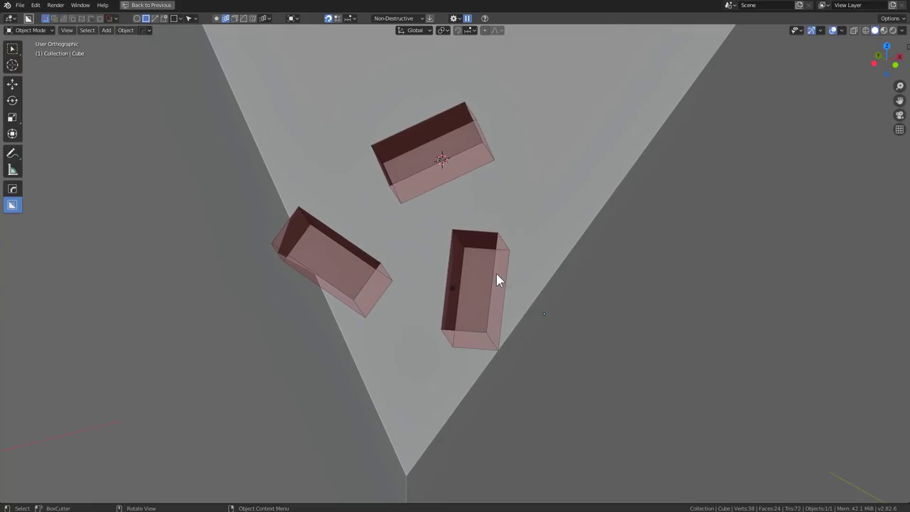
{"action": "key", "text": "Escape"}
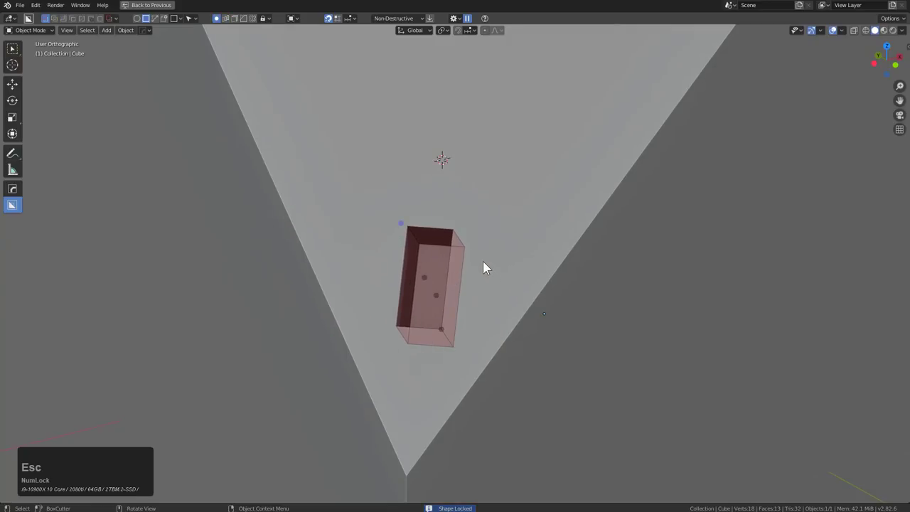
Complete the box cut with its cutter kept selected, and radial-array the cutter around the 3D cursor with 3 segments.
{"action": "left_click", "coordinate": [445, 239]}
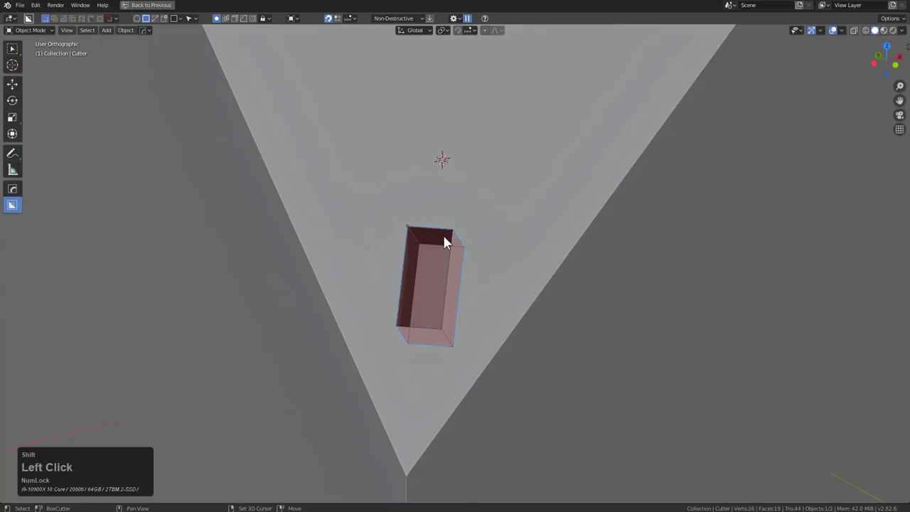
{"action": "key", "text": "q"}
{"action": "mouse_move", "coordinate": [571, 146]}
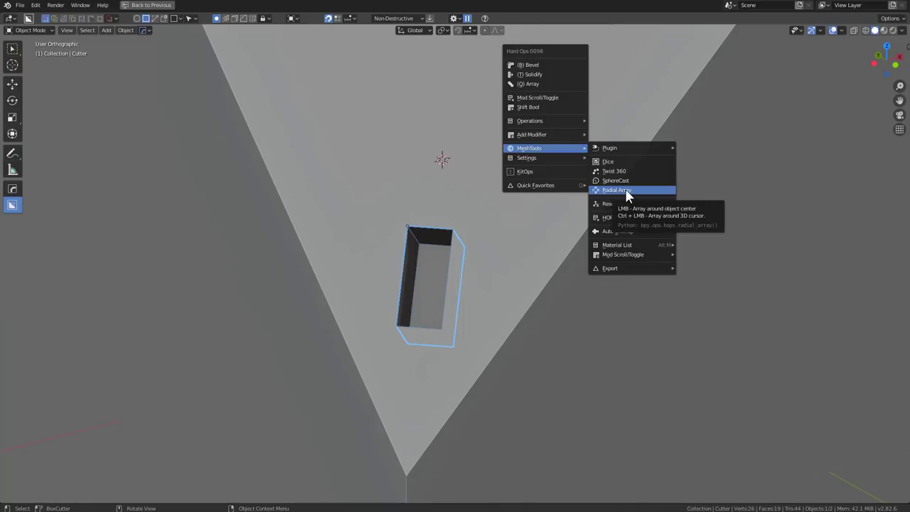
{"action": "scroll", "coordinate": [628, 195], "scroll_direction": "up", "scroll_amount": 1}
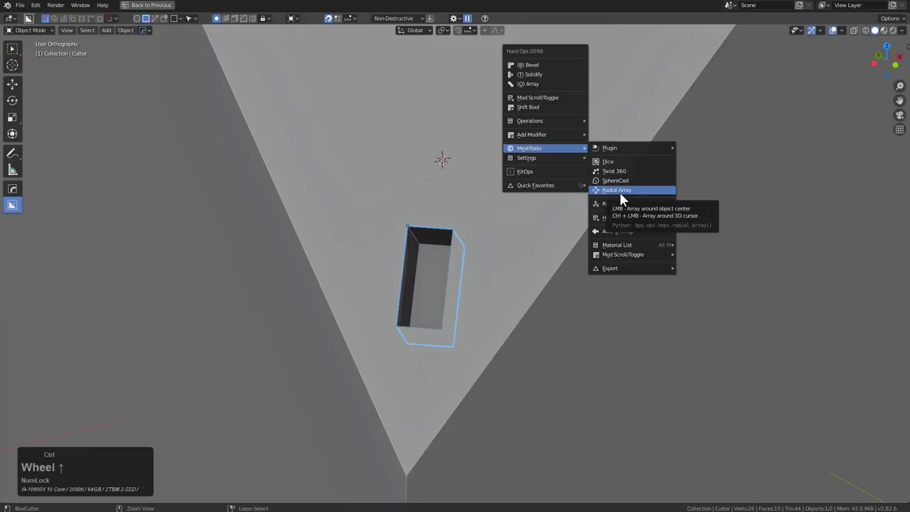
{"action": "left_click", "coordinate": [621, 194]}
{"action": "scroll", "coordinate": [621, 194], "scroll_direction": "down", "scroll_amount": 2}
{"action": "scroll", "coordinate": [619, 191], "scroll_direction": "down", "scroll_amount": 3}
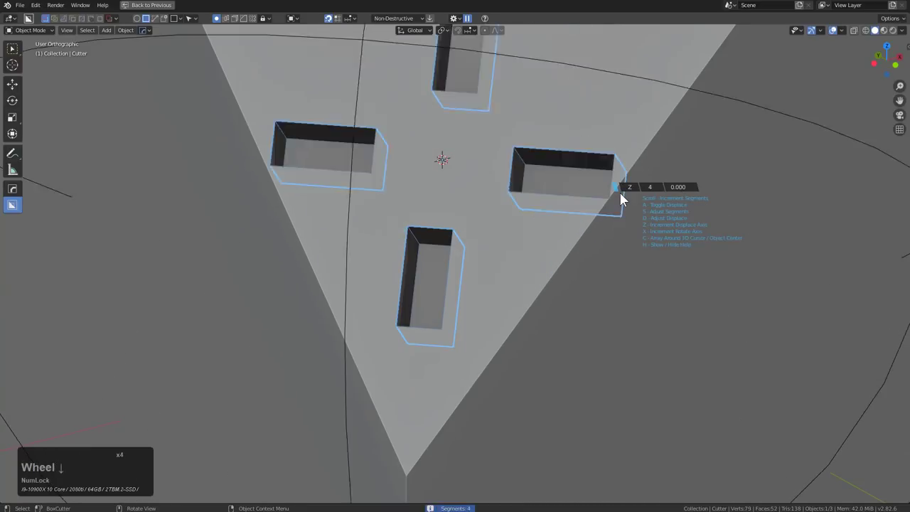
{"action": "left_click", "coordinate": [619, 190]}
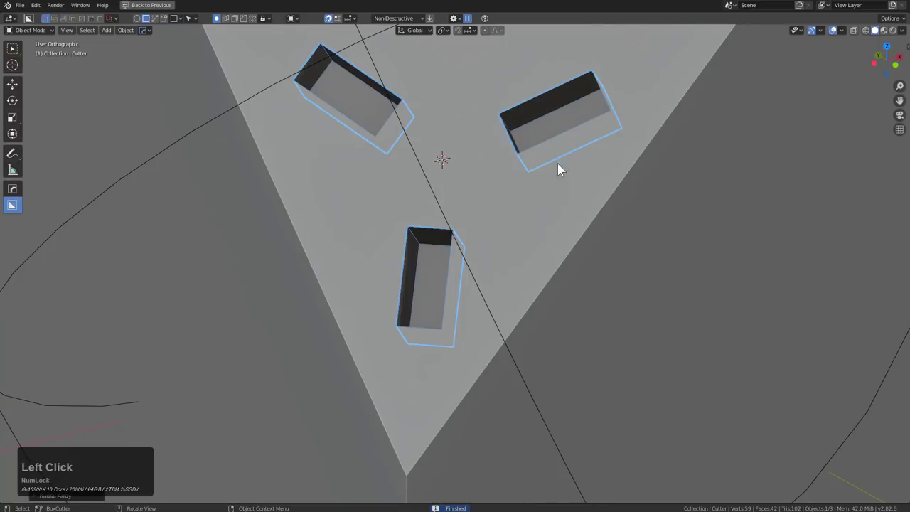
Make the main cube the selected object in place of the arrayed cutter.
{"action": "middle_click_drag", "start_coordinate": [448, 197], "coordinate": [265, 195]}
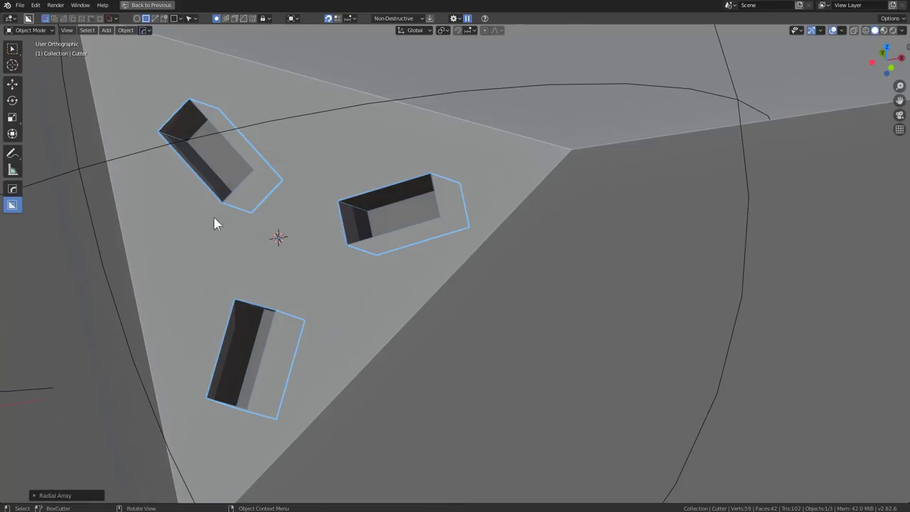
{"action": "middle_click_drag", "start_coordinate": [325, 189], "coordinate": [338, 184]}
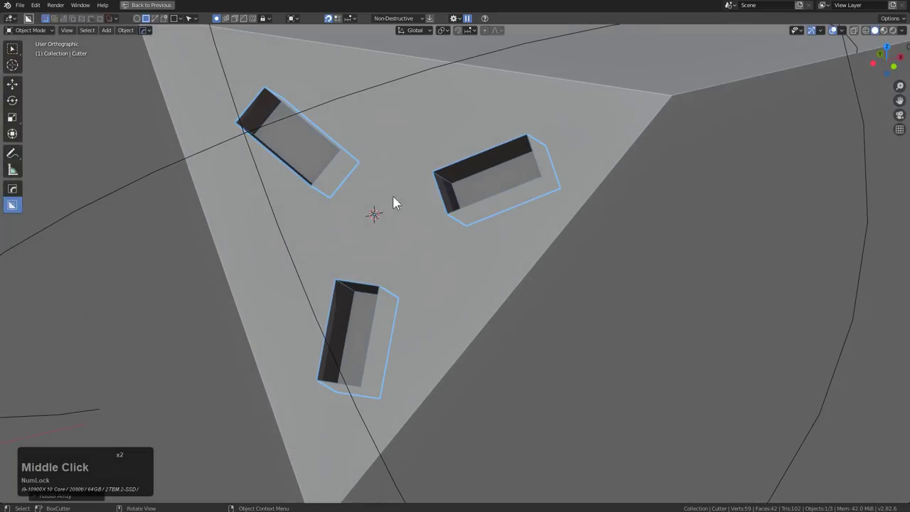
{"action": "scroll", "coordinate": [506, 248], "scroll_direction": "up", "scroll_amount": 1}
{"action": "middle_click_drag", "start_coordinate": [506, 248], "coordinate": [526, 230], "text": "shift"}
{"action": "scroll", "coordinate": [525, 225], "scroll_direction": "up", "scroll_amount": 1}
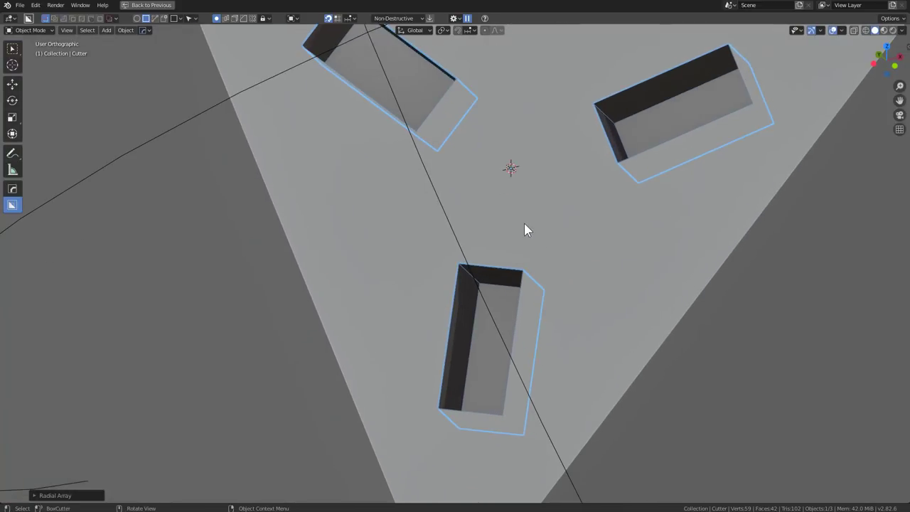
{"action": "left_click", "coordinate": [523, 225]}
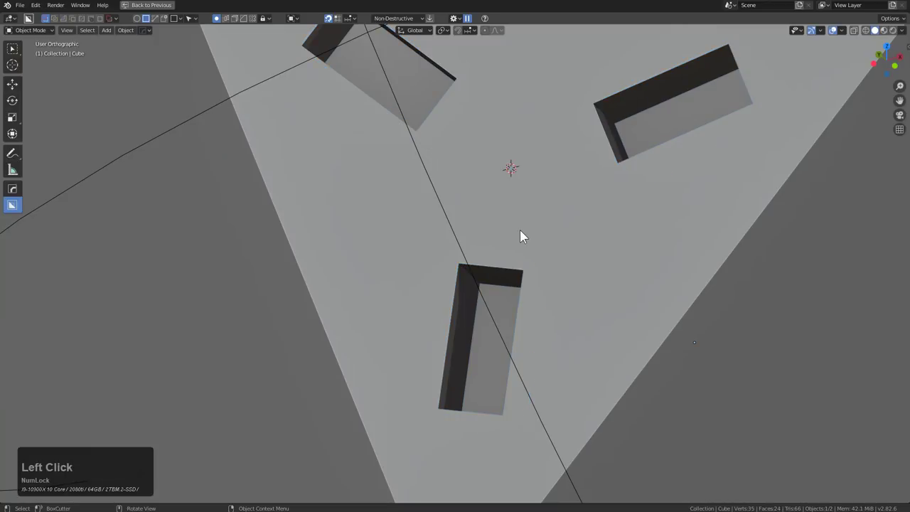
{"action": "scroll", "coordinate": [519, 230], "scroll_direction": "down", "scroll_amount": 2}
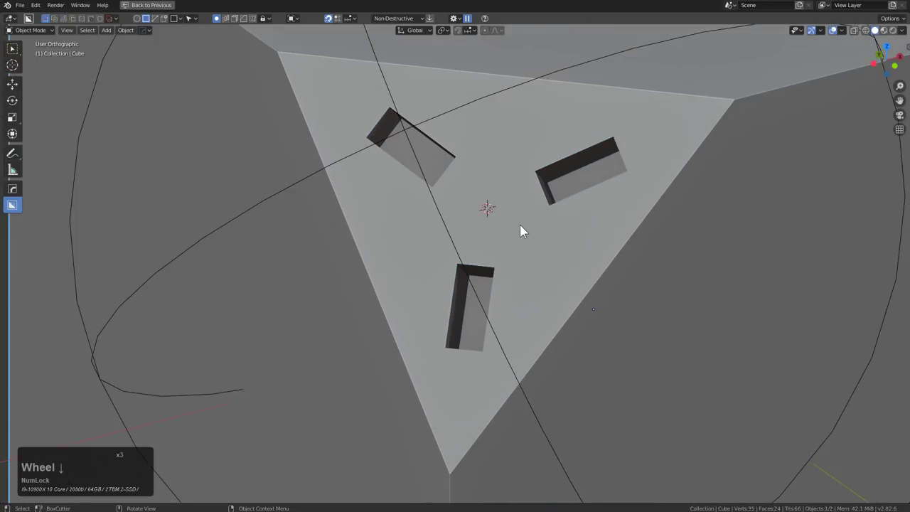
{"action": "left_click", "coordinate": [518, 226]}
Cut a wider, shallow rectangular recess over the inner end of the lowest slot on the triangular face.
{"action": "scroll", "coordinate": [519, 225], "scroll_direction": "up", "scroll_amount": 4}
{"action": "left_click", "coordinate": [451, 193]}
{"action": "left_click_drag", "start_coordinate": [409, 163], "coordinate": [510, 305]}
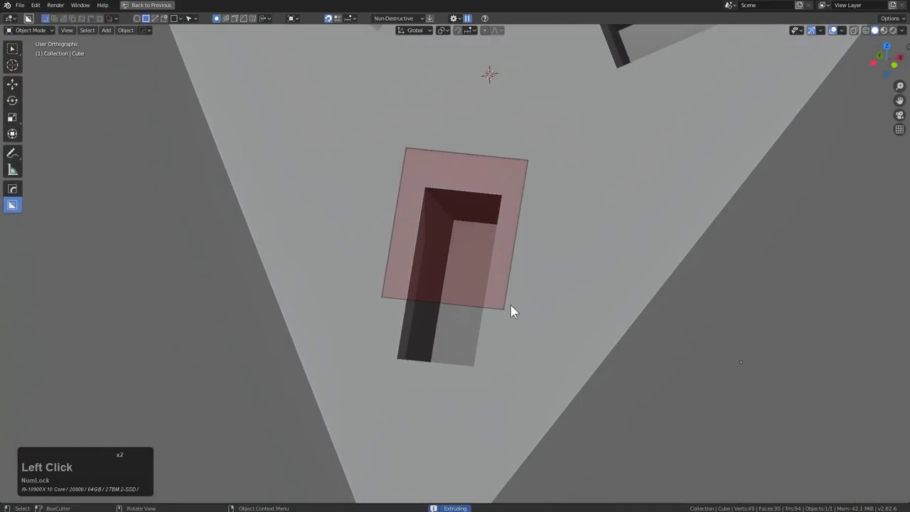
{"action": "left_click", "coordinate": [526, 295]}
{"action": "scroll", "coordinate": [524, 203], "scroll_direction": "down", "scroll_amount": 2}
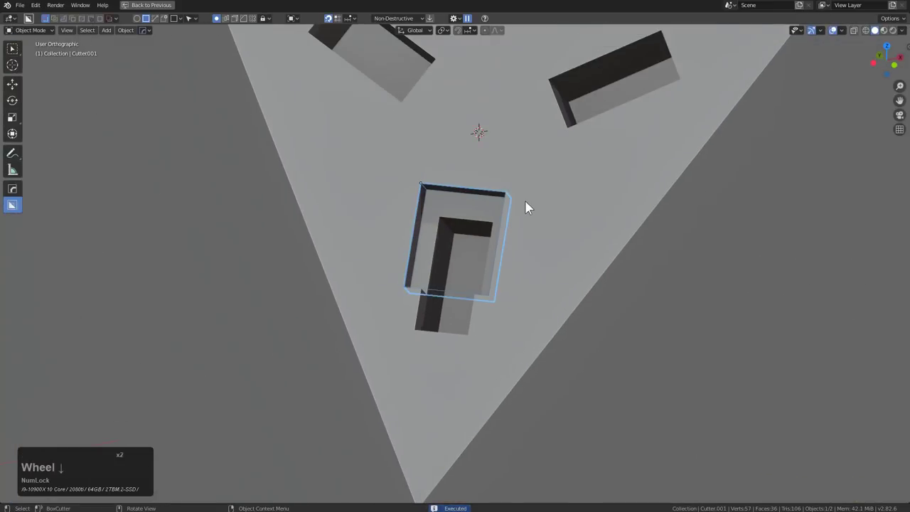
Radial-array the wide recess cutter around the 3D cursor with 3 segments and hide the cutter.
{"action": "middle_click_drag", "start_coordinate": [524, 204], "coordinate": [596, 219]}
{"action": "key", "text": "q"}
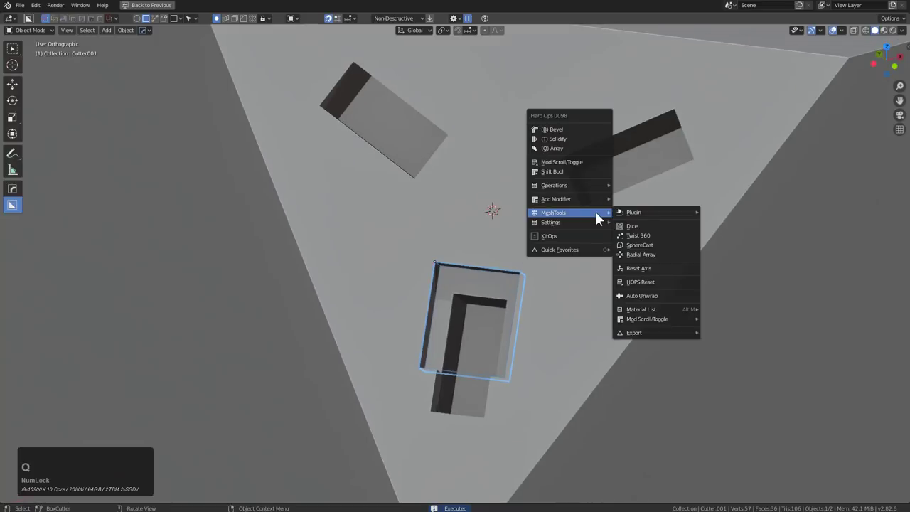
{"action": "left_click", "coordinate": [653, 254]}
{"action": "left_click", "coordinate": [645, 250]}
{"action": "middle_click_drag", "start_coordinate": [415, 183], "coordinate": [493, 197]}
{"action": "key", "text": "h"}
{"action": "key", "text": "KP_5"}
Select the cube and cut a deep, narrow slot beside the outer end of the lowest recess.
{"action": "scroll", "coordinate": [557, 241], "scroll_direction": "up", "scroll_amount": 2}
{"action": "left_click", "coordinate": [500, 259]}
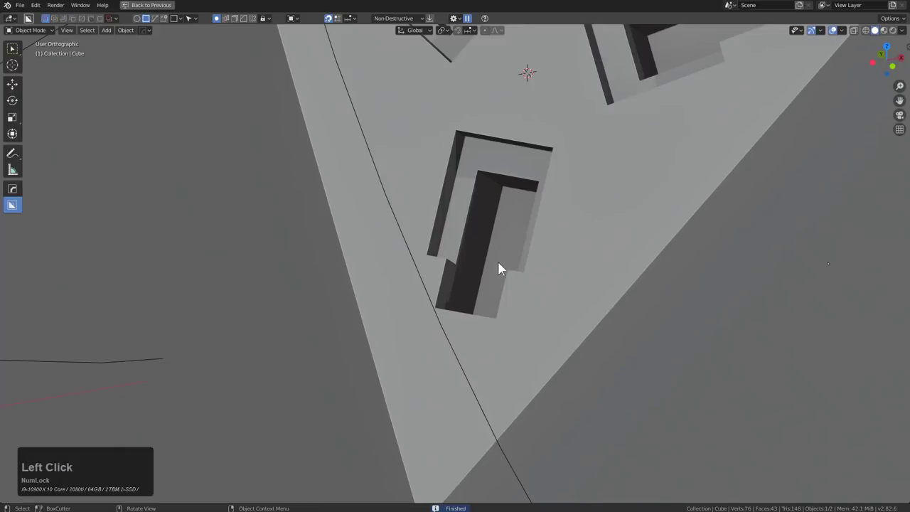
{"action": "scroll", "coordinate": [423, 282], "scroll_direction": "up", "scroll_amount": 2}
{"action": "left_click_drag", "start_coordinate": [410, 265], "coordinate": [403, 365]}
{"action": "left_click", "coordinate": [494, 313]}
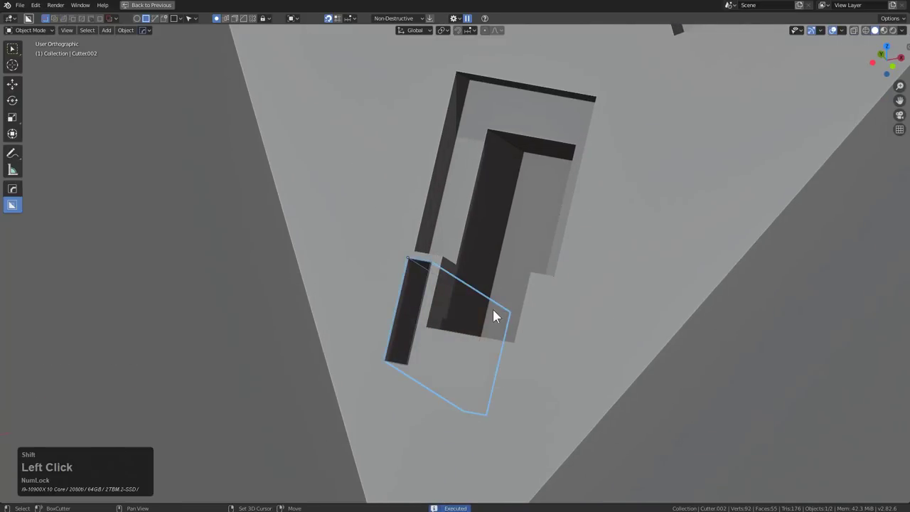
Duplicate the narrow slot cutter's mesh along its local X axis to the opposite side of the recess.
{"action": "scroll", "coordinate": [509, 228], "scroll_direction": "down", "scroll_amount": 5}
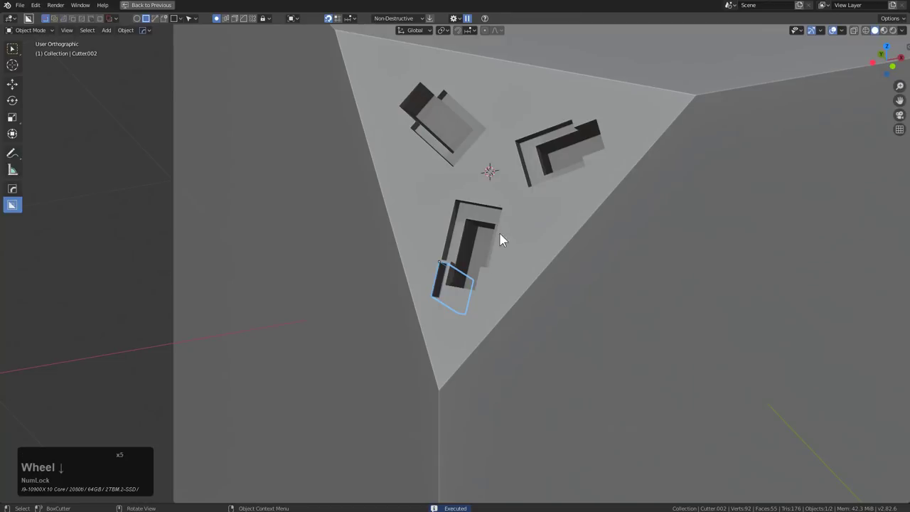
{"action": "middle_click_drag", "start_coordinate": [500, 237], "coordinate": [506, 240]}
{"action": "scroll", "coordinate": [505, 242], "scroll_direction": "up", "scroll_amount": 2}
{"action": "scroll", "coordinate": [506, 240], "scroll_direction": "up", "scroll_amount": 4}
{"action": "key", "text": "Tab"}
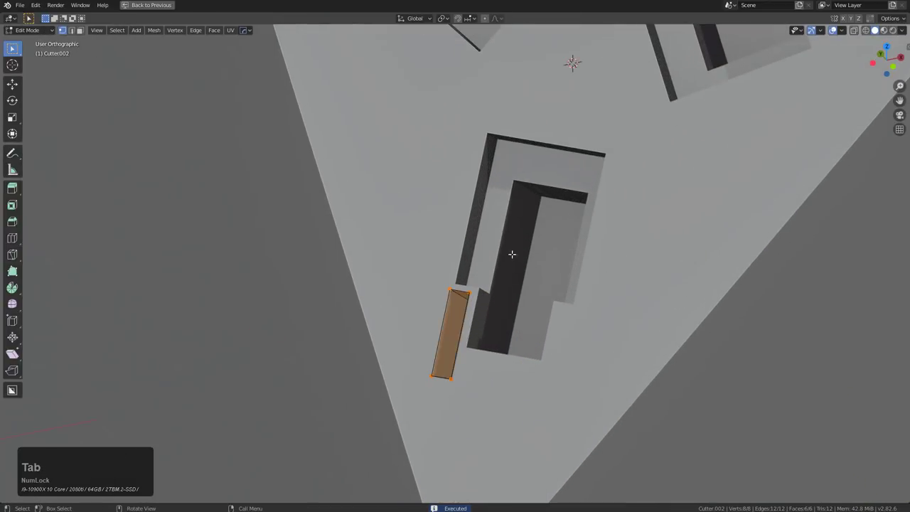
{"action": "key", "text": "g"}
{"action": "key", "text": "x"}
{"action": "key", "text": "x"}
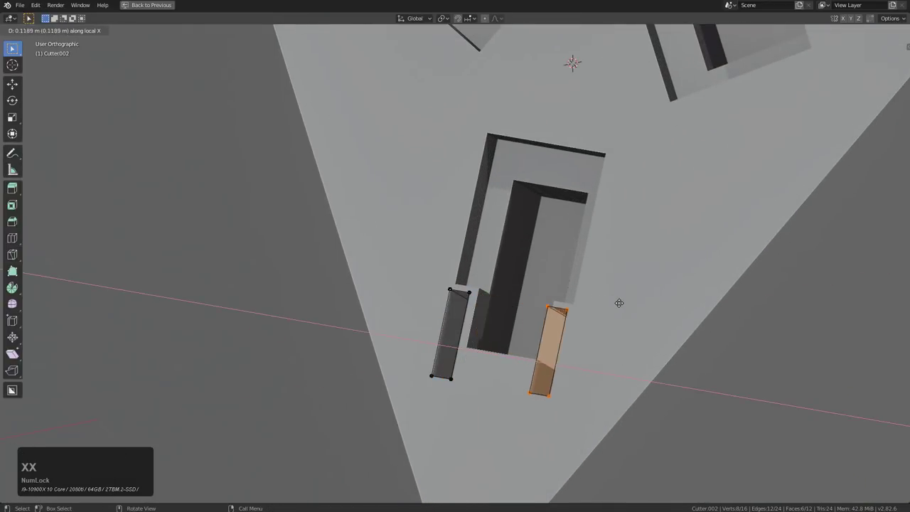
{"action": "left_click", "coordinate": [625, 305]}
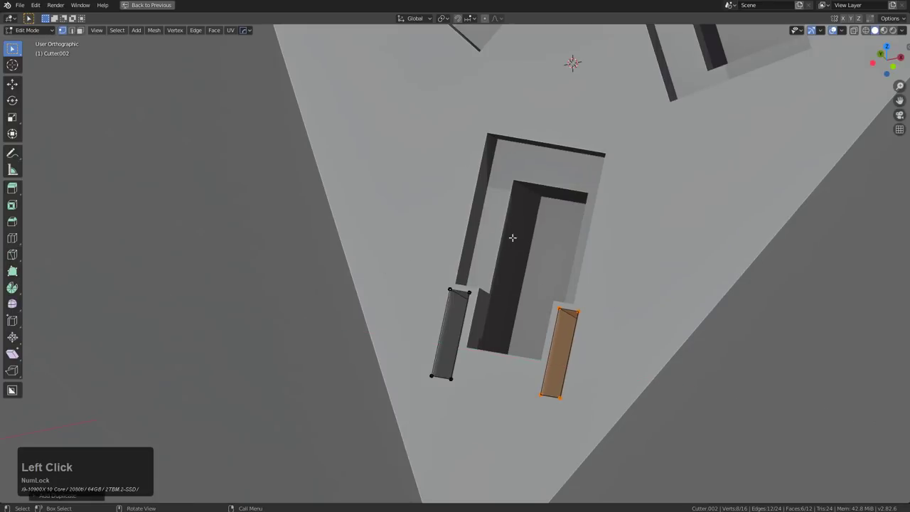
{"action": "key", "text": "Tab"}
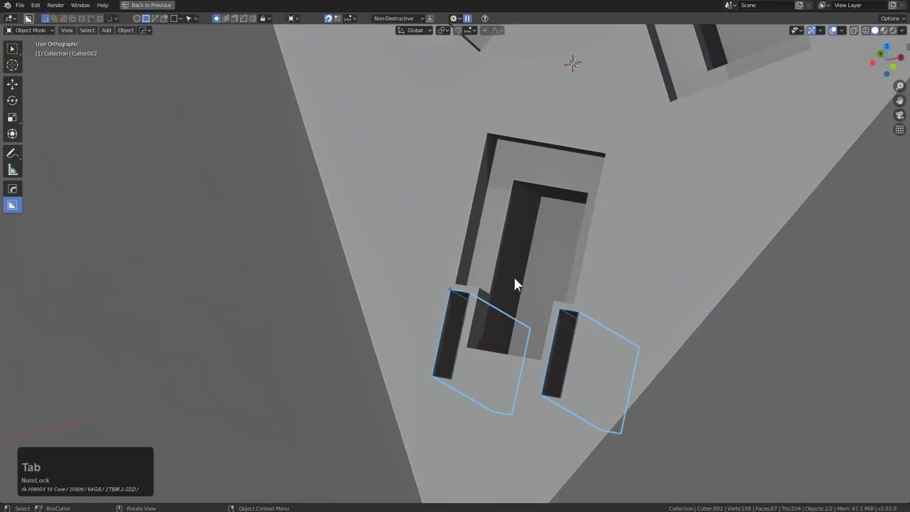
Radial-array the paired narrow slot cutters around the 3D cursor with 3 segments and leave them hidden.
{"action": "scroll", "coordinate": [595, 242], "scroll_direction": "down", "scroll_amount": 1}
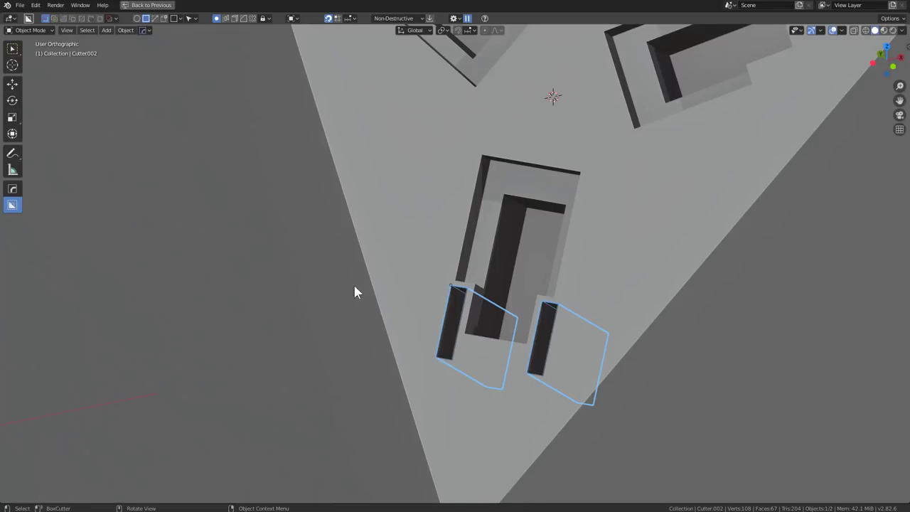
{"action": "middle_click_drag", "start_coordinate": [546, 240], "coordinate": [498, 282]}
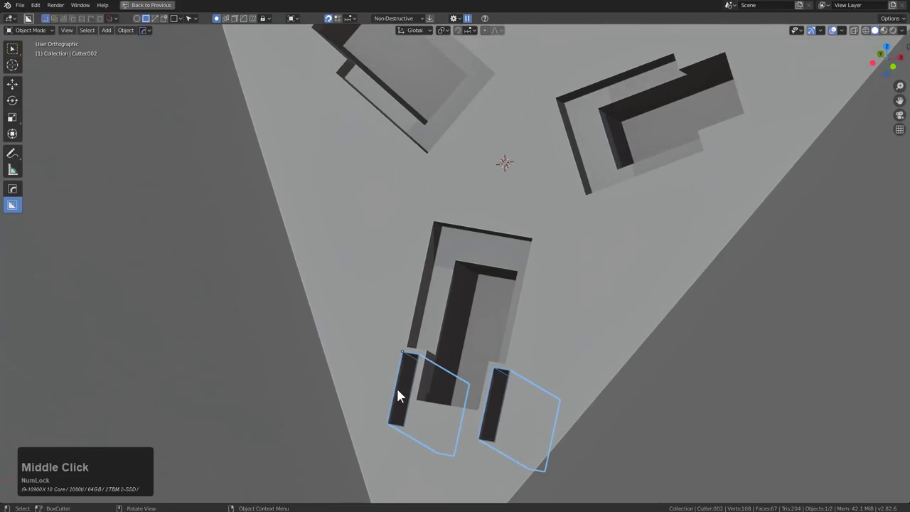
{"action": "key", "text": "q"}
{"action": "mouse_move", "coordinate": [555, 193]}
{"action": "left_click", "coordinate": [608, 235]}
{"action": "left_click", "coordinate": [610, 242]}
{"action": "scroll", "coordinate": [561, 245], "scroll_direction": "down", "scroll_amount": 3}
{"action": "middle_click_drag", "start_coordinate": [561, 244], "coordinate": [562, 242]}
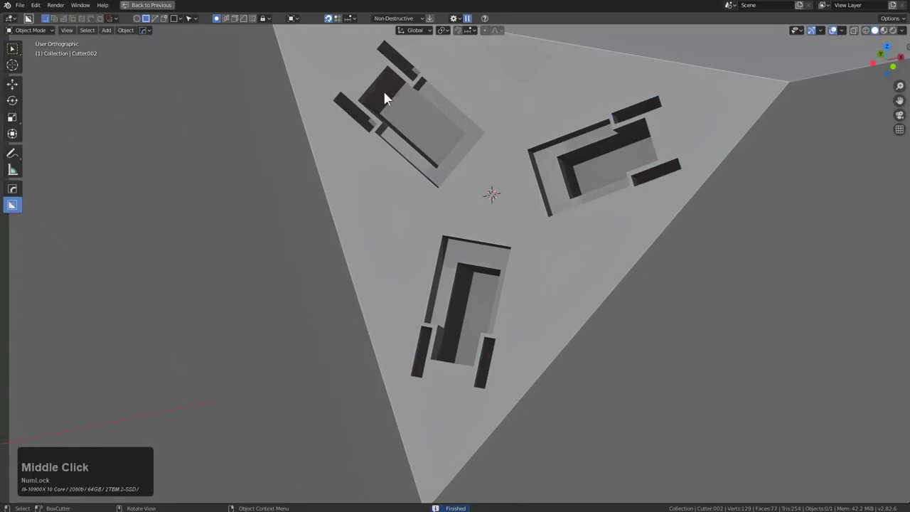
Select the cube and cut a small rectangular notch across the inner edge of the lowest recess.
{"action": "scroll", "coordinate": [512, 226], "scroll_direction": "up", "scroll_amount": 2}
{"action": "left_click", "coordinate": [514, 217]}
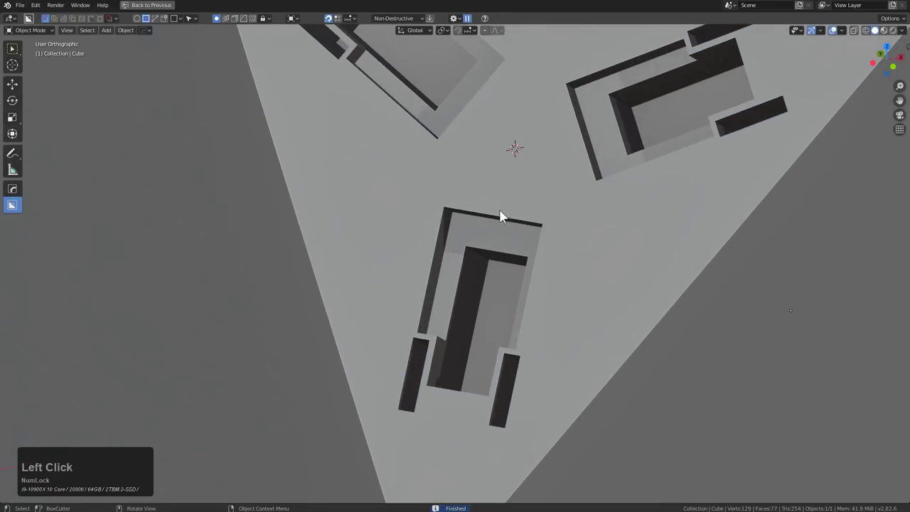
{"action": "left_click_drag", "start_coordinate": [469, 211], "coordinate": [537, 233]}
{"action": "left_click", "coordinate": [565, 234]}
Radial-array the notch cutter around the 3D cursor on the Z axis with 3 segments and hide it.
{"action": "middle_click_drag", "start_coordinate": [549, 164], "coordinate": [588, 230]}
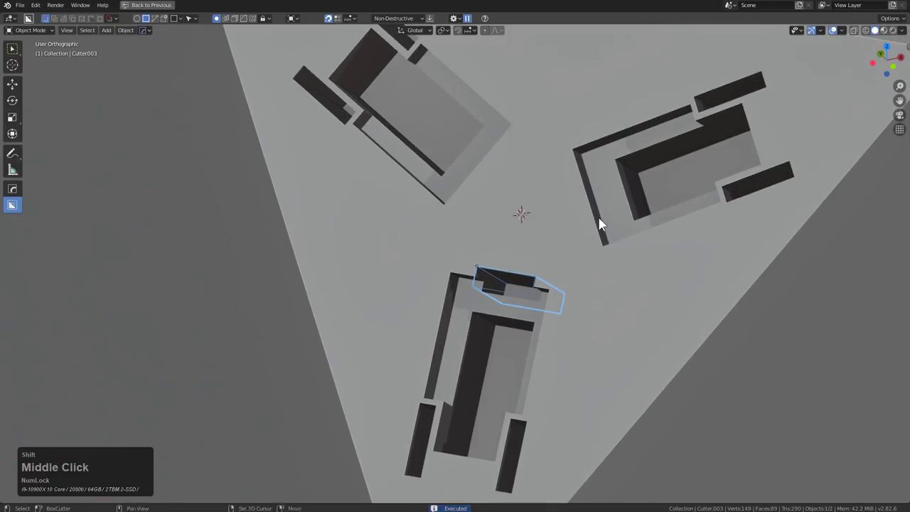
{"action": "key", "text": "q"}
{"action": "mouse_move", "coordinate": [638, 212]}
{"action": "left_click", "coordinate": [695, 254]}
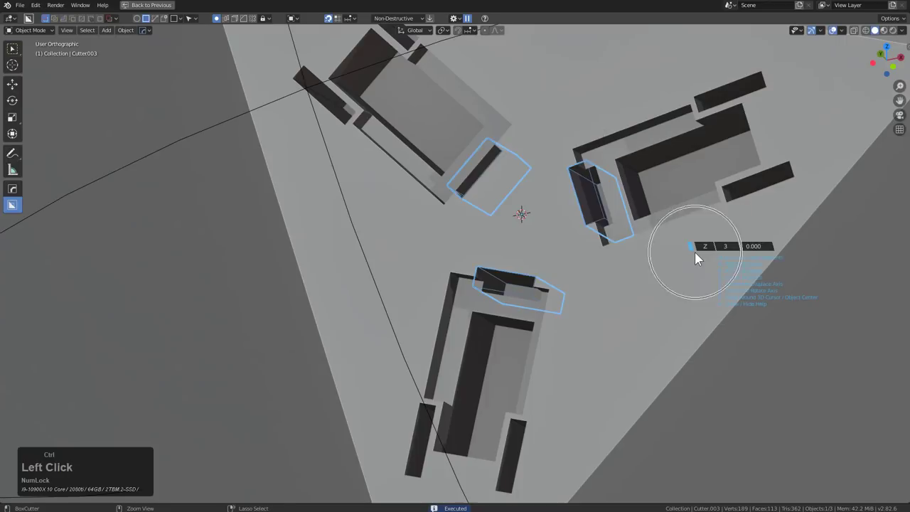
{"action": "key", "text": "1"}
{"action": "scroll", "coordinate": [604, 242], "scroll_direction": "down", "scroll_amount": 1}
{"action": "middle_click_drag", "start_coordinate": [604, 242], "coordinate": [573, 206]}
Draw a large box cutter enclosing the whole lowest recess, extrude it inward and bevel its corners with 1 segment.
{"action": "scroll", "coordinate": [562, 202], "scroll_direction": "up", "scroll_amount": 2}
{"action": "scroll", "coordinate": [562, 203], "scroll_direction": "up", "scroll_amount": 2}
{"action": "left_click", "coordinate": [500, 212]}
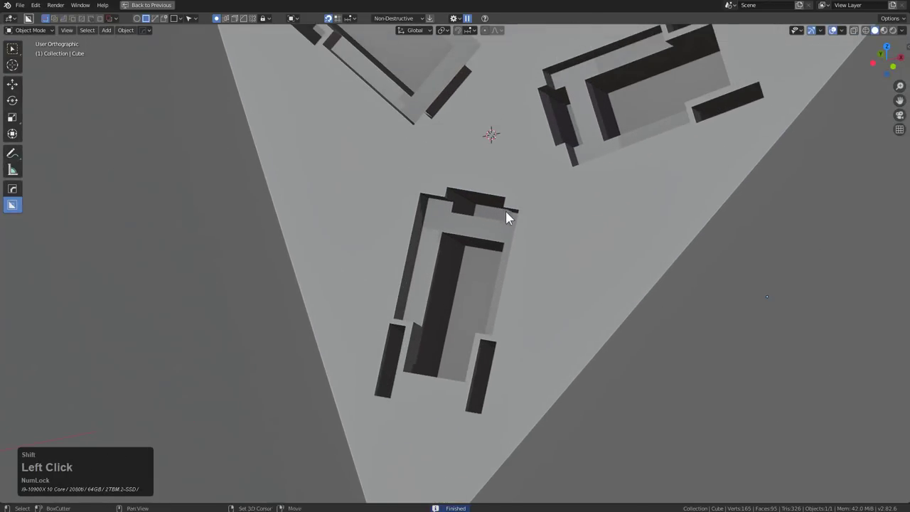
{"action": "middle_click_drag", "start_coordinate": [500, 211], "coordinate": [499, 151]}
{"action": "left_click_drag", "start_coordinate": [443, 113], "coordinate": [511, 392]}
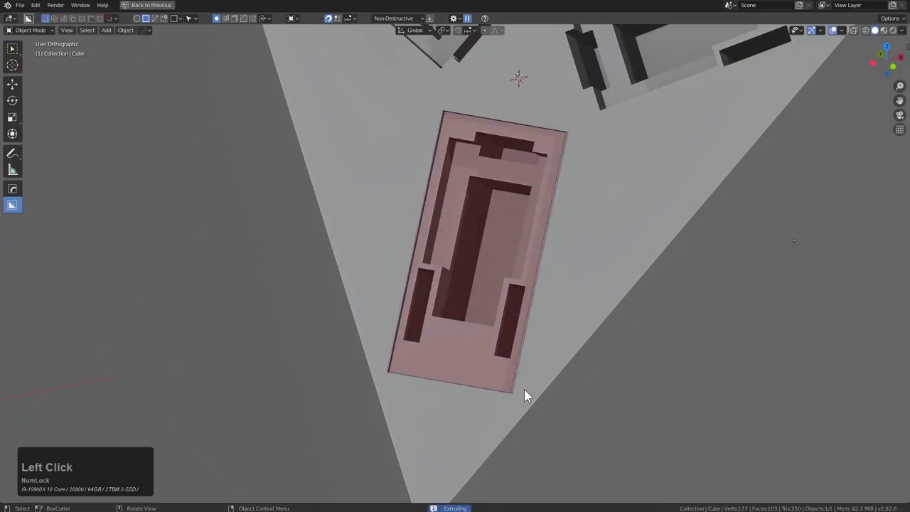
{"action": "left_click", "coordinate": [569, 391]}
{"action": "scroll", "coordinate": [580, 391], "scroll_direction": "down", "scroll_amount": 3}
{"action": "scroll", "coordinate": [612, 377], "scroll_direction": "down", "scroll_amount": 1}
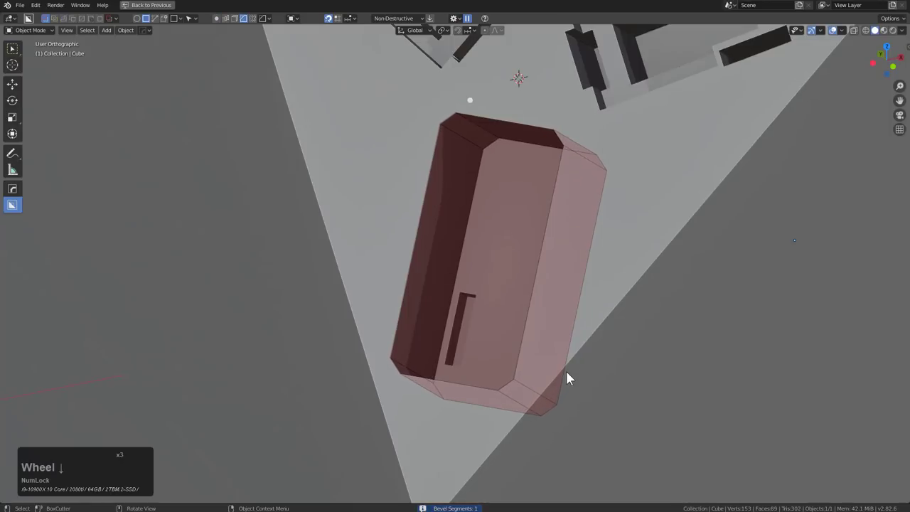
Solidify the enclosing cutter into a thin outline and complete the cut with its cutter kept selected.
{"action": "key", "text": "t"}
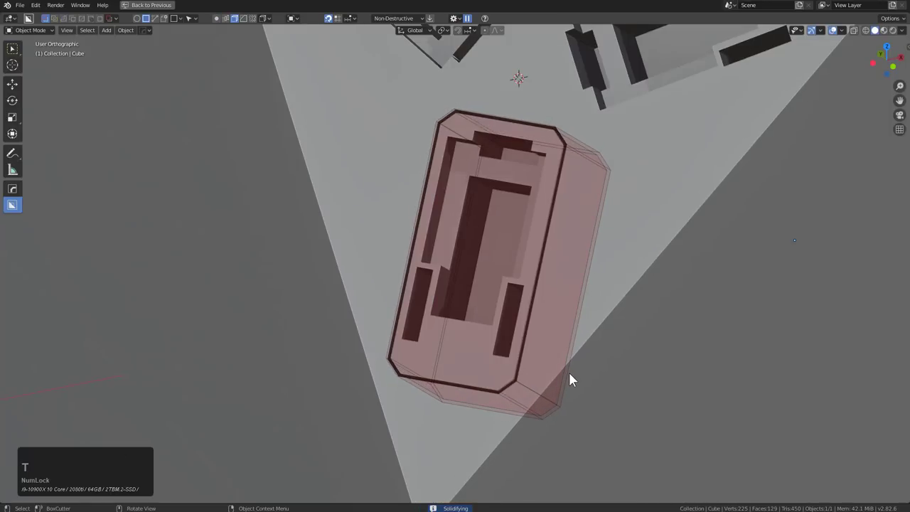
{"action": "left_click", "coordinate": [569, 371]}
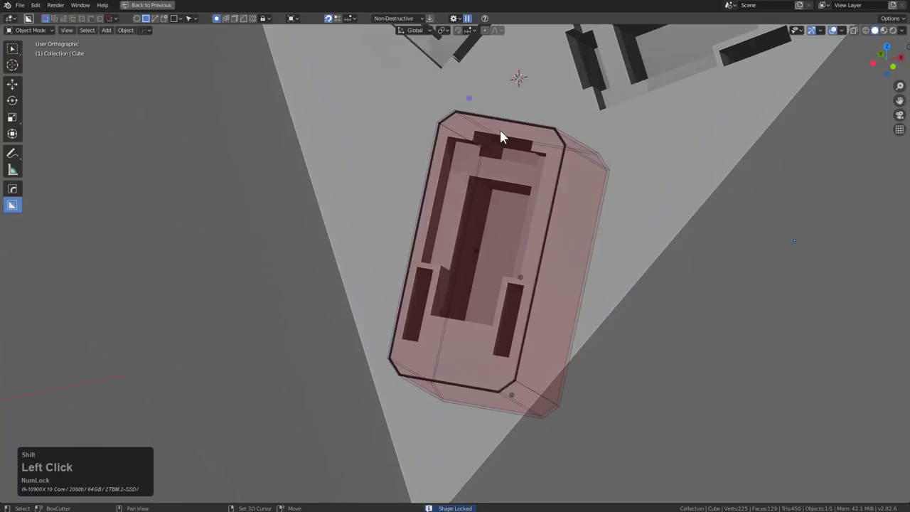
{"action": "left_click", "coordinate": [500, 129]}
{"action": "scroll", "coordinate": [541, 158], "scroll_direction": "down", "scroll_amount": 1}
{"action": "scroll", "coordinate": [539, 161], "scroll_direction": "up", "scroll_amount": 1}
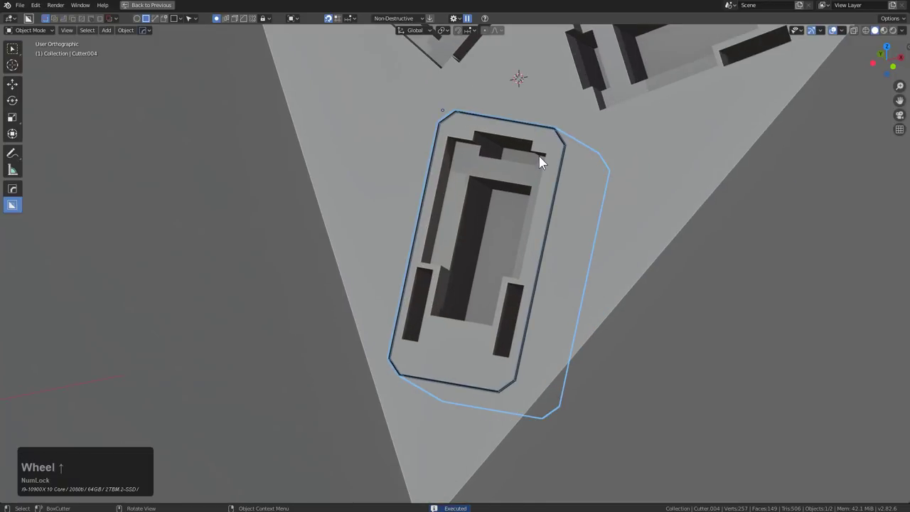
Radial-array the outline cutter around the 3D cursor on the Z axis with 3 segments.
{"action": "scroll", "coordinate": [596, 153], "scroll_direction": "down", "scroll_amount": 1}
{"action": "middle_click_drag", "start_coordinate": [606, 149], "coordinate": [595, 211]}
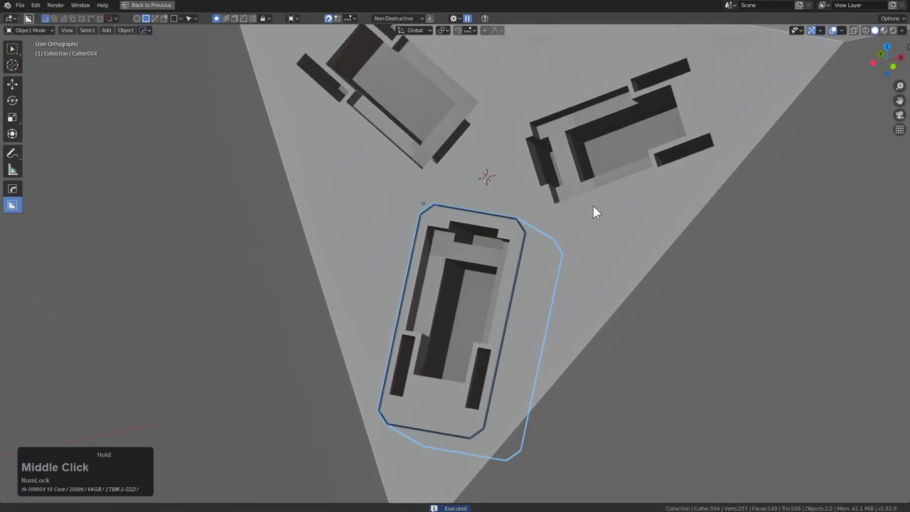
{"action": "middle_click_drag", "start_coordinate": [579, 151], "coordinate": [557, 164], "text": "shift"}
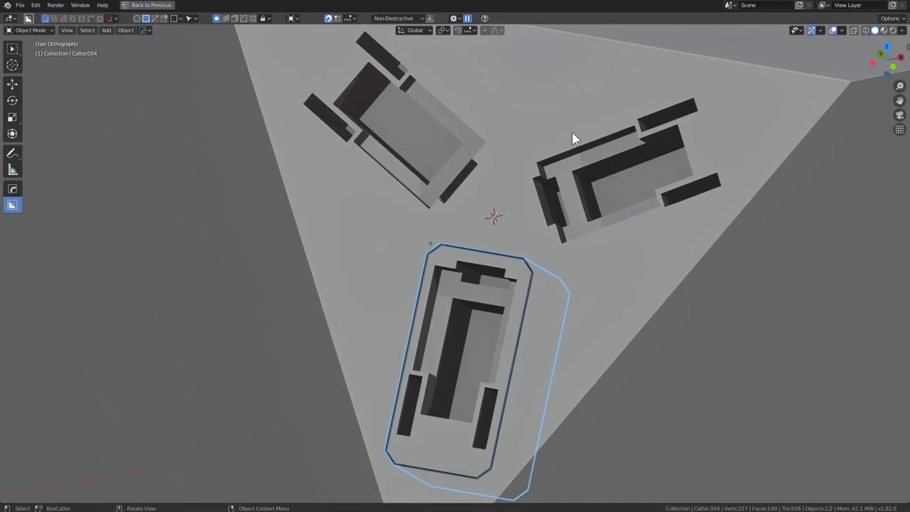
{"action": "key", "text": "q"}
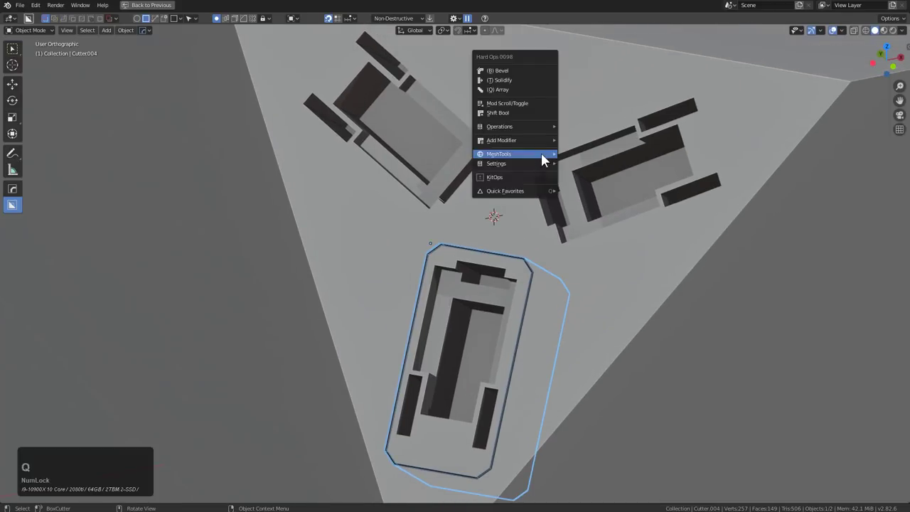
{"action": "mouse_move", "coordinate": [541, 152]}
{"action": "left_click", "coordinate": [591, 192]}
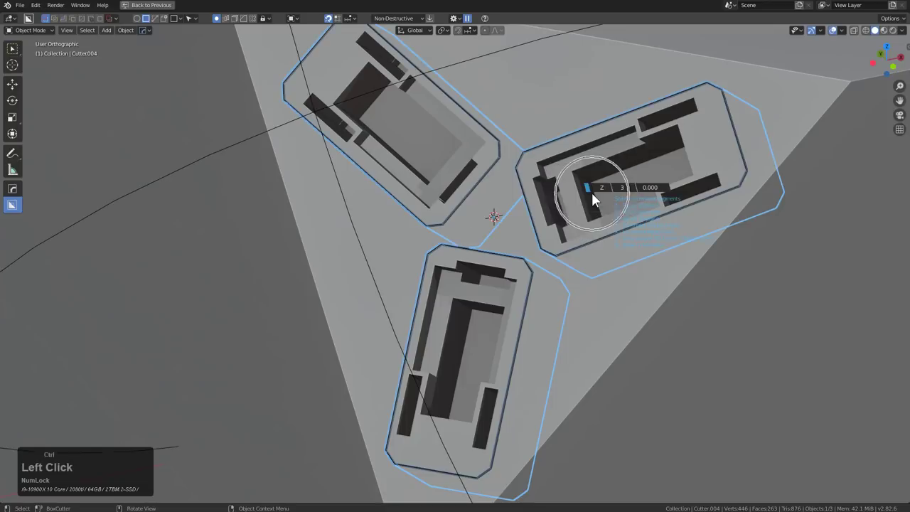
{"action": "left_click", "coordinate": [592, 192]}
Activate the Hard Ops tool and adjust the radial displacement to move the three outline cutters slightly outward from the 3D cursor.
{"action": "middle_click_drag", "start_coordinate": [567, 179], "coordinate": [569, 192]}
{"action": "scroll", "coordinate": [570, 192], "scroll_direction": "down", "scroll_amount": 2}
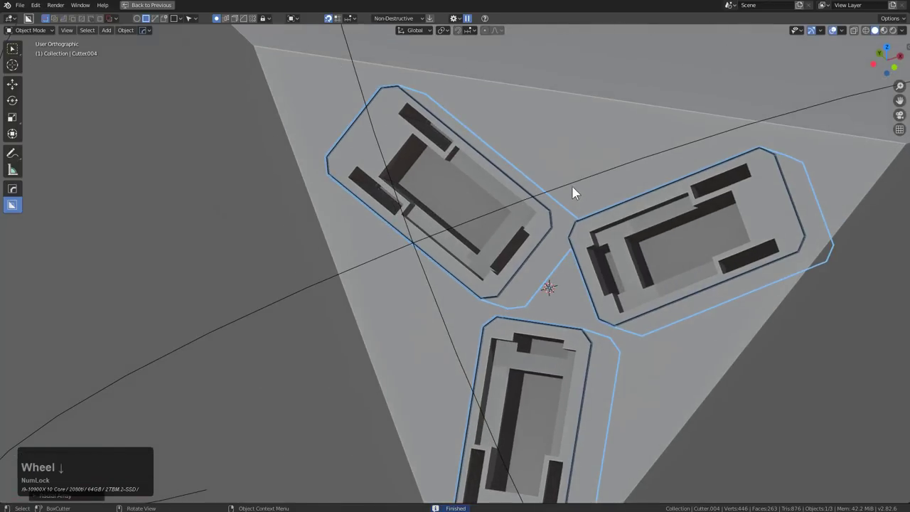
{"action": "key", "text": "ctrl"}
{"action": "key", "text": "ctrl"}
{"action": "scroll", "coordinate": [575, 192], "scroll_direction": "down", "scroll_amount": 3}
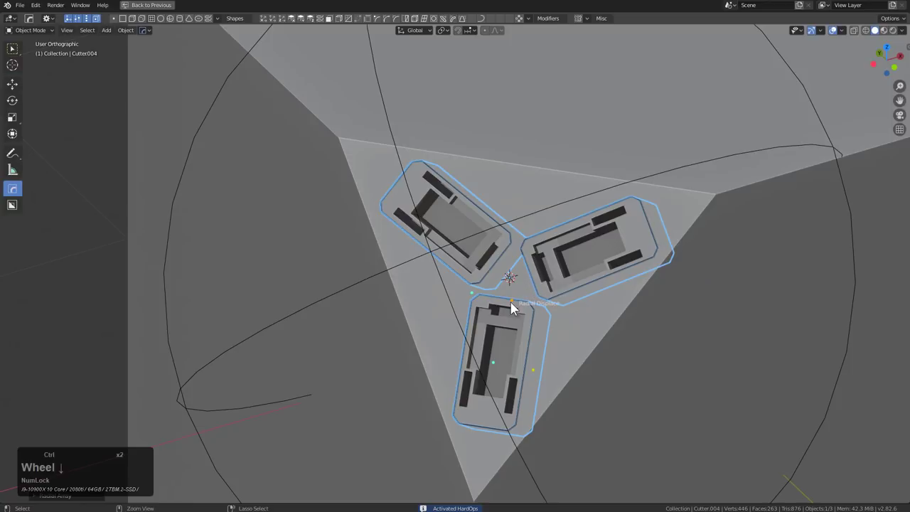
{"action": "left_click", "coordinate": [512, 299], "text": "ctrl"}
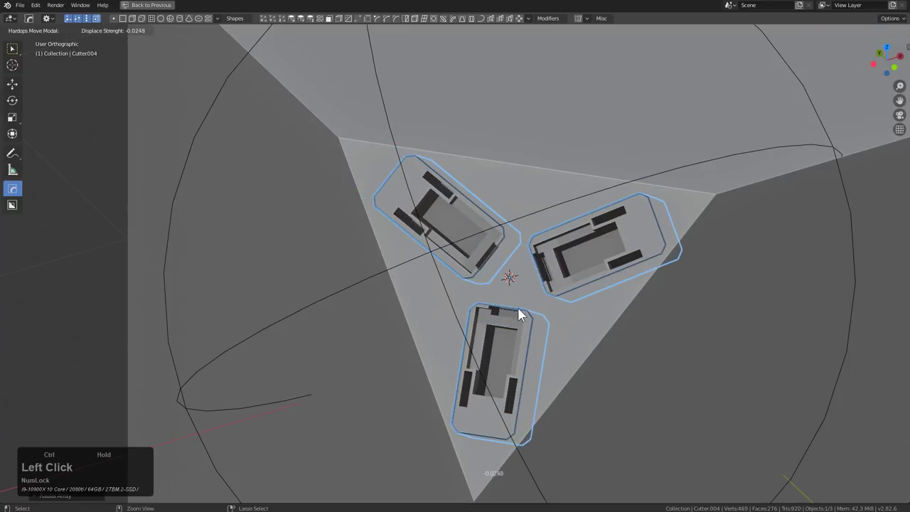
{"action": "left_click", "coordinate": [519, 302]}
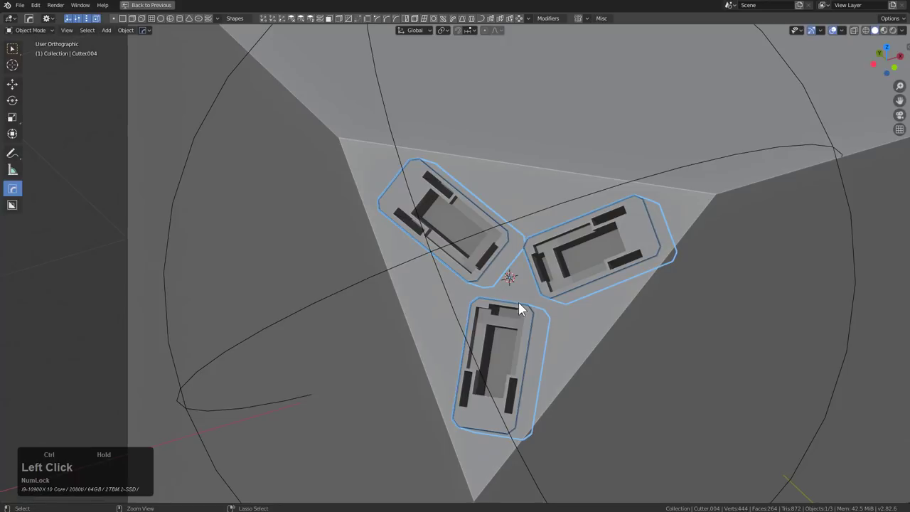
Adjust the solidify thickness of the three outline cutters to about -0.007.
{"action": "double_click", "coordinate": [494, 363]}
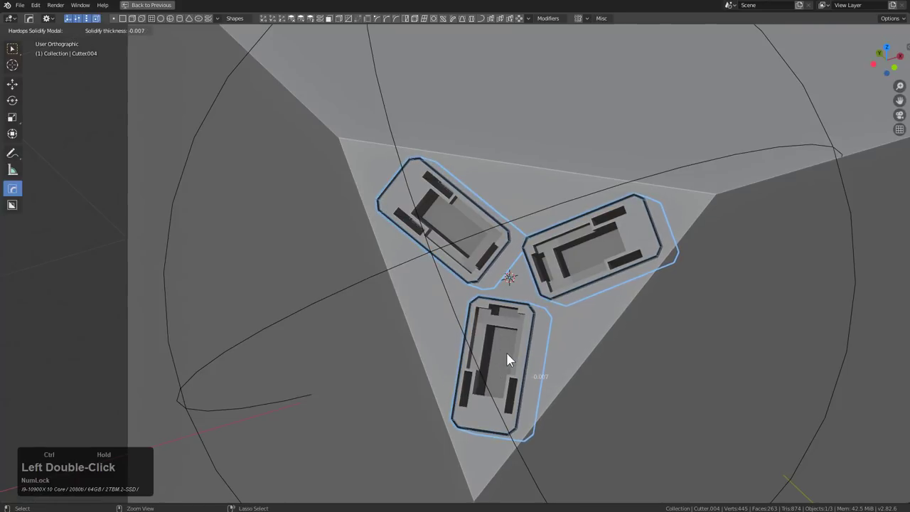
{"action": "left_click", "coordinate": [505, 352]}
{"action": "scroll", "coordinate": [519, 298], "scroll_direction": "up", "scroll_amount": 2}
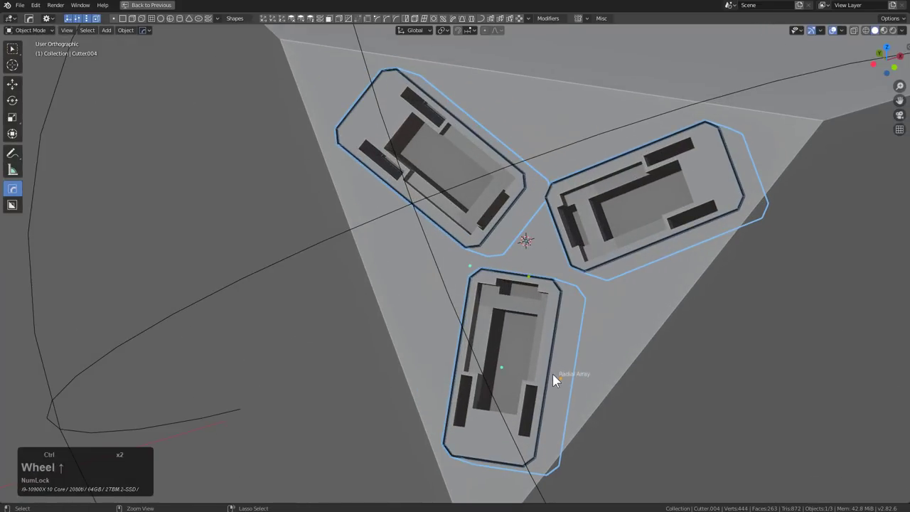
Vary the outline cutters' radial array count through 2 and 4, and bring it back to 3.
{"action": "left_click", "coordinate": [559, 380], "text": "ctrl"}
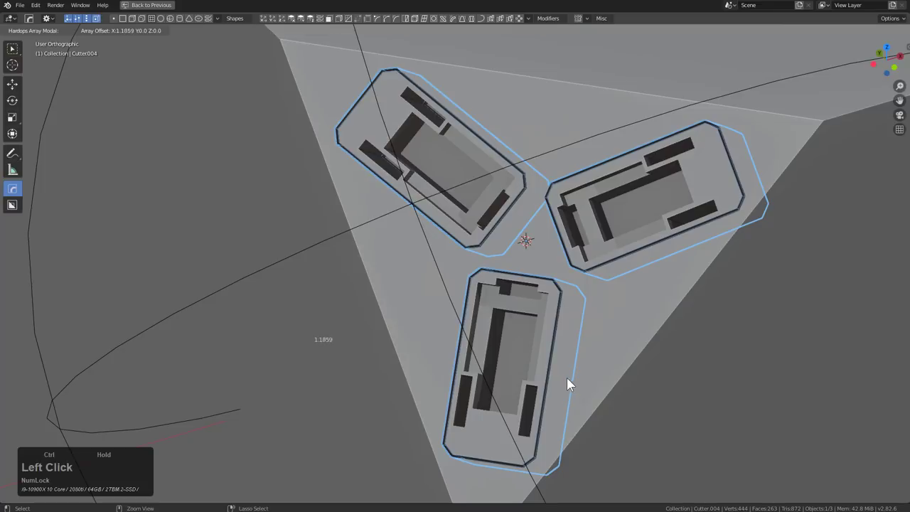
{"action": "left_click", "coordinate": [561, 384]}
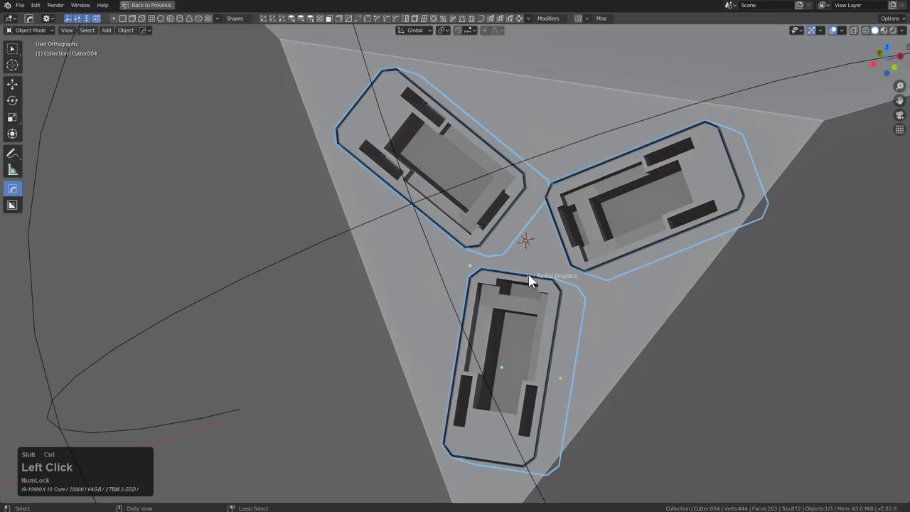
{"action": "left_click", "coordinate": [559, 378]}
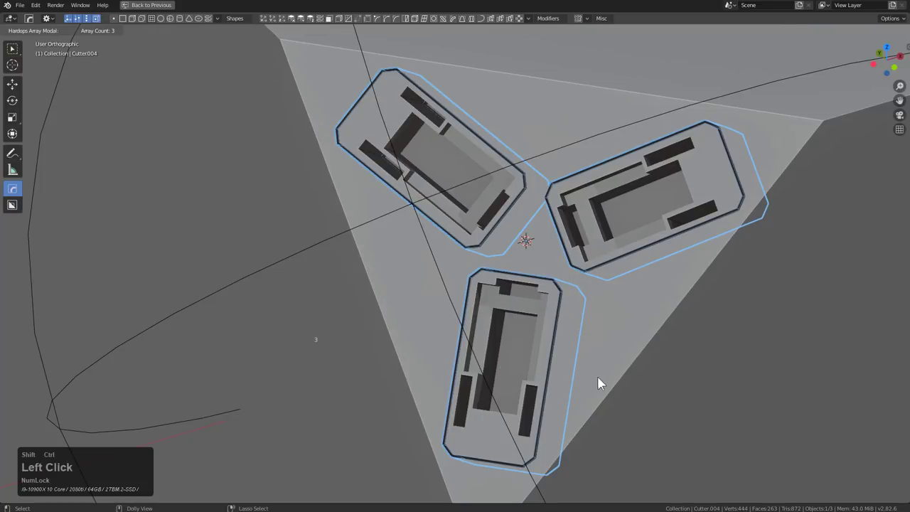
{"action": "left_click", "coordinate": [526, 345]}
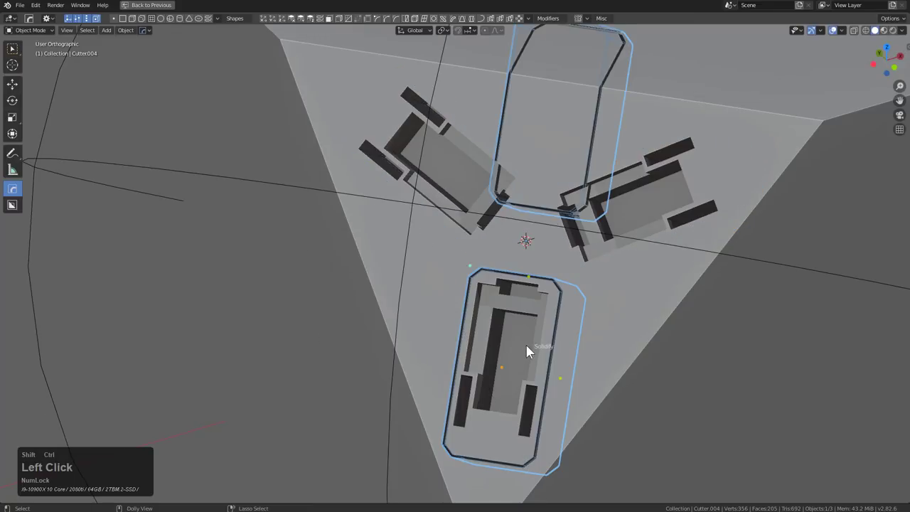
{"action": "double_click", "coordinate": [559, 374]}
{"action": "mouse_move", "coordinate": [119, 373]}
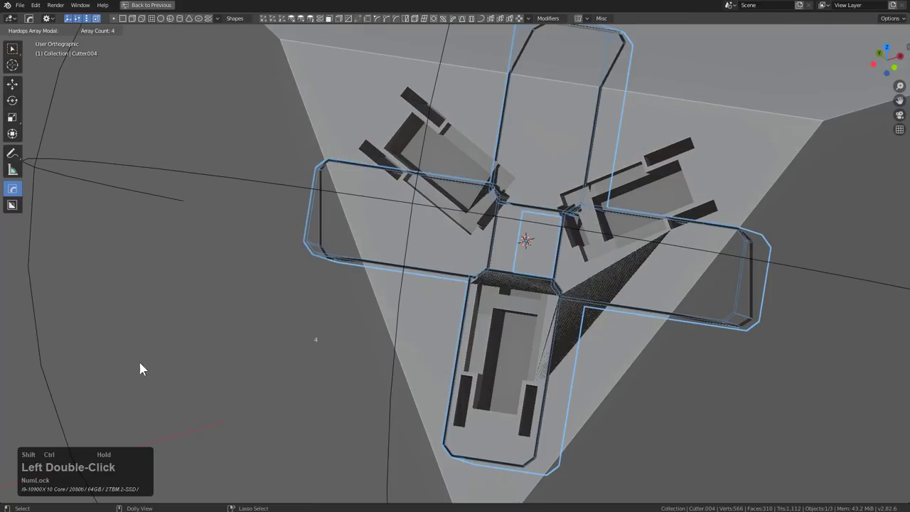
{"action": "left_click", "coordinate": [558, 324]}
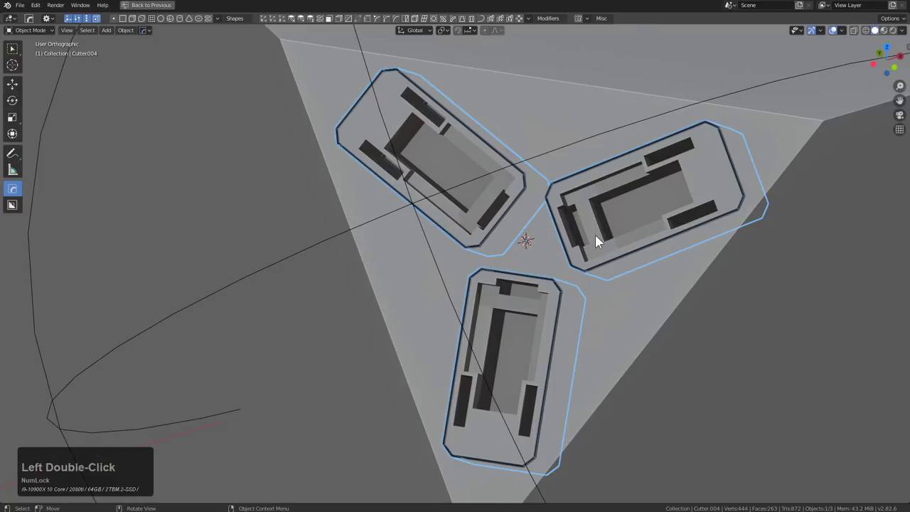
Hide the outline cutters and select the main cube.
{"action": "scroll", "coordinate": [596, 234], "scroll_direction": "down", "scroll_amount": 5}
{"action": "middle_click_drag", "start_coordinate": [515, 241], "coordinate": [561, 243]}
{"action": "scroll", "coordinate": [463, 264], "scroll_direction": "up", "scroll_amount": 4}
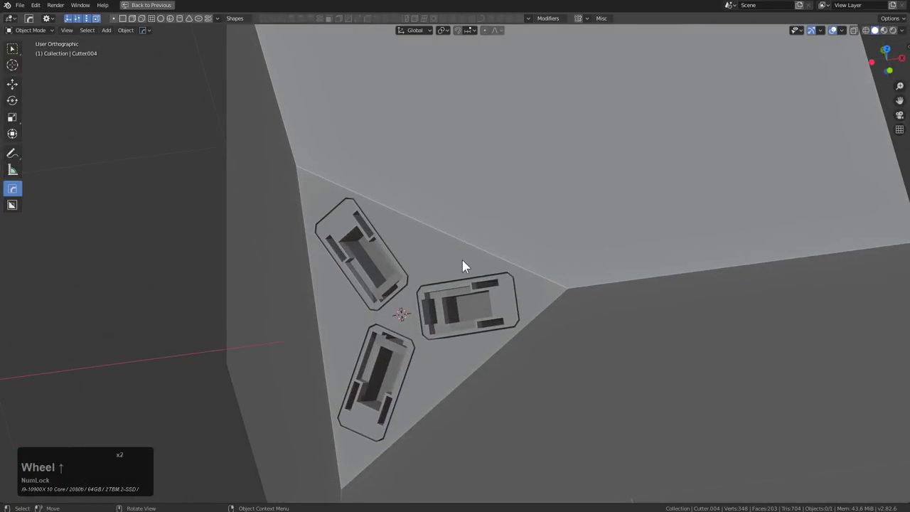
{"action": "left_click", "coordinate": [441, 315]}
{"action": "scroll", "coordinate": [516, 189], "scroll_direction": "up", "scroll_amount": 3}
{"action": "scroll", "coordinate": [434, 325], "scroll_direction": "up", "scroll_amount": 4}
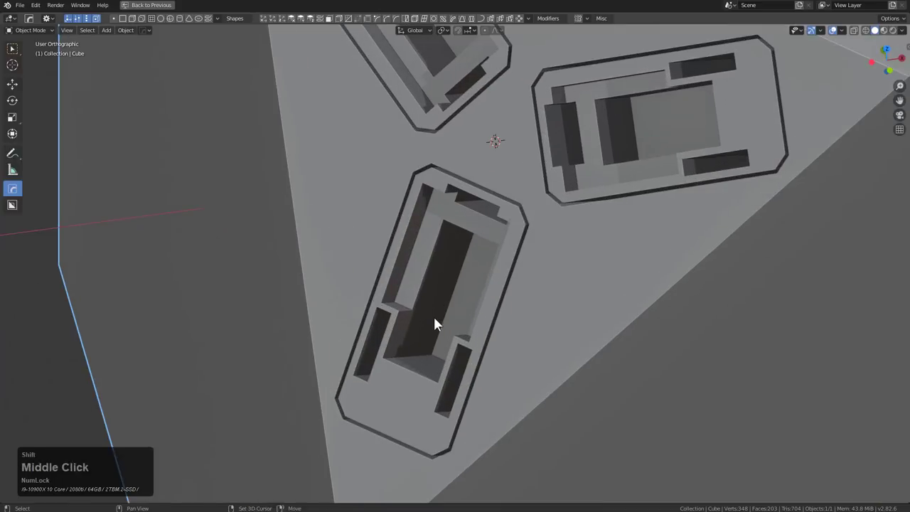
{"action": "left_click", "coordinate": [429, 303]}
Cut a small box notch across the outer end of the lowest outline with BoxCutter, keeping its cutter selected.
{"action": "right_click", "coordinate": [461, 329]}
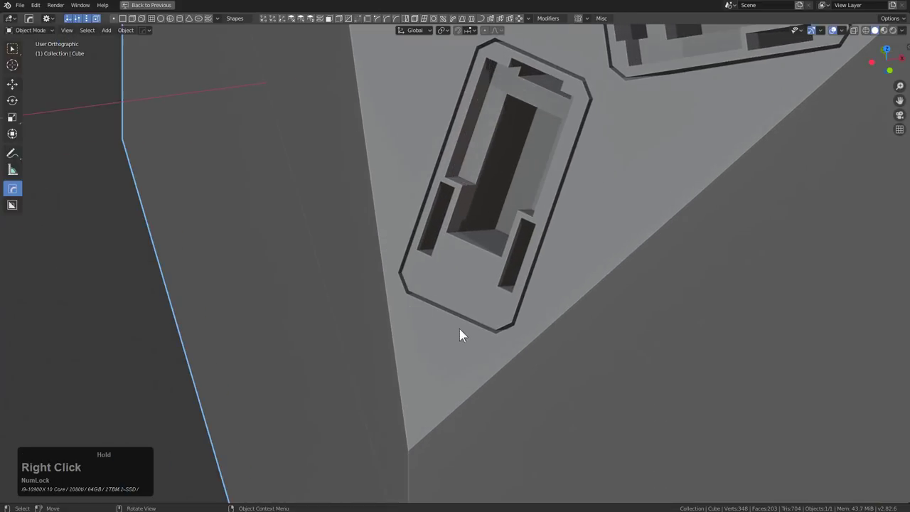
{"action": "key", "text": "w"}
{"action": "left_click", "coordinate": [436, 306]}
{"action": "left_click_drag", "start_coordinate": [436, 307], "coordinate": [476, 346]}
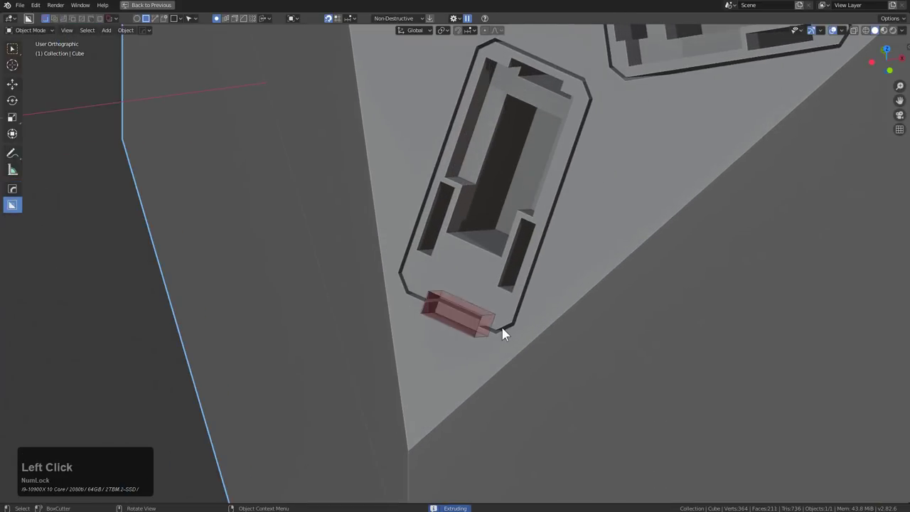
{"action": "key", "text": "shift"}
{"action": "left_click", "coordinate": [523, 327]}
Examine the new end notch and its cutter against the three outlines from several angles.
{"action": "middle_click_drag", "start_coordinate": [561, 291], "coordinate": [515, 151]}
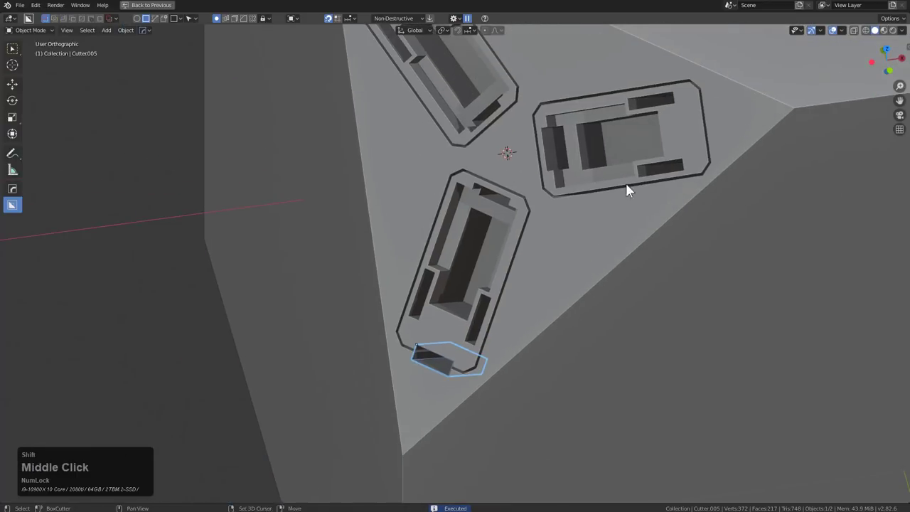
{"action": "scroll", "coordinate": [571, 244], "scroll_direction": "down", "scroll_amount": 2}
{"action": "middle_click_drag", "start_coordinate": [571, 244], "coordinate": [584, 240]}
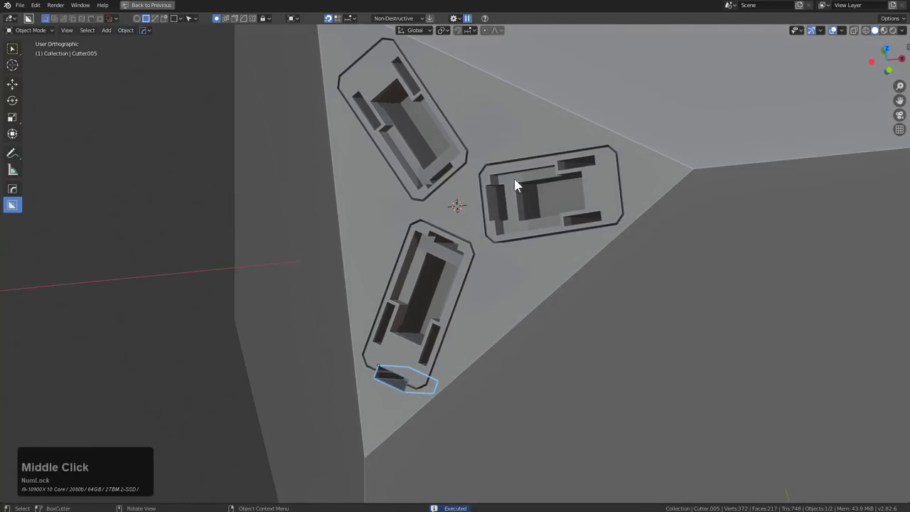
{"action": "middle_click_drag", "start_coordinate": [517, 181], "coordinate": [600, 191]}
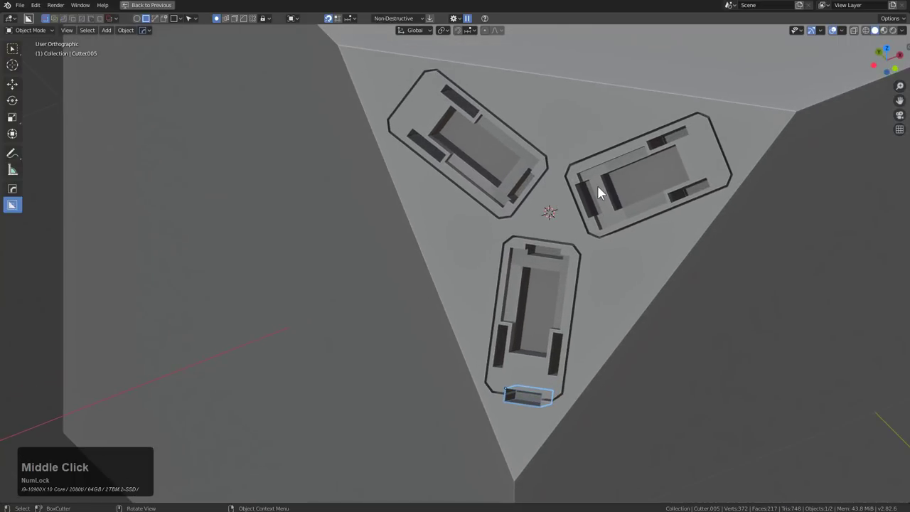
{"action": "scroll", "coordinate": [598, 184], "scroll_direction": "down", "scroll_amount": 1}
{"action": "scroll", "coordinate": [596, 180], "scroll_direction": "up", "scroll_amount": 1}
{"action": "scroll", "coordinate": [597, 183], "scroll_direction": "down", "scroll_amount": 1}
{"action": "middle_click_drag", "start_coordinate": [597, 188], "coordinate": [627, 221]}
{"action": "scroll", "coordinate": [614, 232], "scroll_direction": "down", "scroll_amount": 1}
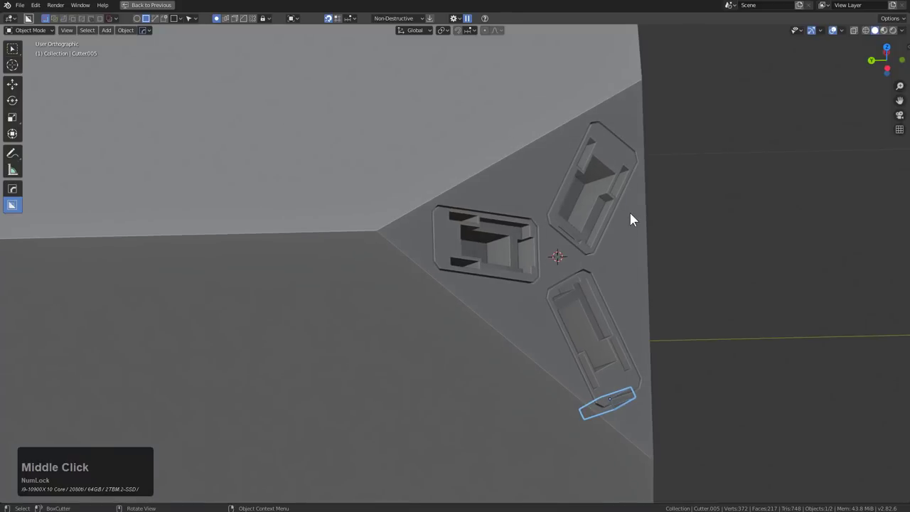
Radial-array the end notch cutter around the 3D cursor with 3 segments.
{"action": "key", "text": "ctrl+q"}
{"action": "mouse_move", "coordinate": [633, 211]}
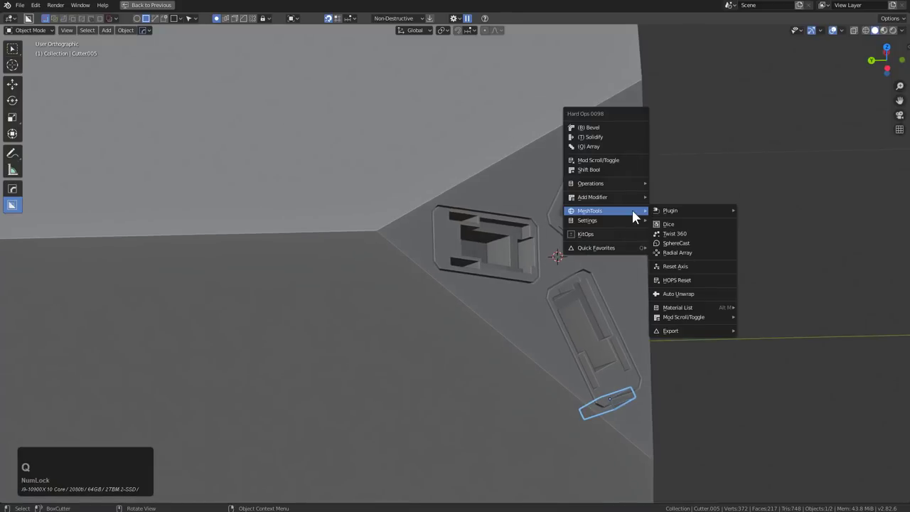
{"action": "left_click", "coordinate": [683, 252]}
{"action": "left_click", "coordinate": [685, 258]}
{"action": "middle_click_drag", "start_coordinate": [685, 258], "coordinate": [483, 215]}
{"action": "scroll", "coordinate": [484, 215], "scroll_direction": "down", "scroll_amount": 1}
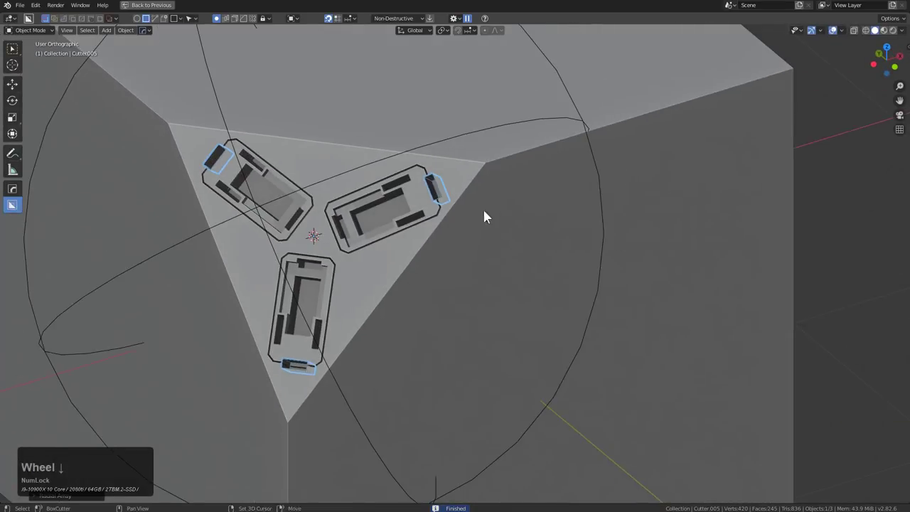
{"action": "scroll", "coordinate": [540, 215], "scroll_direction": "up", "scroll_amount": 2}
{"action": "scroll", "coordinate": [605, 213], "scroll_direction": "up", "scroll_amount": 2}
{"action": "key", "text": "q"}
{"action": "mouse_move", "coordinate": [646, 201]}
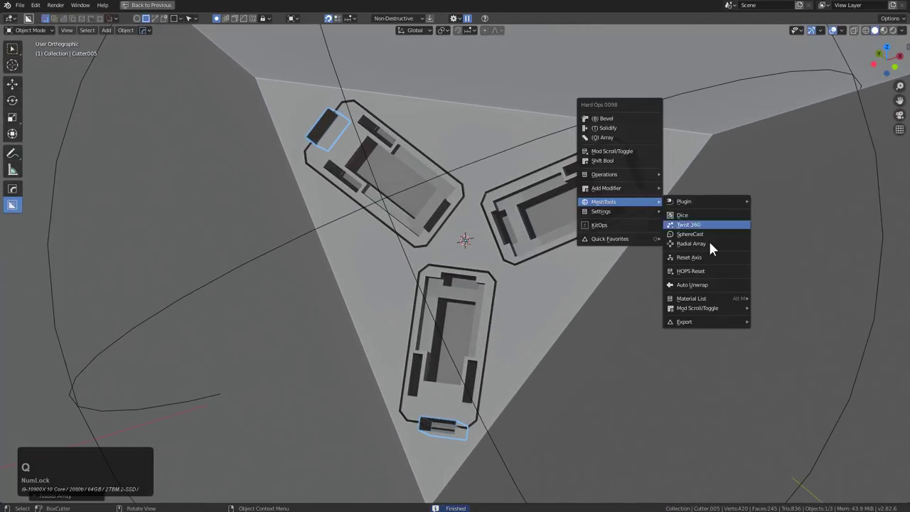
{"action": "left_click", "coordinate": [711, 240]}
{"action": "scroll", "coordinate": [708, 240], "scroll_direction": "up", "scroll_amount": 2}
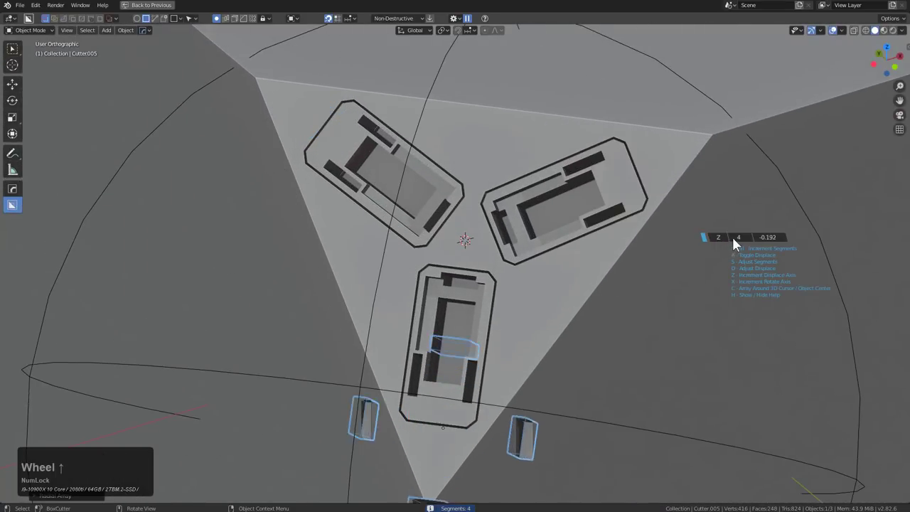
{"action": "right_click", "coordinate": [656, 223]}
Rerun Radial Array on the end notch cutter around the Z axis with 6 segments.
{"action": "key", "text": "q"}
{"action": "mouse_move", "coordinate": [653, 225]}
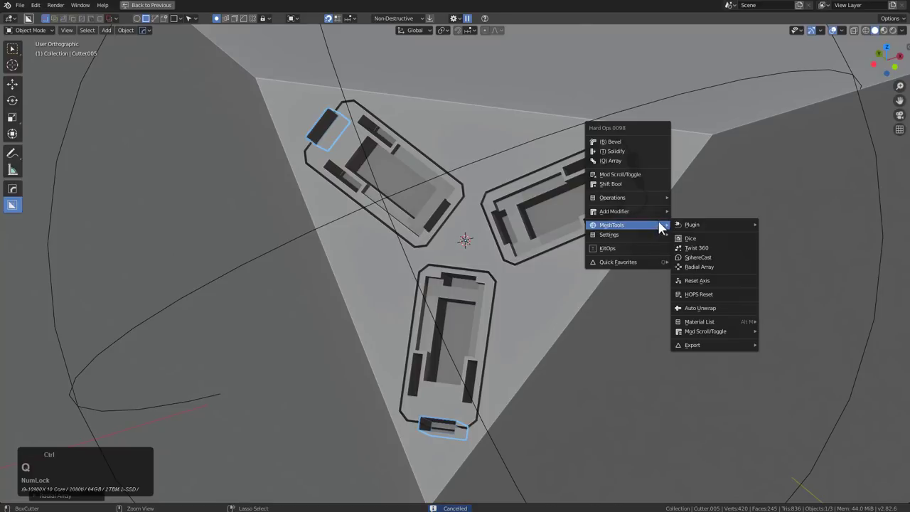
{"action": "left_click", "coordinate": [698, 266]}
{"action": "scroll", "coordinate": [699, 264], "scroll_direction": "up", "scroll_amount": 2}
{"action": "scroll", "coordinate": [701, 272], "scroll_direction": "up", "scroll_amount": 1}
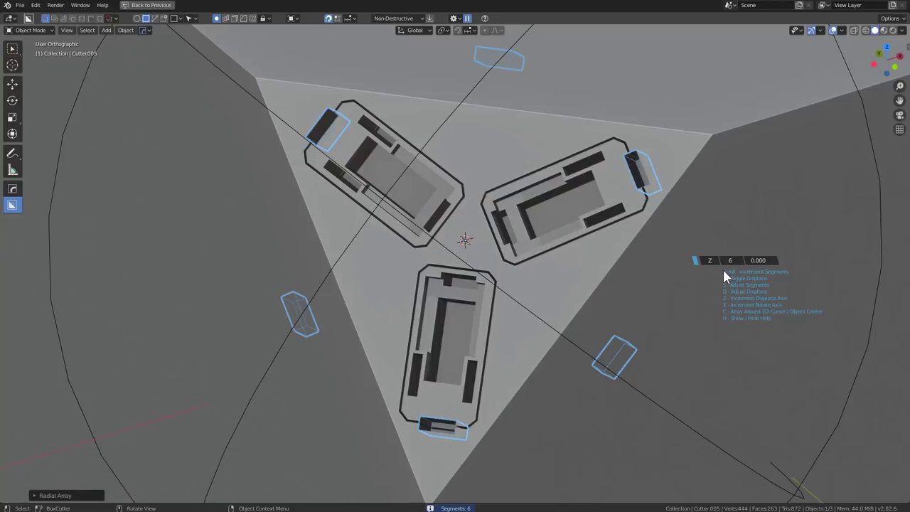
{"action": "key", "text": "Num_Lock"}
{"action": "left_click", "coordinate": [724, 271]}
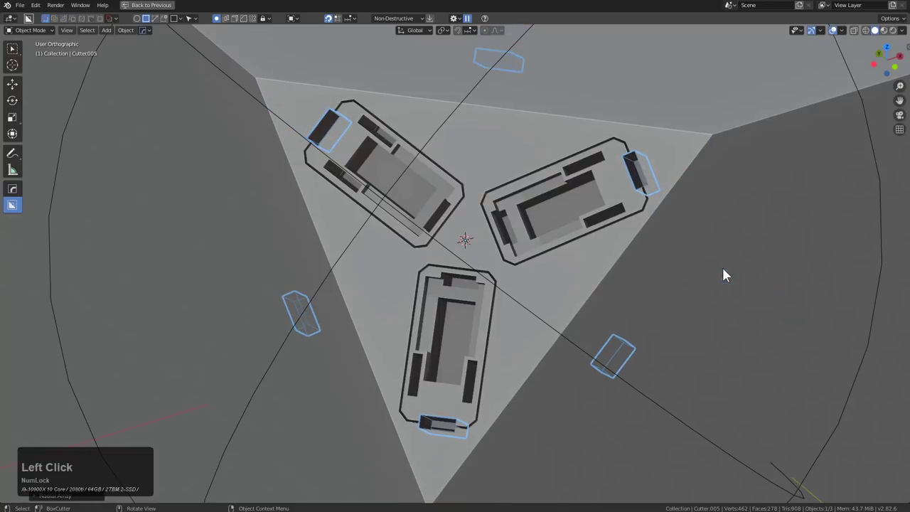
Hide the end notch cutters and select the main cube.
{"action": "scroll", "coordinate": [539, 187], "scroll_direction": "down", "scroll_amount": 1}
{"action": "scroll", "coordinate": [541, 185], "scroll_direction": "down", "scroll_amount": 1}
{"action": "middle_click_drag", "start_coordinate": [595, 209], "coordinate": [477, 269]}
{"action": "key", "text": "1"}
{"action": "left_click", "coordinate": [421, 259]}
{"action": "middle_click_drag", "start_coordinate": [420, 258], "coordinate": [468, 230]}
{"action": "scroll", "coordinate": [476, 237], "scroll_direction": "up", "scroll_amount": 3}
{"action": "scroll", "coordinate": [455, 245], "scroll_direction": "up", "scroll_amount": 2}
Set the BoxCutter shape to box and cut a thin notch across the inner end of the lowest outline.
{"action": "key", "text": "d"}
{"action": "left_click", "coordinate": [423, 234]}
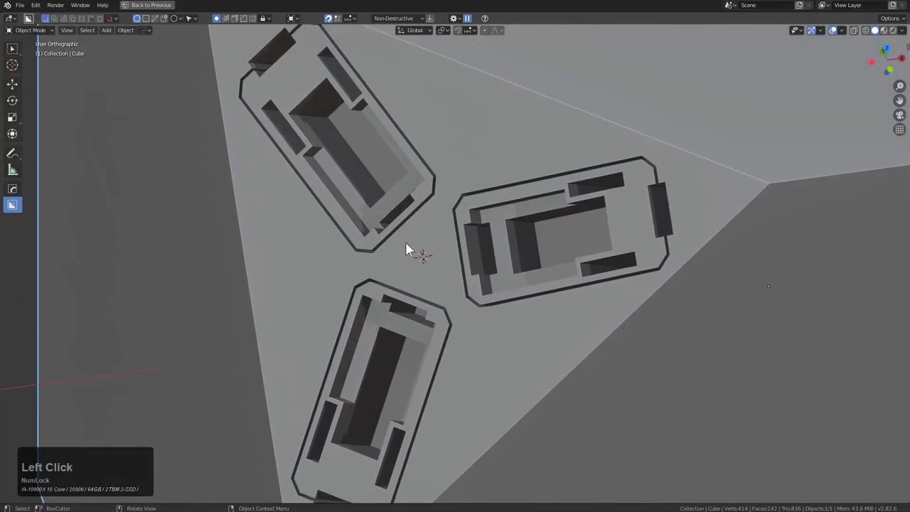
{"action": "scroll", "coordinate": [455, 248], "scroll_direction": "down", "scroll_amount": 2}
{"action": "key", "text": "d"}
{"action": "left_click", "coordinate": [402, 280]}
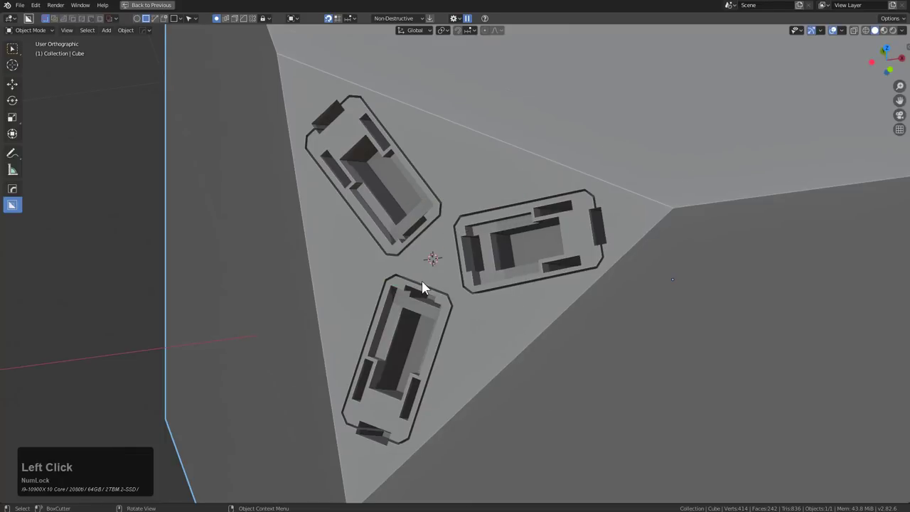
{"action": "scroll", "coordinate": [391, 291], "scroll_direction": "up", "scroll_amount": 5}
{"action": "mouse_move", "coordinate": [341, 297]}
{"action": "left_mouse_down"}
{"action": "mouse_move", "coordinate": [422, 340]}
{"action": "mouse_move", "coordinate": [473, 329]}
{"action": "left_mouse_up"}
{"action": "left_click", "coordinate": [472, 326]}
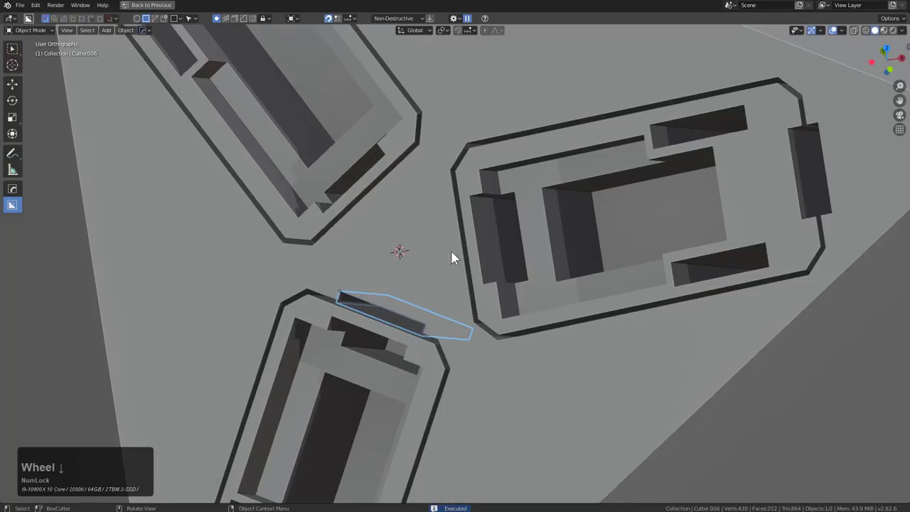
Radial-array the inner notch cutter around the 3D cursor across all three outlines, and hide the cutters.
{"action": "scroll", "coordinate": [508, 237], "scroll_direction": "down", "scroll_amount": 3}
{"action": "key", "text": "q"}
{"action": "mouse_move", "coordinate": [507, 237]}
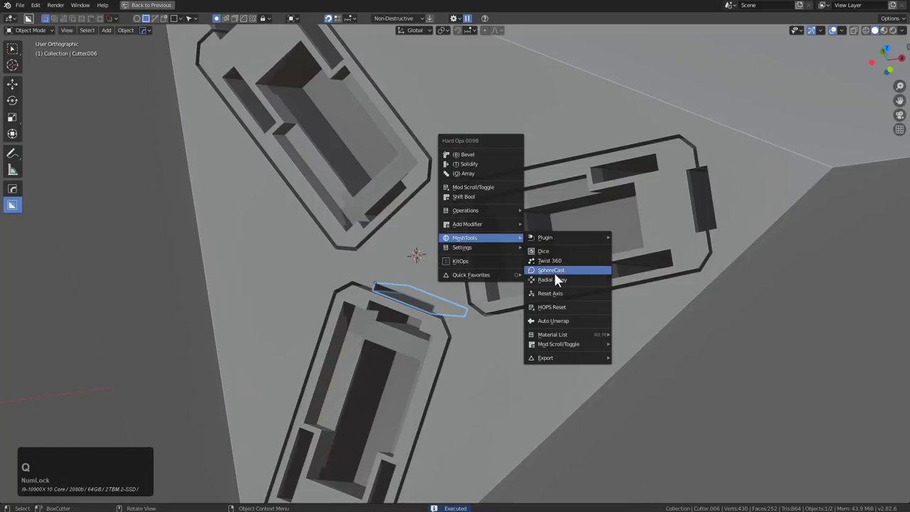
{"action": "left_click", "coordinate": [555, 278]}
{"action": "scroll", "coordinate": [556, 280], "scroll_direction": "down", "scroll_amount": 1}
{"action": "scroll", "coordinate": [555, 279], "scroll_direction": "down", "scroll_amount": 2}
{"action": "scroll", "coordinate": [555, 279], "scroll_direction": "down", "scroll_amount": 1}
{"action": "left_click", "coordinate": [555, 279]}
{"action": "key", "text": "h"}
Examine the three notched recesses on the cube's cut corner from different angles and distances.
{"action": "scroll", "coordinate": [549, 256], "scroll_direction": "down", "scroll_amount": 5}
{"action": "middle_click_drag", "start_coordinate": [581, 244], "coordinate": [636, 223]}
{"action": "scroll", "coordinate": [400, 209], "scroll_direction": "up", "scroll_amount": 4}
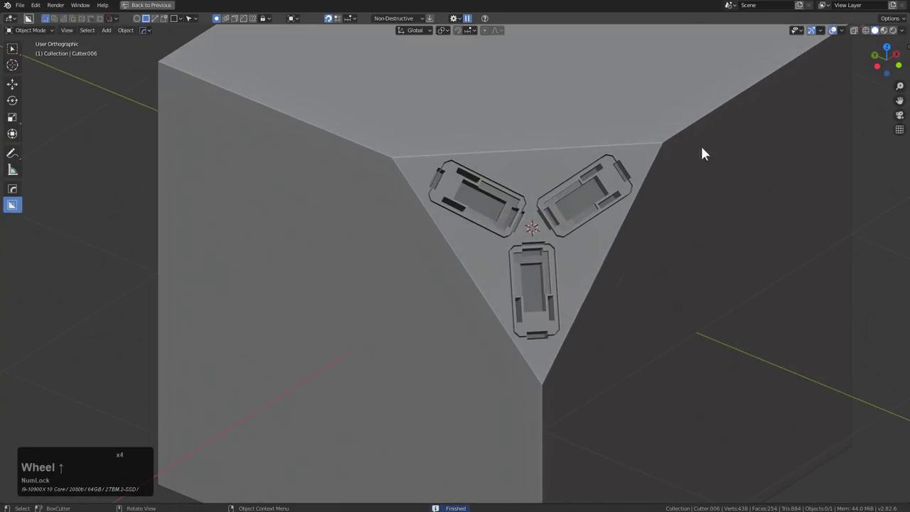
{"action": "middle_click_drag", "start_coordinate": [500, 304], "coordinate": [513, 202]}
{"action": "scroll", "coordinate": [515, 164], "scroll_direction": "up", "scroll_amount": 1}
{"action": "scroll", "coordinate": [583, 161], "scroll_direction": "down", "scroll_amount": 3}
Radial-array the whole cube around the Z axis with 6 segments.
{"action": "left_click", "coordinate": [513, 202]}
{"action": "scroll", "coordinate": [581, 212], "scroll_direction": "down", "scroll_amount": 2}
{"action": "key", "text": "q"}
{"action": "mouse_move", "coordinate": [576, 210]}
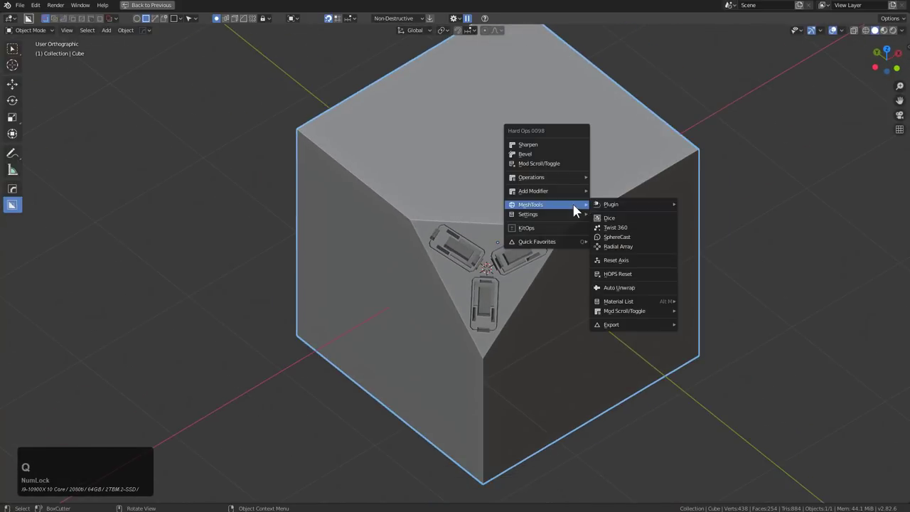
{"action": "left_click", "coordinate": [619, 247]}
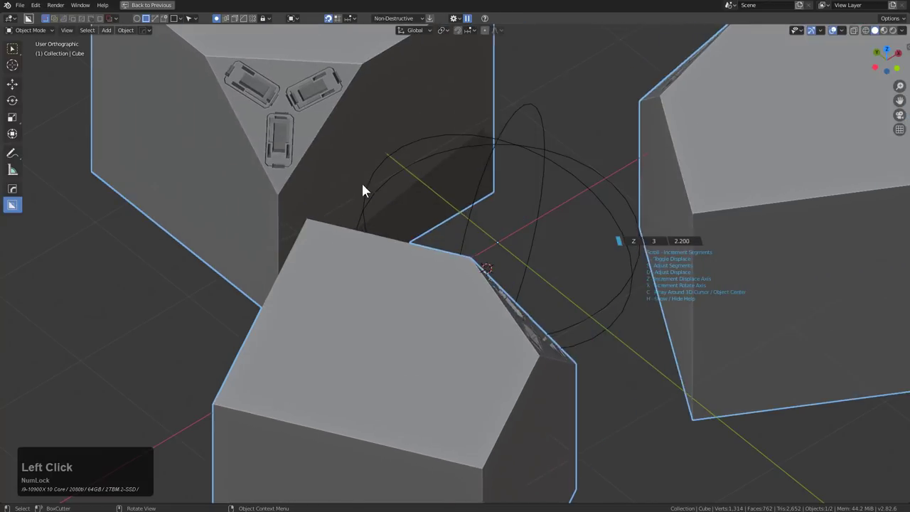
{"action": "scroll", "coordinate": [333, 181], "scroll_direction": "up", "scroll_amount": 4}
{"action": "left_click", "coordinate": [341, 179]}
{"action": "middle_click_drag", "start_coordinate": [344, 179], "coordinate": [423, 213]}
{"action": "scroll", "coordinate": [455, 205], "scroll_direction": "down", "scroll_amount": 2}
{"action": "middle_click_drag", "start_coordinate": [473, 195], "coordinate": [463, 205]}
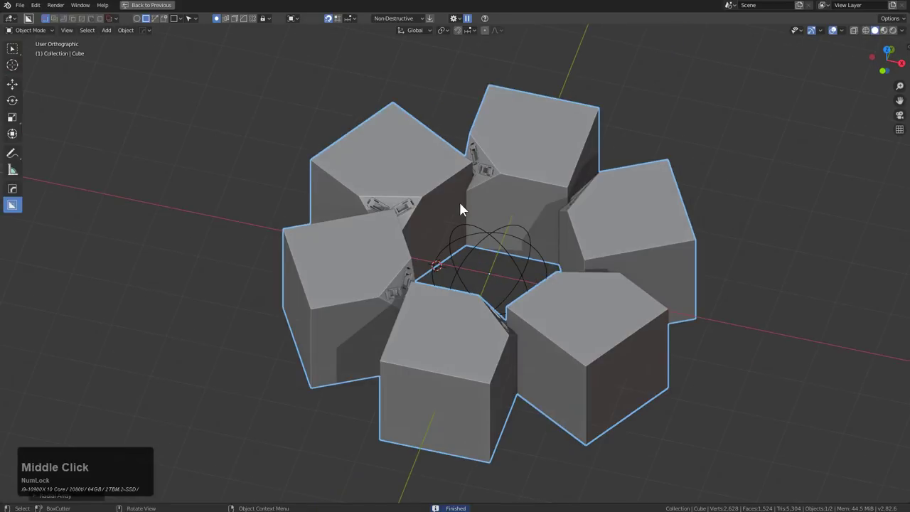
Try displacing the arrayed cubes outward and raising their count to 8 with the Hard Ops tool, and undo back to the single cube.
{"action": "key", "text": "alt+w"}
{"action": "key", "text": "ctrl"}
{"action": "left_click_drag", "start_coordinate": [558, 147], "coordinate": [597, 100], "text": "ctrl"}
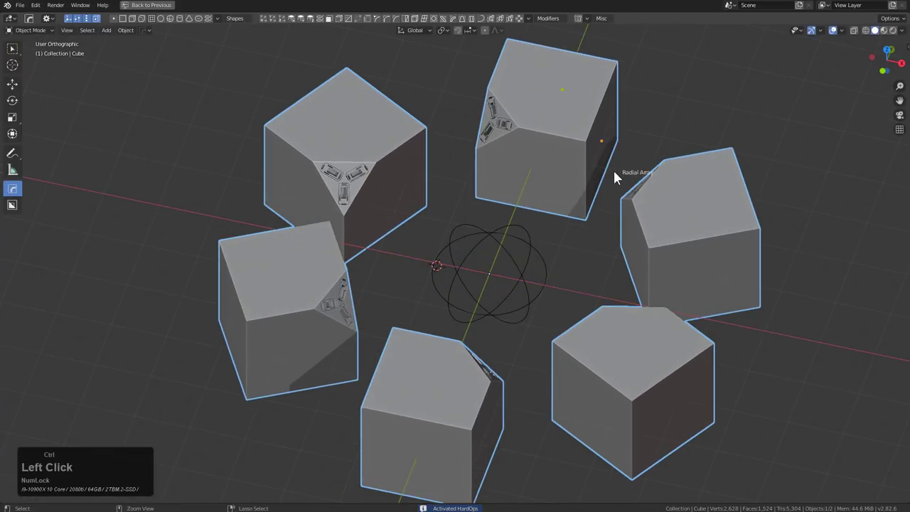
{"action": "left_click", "coordinate": [605, 145], "text": "ctrl"}
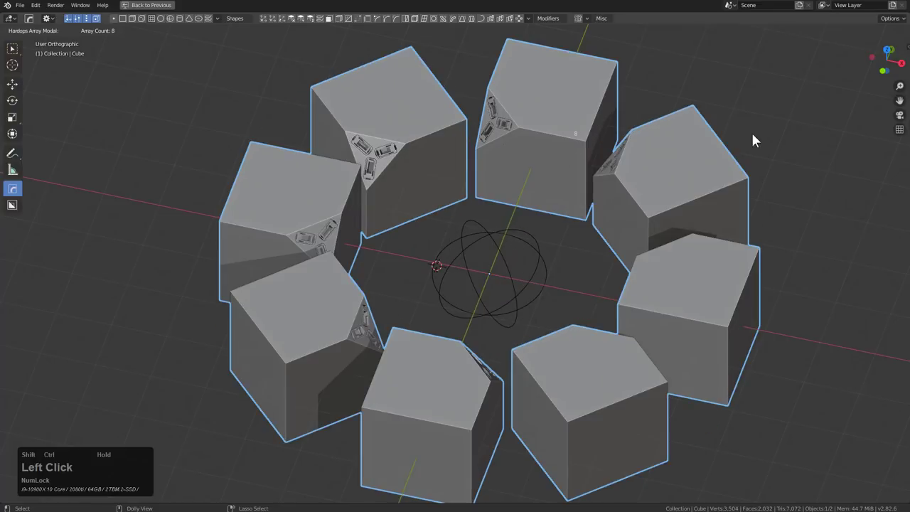
{"action": "right_click", "coordinate": [751, 130]}
{"action": "key", "text": "ctrl+z"}
{"action": "key", "text": "ctrl+z"}
Apply the visual transform to the cube.
{"action": "middle_click_drag", "start_coordinate": [543, 177], "coordinate": [586, 161]}
{"action": "scroll", "coordinate": [560, 204], "scroll_direction": "up", "scroll_amount": 1}
{"action": "key", "text": "KP_Decimal"}
{"action": "scroll", "coordinate": [595, 177], "scroll_direction": "up", "scroll_amount": 1}
{"action": "scroll", "coordinate": [587, 162], "scroll_direction": "down", "scroll_amount": 3}
{"action": "scroll", "coordinate": [491, 171], "scroll_direction": "up", "scroll_amount": 1}
{"action": "key", "text": "ctrl+a"}
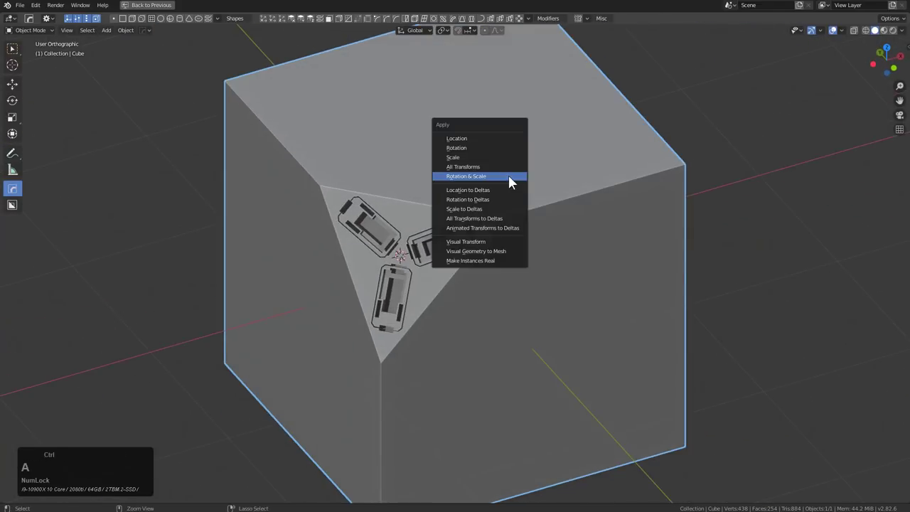
{"action": "left_click", "coordinate": [489, 243]}
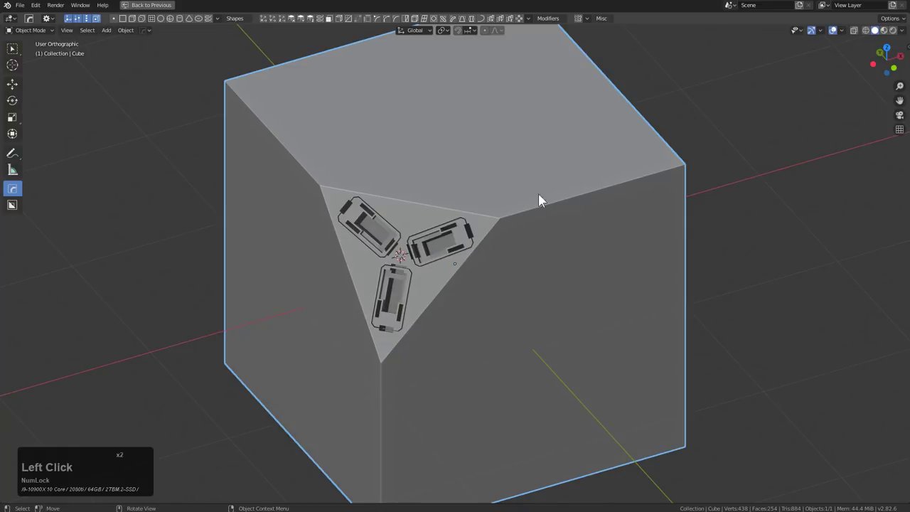
Dice the cube into evenly cut sections with the Hard Ops Dice operation.
{"action": "key", "text": "q"}
{"action": "mouse_move", "coordinate": [574, 195]}
{"action": "left_click", "coordinate": [608, 208]}
{"action": "scroll", "coordinate": [609, 214], "scroll_direction": "up", "scroll_amount": 1}
{"action": "left_click", "coordinate": [609, 214]}
Array the diced cube into a closed ring around the Z axis with 6 segments over 360 degrees.
{"action": "key", "text": "q"}
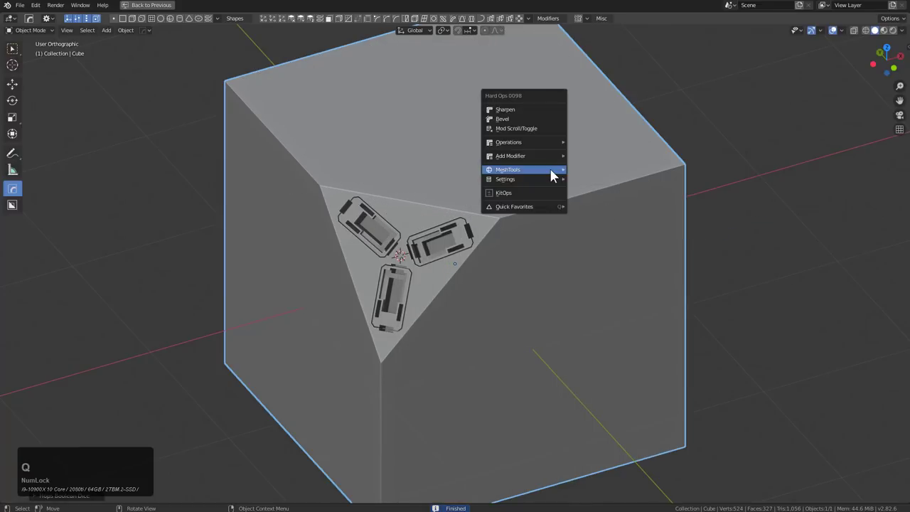
{"action": "mouse_move", "coordinate": [551, 172]}
{"action": "left_click", "coordinate": [596, 194]}
{"action": "scroll", "coordinate": [593, 190], "scroll_direction": "down", "scroll_amount": 3}
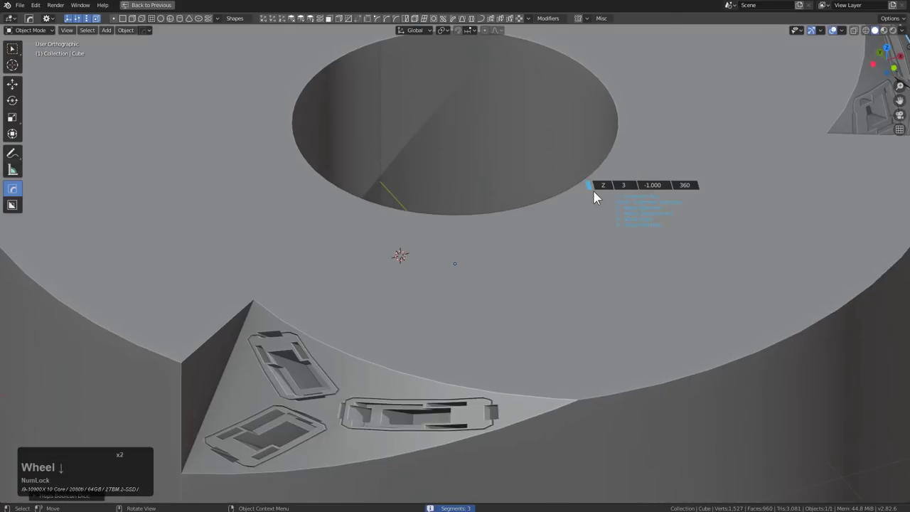
{"action": "scroll", "coordinate": [593, 189], "scroll_direction": "up", "scroll_amount": 3}
{"action": "scroll", "coordinate": [594, 190], "scroll_direction": "up", "scroll_amount": 2}
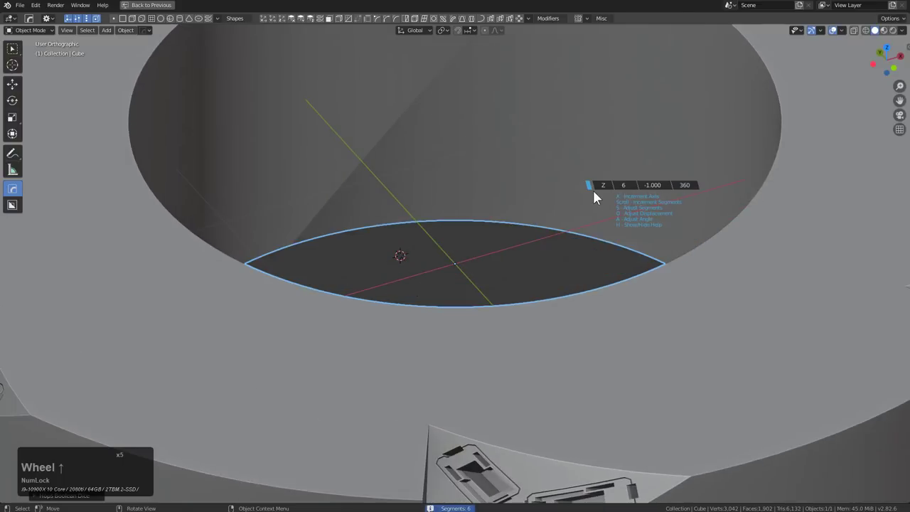
{"action": "left_click", "coordinate": [593, 190]}
Examine the six-segment ring from above and at an angle, and delete it.
{"action": "scroll", "coordinate": [593, 190], "scroll_direction": "down", "scroll_amount": 5}
{"action": "middle_click_drag", "start_coordinate": [522, 189], "coordinate": [447, 233]}
{"action": "scroll", "coordinate": [447, 234], "scroll_direction": "down", "scroll_amount": 4}
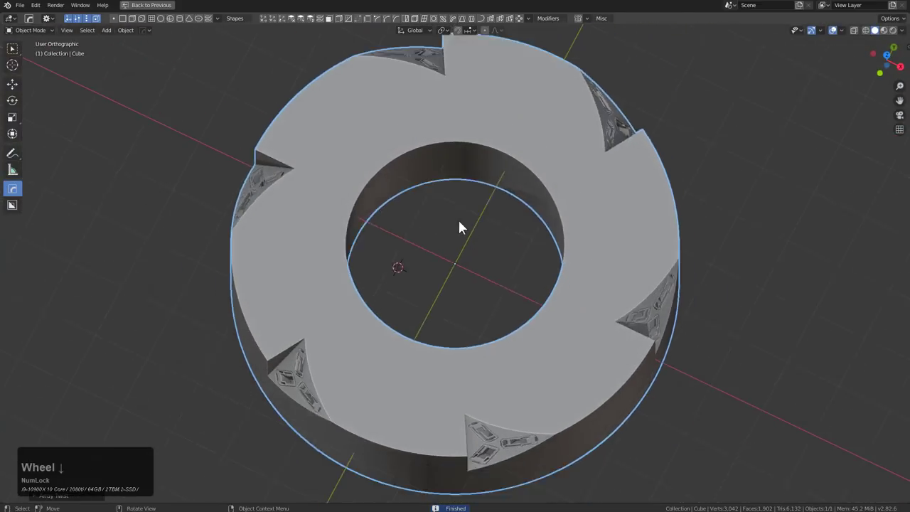
{"action": "middle_click_drag", "start_coordinate": [548, 156], "coordinate": [458, 182]}
{"action": "scroll", "coordinate": [394, 178], "scroll_direction": "up", "scroll_amount": 2}
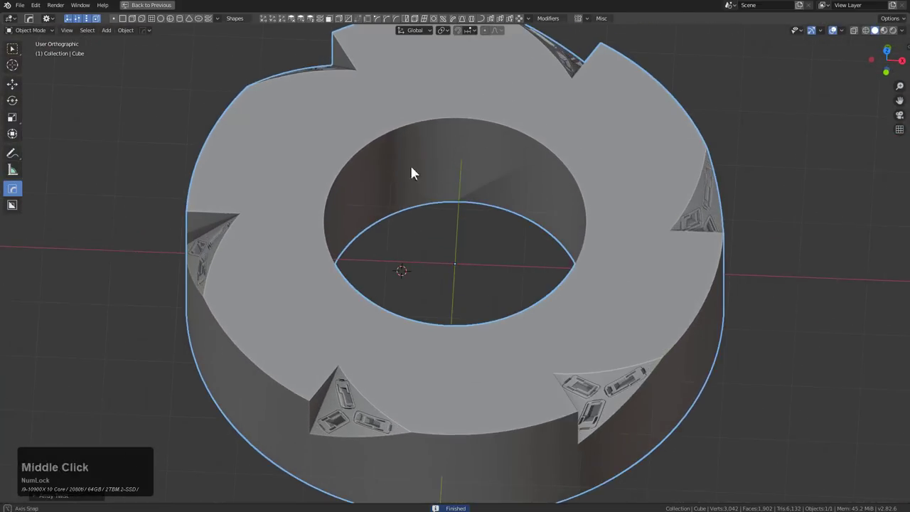
{"action": "middle_click_drag", "start_coordinate": [394, 177], "coordinate": [389, 178]}
{"action": "middle_click_drag", "start_coordinate": [479, 155], "coordinate": [504, 182]}
{"action": "scroll", "coordinate": [469, 160], "scroll_direction": "down", "scroll_amount": 2}
{"action": "key", "text": "x"}
{"action": "left_click", "coordinate": [503, 181]}
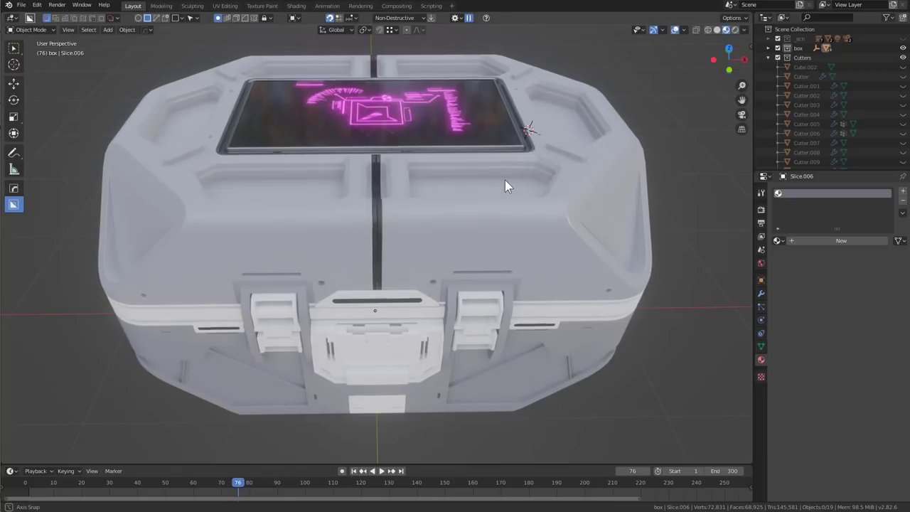
Add one shared blank material to the case's trim band, side slot frames, latches, front handle parts and lower plate.
{"action": "middle_click_drag", "start_coordinate": [500, 180], "coordinate": [460, 204]}
{"action": "middle_click_drag", "start_coordinate": [276, 319], "coordinate": [215, 316]}
{"action": "left_click", "coordinate": [200, 316], "text": "shift"}
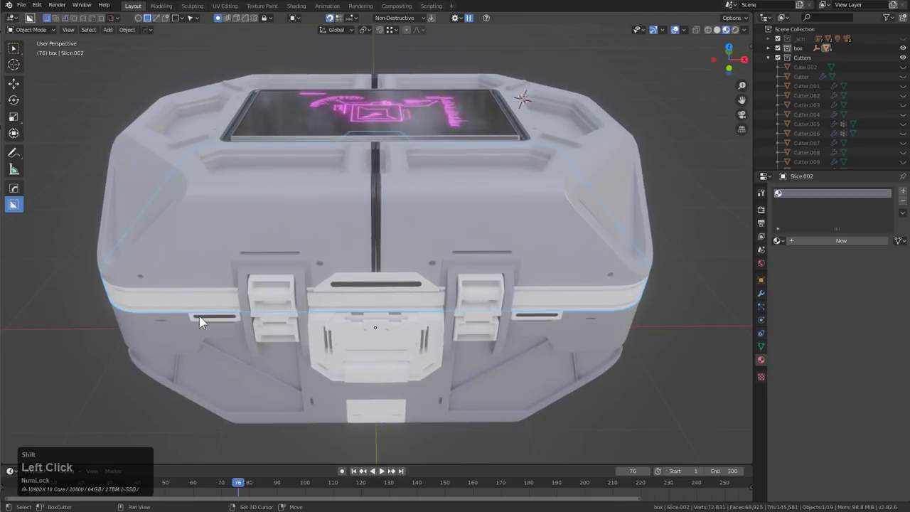
{"action": "left_click", "coordinate": [194, 319], "text": "shift"}
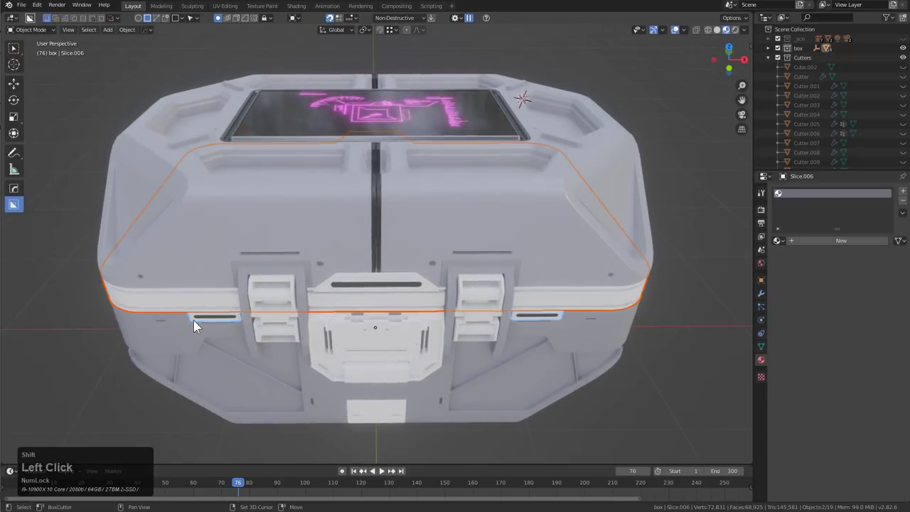
{"action": "double_click", "coordinate": [280, 295], "text": "shift"}
{"action": "left_click", "coordinate": [329, 299], "text": "shift"}
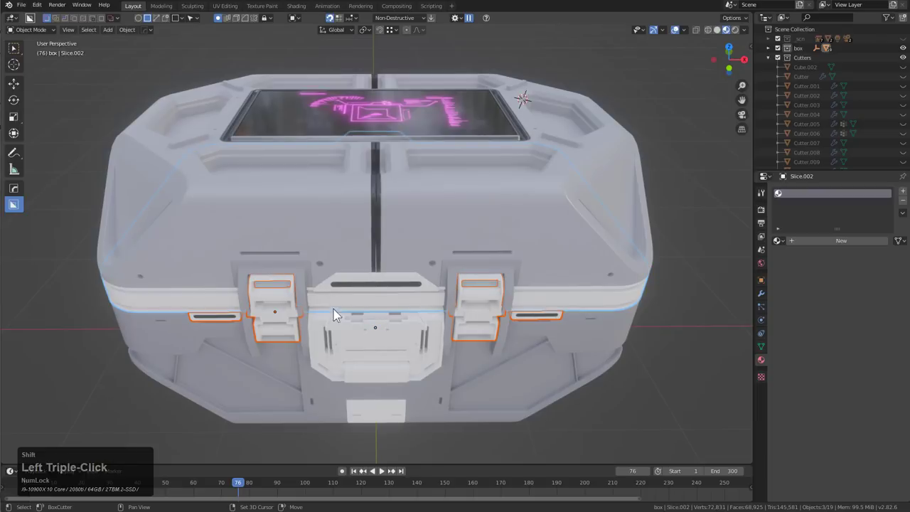
{"action": "double_click", "coordinate": [333, 349], "text": "shift"}
{"action": "left_click", "coordinate": [371, 409], "text": "shift"}
{"action": "left_click", "coordinate": [364, 402], "text": "shift"}
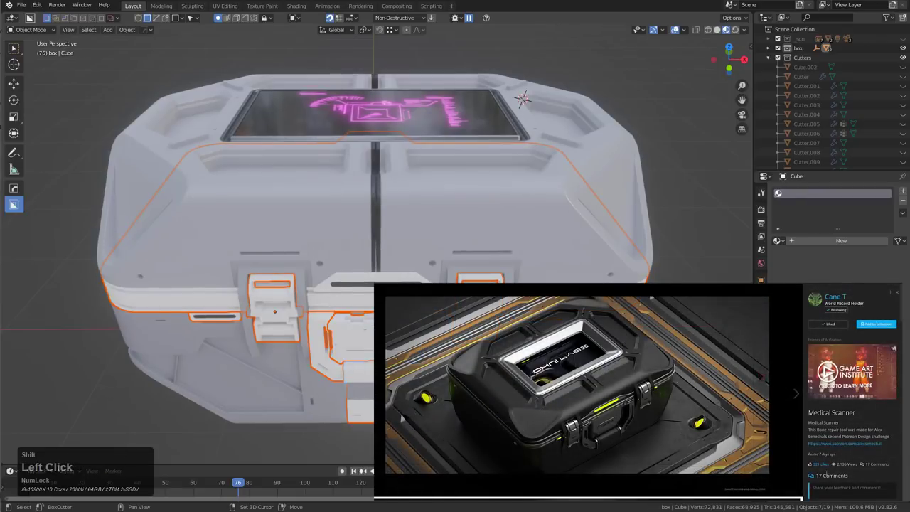
{"action": "key", "text": "m"}
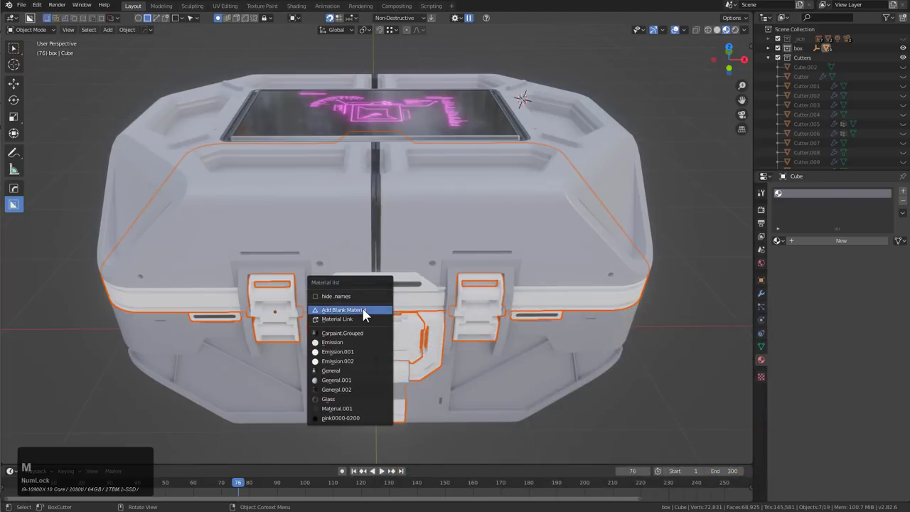
{"action": "left_click", "coordinate": [362, 307]}
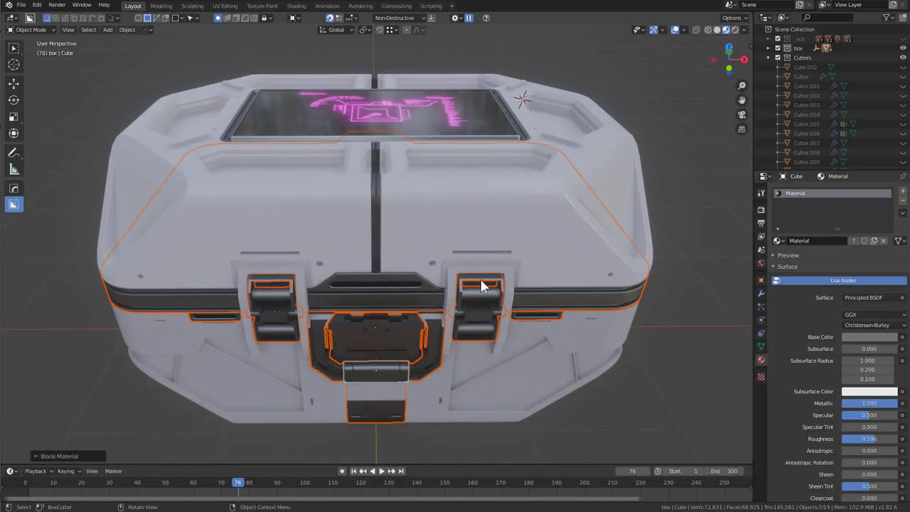
Turn on Colorize for the new blank material and try different tints, ending on a copper orange.
{"action": "key", "text": "F9"}
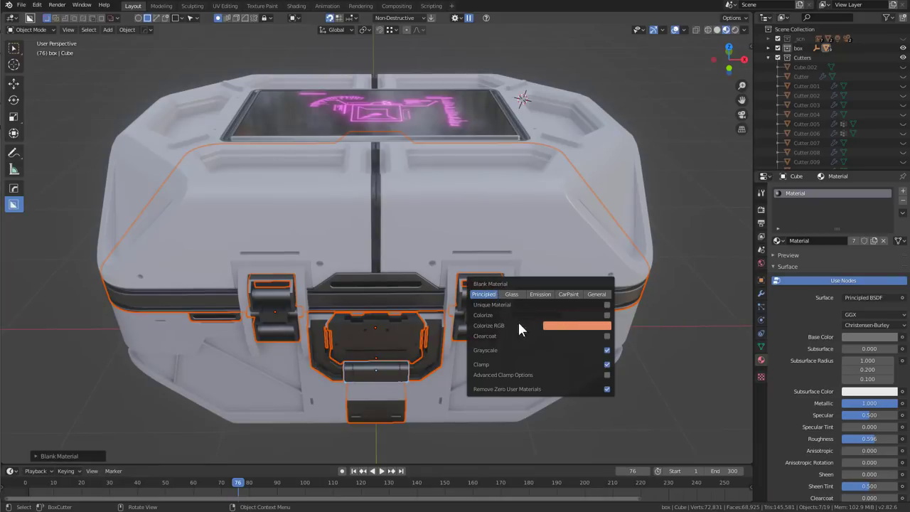
{"action": "left_click", "coordinate": [608, 316]}
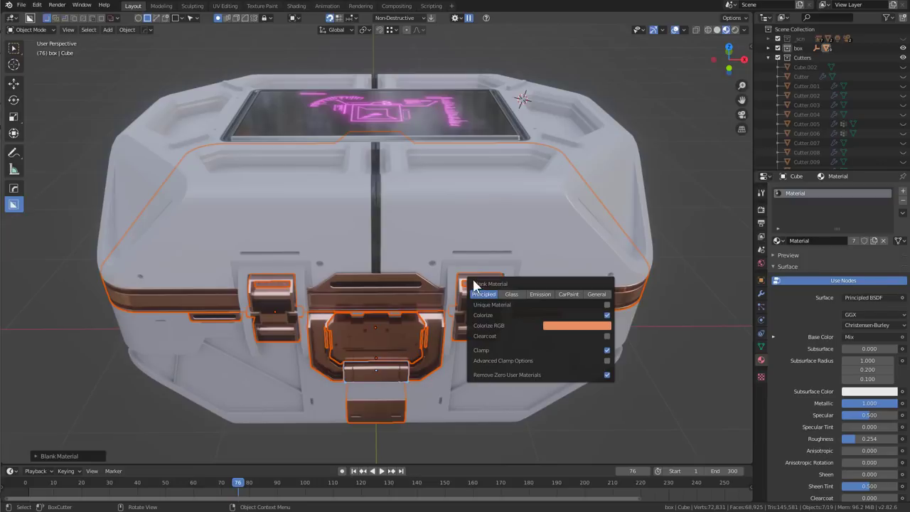
{"action": "left_click", "coordinate": [559, 325]}
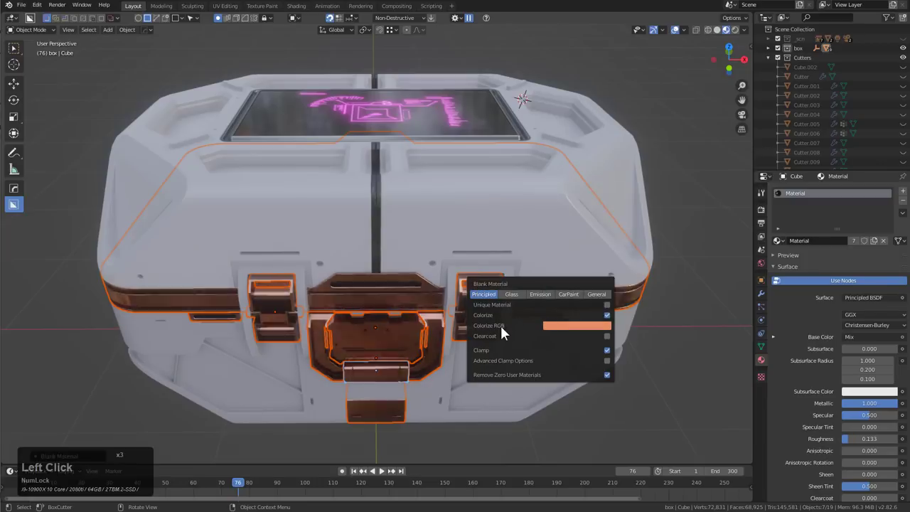
{"action": "left_click", "coordinate": [557, 327]}
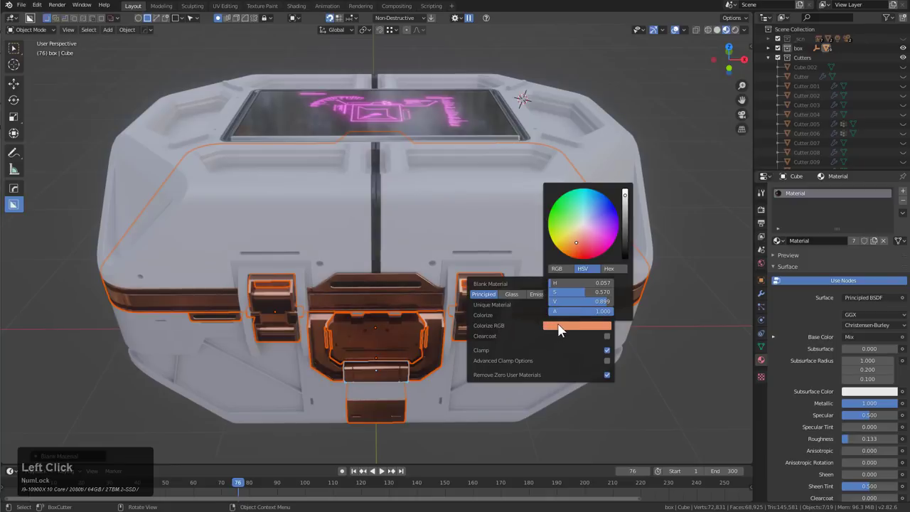
{"action": "mouse_move", "coordinate": [576, 242]}
{"action": "left_mouse_down"}
{"action": "mouse_move", "coordinate": [602, 205]}
{"action": "mouse_move", "coordinate": [588, 211]}
{"action": "left_mouse_up"}
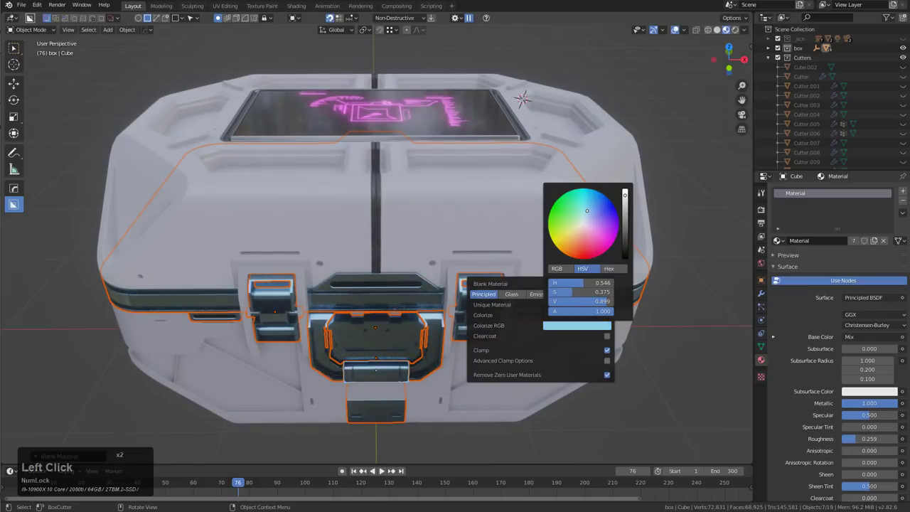
{"action": "left_click", "coordinate": [573, 256]}
{"action": "key", "text": "ctrl"}
{"action": "scroll", "coordinate": [564, 324], "scroll_direction": "up", "scroll_amount": 1, "text": "ctrl"}
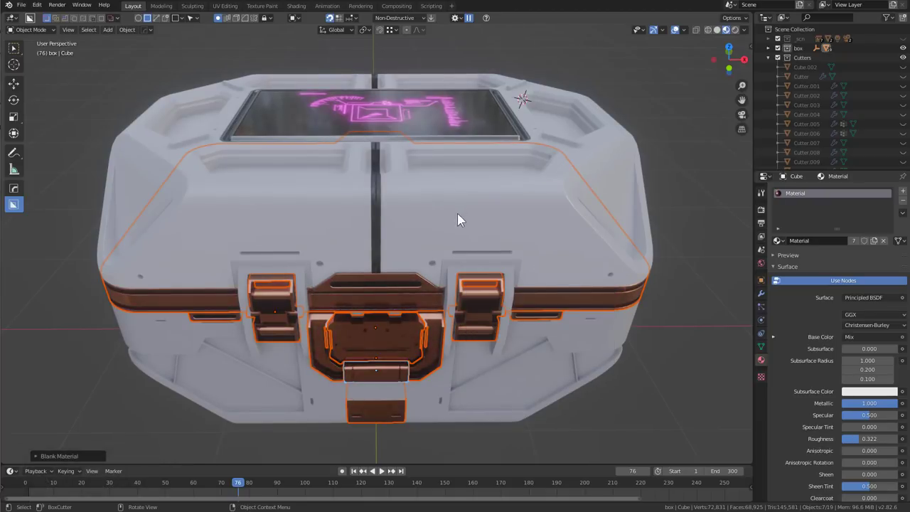
Give the case's lid a new blank material of the CarPaint type.
{"action": "left_click", "coordinate": [439, 191]}
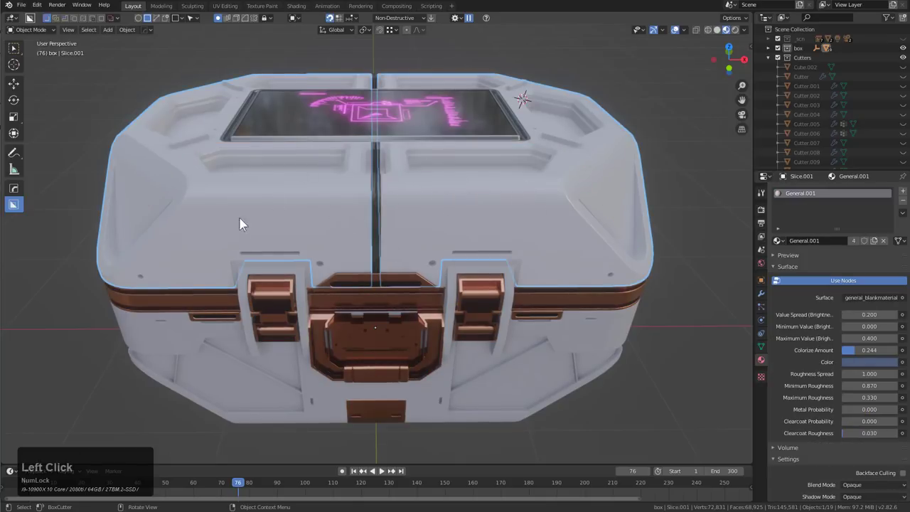
{"action": "key", "text": "m"}
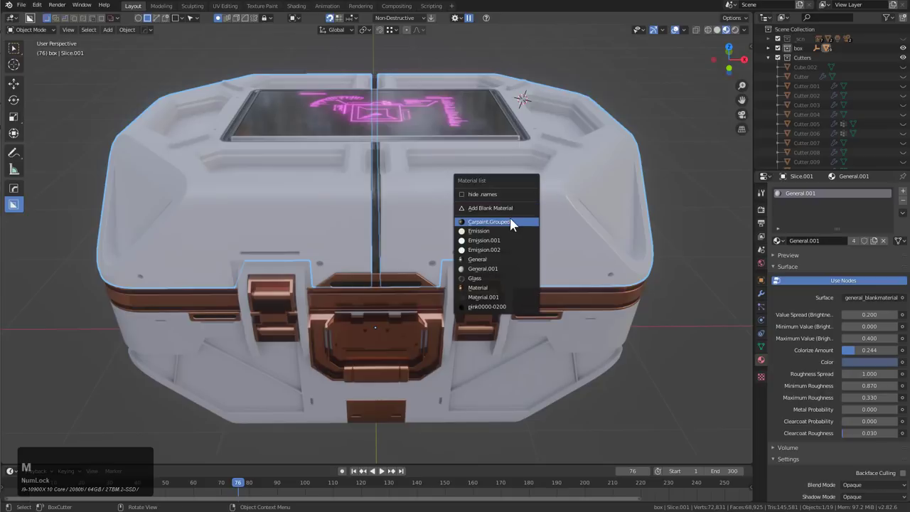
{"action": "left_click", "coordinate": [527, 208]}
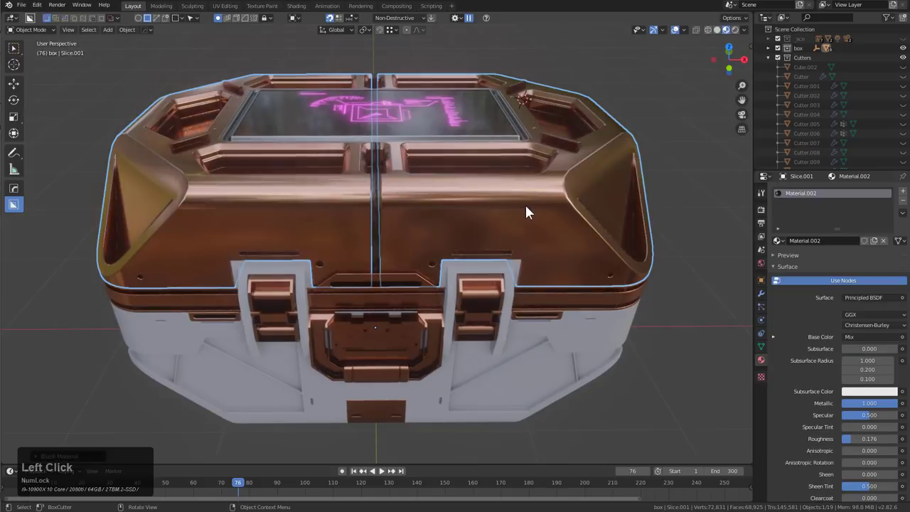
{"action": "key", "text": "F9"}
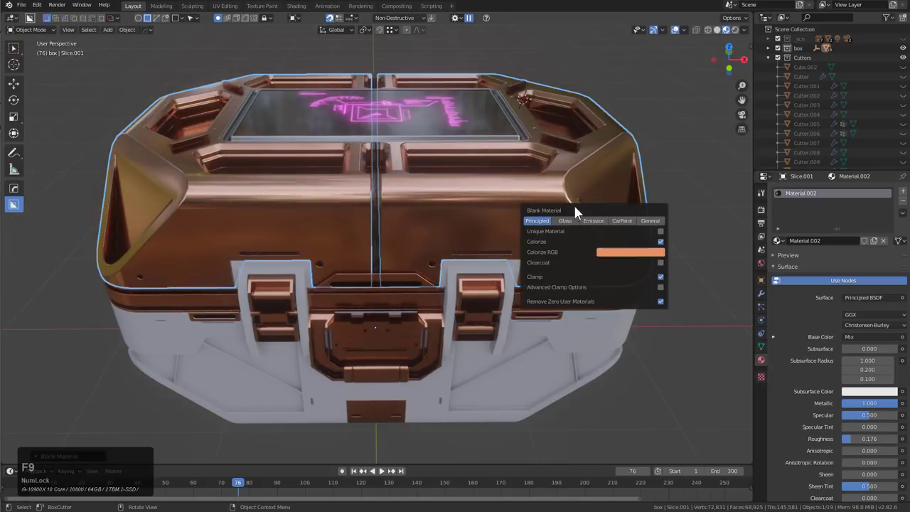
{"action": "left_click", "coordinate": [617, 221]}
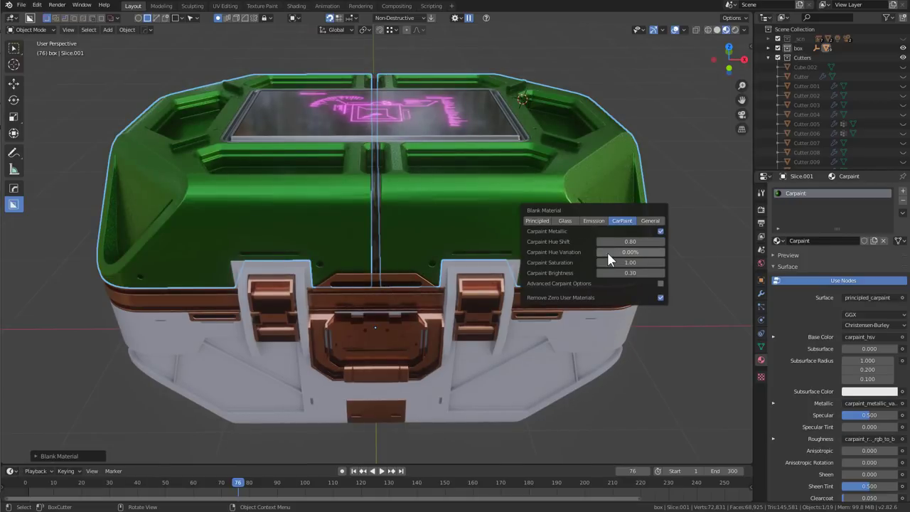
{"action": "key", "text": "BackSpace"}
Switch to the Shading workspace and bring the carpaint_hsv node of the lid's Carpaint material into close view.
{"action": "left_click", "coordinate": [296, 5]}
{"action": "middle_click_drag", "start_coordinate": [537, 129], "coordinate": [528, 144]}
{"action": "left_click", "coordinate": [539, 135]}
{"action": "scroll", "coordinate": [633, 334], "scroll_direction": "down", "scroll_amount": 3}
{"action": "middle_click_drag", "start_coordinate": [633, 335], "coordinate": [473, 393]}
{"action": "scroll", "coordinate": [630, 401], "scroll_direction": "down", "scroll_amount": 3}
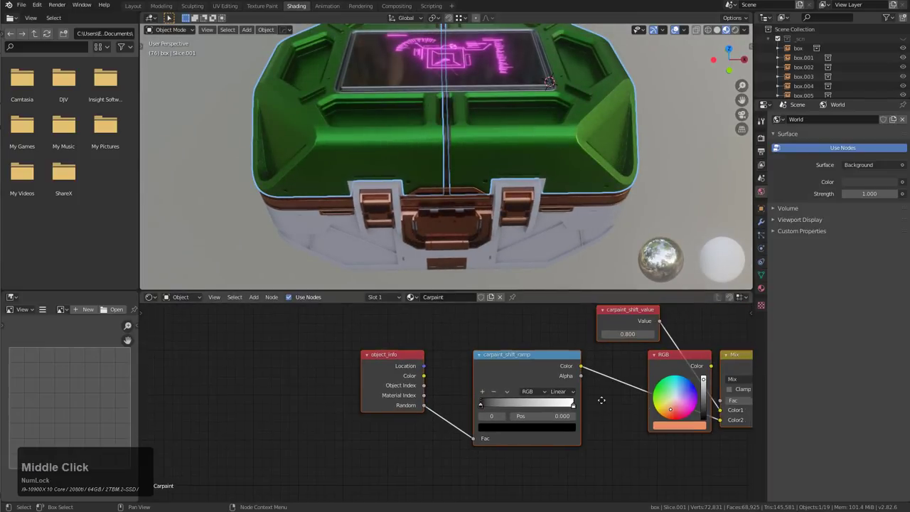
{"action": "scroll", "coordinate": [576, 363], "scroll_direction": "up", "scroll_amount": 3}
{"action": "middle_click_drag", "start_coordinate": [576, 362], "coordinate": [441, 345]}
{"action": "scroll", "coordinate": [441, 345], "scroll_direction": "down", "scroll_amount": 2}
{"action": "middle_click_drag", "start_coordinate": [541, 463], "coordinate": [510, 365]}
{"action": "scroll", "coordinate": [498, 377], "scroll_direction": "up", "scroll_amount": 5}
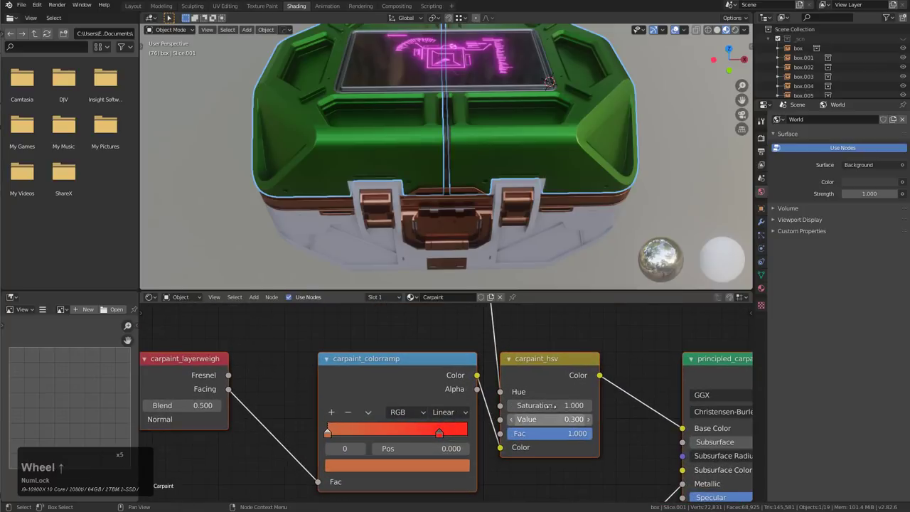
Try adjusting the Saturation and Value of the carpaint_hsv node.
{"action": "left_click_drag", "start_coordinate": [557, 406], "coordinate": [520, 405], "text": "shift"}
{"action": "key", "text": "Escape"}
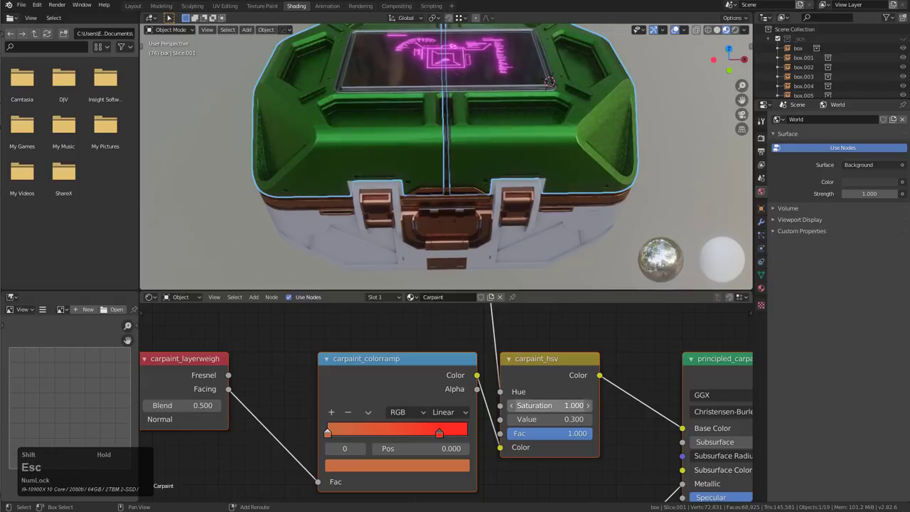
{"action": "mouse_move", "coordinate": [546, 420]}
{"action": "left_mouse_down", "text": "shift"}
{"action": "mouse_move", "coordinate": [537, 420]}
{"action": "mouse_move", "coordinate": [552, 420]}
{"action": "left_mouse_up", "text": "shift"}
Change the carpaint_shift_value node's value to shift the lid's hue to a teal green.
{"action": "scroll", "coordinate": [497, 399], "scroll_direction": "down", "scroll_amount": 2}
{"action": "middle_click_drag", "start_coordinate": [478, 313], "coordinate": [478, 388]}
{"action": "scroll", "coordinate": [478, 388], "scroll_direction": "up", "scroll_amount": 3}
{"action": "scroll", "coordinate": [476, 391], "scroll_direction": "up", "scroll_amount": 1}
{"action": "mouse_move", "coordinate": [432, 373]}
{"action": "left_mouse_down"}
{"action": "mouse_move", "coordinate": [498, 373]}
{"action": "mouse_move", "coordinate": [433, 372]}
{"action": "mouse_move", "coordinate": [478, 377]}
{"action": "left_mouse_up"}
Set the carpaint_hsv node's Saturation to 0.100 and Value to 0.120.
{"action": "scroll", "coordinate": [551, 405], "scroll_direction": "down", "scroll_amount": 4}
{"action": "middle_click_drag", "start_coordinate": [551, 406], "coordinate": [544, 327]}
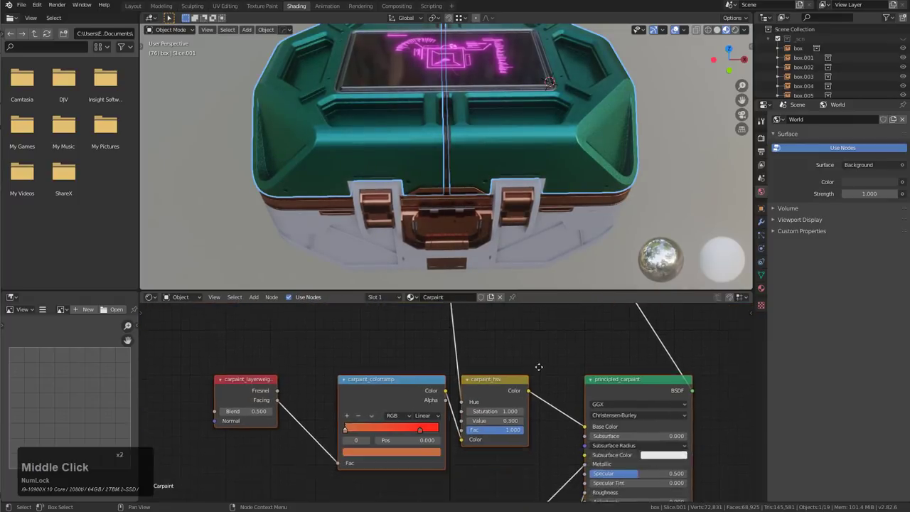
{"action": "scroll", "coordinate": [540, 414], "scroll_direction": "up", "scroll_amount": 4}
{"action": "scroll", "coordinate": [542, 414], "scroll_direction": "up", "scroll_amount": 1}
{"action": "mouse_move", "coordinate": [542, 414]}
{"action": "left_mouse_down"}
{"action": "mouse_move", "coordinate": [498, 414]}
{"action": "mouse_move", "coordinate": [526, 414]}
{"action": "mouse_move", "coordinate": [498, 414]}
{"action": "mouse_move", "coordinate": [507, 414]}
{"action": "mouse_move", "coordinate": [491, 428]}
{"action": "mouse_move", "coordinate": [558, 429]}
{"action": "mouse_move", "coordinate": [526, 428]}
{"action": "mouse_move", "coordinate": [540, 428]}
{"action": "left_mouse_up"}
Deselect the lid and return to the Layout workspace.
{"action": "middle_click_drag", "start_coordinate": [526, 235], "coordinate": [497, 173]}
{"action": "scroll", "coordinate": [497, 173], "scroll_direction": "up", "scroll_amount": 2}
{"action": "key", "text": "alt+a"}
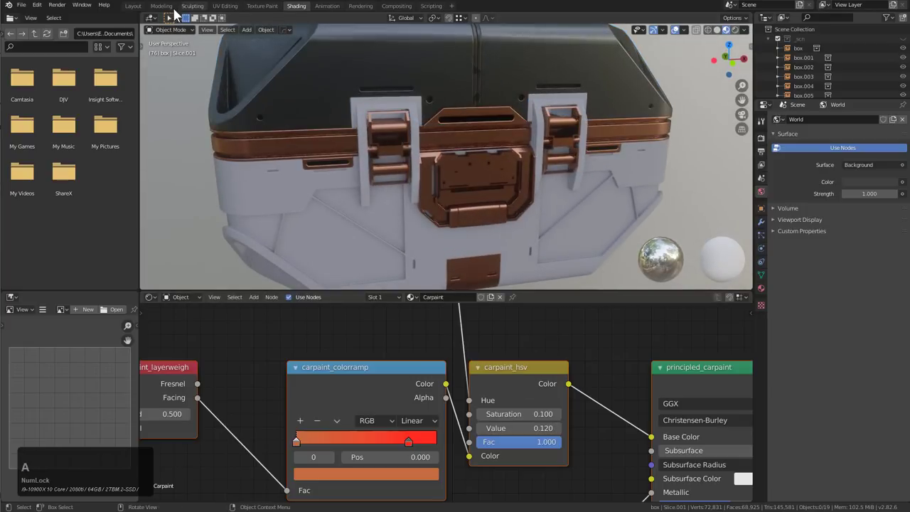
{"action": "left_click", "coordinate": [133, 6]}
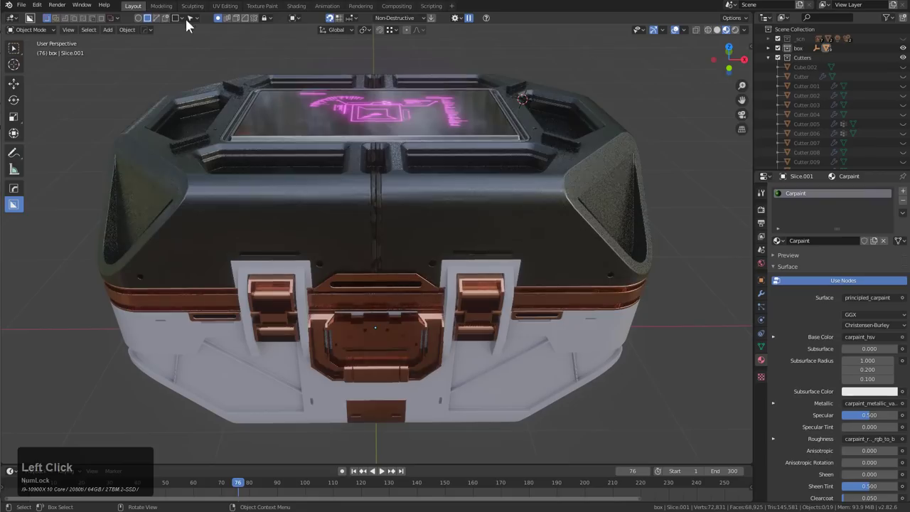
Link the lid's Carpaint material to the latch brackets and the lower case body.
{"action": "left_click", "coordinate": [482, 277]}
{"action": "left_click", "coordinate": [548, 358], "text": "shift"}
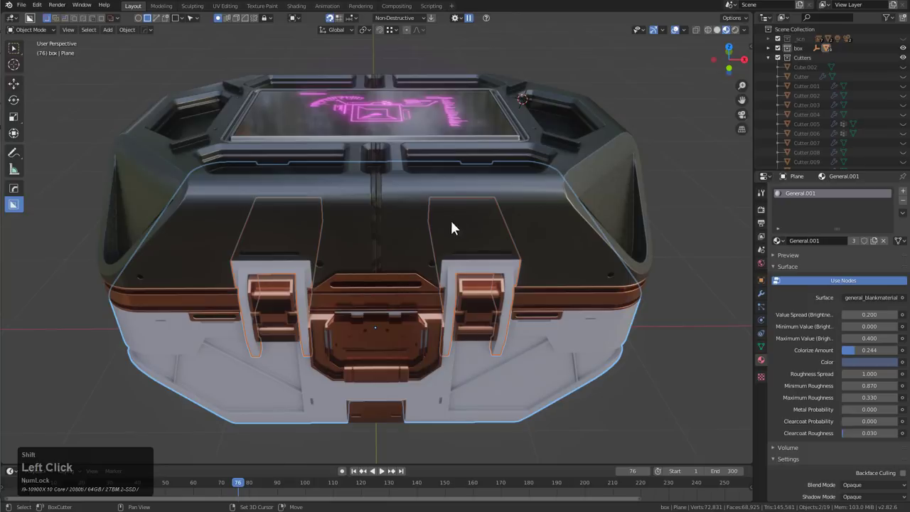
{"action": "double_click", "coordinate": [485, 209], "text": "shift"}
{"action": "key", "text": "ctrl+l"}
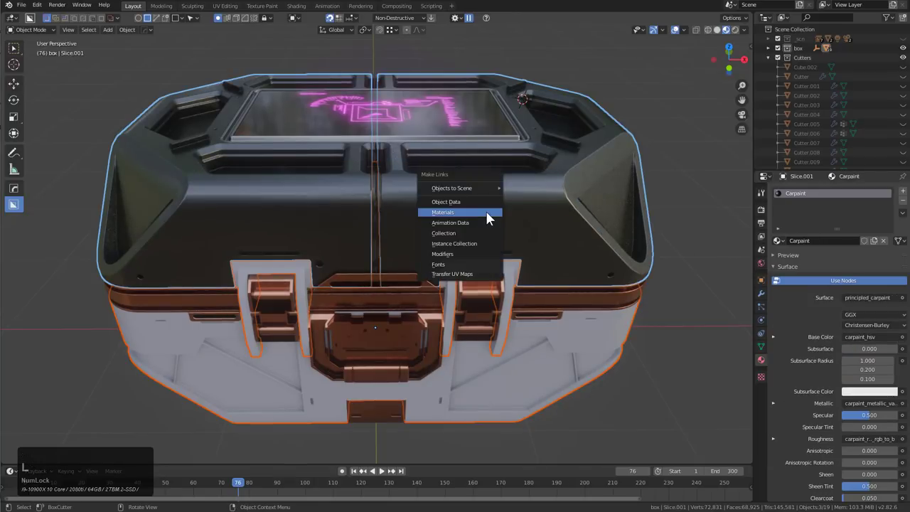
{"action": "key", "text": "Return"}
{"action": "scroll", "coordinate": [485, 209], "scroll_direction": "down", "scroll_amount": 3}
{"action": "middle_click_drag", "start_coordinate": [453, 256], "coordinate": [453, 235]}
{"action": "scroll", "coordinate": [477, 270], "scroll_direction": "up", "scroll_amount": 3}
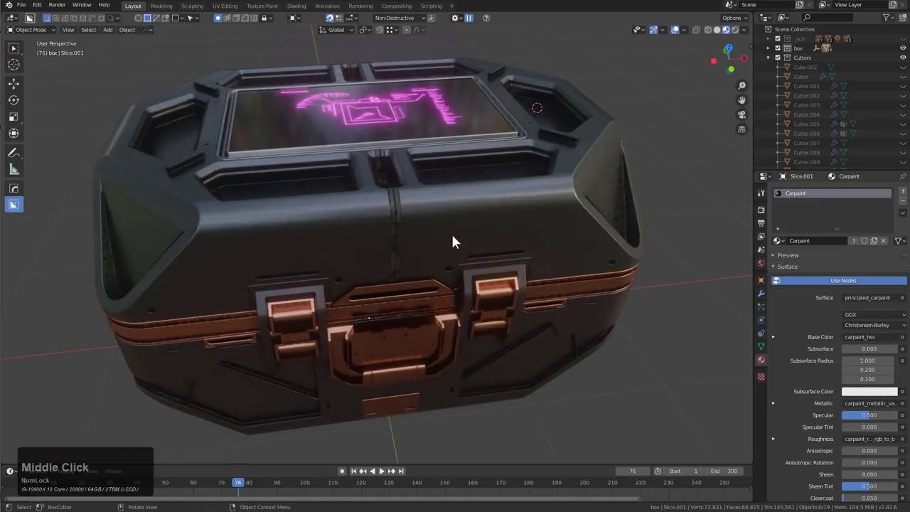
Link the copper trim ring's material to the vertical strip along the lid's centre seam.
{"action": "left_click", "coordinate": [409, 296]}
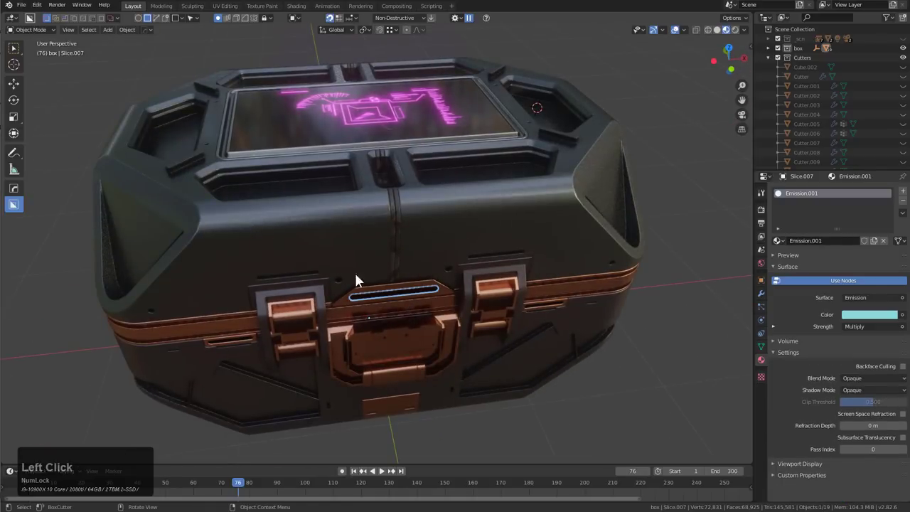
{"action": "left_click", "coordinate": [439, 295]}
{"action": "middle_click_drag", "start_coordinate": [440, 297], "coordinate": [399, 230]}
{"action": "left_click", "coordinate": [373, 219]}
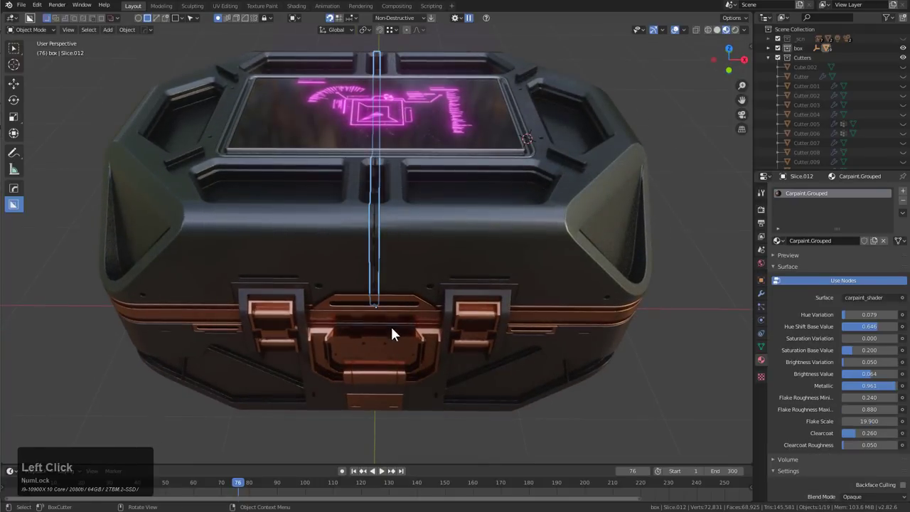
{"action": "left_click", "coordinate": [425, 314], "text": "shift"}
{"action": "key", "text": "ctrl+l"}
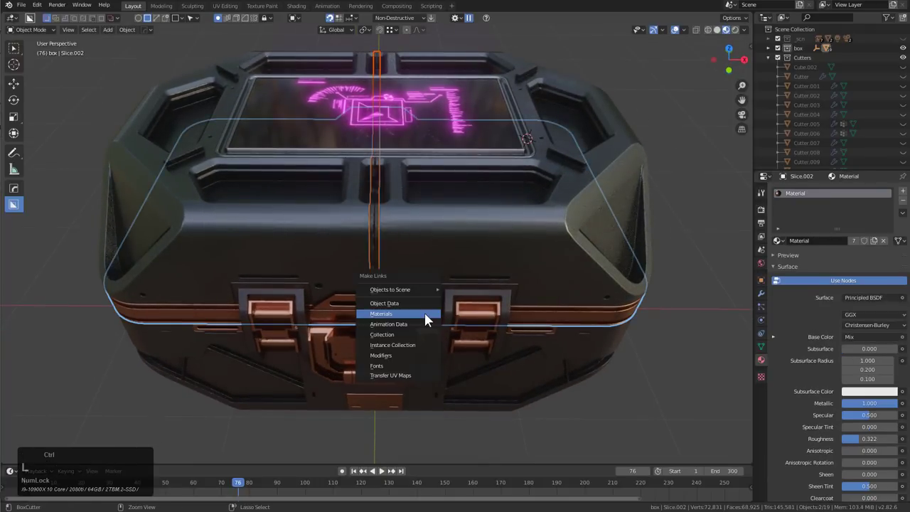
{"action": "left_click", "coordinate": [425, 314]}
Select the lid and show its Carpaint material nodes in the Shading workspace.
{"action": "left_click", "coordinate": [440, 230]}
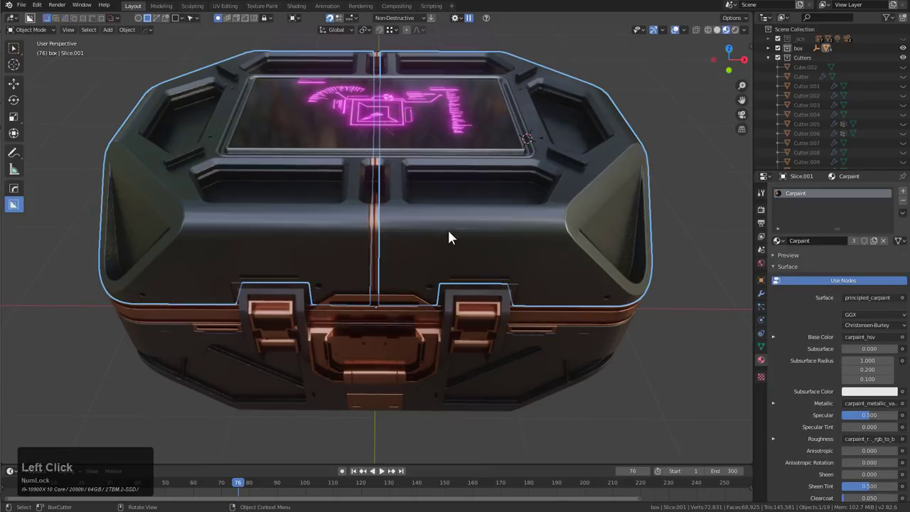
{"action": "scroll", "coordinate": [811, 441], "scroll_direction": "down", "scroll_amount": 6}
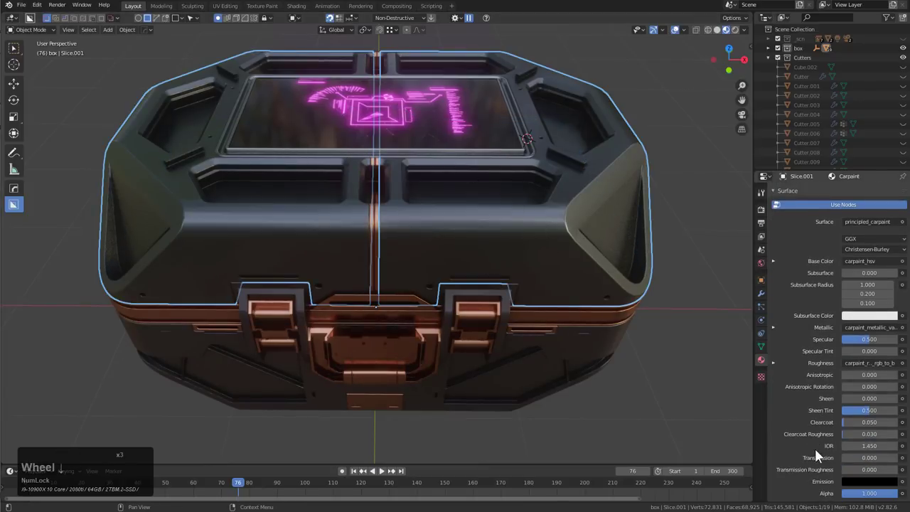
{"action": "left_click", "coordinate": [533, 219]}
{"action": "left_click", "coordinate": [295, 6]}
{"action": "scroll", "coordinate": [422, 356], "scroll_direction": "down", "scroll_amount": 5}
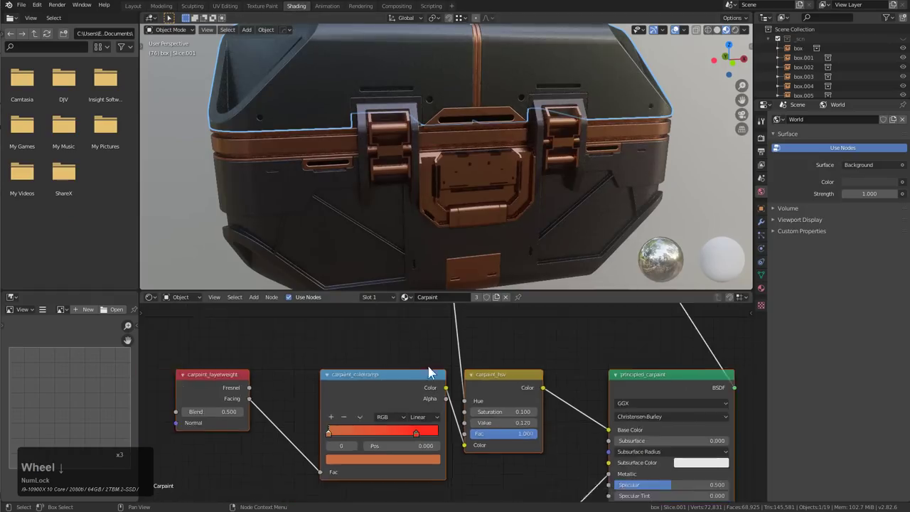
Set the Scale of the Carpaint material's roughness texture node to 10, and fine-tune it to 16.660.
{"action": "middle_click_drag", "start_coordinate": [533, 491], "coordinate": [538, 402]}
{"action": "scroll", "coordinate": [509, 390], "scroll_direction": "up", "scroll_amount": 3}
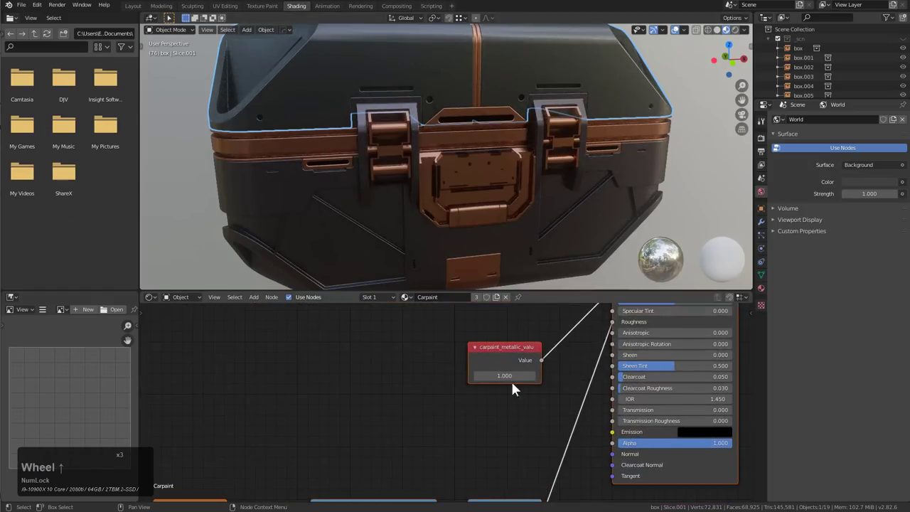
{"action": "middle_click_drag", "start_coordinate": [510, 368], "coordinate": [530, 312]}
{"action": "scroll", "coordinate": [460, 395], "scroll_direction": "down", "scroll_amount": 2}
{"action": "middle_click_drag", "start_coordinate": [405, 424], "coordinate": [458, 373]}
{"action": "scroll", "coordinate": [484, 370], "scroll_direction": "down", "scroll_amount": 1}
{"action": "left_click_drag", "start_coordinate": [427, 445], "coordinate": [424, 444], "text": "shift"}
{"action": "key", "text": "Escape"}
{"action": "left_click", "coordinate": [419, 444]}
{"action": "type", "text": "10"}
{"action": "key", "text": "KP_Enter"}
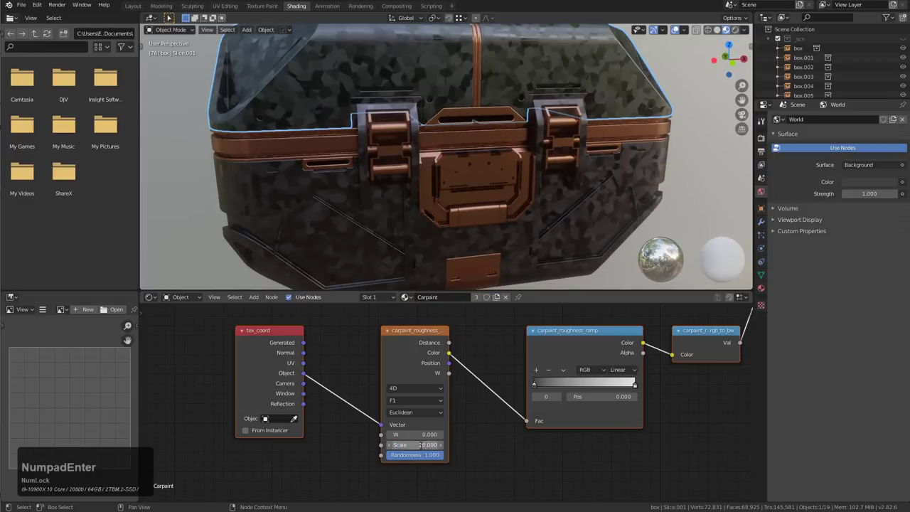
{"action": "left_click_drag", "start_coordinate": [416, 445], "coordinate": [454, 377], "text": "shift"}
Deselect the lid and return to the Layout workspace with the case's front and top in view.
{"action": "middle_click_drag", "start_coordinate": [640, 206], "coordinate": [308, 149]}
{"action": "key", "text": "alt+a"}
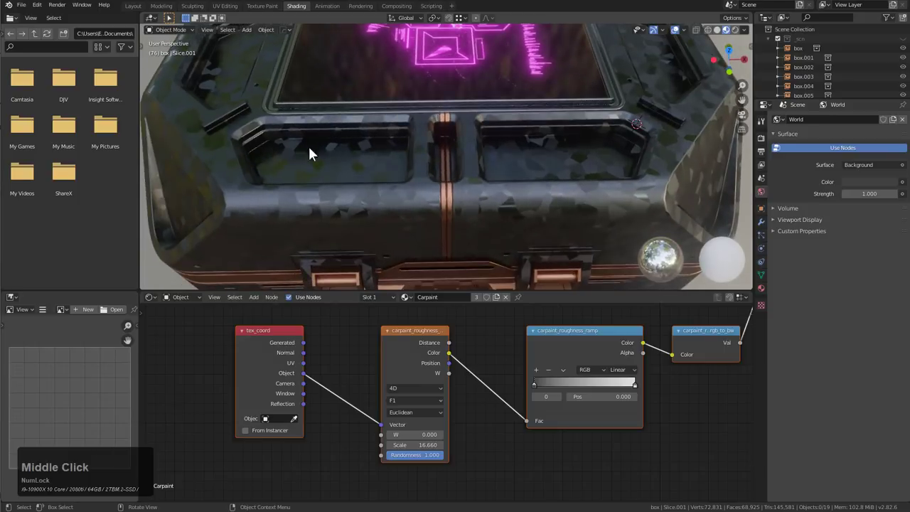
{"action": "scroll", "coordinate": [444, 142], "scroll_direction": "down", "scroll_amount": 4}
{"action": "middle_click_drag", "start_coordinate": [443, 142], "coordinate": [449, 146]}
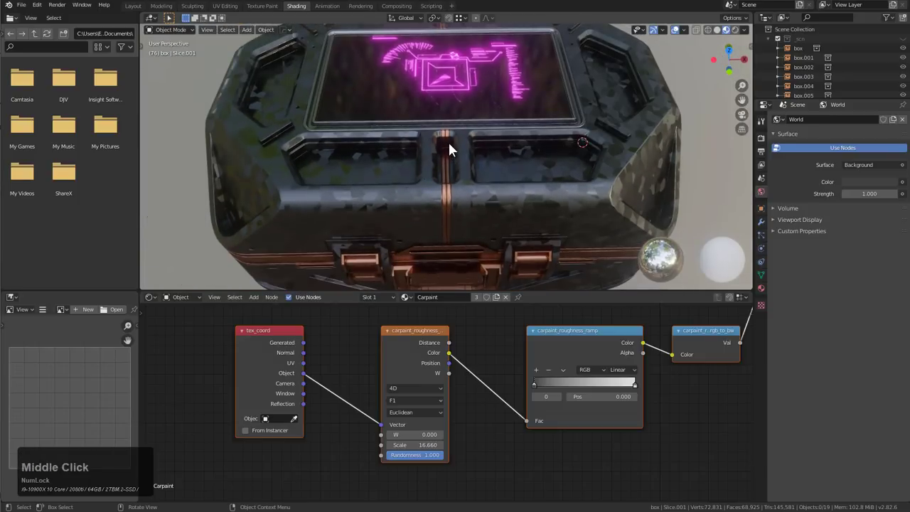
{"action": "left_click", "coordinate": [135, 7]}
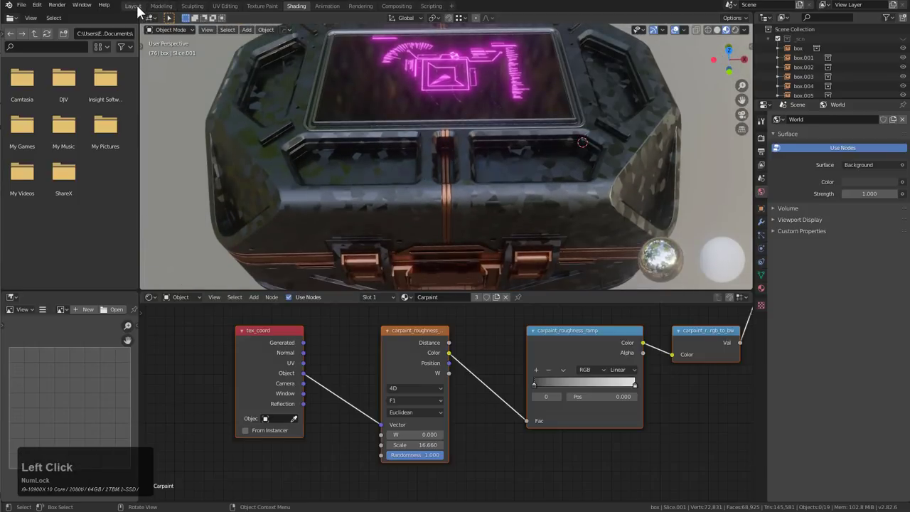
{"action": "mouse_move", "coordinate": [379, 184]}
{"action": "middle_mouse_down"}
{"action": "mouse_move", "coordinate": [370, 191]}
{"action": "mouse_move", "coordinate": [375, 209]}
{"action": "mouse_move", "coordinate": [382, 201]}
{"action": "middle_mouse_up"}
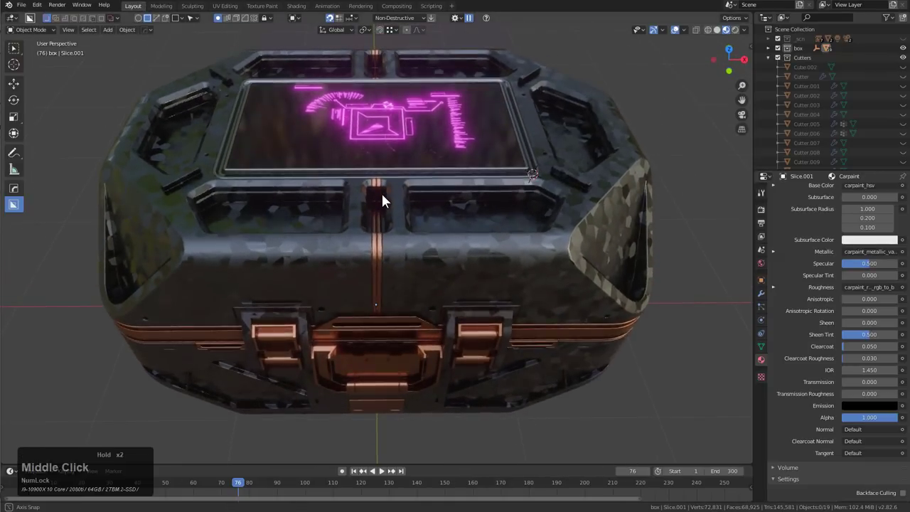
Change the trim ring material's Color1 in the Base Color mix to a dark, nearly neutral grey.
{"action": "left_click", "coordinate": [382, 333]}
{"action": "scroll", "coordinate": [808, 256], "scroll_direction": "up", "scroll_amount": 4}
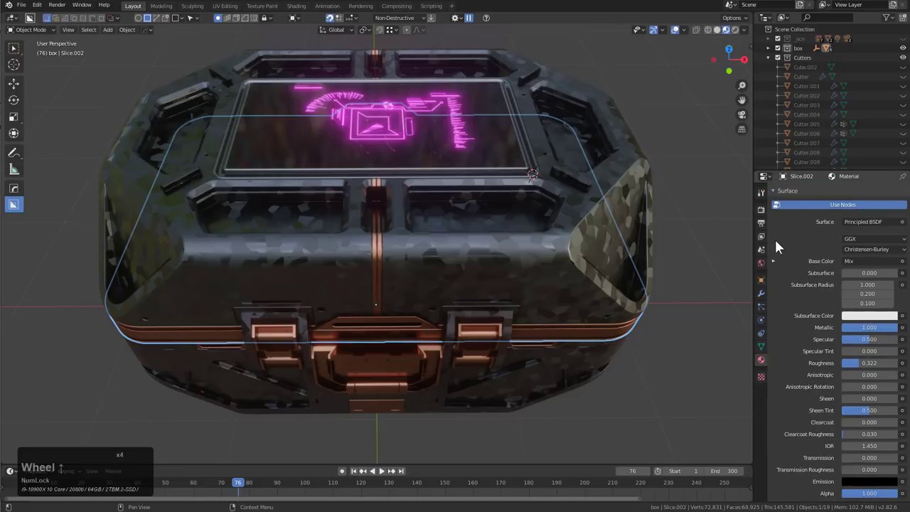
{"action": "left_click", "coordinate": [774, 261]}
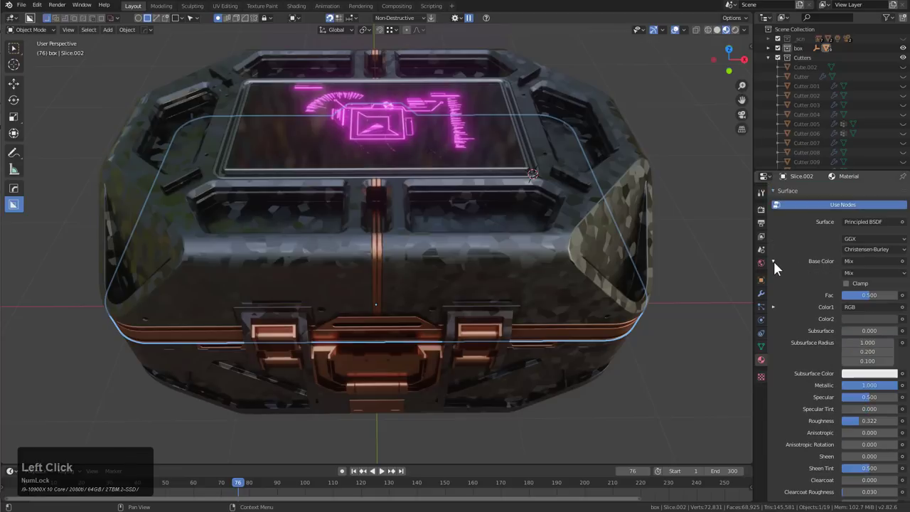
{"action": "left_click", "coordinate": [774, 305]}
{"action": "left_click", "coordinate": [901, 360]}
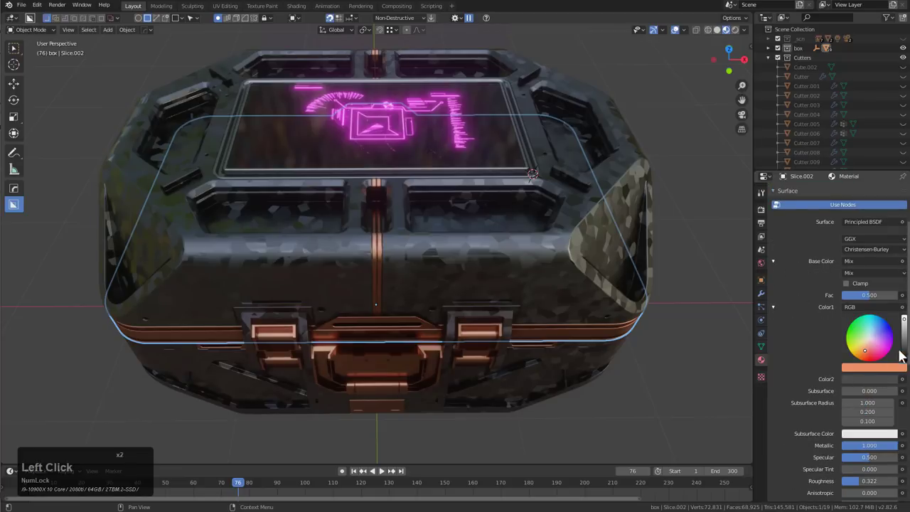
{"action": "left_click", "coordinate": [870, 341]}
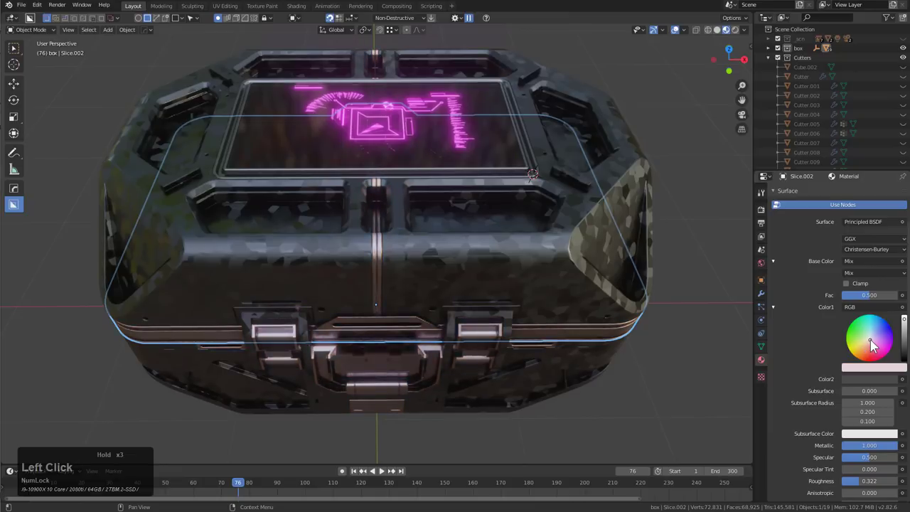
{"action": "mouse_move", "coordinate": [906, 345]}
{"action": "left_mouse_down"}
{"action": "mouse_move", "coordinate": [906, 359]}
{"action": "mouse_move", "coordinate": [905, 335]}
{"action": "mouse_move", "coordinate": [906, 347]}
{"action": "left_mouse_up"}
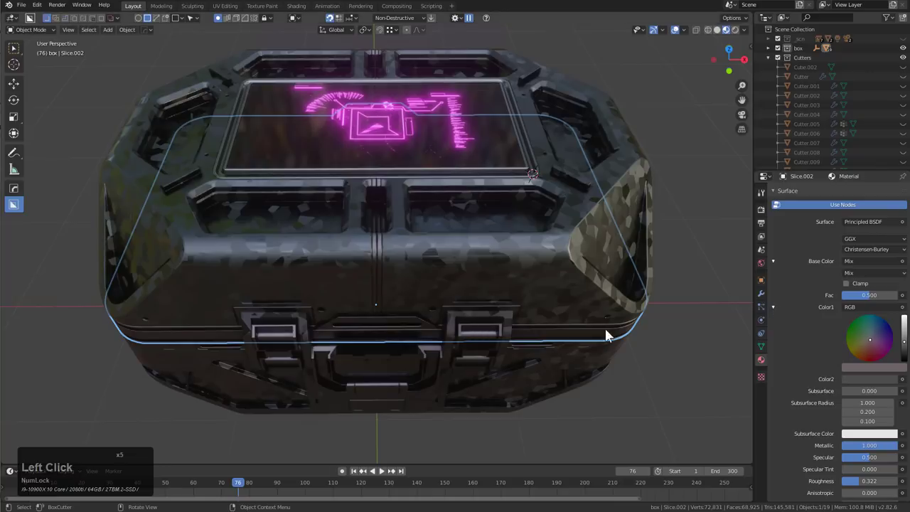
Deselect the trim and play the timeline animation to preview the finished case.
{"action": "left_click", "coordinate": [417, 321]}
{"action": "middle_click_drag", "start_coordinate": [417, 321], "coordinate": [416, 347]}
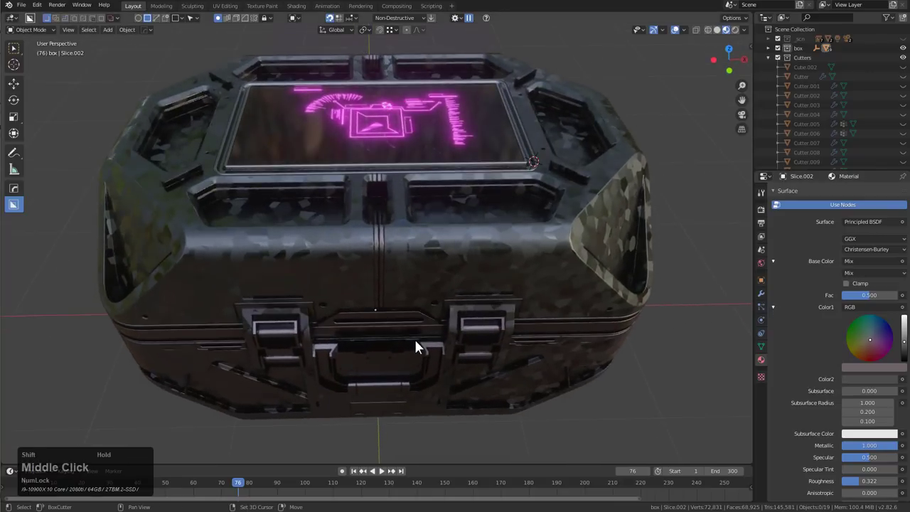
{"action": "key", "text": "space"}
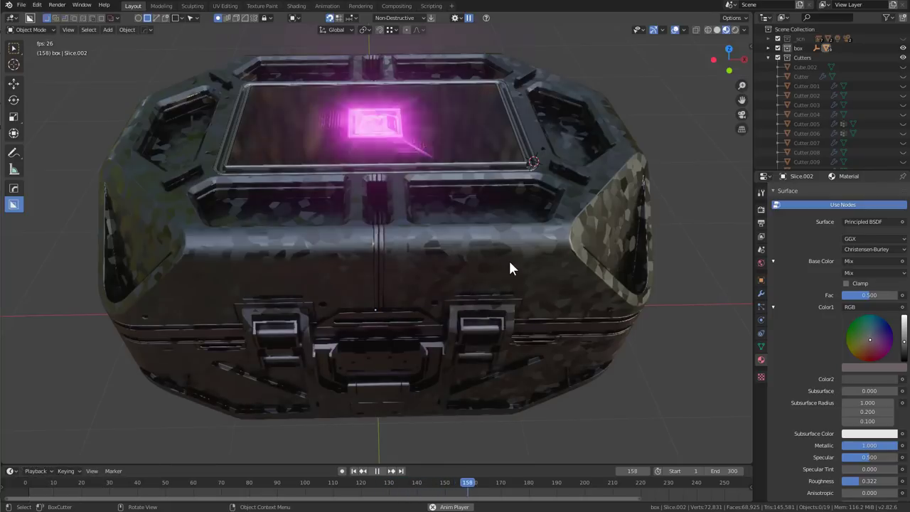
{"action": "middle_click_drag", "start_coordinate": [511, 268], "coordinate": [506, 270]}
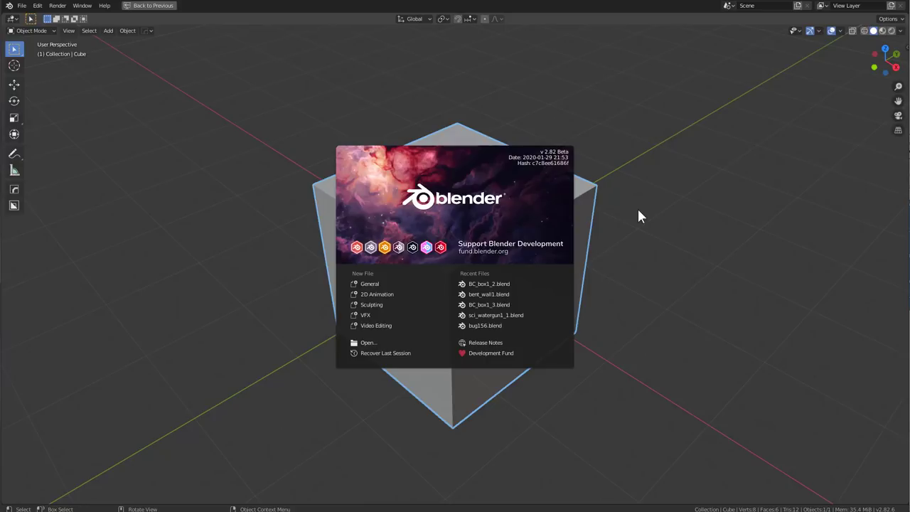
In a new scene, delete one top edge's vertices from the default cube, keeping only an adjoining wall and floor.
{"action": "left_click", "coordinate": [639, 211]}
{"action": "middle_click_drag", "start_coordinate": [479, 285], "coordinate": [478, 249]}
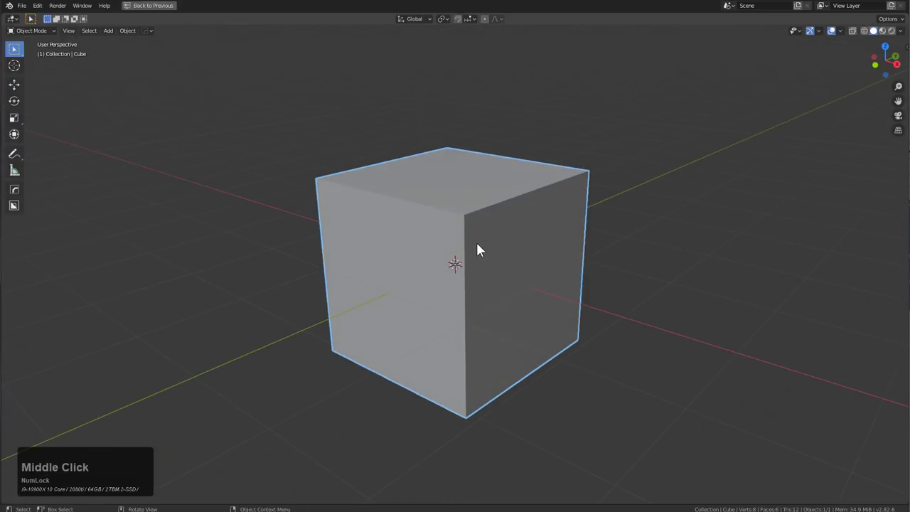
{"action": "key", "text": "Tab"}
{"action": "key", "text": "KP_1"}
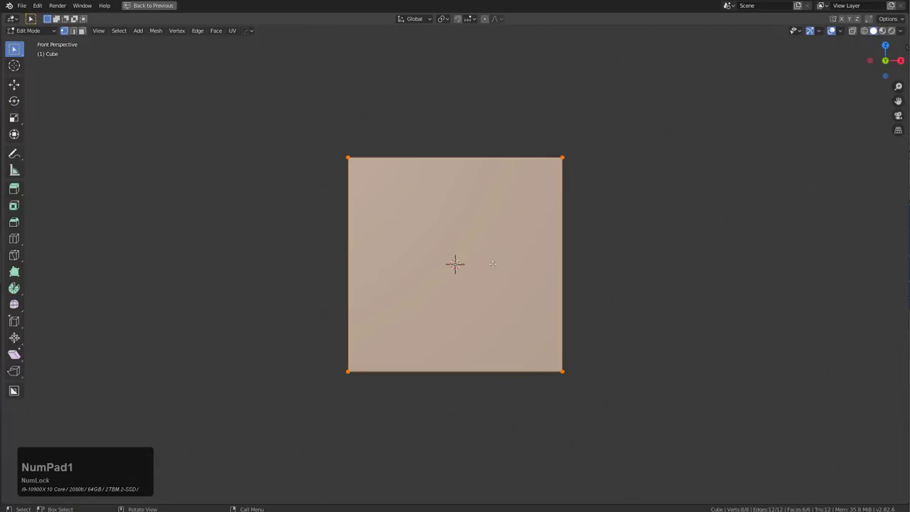
{"action": "middle_click_drag", "start_coordinate": [445, 212], "coordinate": [506, 277]}
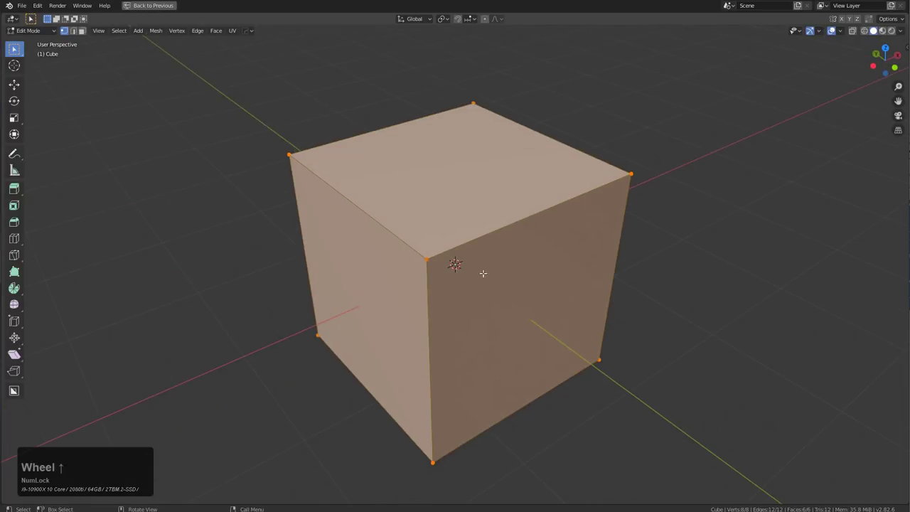
{"action": "scroll", "coordinate": [483, 274], "scroll_direction": "down", "scroll_amount": 1}
{"action": "left_click", "coordinate": [516, 234], "text": "alt"}
{"action": "key", "text": "x"}
{"action": "left_click", "coordinate": [482, 205]}
{"action": "key", "text": "Tab"}
{"action": "middle_click_drag", "start_coordinate": [512, 223], "coordinate": [484, 290]}
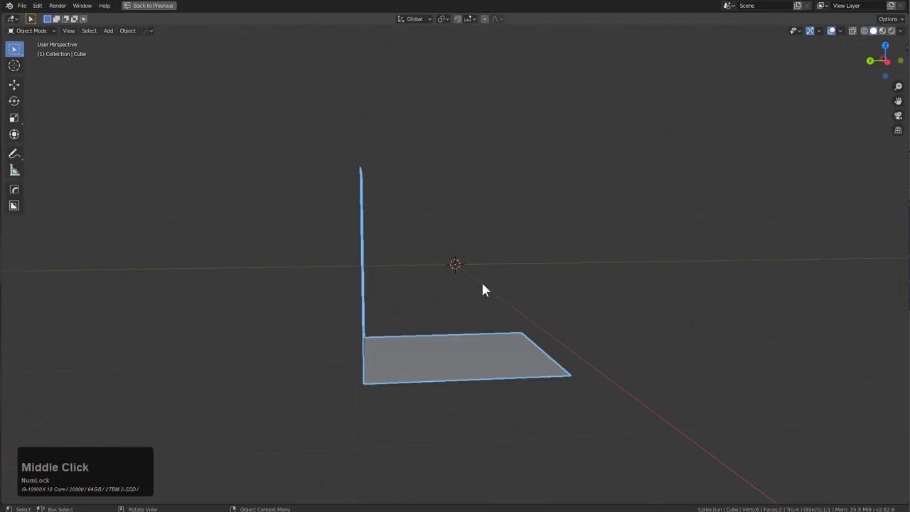
Add a wide, multi-segment Hard Ops bevel with profile 0.50 to the fold edge between wall and floor.
{"action": "right_click", "coordinate": [481, 282]}
{"action": "middle_click_drag", "start_coordinate": [508, 211], "coordinate": [469, 278]}
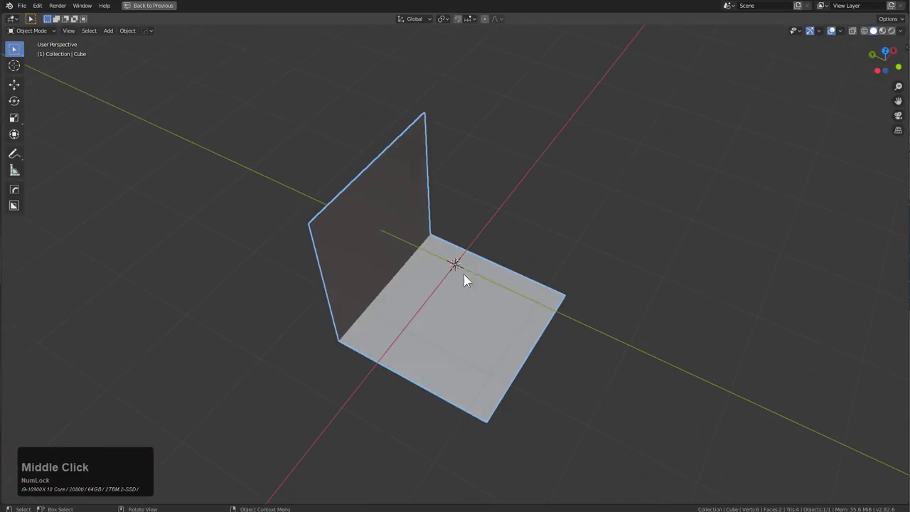
{"action": "key", "text": "Tab"}
{"action": "middle_click_drag", "start_coordinate": [372, 295], "coordinate": [386, 278]}
{"action": "key", "text": "q"}
{"action": "left_click", "coordinate": [391, 278], "text": "ctrl"}
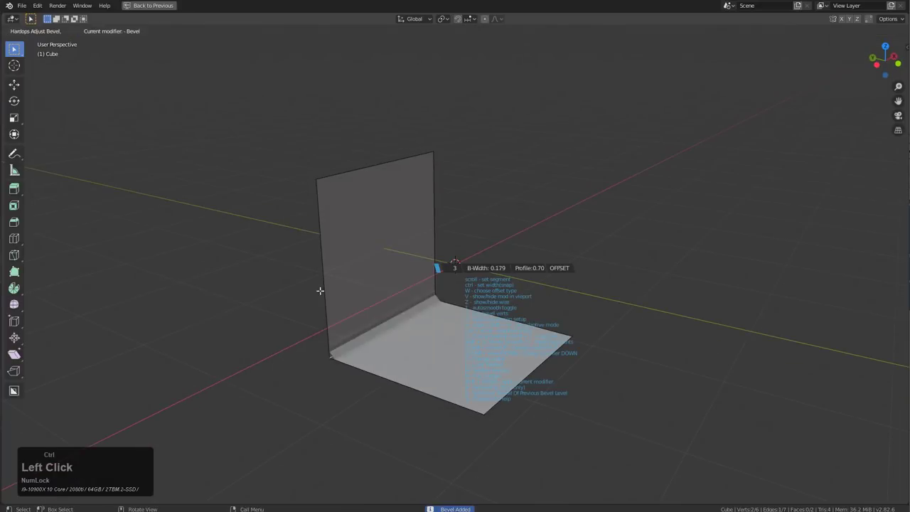
{"action": "scroll", "coordinate": [120, 325], "scroll_direction": "up", "scroll_amount": 5}
{"action": "key", "text": "1"}
{"action": "scroll", "coordinate": [153, 321], "scroll_direction": "up", "scroll_amount": 1}
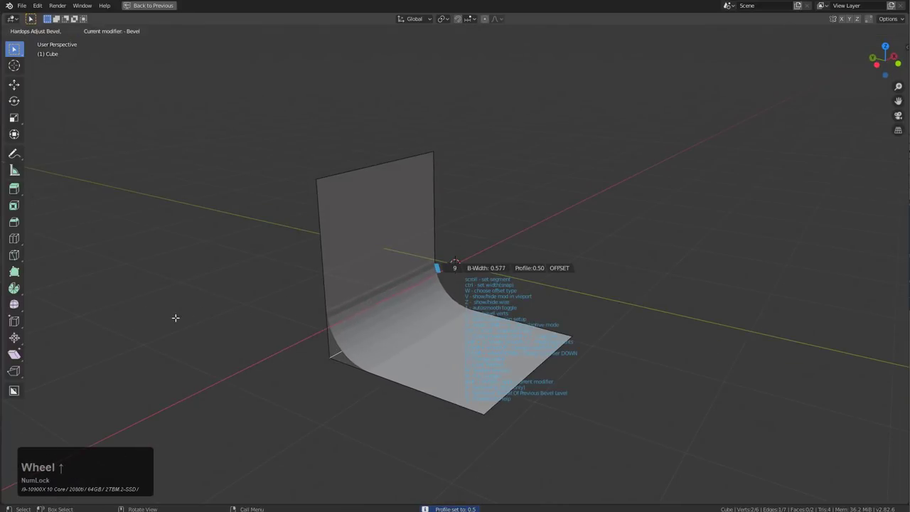
{"action": "left_click", "coordinate": [234, 319]}
Thicken the curved sheet with a Solidify modifier and convert the modifier result to real mesh.
{"action": "middle_click_drag", "start_coordinate": [445, 307], "coordinate": [463, 291]}
{"action": "key", "text": "q"}
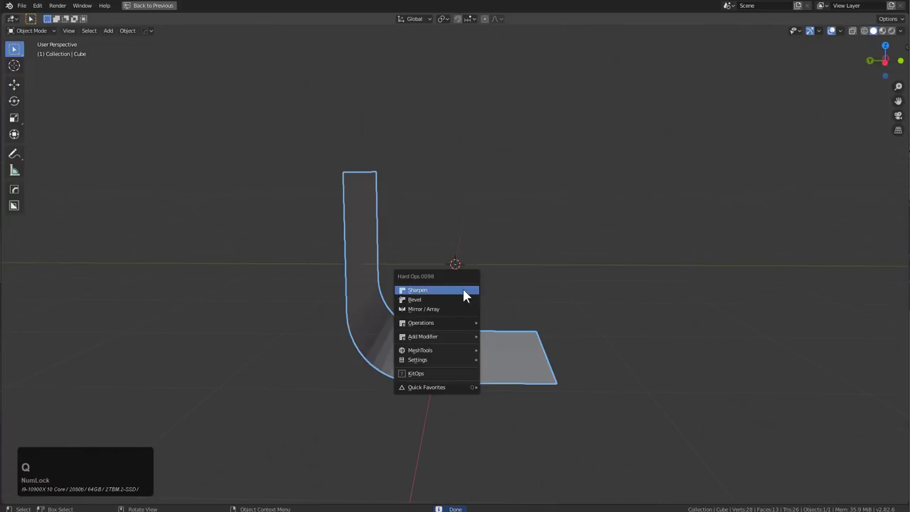
{"action": "mouse_move", "coordinate": [433, 338]}
{"action": "key", "text": "s"}
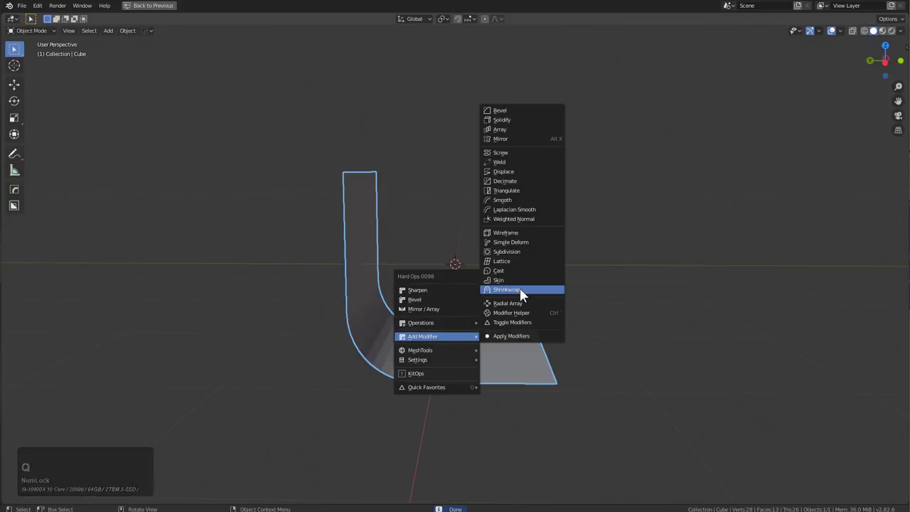
{"action": "left_click", "coordinate": [599, 292]}
{"action": "middle_click_drag", "start_coordinate": [600, 292], "coordinate": [503, 268]}
{"action": "key", "text": "ctrl+a"}
{"action": "left_click", "coordinate": [468, 386]}
In Edit Mode, select the path of outer faces from the start of the curve to the flat underside.
{"action": "middle_click_drag", "start_coordinate": [468, 384], "coordinate": [463, 346]}
{"action": "key", "text": "Tab"}
{"action": "key", "text": "3"}
{"action": "left_click", "coordinate": [422, 271]}
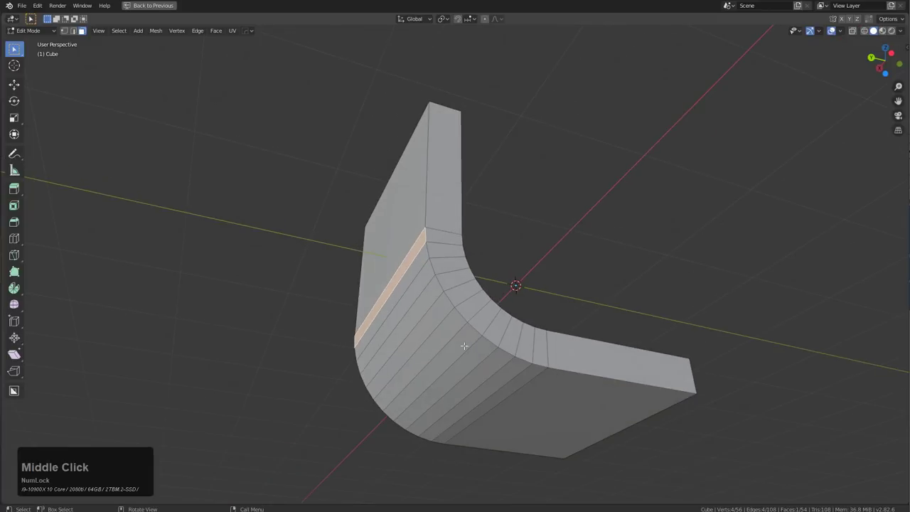
{"action": "left_click", "coordinate": [521, 405], "text": "ctrl"}
{"action": "middle_click_drag", "start_coordinate": [408, 281], "coordinate": [536, 347]}
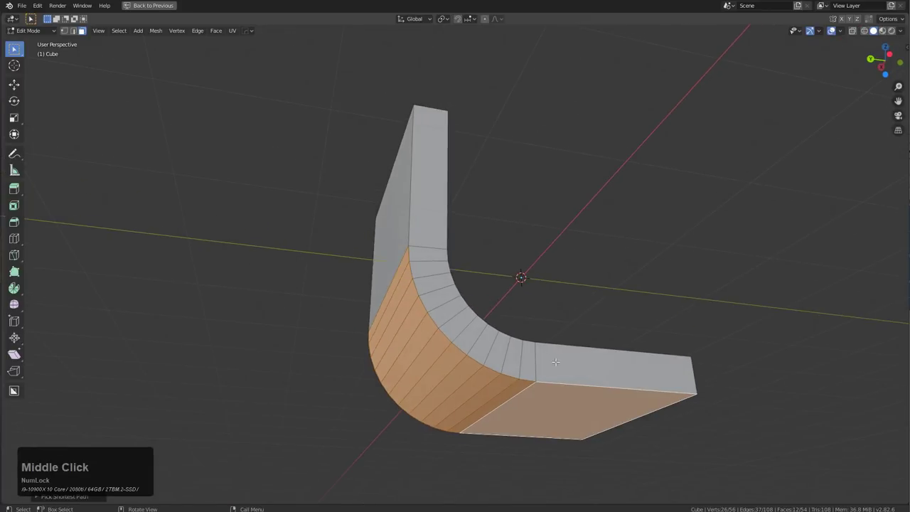
Snap the 3D cursor to the outer corner vertex at the free end of the flat underside.
{"action": "key", "text": "1"}
{"action": "left_click", "coordinate": [693, 393]}
{"action": "key", "text": "shift+s"}
{"action": "left_click", "coordinate": [710, 391]}
{"action": "middle_click_drag", "start_coordinate": [546, 388], "coordinate": [447, 334]}
Flatten the outer curved and underside faces by scaling them to 0 along Z about the 3D cursor.
{"action": "key", "text": "3"}
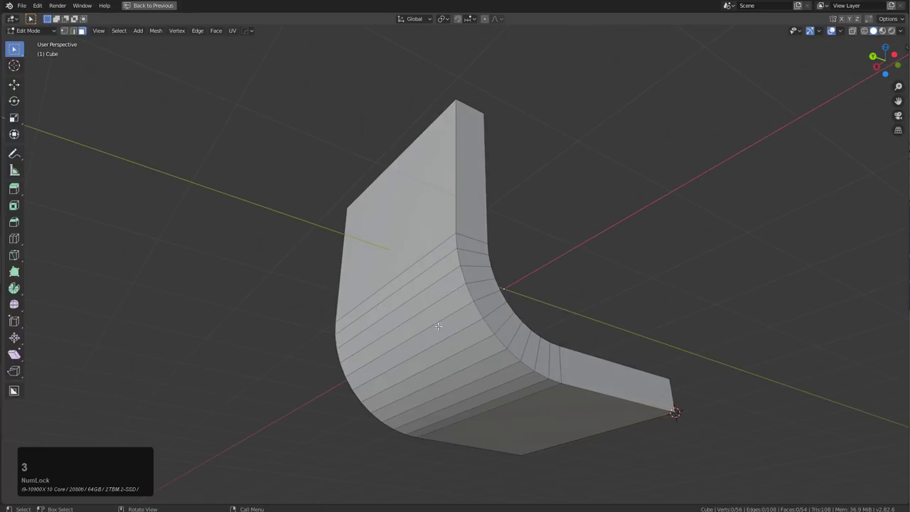
{"action": "left_click", "coordinate": [416, 277]}
{"action": "left_click", "coordinate": [542, 398], "text": "ctrl"}
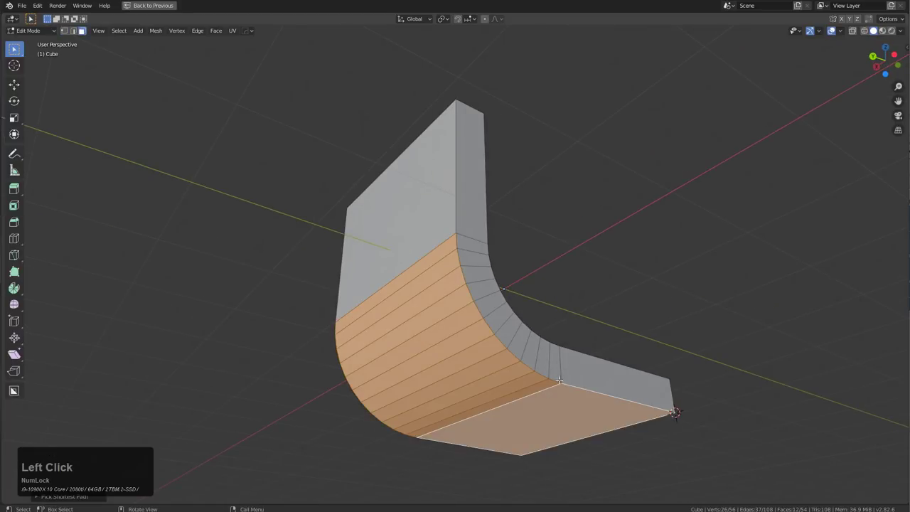
{"action": "key", "text": "period"}
{"action": "left_click", "coordinate": [582, 374]}
{"action": "key", "text": "s"}
{"action": "key", "text": "z"}
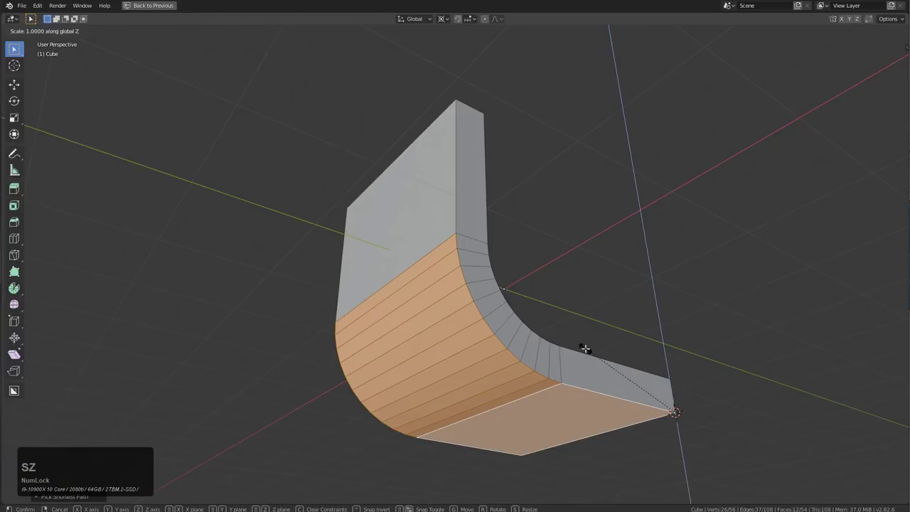
{"action": "key", "text": "0"}
{"action": "key", "text": "KP_Enter"}
Apply Hard Ops Sharpen to the bracket in Object Mode, and return to Edit Mode to view its underside.
{"action": "key", "text": "Tab"}
{"action": "middle_click_drag", "start_coordinate": [585, 353], "coordinate": [494, 394]}
{"action": "scroll", "coordinate": [491, 388], "scroll_direction": "down", "scroll_amount": 2}
{"action": "key", "text": "q"}
{"action": "left_click", "coordinate": [485, 343]}
{"action": "middle_click_drag", "start_coordinate": [376, 321], "coordinate": [501, 324]}
{"action": "key", "text": "Tab"}
{"action": "middle_click_drag", "start_coordinate": [473, 352], "coordinate": [435, 300]}
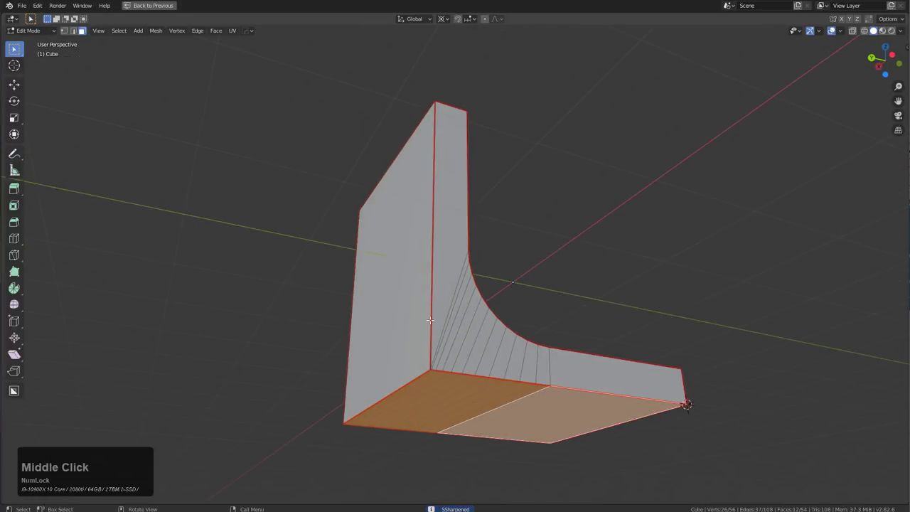
Clean up the bracket's mesh with Hard Ops to dissolve its redundant edges, and check the geometry in Edit Mode.
{"action": "key", "text": "Tab"}
{"action": "key", "text": "q"}
{"action": "mouse_move", "coordinate": [529, 392]}
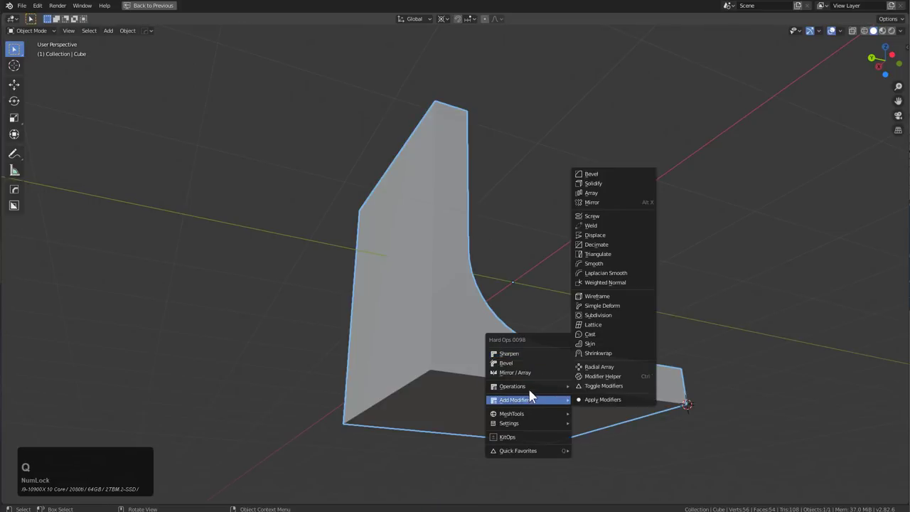
{"action": "key", "text": "Tab"}
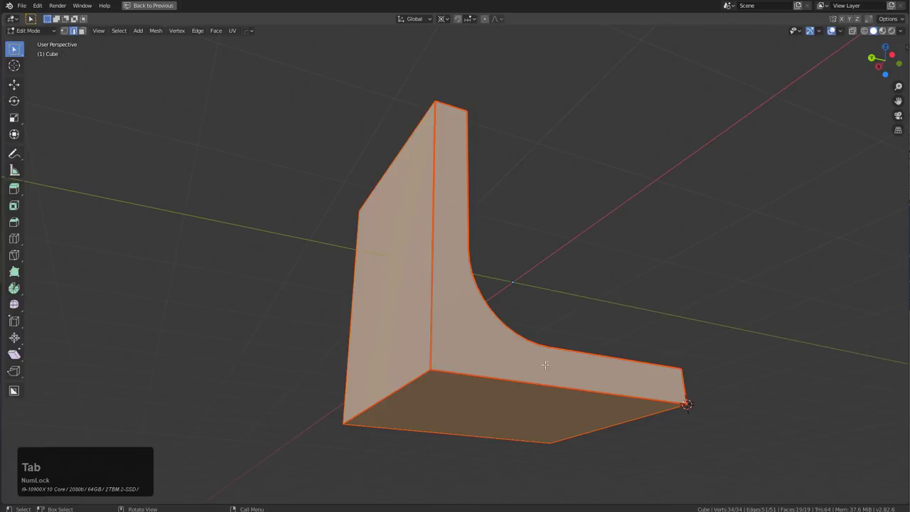
{"action": "middle_click_drag", "start_coordinate": [451, 350], "coordinate": [484, 308]}
{"action": "scroll", "coordinate": [461, 338], "scroll_direction": "down", "scroll_amount": 2}
{"action": "key", "text": "Tab"}
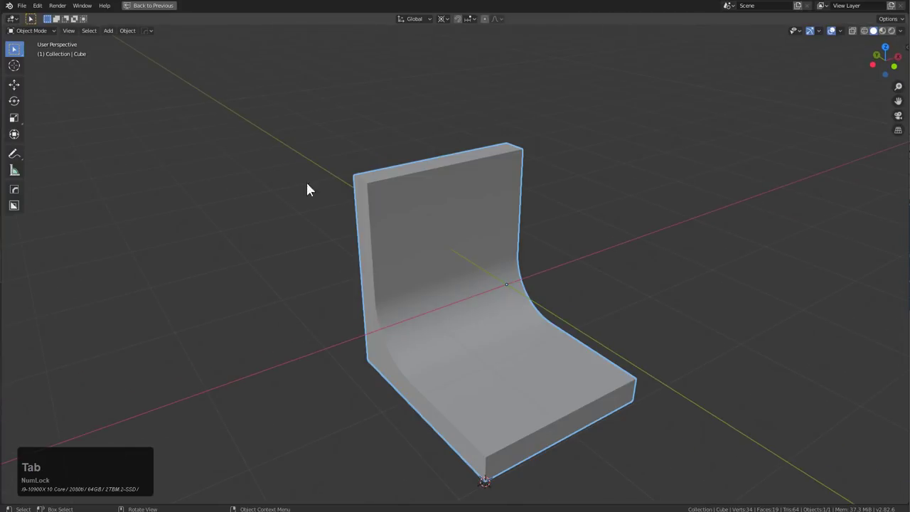
Add a mesh plane and clear its location so it sits at the world origin.
{"action": "middle_click_drag", "start_coordinate": [475, 258], "coordinate": [507, 260]}
{"action": "scroll", "coordinate": [505, 263], "scroll_direction": "up", "scroll_amount": 2}
{"action": "key", "text": "shift+a"}
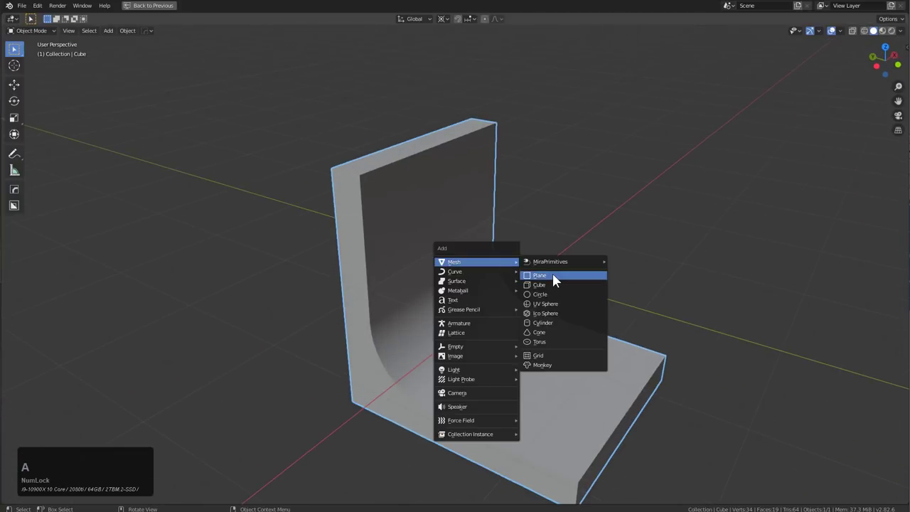
{"action": "left_click", "coordinate": [553, 278]}
{"action": "key", "text": "alt+g"}
Try rotating the plane 90 degrees about X around the 3D cursor, and undo the rotation.
{"action": "key", "text": "r"}
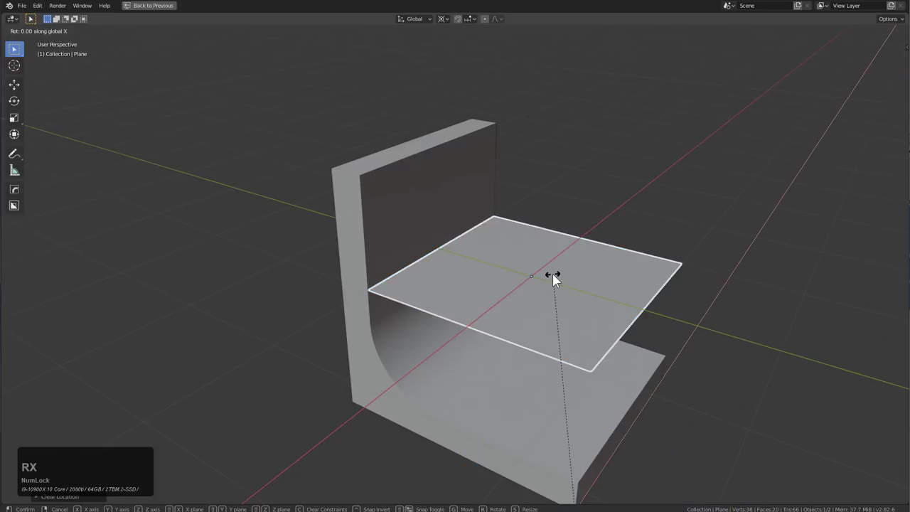
{"action": "key", "text": "x"}
{"action": "key", "text": "KP_9"}
{"action": "key", "text": "KP_0"}
{"action": "key", "text": "KP_Enter"}
{"action": "key", "text": "ctrl+z"}
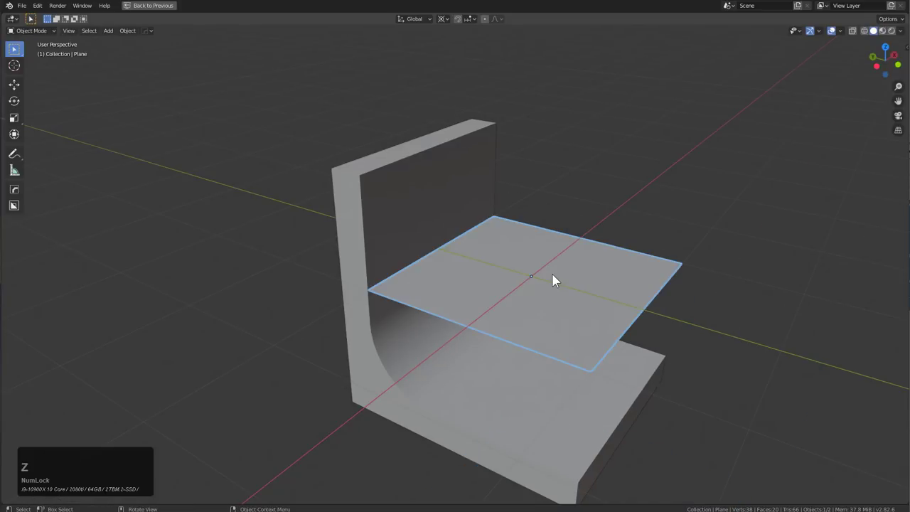
Switch the transform pivot away from the 3D cursor and rotate the plane 90 degrees about Z.
{"action": "key", "text": "period"}
{"action": "left_click", "coordinate": [562, 231]}
{"action": "mouse_move", "coordinate": [509, 280]}
{"action": "middle_mouse_down"}
{"action": "mouse_move", "coordinate": [527, 250]}
{"action": "mouse_move", "coordinate": [523, 276]}
{"action": "middle_mouse_up"}
{"action": "key", "text": "r"}
{"action": "key", "text": "z"}
{"action": "key", "text": "KP_9"}
{"action": "key", "text": "KP_0"}
{"action": "key", "text": "KP_Enter"}
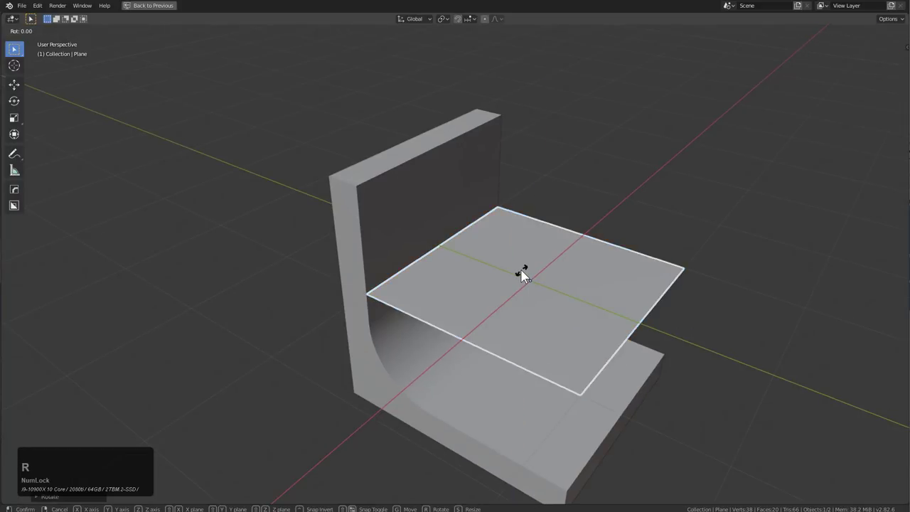
Rotate the plane 90 degrees about X and another 90 degrees about Z so it stands upright, perpendicular to the bracket's wall.
{"action": "key", "text": "r"}
{"action": "key", "text": "x"}
{"action": "key", "text": "KP_9"}
{"action": "key", "text": "KP_0"}
{"action": "key", "text": "KP_Enter"}
{"action": "key", "text": "r"}
{"action": "key", "text": "z"}
{"action": "key", "text": "KP_9"}
{"action": "key", "text": "KP_0"}
{"action": "key", "text": "KP_Enter"}
Set the plane's origin to its lower corner vertex beside the bracket's inner curve, and test scaling from it.
{"action": "middle_click_drag", "start_coordinate": [552, 270], "coordinate": [602, 286]}
{"action": "key", "text": "Tab"}
{"action": "key", "text": "alt+z"}
{"action": "left_click", "coordinate": [429, 347]}
{"action": "key", "text": "shift+s"}
{"action": "left_click", "coordinate": [518, 382]}
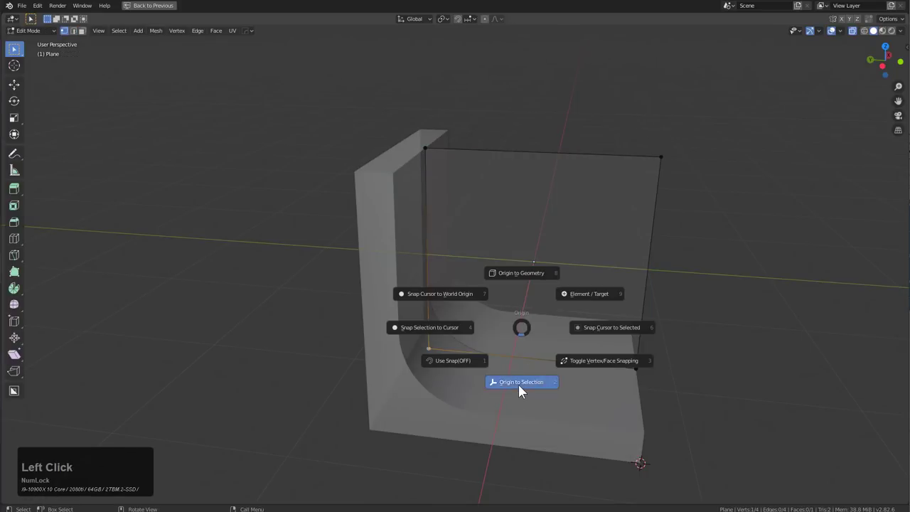
{"action": "key", "text": "s"}
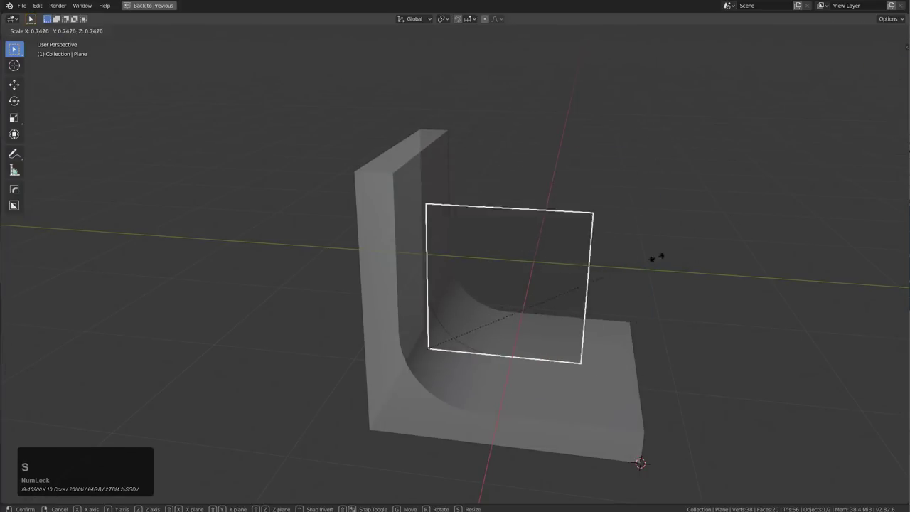
{"action": "right_click", "coordinate": [674, 250]}
{"action": "key", "text": "alt+z"}
Round the plane's upper outer corner with a multi-segment vertex bevel in Edit Mode.
{"action": "middle_click_drag", "start_coordinate": [674, 254], "coordinate": [661, 221]}
{"action": "key", "text": "Tab"}
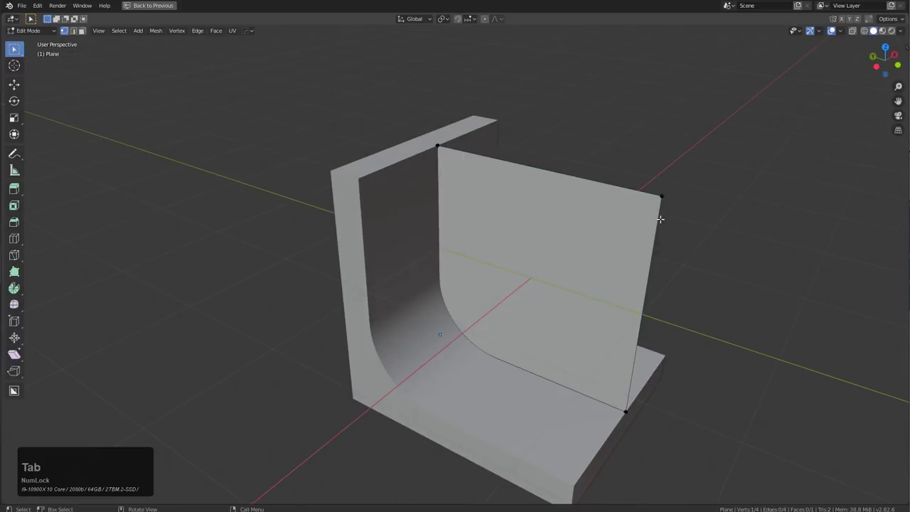
{"action": "key", "text": "ctrl+shift+b"}
{"action": "scroll", "coordinate": [725, 335], "scroll_direction": "up", "scroll_amount": 4}
{"action": "left_click", "coordinate": [715, 327]}
{"action": "key", "text": "Tab"}
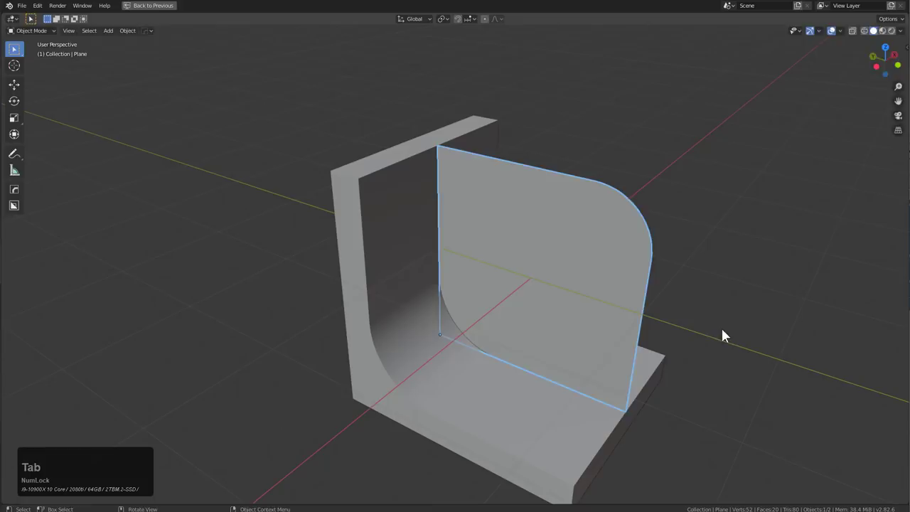
Scale the plane down towards its origin and delete its lower inner corner vertex, leaving an open rounded path.
{"action": "key", "text": "s"}
{"action": "left_click", "coordinate": [670, 315]}
{"action": "key", "text": "alt+z"}
{"action": "key", "text": "Tab"}
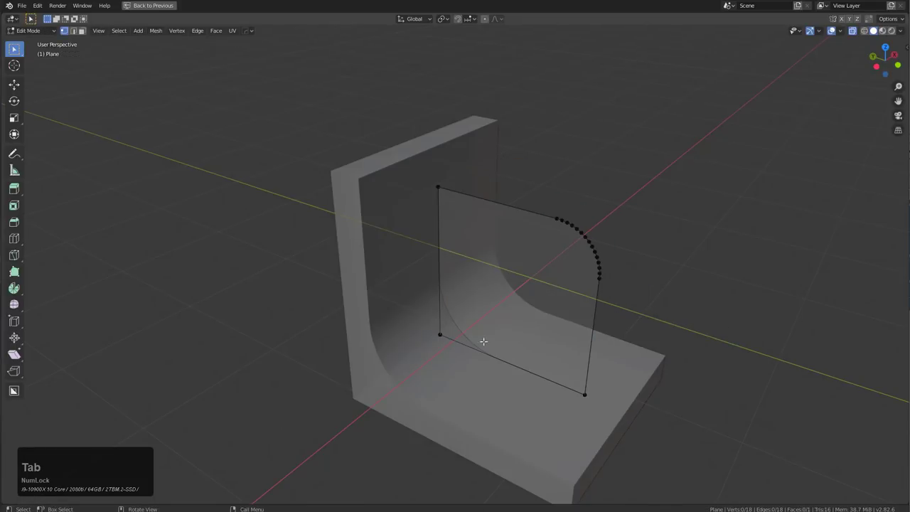
{"action": "key", "text": "x"}
{"action": "left_click", "coordinate": [435, 339]}
{"action": "key", "text": "Tab"}
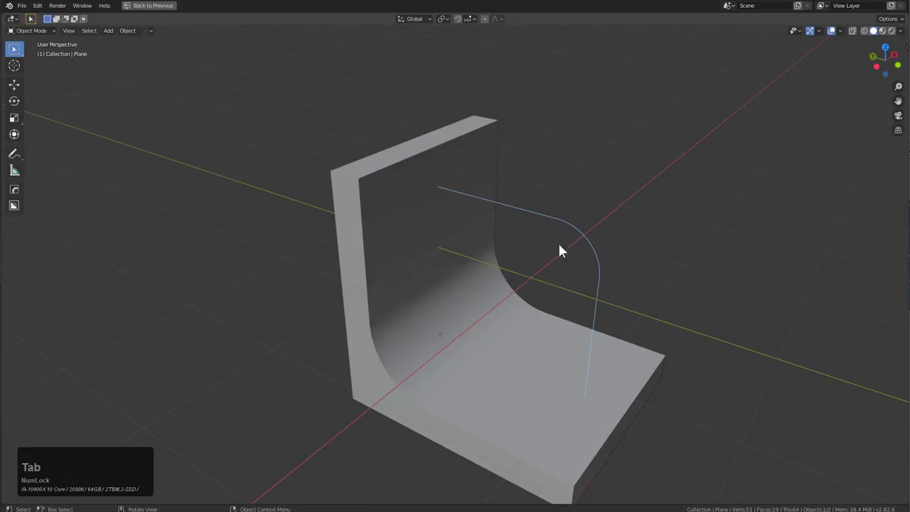
Convert the open rounded path to a curve with Hard Ops and inspect its control points in Edit Mode.
{"action": "key", "text": "q"}
{"action": "mouse_move", "coordinate": [666, 264]}
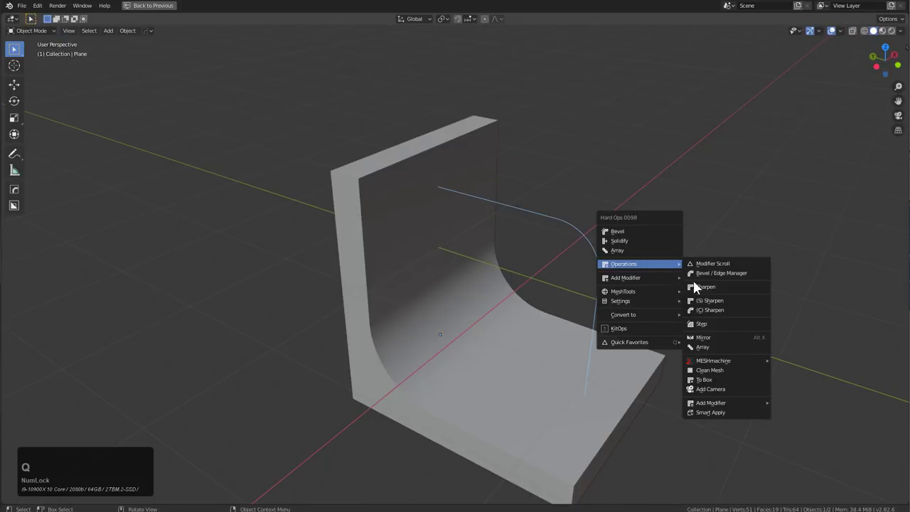
{"action": "left_click", "coordinate": [716, 411]}
{"action": "right_click", "coordinate": [486, 356]}
{"action": "middle_click_drag", "start_coordinate": [486, 355], "coordinate": [454, 247]}
{"action": "key", "text": "Tab"}
{"action": "scroll", "coordinate": [549, 248], "scroll_direction": "up", "scroll_amount": 2}
{"action": "middle_click_drag", "start_coordinate": [549, 249], "coordinate": [667, 211]}
{"action": "scroll", "coordinate": [562, 163], "scroll_direction": "up", "scroll_amount": 2}
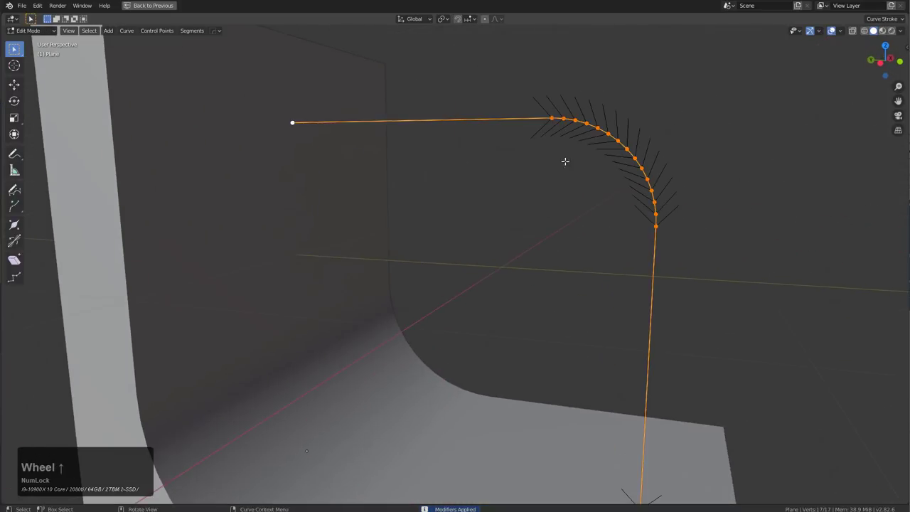
{"action": "middle_click_drag", "start_coordinate": [563, 162], "coordinate": [586, 146]}
{"action": "scroll", "coordinate": [573, 238], "scroll_direction": "down", "scroll_amount": 1}
{"action": "middle_click_drag", "start_coordinate": [573, 237], "coordinate": [389, 200]}
{"action": "key", "text": "Tab"}
Thicken the curve into a pipe of 0.306 with the Hard Ops curve adjustment, trying different segment and profile counts.
{"action": "right_click", "coordinate": [579, 191]}
{"action": "left_click", "coordinate": [581, 192]}
{"action": "scroll", "coordinate": [438, 198], "scroll_direction": "up", "scroll_amount": 2}
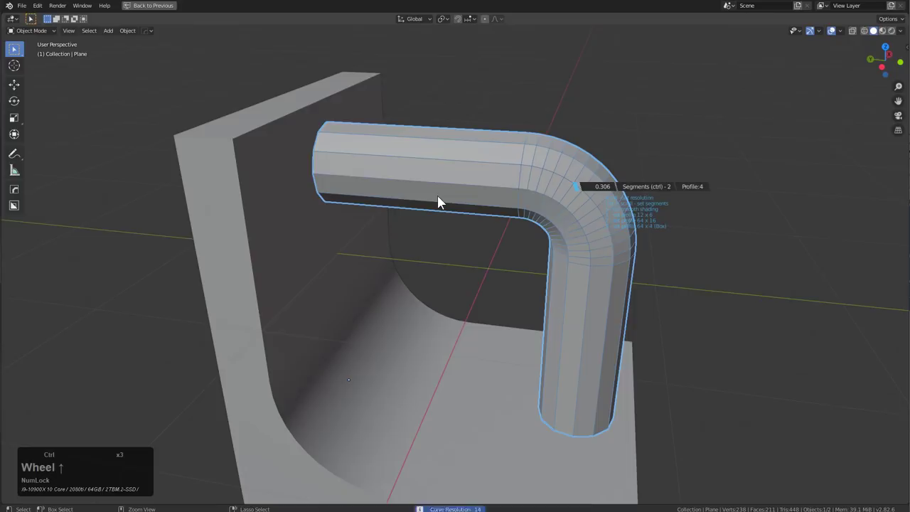
{"action": "scroll", "coordinate": [437, 197], "scroll_direction": "down", "scroll_amount": 1}
{"action": "scroll", "coordinate": [438, 197], "scroll_direction": "up", "scroll_amount": 4, "text": "shift"}
{"action": "scroll", "coordinate": [438, 197], "scroll_direction": "down", "scroll_amount": 1, "text": "ctrl"}
{"action": "scroll", "coordinate": [438, 197], "scroll_direction": "up", "scroll_amount": 2, "text": "ctrl"}
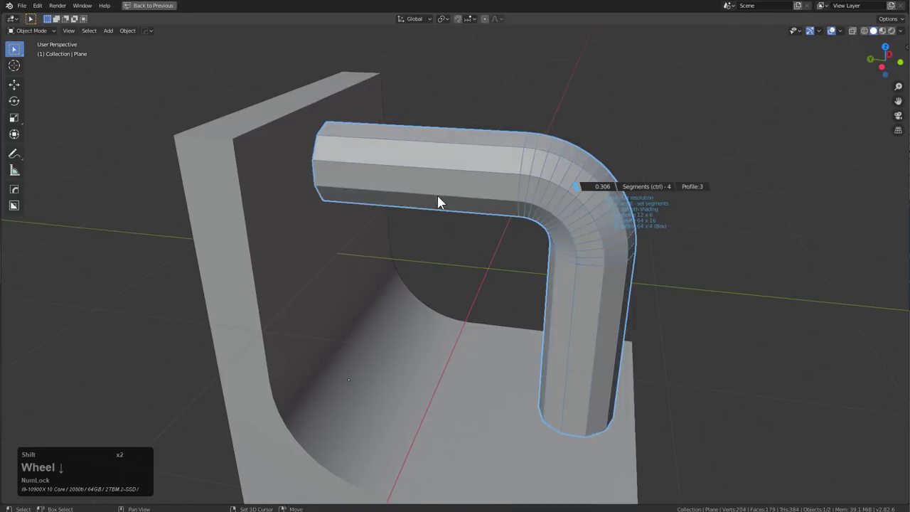
{"action": "scroll", "coordinate": [438, 197], "scroll_direction": "down", "scroll_amount": 1, "text": "ctrl"}
{"action": "scroll", "coordinate": [438, 197], "scroll_direction": "up", "scroll_amount": 4, "text": "ctrl"}
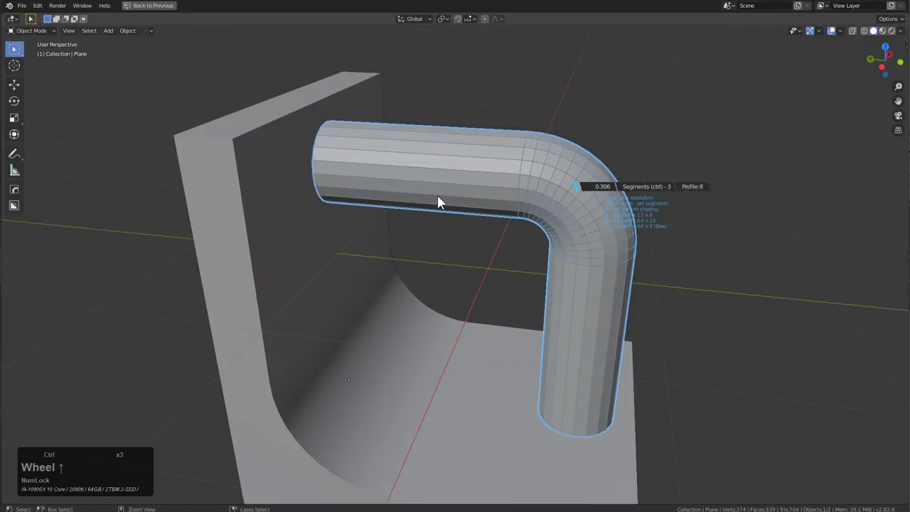
{"action": "scroll", "coordinate": [437, 197], "scroll_direction": "down", "scroll_amount": 4, "text": "ctrl"}
{"action": "left_click", "coordinate": [553, 202]}
Delete the pipe, and add a Bezier curve placed in front of the bracket's wall.
{"action": "key", "text": "Delete"}
{"action": "key", "text": "shift+a"}
{"action": "mouse_move", "coordinate": [562, 206]}
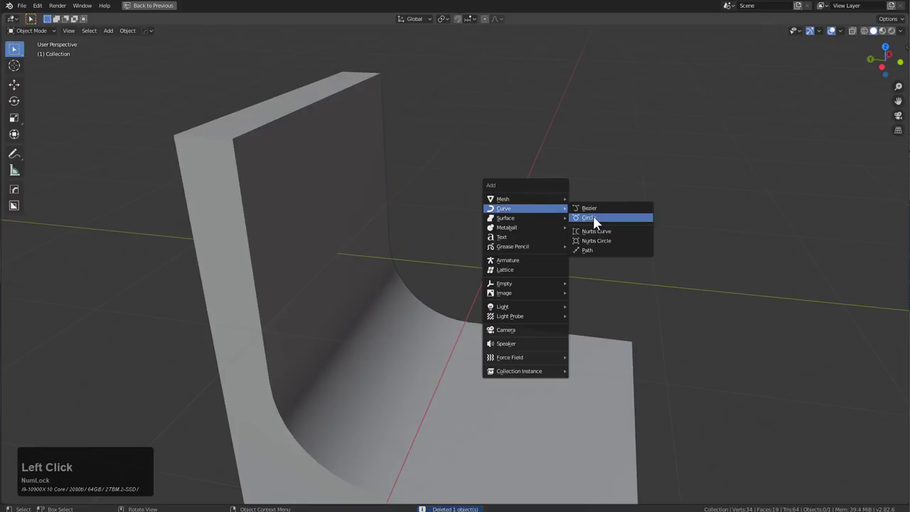
{"action": "left_click", "coordinate": [590, 215]}
{"action": "middle_click_drag", "start_coordinate": [587, 217], "coordinate": [504, 228]}
{"action": "key", "text": "g"}
{"action": "left_click", "coordinate": [574, 247]}
Try the Hard Ops curve adjustment on the Bezier curve at a thickness of 0.282, varying its profile and segment counts.
{"action": "middle_click_drag", "start_coordinate": [575, 247], "coordinate": [553, 274]}
{"action": "scroll", "coordinate": [520, 291], "scroll_direction": "up", "scroll_amount": 3}
{"action": "right_click", "coordinate": [553, 276]}
{"action": "left_click", "coordinate": [544, 276]}
{"action": "scroll", "coordinate": [418, 276], "scroll_direction": "up", "scroll_amount": 4}
{"action": "scroll", "coordinate": [419, 278], "scroll_direction": "down", "scroll_amount": 1}
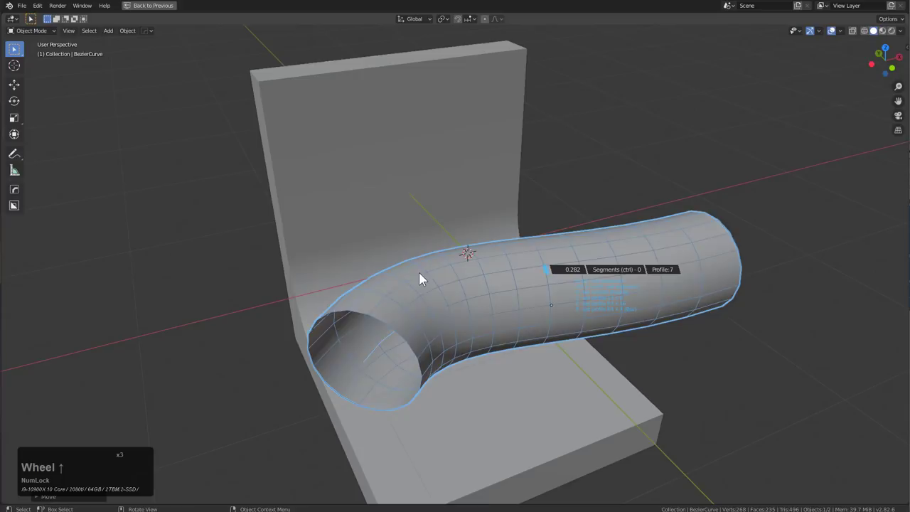
{"action": "scroll", "coordinate": [419, 274], "scroll_direction": "down", "scroll_amount": 4}
{"action": "scroll", "coordinate": [419, 274], "scroll_direction": "up", "scroll_amount": 4}
{"action": "scroll", "coordinate": [419, 273], "scroll_direction": "down", "scroll_amount": 4}
{"action": "scroll", "coordinate": [419, 274], "scroll_direction": "down", "scroll_amount": 4, "text": "ctrl"}
{"action": "scroll", "coordinate": [419, 279], "scroll_direction": "down", "scroll_amount": 3, "text": "ctrl"}
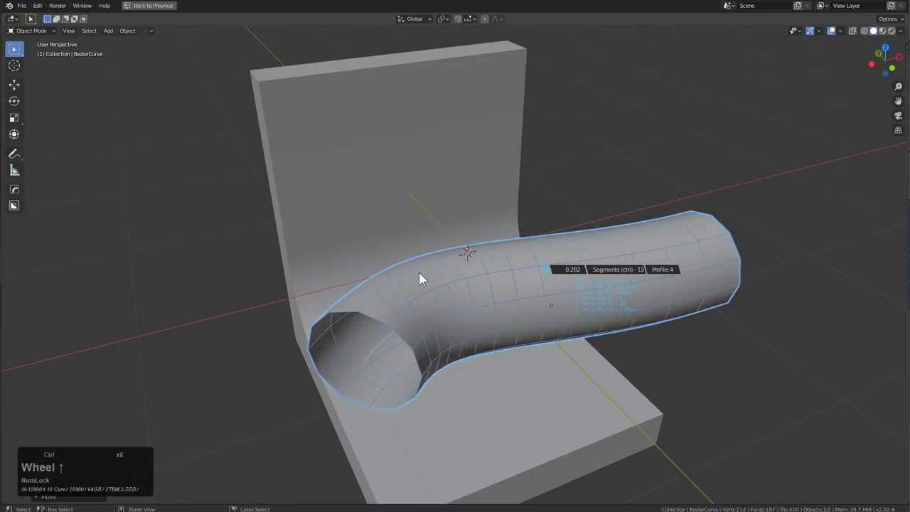
{"action": "scroll", "coordinate": [419, 279], "scroll_direction": "up", "scroll_amount": 2, "text": "ctrl"}
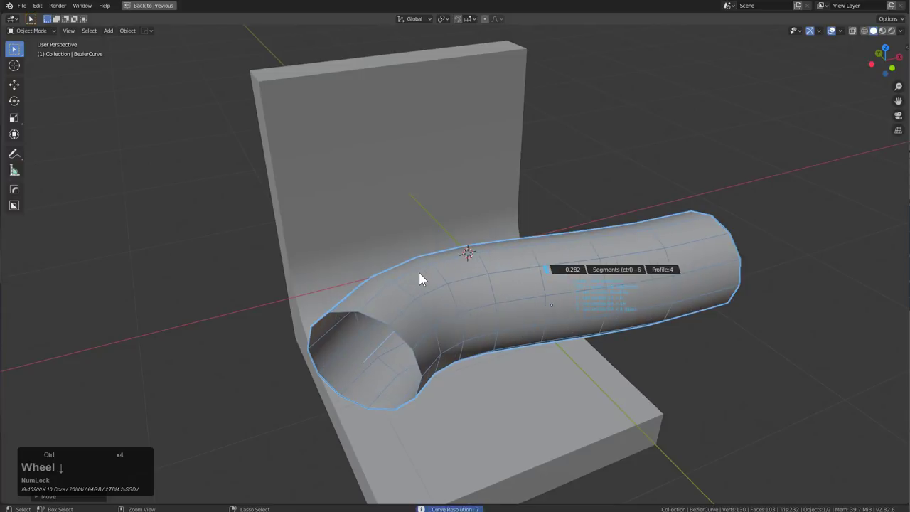
{"action": "scroll", "coordinate": [419, 272], "scroll_direction": "up", "scroll_amount": 1}
{"action": "right_click", "coordinate": [419, 272]}
Clear the Bezier curve's location and move all its points along X in Edit Mode so its start sits at the origin.
{"action": "middle_click_drag", "start_coordinate": [444, 269], "coordinate": [463, 217]}
{"action": "key", "text": "alt+g"}
{"action": "middle_click_drag", "start_coordinate": [383, 212], "coordinate": [230, 262]}
{"action": "key", "text": "Tab"}
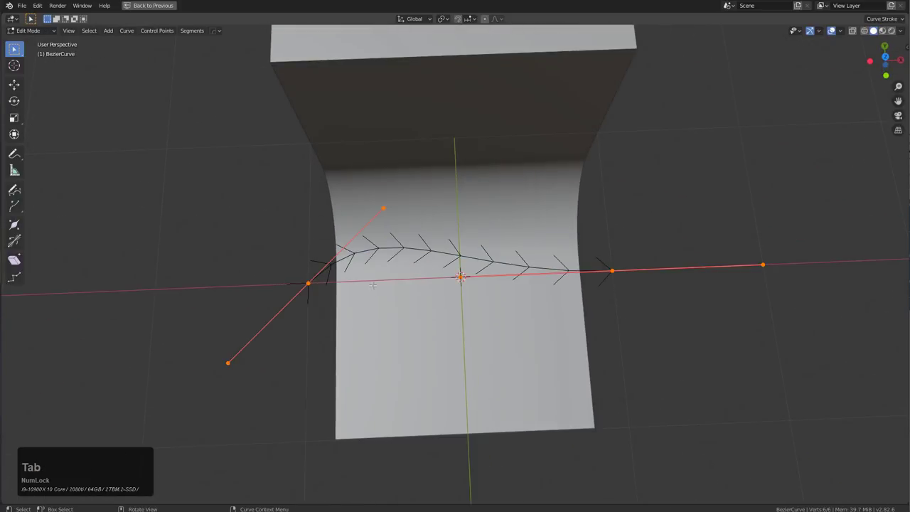
{"action": "key", "text": "g"}
{"action": "key", "text": "x"}
{"action": "left_click", "coordinate": [506, 286]}
{"action": "middle_click_drag", "start_coordinate": [506, 286], "coordinate": [574, 265]}
Extrude the Bezier curve's far end point along Y to form a second segment.
{"action": "scroll", "coordinate": [619, 227], "scroll_direction": "down", "scroll_amount": 2, "text": "shift"}
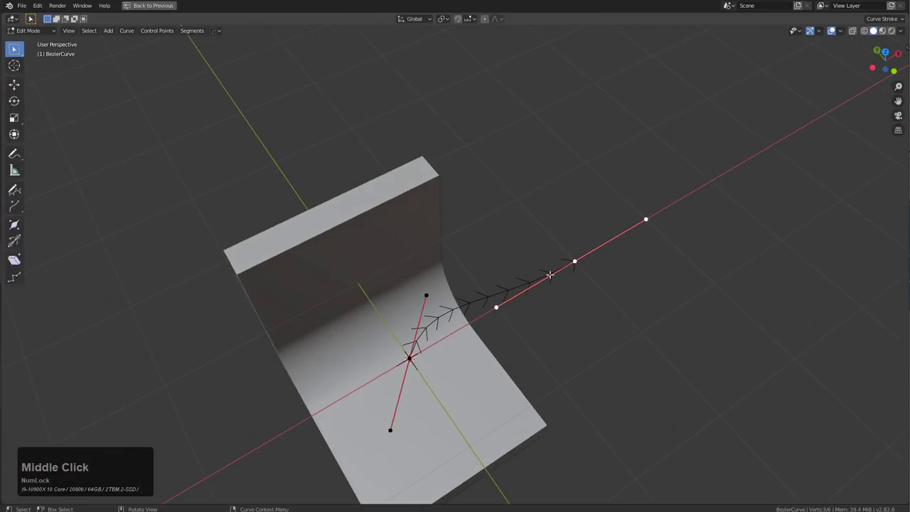
{"action": "middle_click_drag", "start_coordinate": [398, 351], "coordinate": [555, 278]}
{"action": "key", "text": "e"}
{"action": "key", "text": "x"}
{"action": "key", "text": "y"}
{"action": "left_click", "coordinate": [500, 226]}
{"action": "middle_click_drag", "start_coordinate": [500, 225], "coordinate": [524, 211]}
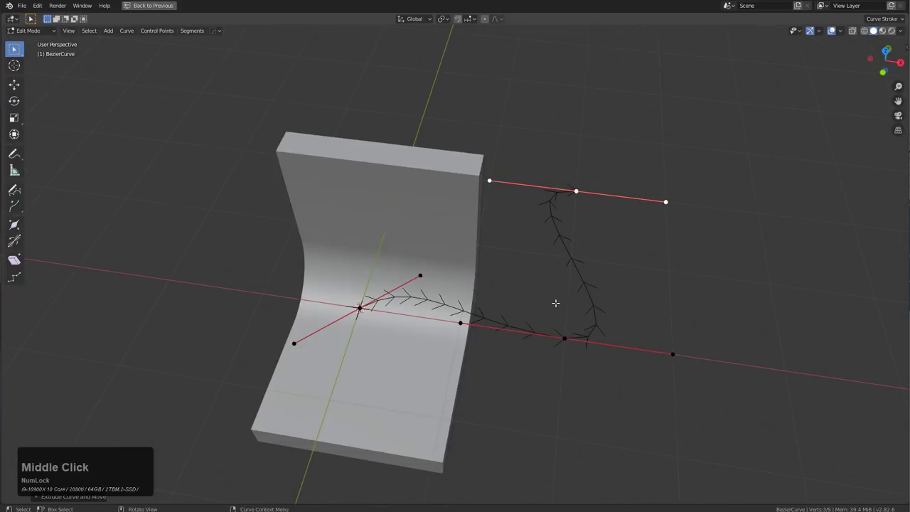
Set the handles of all curve points to Vector for straight segments with a sharp corner, and return to Object Mode.
{"action": "key", "text": "a"}
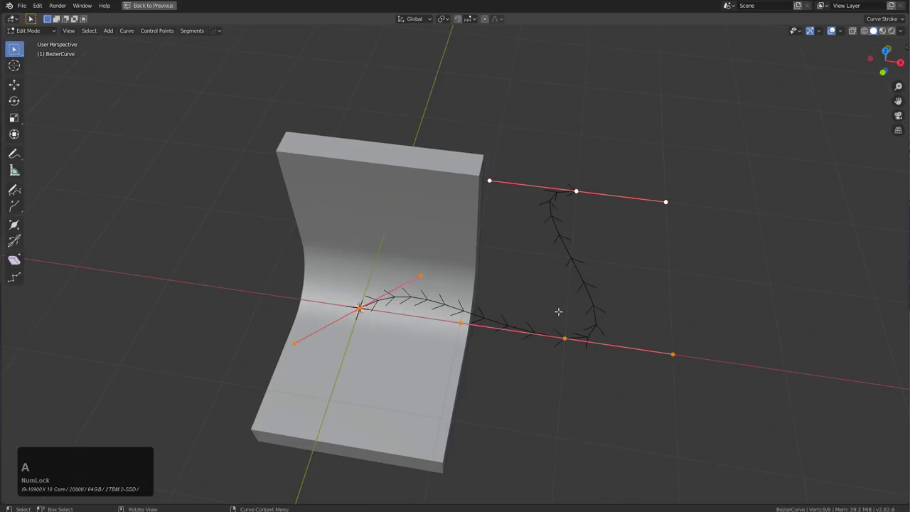
{"action": "key", "text": "v"}
{"action": "left_click", "coordinate": [536, 319]}
{"action": "middle_click_drag", "start_coordinate": [536, 318], "coordinate": [598, 289]}
{"action": "key", "text": "Tab"}
Rotate the L-shaped curve upright so its free segment points along Y towards the bracket's wall.
{"action": "key", "text": "KP_1"}
{"action": "key", "text": "KP_5"}
{"action": "key", "text": "KP_0"}
{"action": "key", "text": "shift+r"}
{"action": "middle_click_drag", "start_coordinate": [444, 280], "coordinate": [531, 292]}
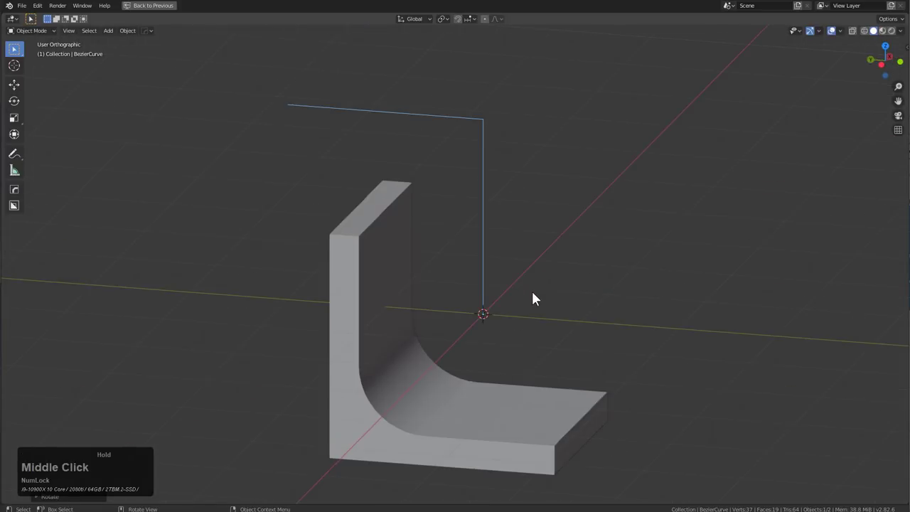
Lower the L-shaped curve 1 m along Z and scale it down to fit the bracket.
{"action": "key", "text": "g"}
{"action": "key", "text": "z"}
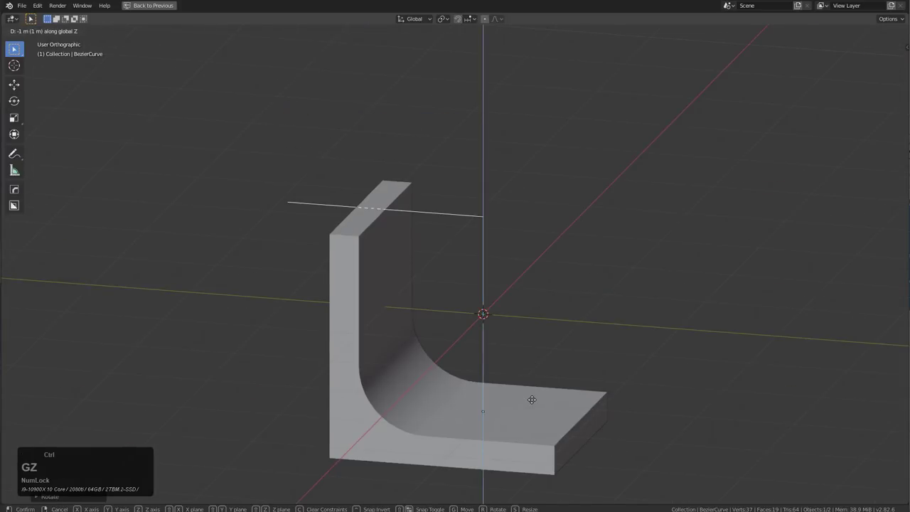
{"action": "left_click", "coordinate": [534, 404]}
{"action": "middle_click_drag", "start_coordinate": [534, 351], "coordinate": [602, 331]}
{"action": "key", "text": "s"}
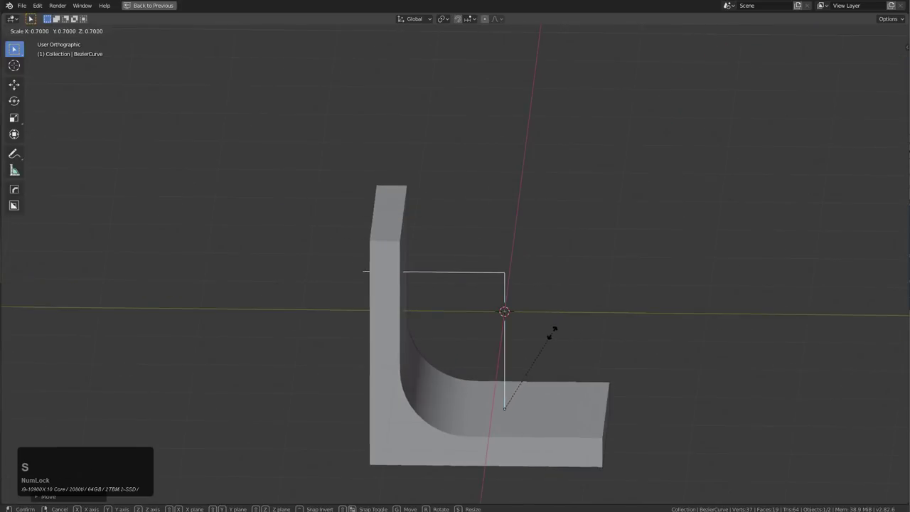
{"action": "left_click", "coordinate": [513, 334]}
Raise the curve's upper segment along Z in Edit Mode to lengthen its vertical part, and return to Object Mode.
{"action": "middle_click_drag", "start_coordinate": [514, 334], "coordinate": [455, 334]}
{"action": "key", "text": "Tab"}
{"action": "key", "text": "g"}
{"action": "key", "text": "z"}
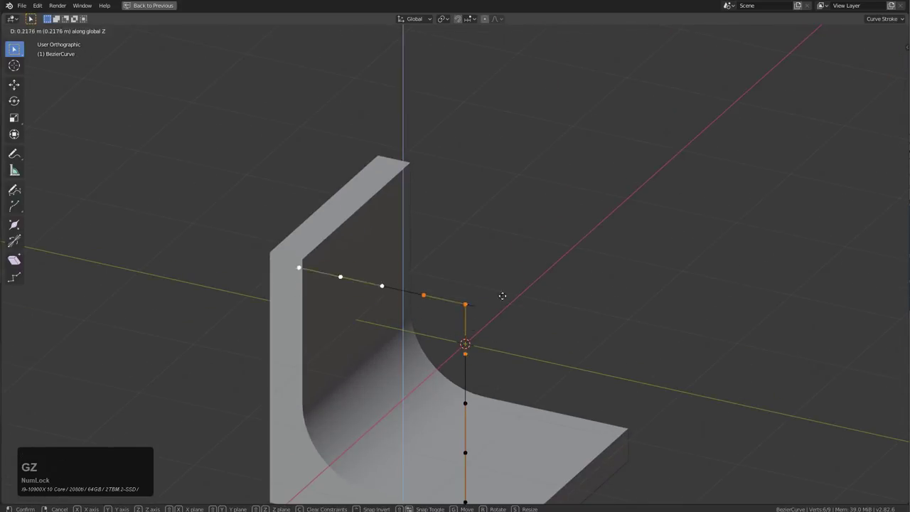
{"action": "left_click", "coordinate": [510, 278]}
{"action": "key", "text": "Tab"}
{"action": "middle_click_drag", "start_coordinate": [507, 290], "coordinate": [466, 290]}
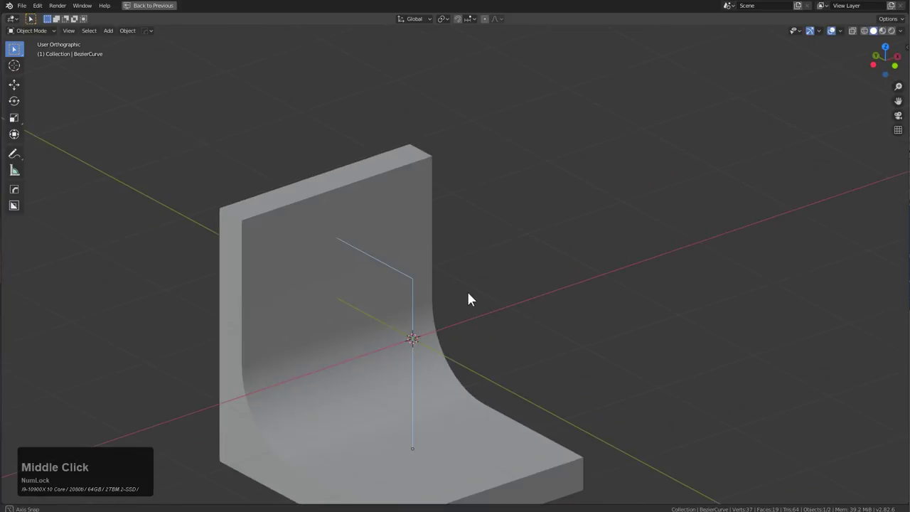
Search the add-on preferences for "curve", view the details of the Curve Tools add-on, and close the preferences.
{"action": "left_click", "coordinate": [38, 6]}
{"action": "left_click", "coordinate": [64, 142]}
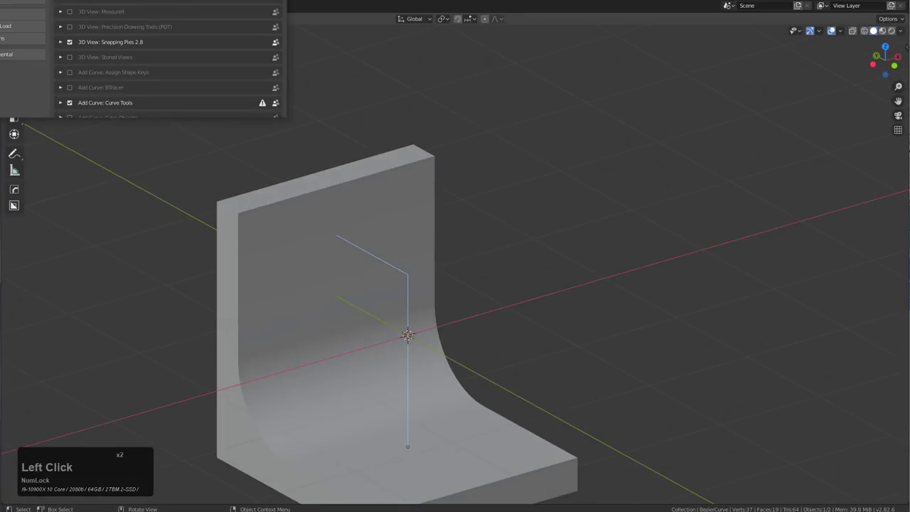
{"action": "left_click", "coordinate": [404, 47]}
{"action": "type", "text": "curve"}
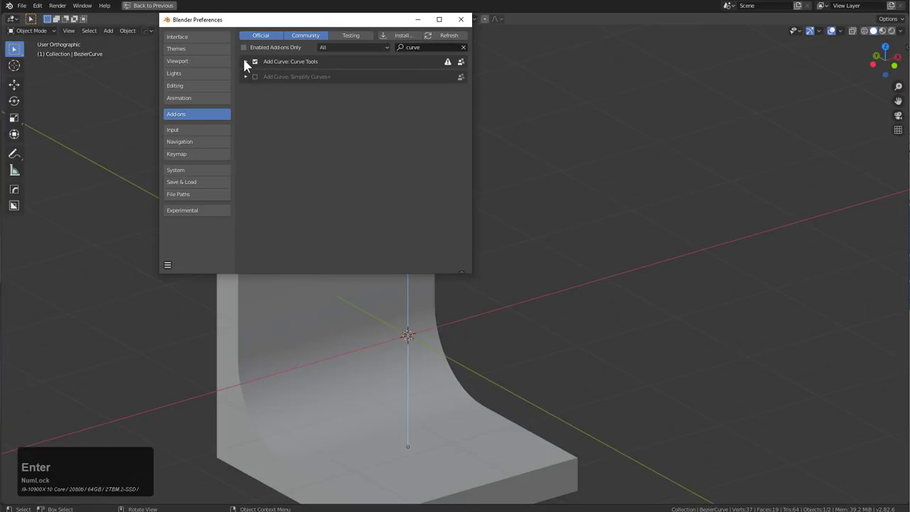
{"action": "left_click", "coordinate": [245, 62]}
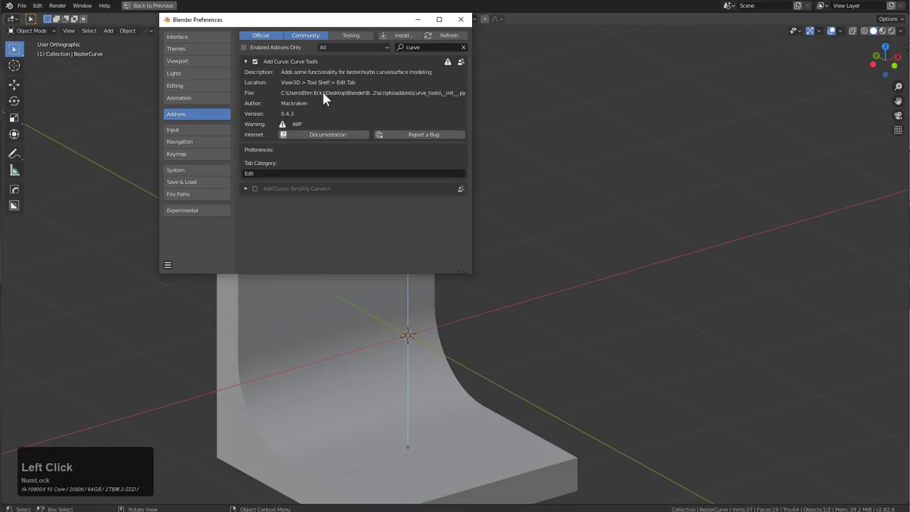
{"action": "left_click", "coordinate": [461, 20]}
{"action": "middle_click_drag", "start_coordinate": [453, 66], "coordinate": [500, 178]}
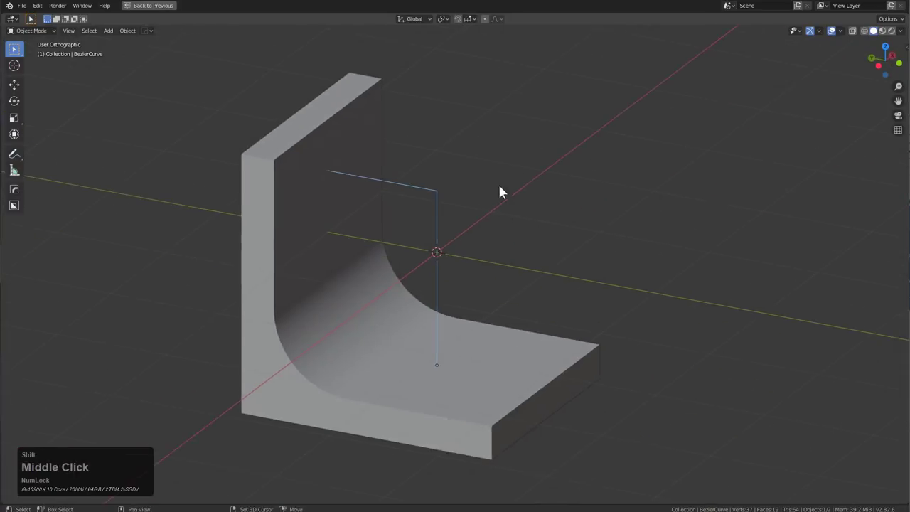
Fillet the L-shaped curve's corner in Edit Mode, enlarge the fillet radius into a wide bend, and return to Object Mode.
{"action": "scroll", "coordinate": [524, 222], "scroll_direction": "up", "scroll_amount": 4}
{"action": "key", "text": "Tab"}
{"action": "left_click", "coordinate": [455, 421]}
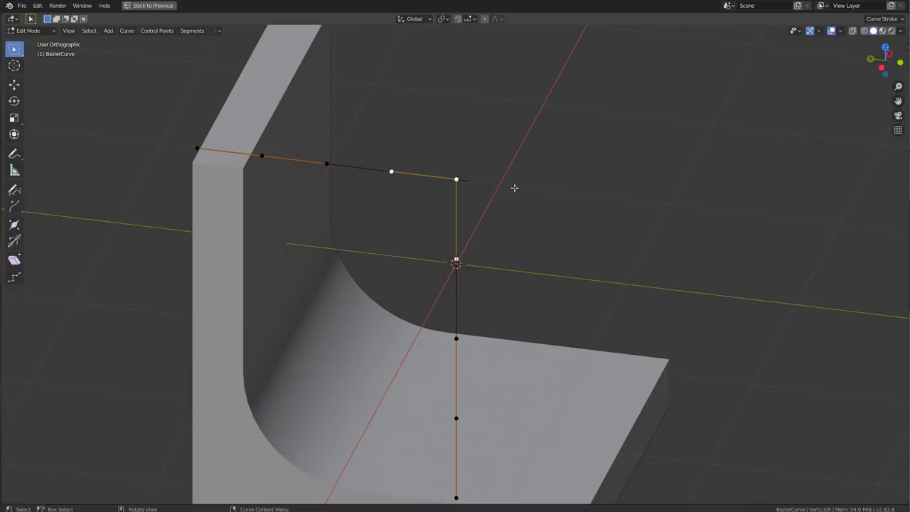
{"action": "right_click", "coordinate": [462, 182]}
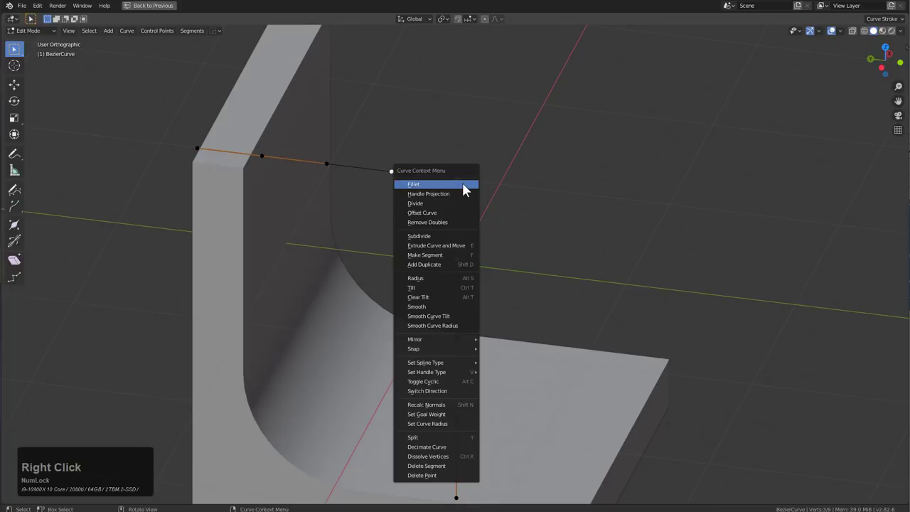
{"action": "left_click", "coordinate": [457, 186]}
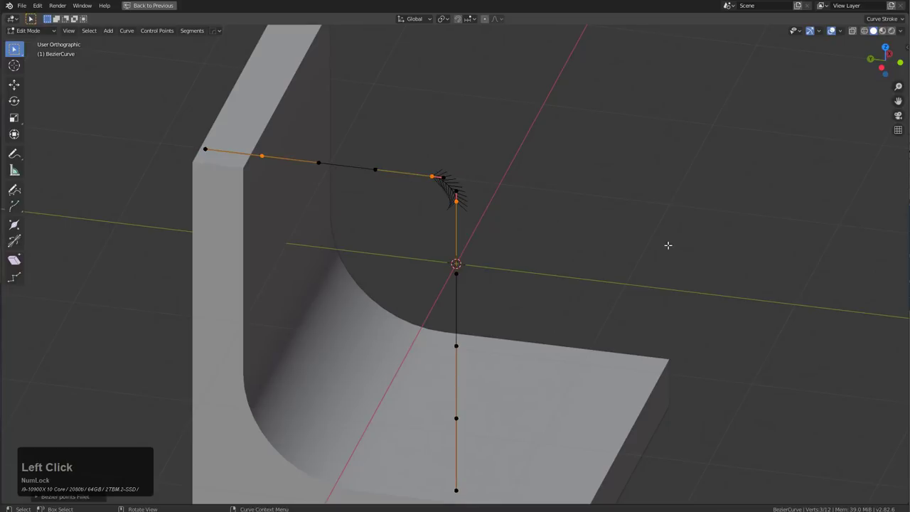
{"action": "key", "text": "F9"}
{"action": "mouse_move", "coordinate": [732, 271]}
{"action": "left_mouse_down", "text": "shift"}
{"action": "mouse_move", "coordinate": [818, 271]}
{"action": "mouse_move", "coordinate": [740, 271]}
{"action": "left_mouse_up", "text": "shift"}
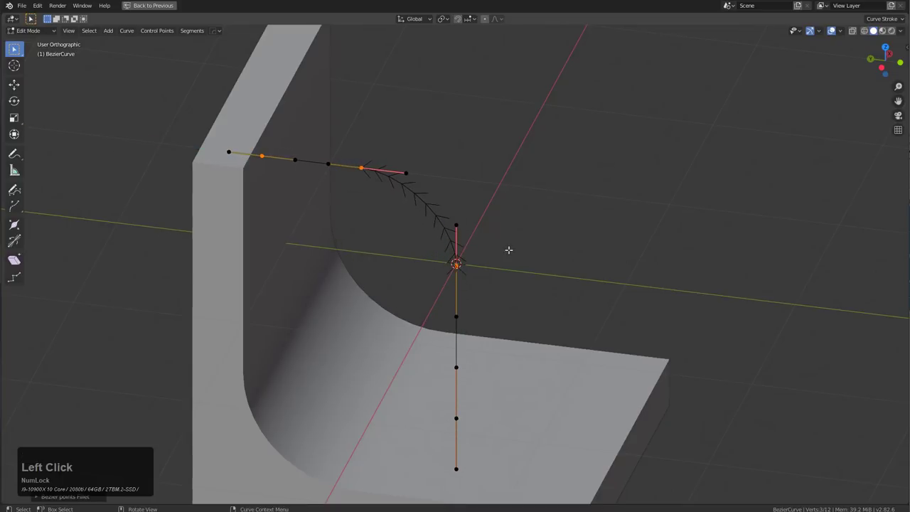
{"action": "key", "text": "Tab"}
Try Adjust Curve on the filleted curve to preview a 0.375 thick pipe with 8 segments and profile 4.
{"action": "key", "text": "q"}
{"action": "left_click", "coordinate": [517, 212]}
{"action": "scroll", "coordinate": [336, 225], "scroll_direction": "down", "scroll_amount": 1}
{"action": "scroll", "coordinate": [336, 225], "scroll_direction": "up", "scroll_amount": 1}
{"action": "scroll", "coordinate": [336, 225], "scroll_direction": "up", "scroll_amount": 3, "text": "ctrl"}
{"action": "scroll", "coordinate": [336, 226], "scroll_direction": "up", "scroll_amount": 2, "text": "ctrl"}
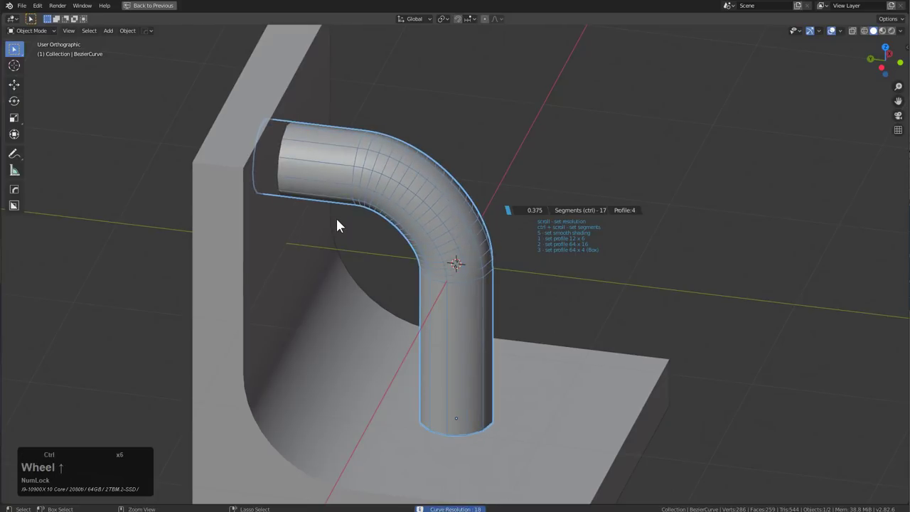
{"action": "scroll", "coordinate": [336, 226], "scroll_direction": "down", "scroll_amount": 6, "text": "ctrl"}
{"action": "scroll", "coordinate": [337, 224], "scroll_direction": "down", "scroll_amount": 4, "text": "ctrl"}
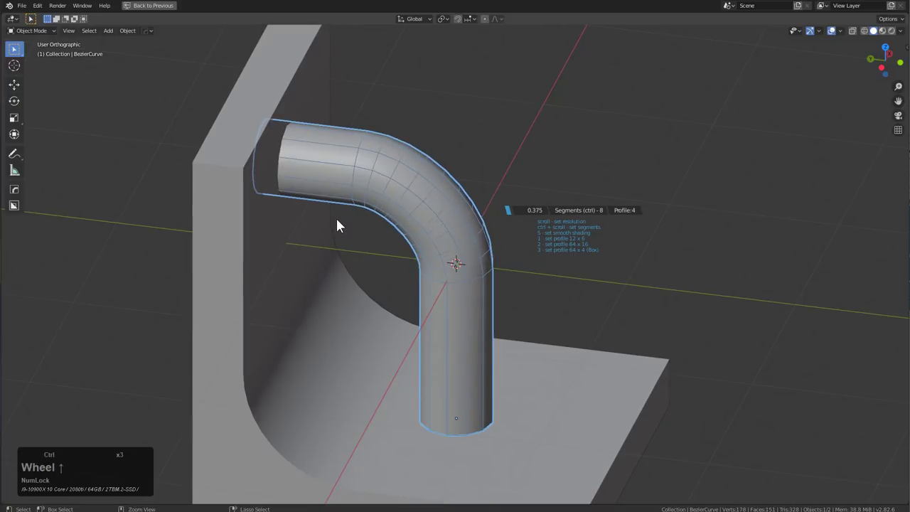
{"action": "right_click", "coordinate": [337, 221]}
Raise the curve resolution through the Hard Ops curve options to smooth the bend.
{"action": "mouse_move", "coordinate": [443, 220]}
{"action": "middle_mouse_down"}
{"action": "mouse_move", "coordinate": [400, 224]}
{"action": "mouse_move", "coordinate": [448, 215]}
{"action": "middle_mouse_up"}
{"action": "scroll", "coordinate": [449, 216], "scroll_direction": "up", "scroll_amount": 2}
{"action": "key", "text": "q"}
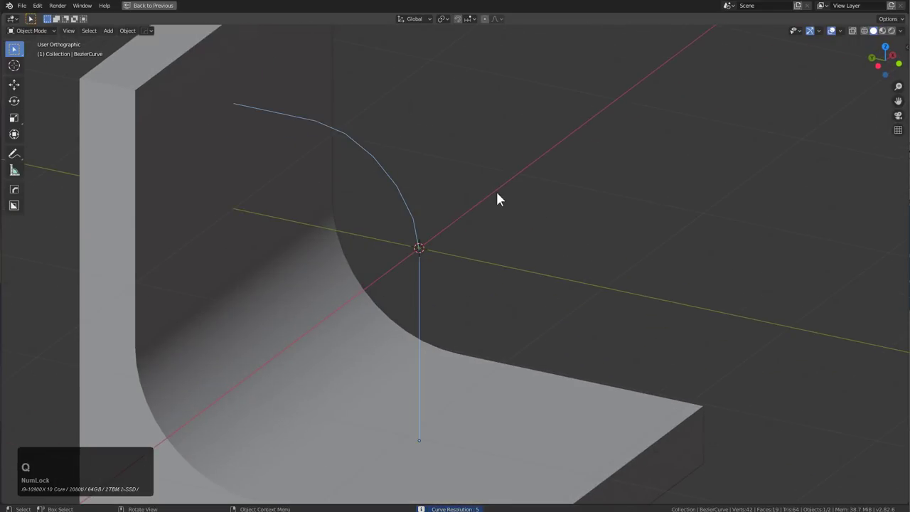
{"action": "key", "text": "q"}
{"action": "left_click", "coordinate": [494, 213]}
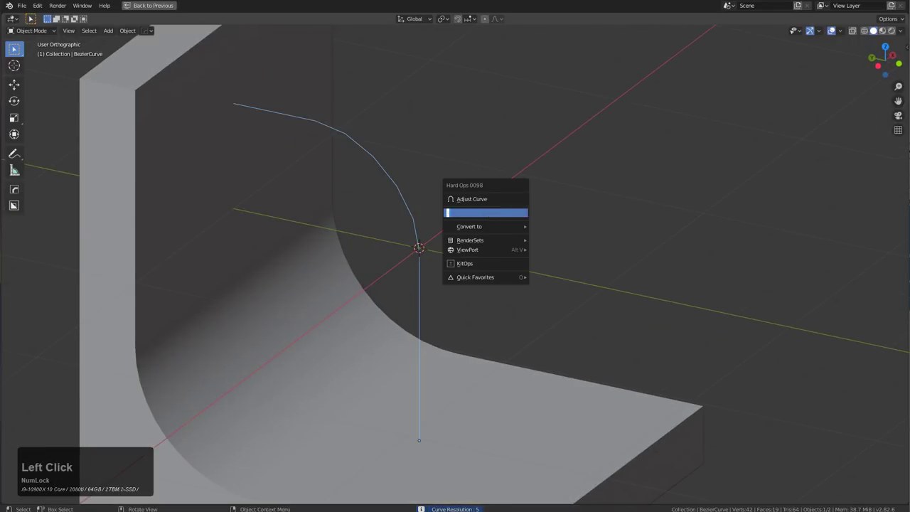
{"action": "key", "text": "KP_Enter"}
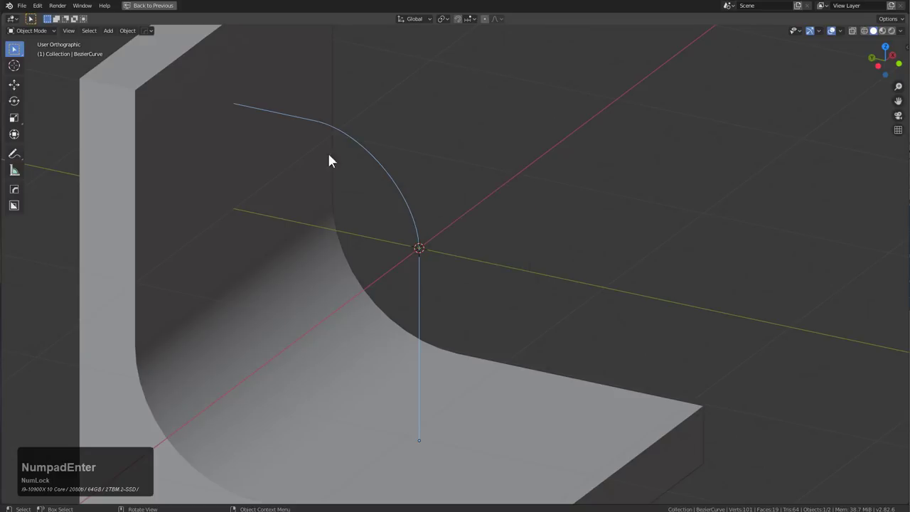
Snap the 3D cursor to the curve's origin at its lower end and add a mesh cylinder there.
{"action": "middle_click_drag", "start_coordinate": [394, 167], "coordinate": [463, 321]}
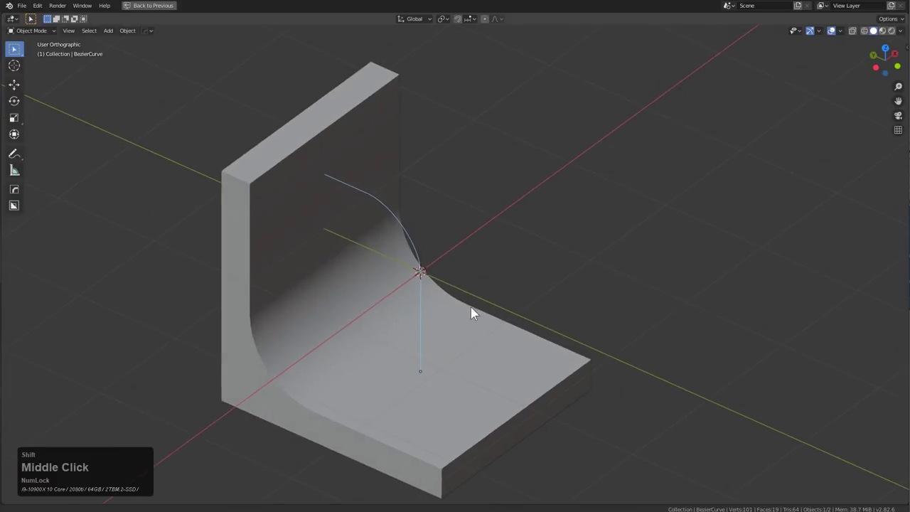
{"action": "scroll", "coordinate": [448, 328], "scroll_direction": "up", "scroll_amount": 3}
{"action": "left_click", "coordinate": [598, 325]}
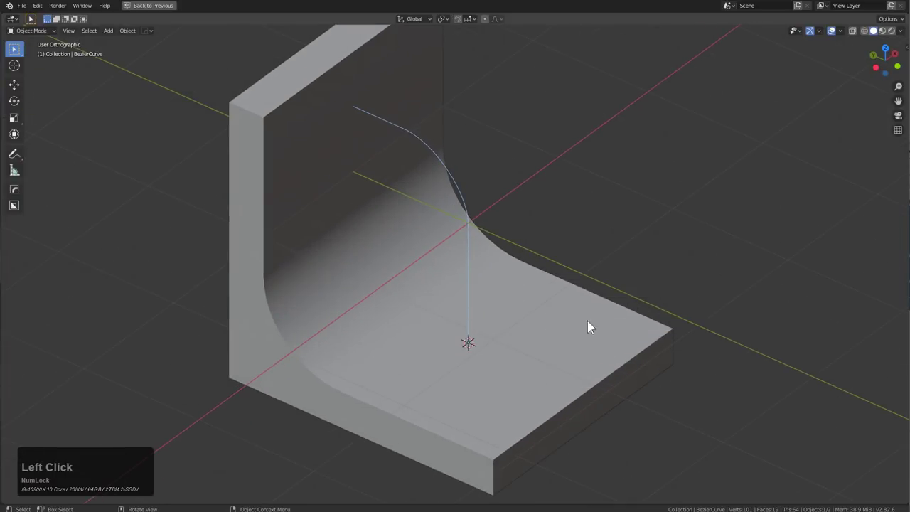
{"action": "scroll", "coordinate": [441, 315], "scroll_direction": "up", "scroll_amount": 2}
{"action": "middle_click_drag", "start_coordinate": [441, 315], "coordinate": [511, 331]}
{"action": "key", "text": "shift+a"}
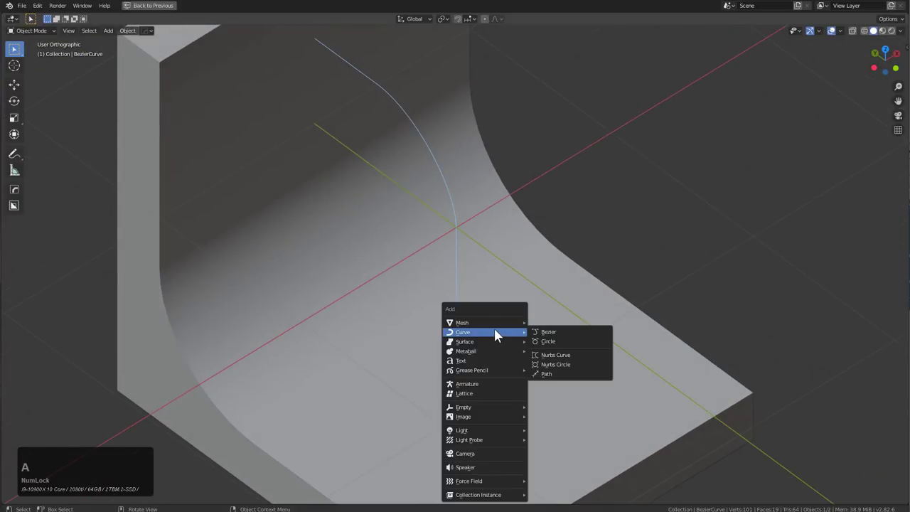
{"action": "left_click", "coordinate": [483, 323]}
{"action": "left_click", "coordinate": [547, 385]}
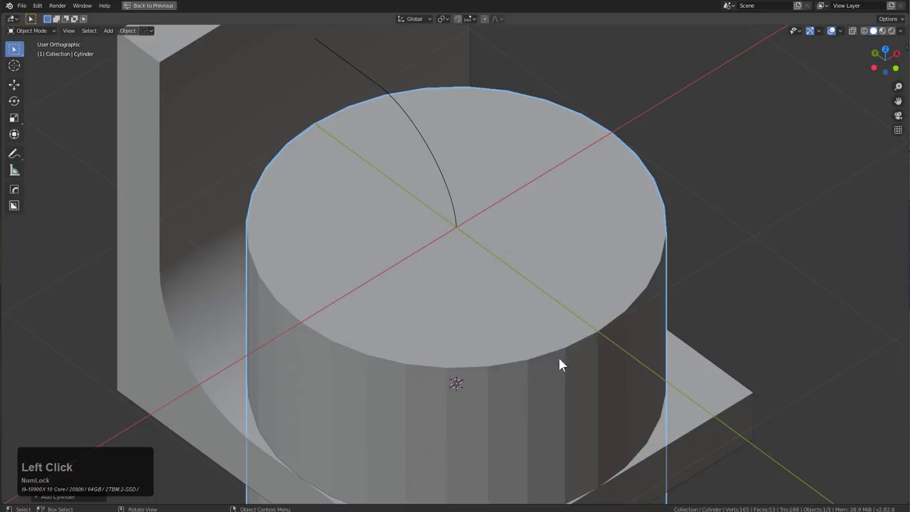
Raise the cylinder 1 m along Z and set its origin to the 3D cursor.
{"action": "key", "text": "g"}
{"action": "key", "text": "z"}
{"action": "key", "text": "KP_1"}
{"action": "key", "text": "KP_Enter"}
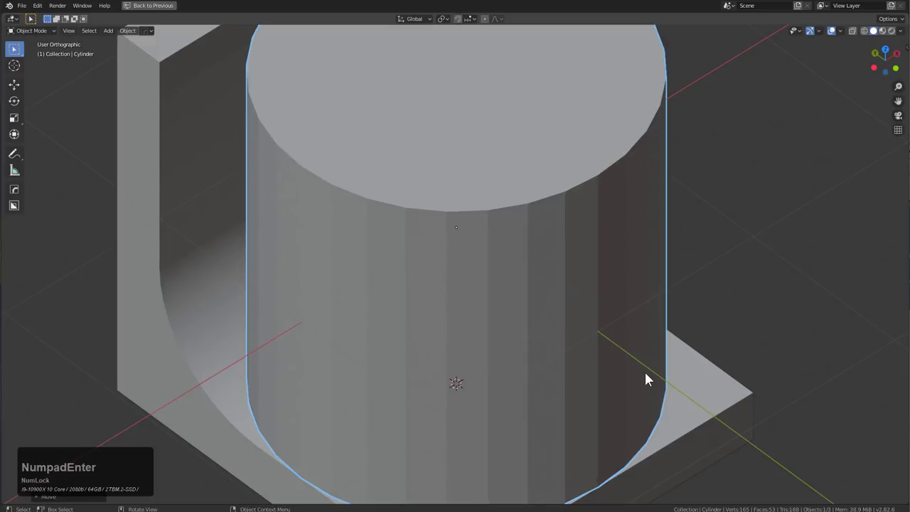
{"action": "key", "text": "ctrl+a"}
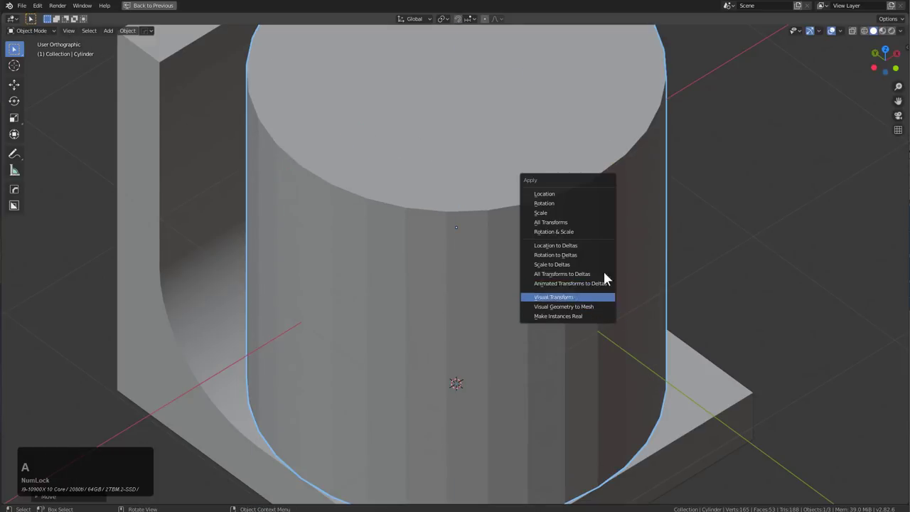
{"action": "key", "text": "shift+s"}
{"action": "left_click", "coordinate": [629, 298]}
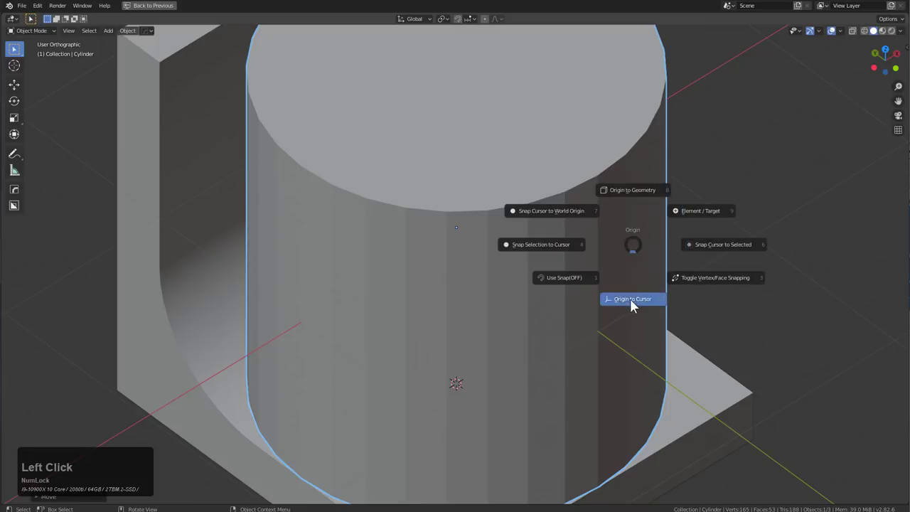
Scale the cylinder down to about 0.2 and widen it in X and Y only, making a short collar around the curve's base.
{"action": "key", "text": "s"}
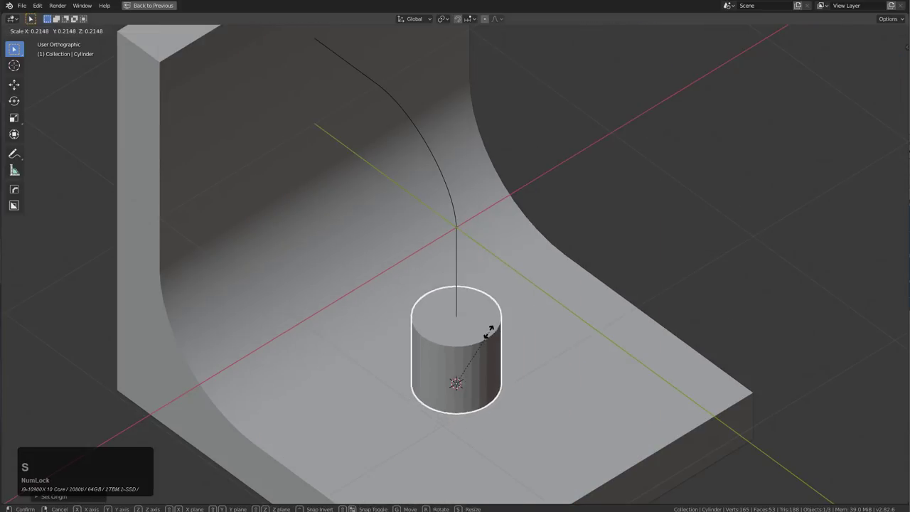
{"action": "left_click", "coordinate": [481, 335]}
{"action": "middle_click_drag", "start_coordinate": [481, 335], "coordinate": [530, 306]}
{"action": "key", "text": "KP_Decimal"}
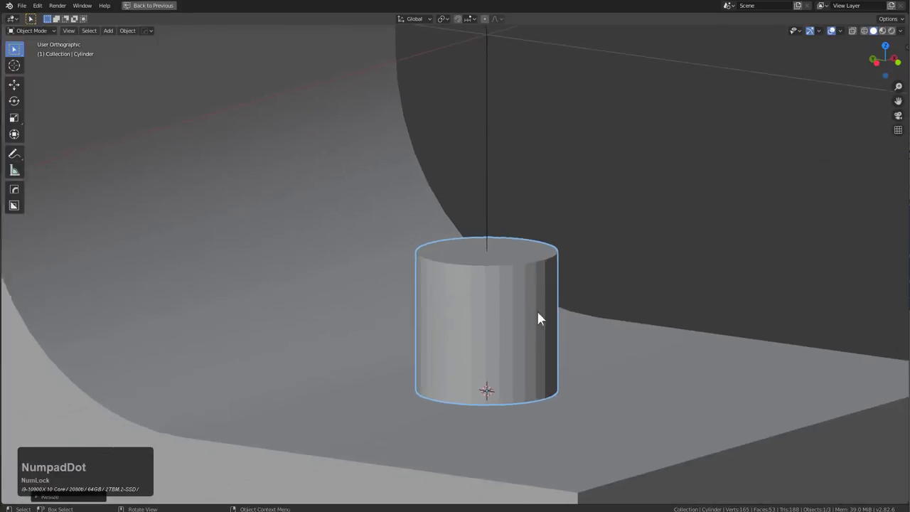
{"action": "scroll", "coordinate": [509, 342], "scroll_direction": "down", "scroll_amount": 1}
{"action": "scroll", "coordinate": [509, 343], "scroll_direction": "down", "scroll_amount": 3}
{"action": "key", "text": "s"}
{"action": "key", "text": "shift+z"}
{"action": "left_click", "coordinate": [555, 335]}
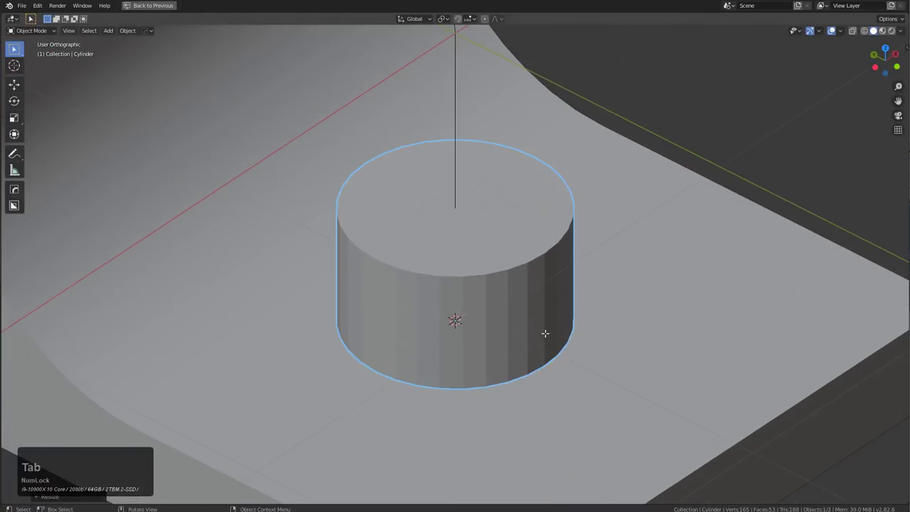
Cut a horizontal edge loop around the cylinder and bevel it into a single-segment band about 0.28 m wide.
{"action": "key", "text": "Tab"}
{"action": "key", "text": "ctrl+r"}
{"action": "right_click", "coordinate": [501, 328]}
{"action": "key", "text": "ctrl+b"}
{"action": "scroll", "coordinate": [541, 341], "scroll_direction": "down", "scroll_amount": 8}
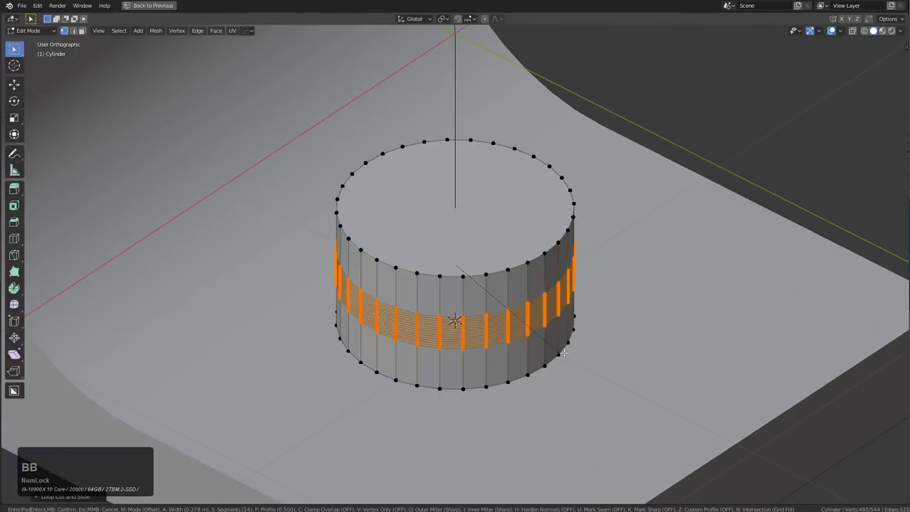
{"action": "left_click", "coordinate": [565, 353]}
Move the band up along Z and extrude it inward into a groove whose floor is narrowed along Z.
{"action": "right_click", "coordinate": [561, 346]}
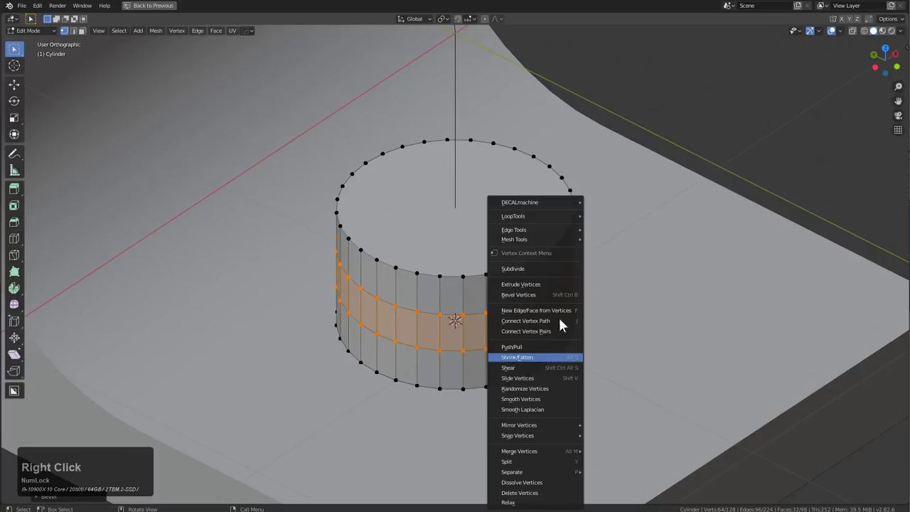
{"action": "key", "text": "g"}
{"action": "key", "text": "z"}
{"action": "right_click", "coordinate": [579, 326]}
{"action": "key", "text": "s"}
{"action": "left_click", "coordinate": [616, 356]}
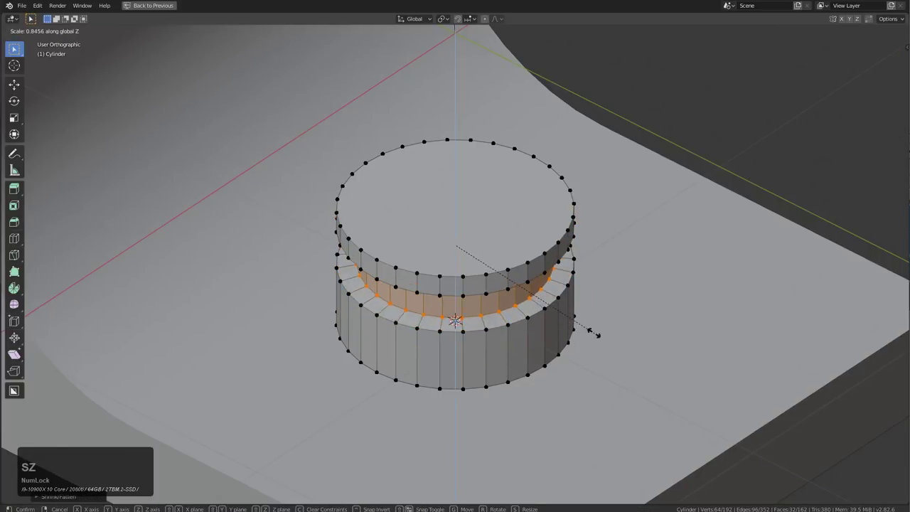
Return to Object Mode and sharpen the grooved cylinder with Hard Ops.
{"action": "key", "text": "Tab"}
{"action": "key", "text": "q"}
{"action": "left_click", "coordinate": [531, 283]}
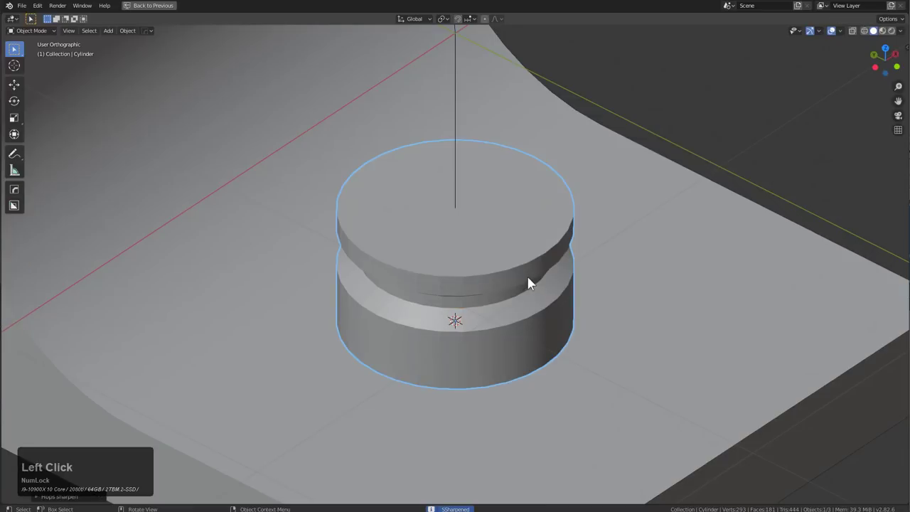
Delete the cylinder's top and bottom cap faces in Edit Mode, using X-ray to select them, to leave an open ring.
{"action": "key", "text": "Tab"}
{"action": "key", "text": "alt+z"}
{"action": "key", "text": "3"}
{"action": "left_click", "coordinate": [456, 222]}
{"action": "middle_click_drag", "start_coordinate": [456, 222], "coordinate": [535, 297]}
{"action": "left_click", "coordinate": [450, 280]}
{"action": "key", "text": "x"}
{"action": "left_click", "coordinate": [481, 264]}
{"action": "key", "text": "alt+z"}
{"action": "scroll", "coordinate": [482, 266], "scroll_direction": "down", "scroll_amount": 3}
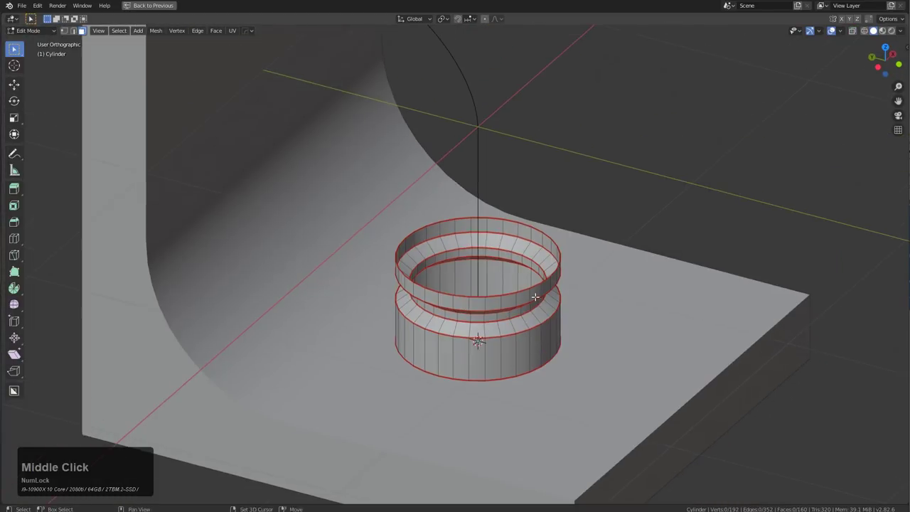